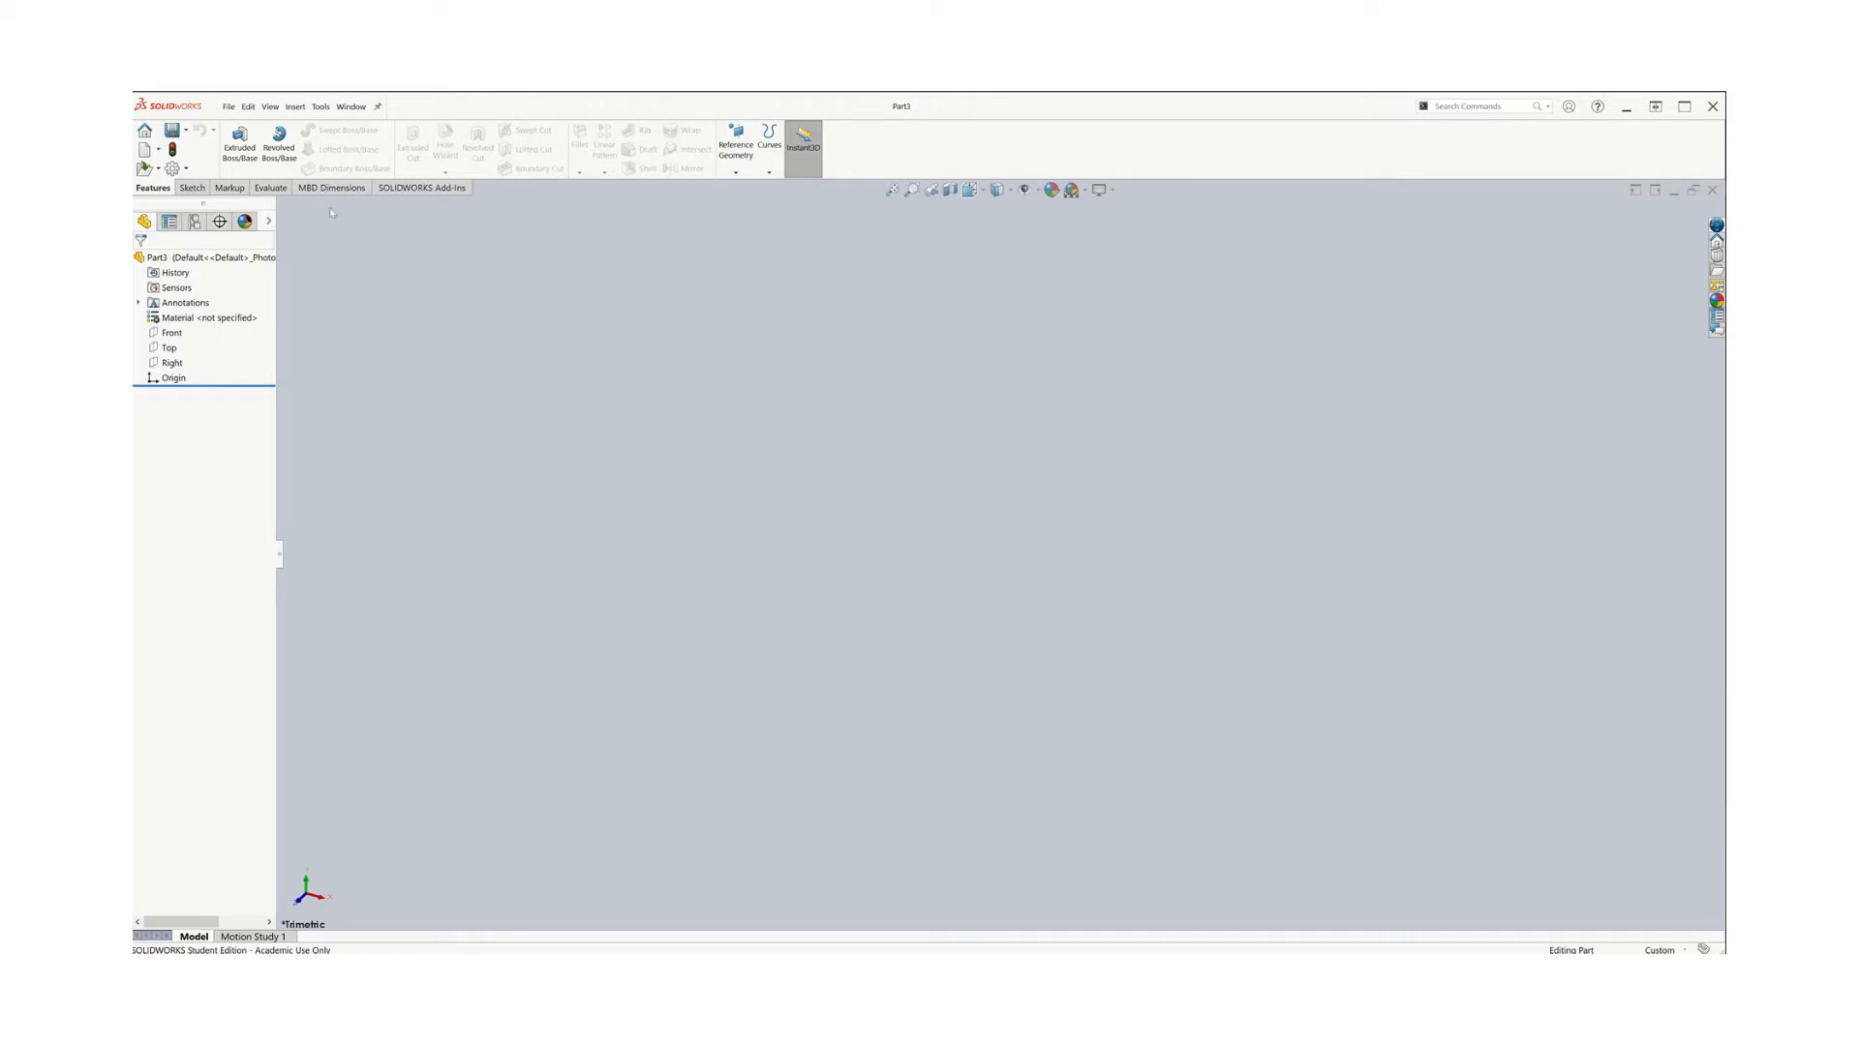
Begin an extruded boss sketched on the Front plane and draw a circle of radius 20 mm left of the origin
{"action": "left_click", "coordinate": [247, 146]}
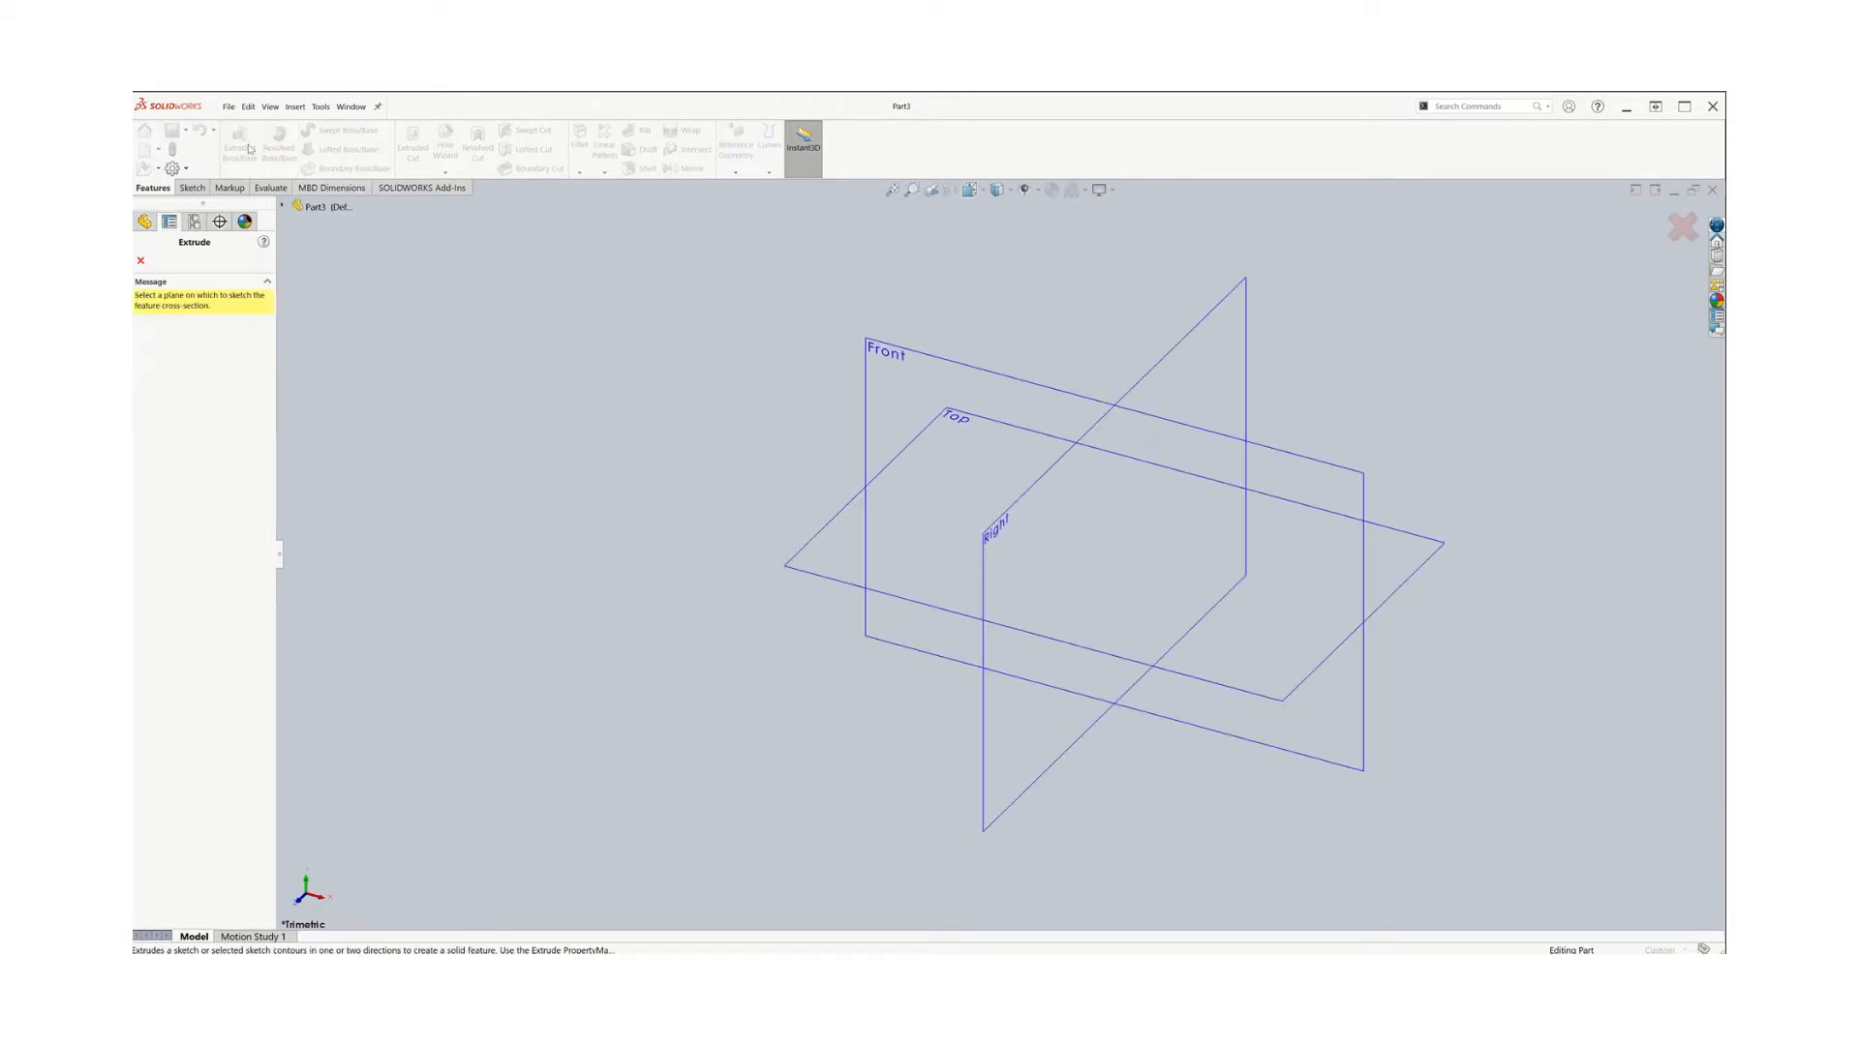
{"action": "left_click", "coordinate": [913, 378]}
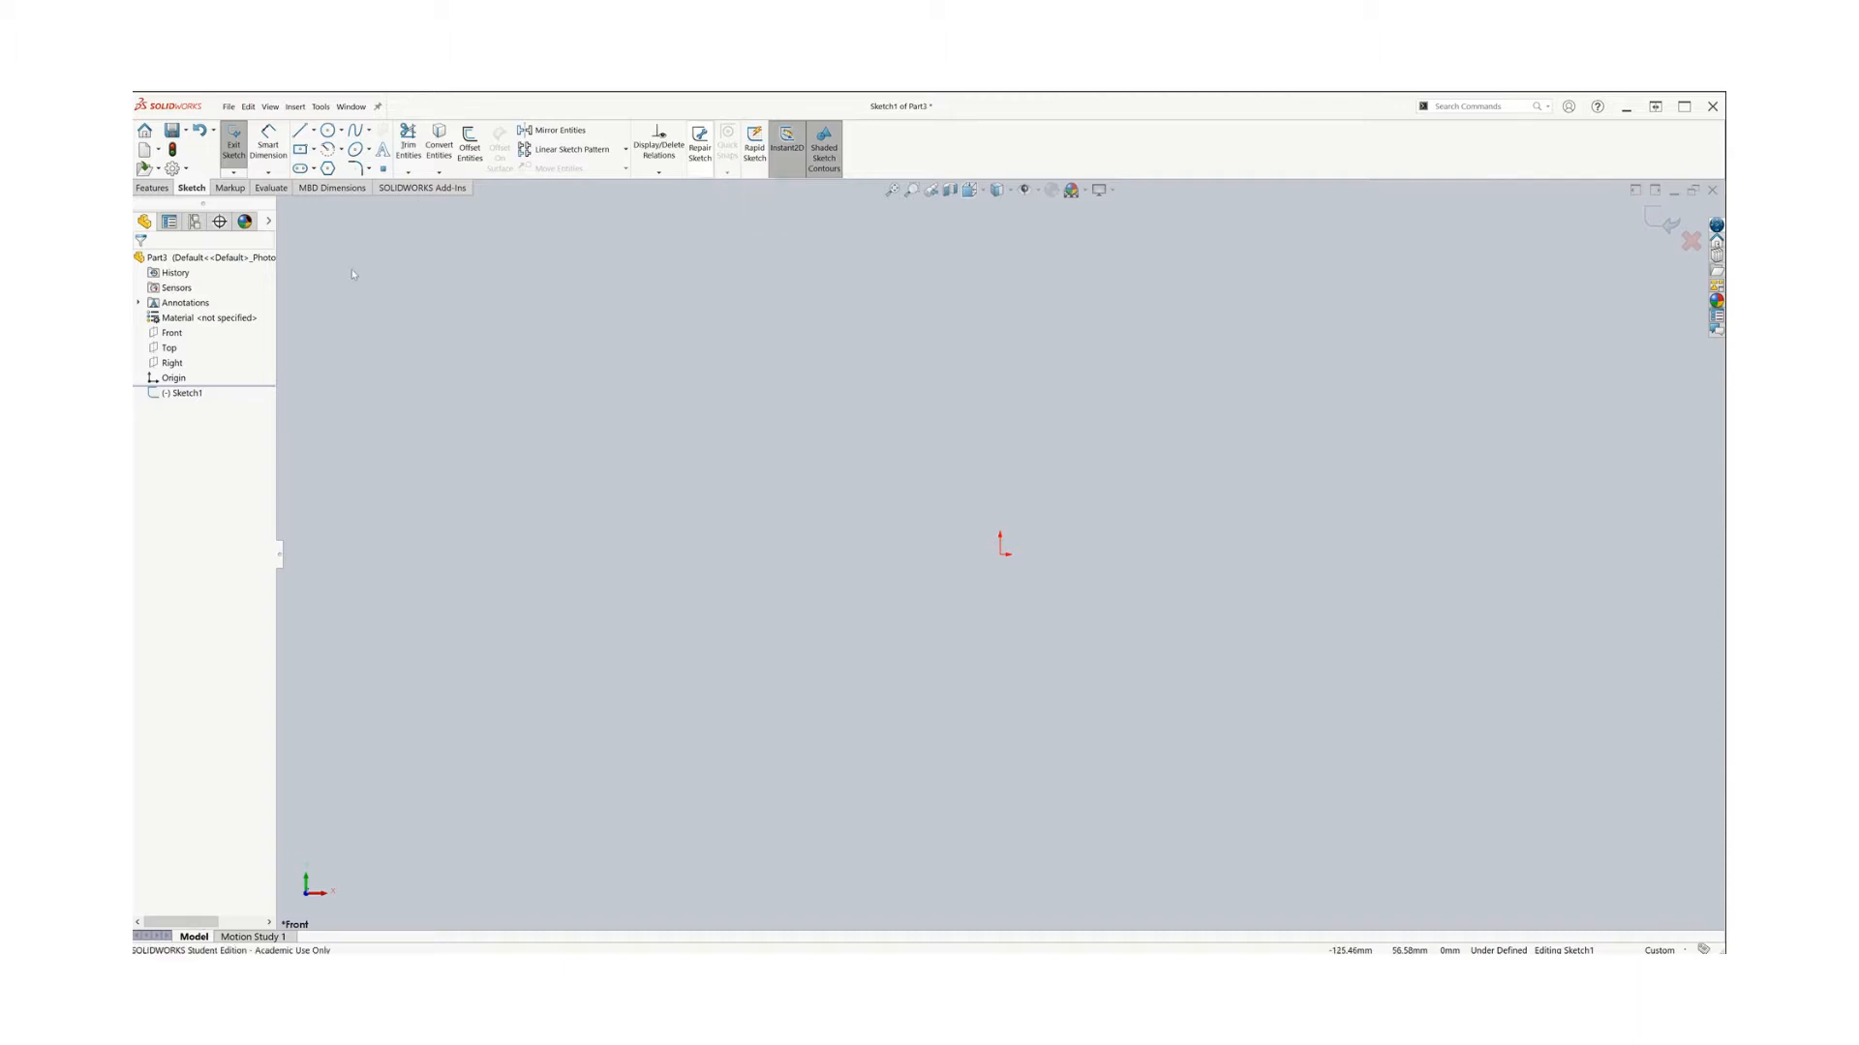
{"action": "left_click", "coordinate": [330, 132]}
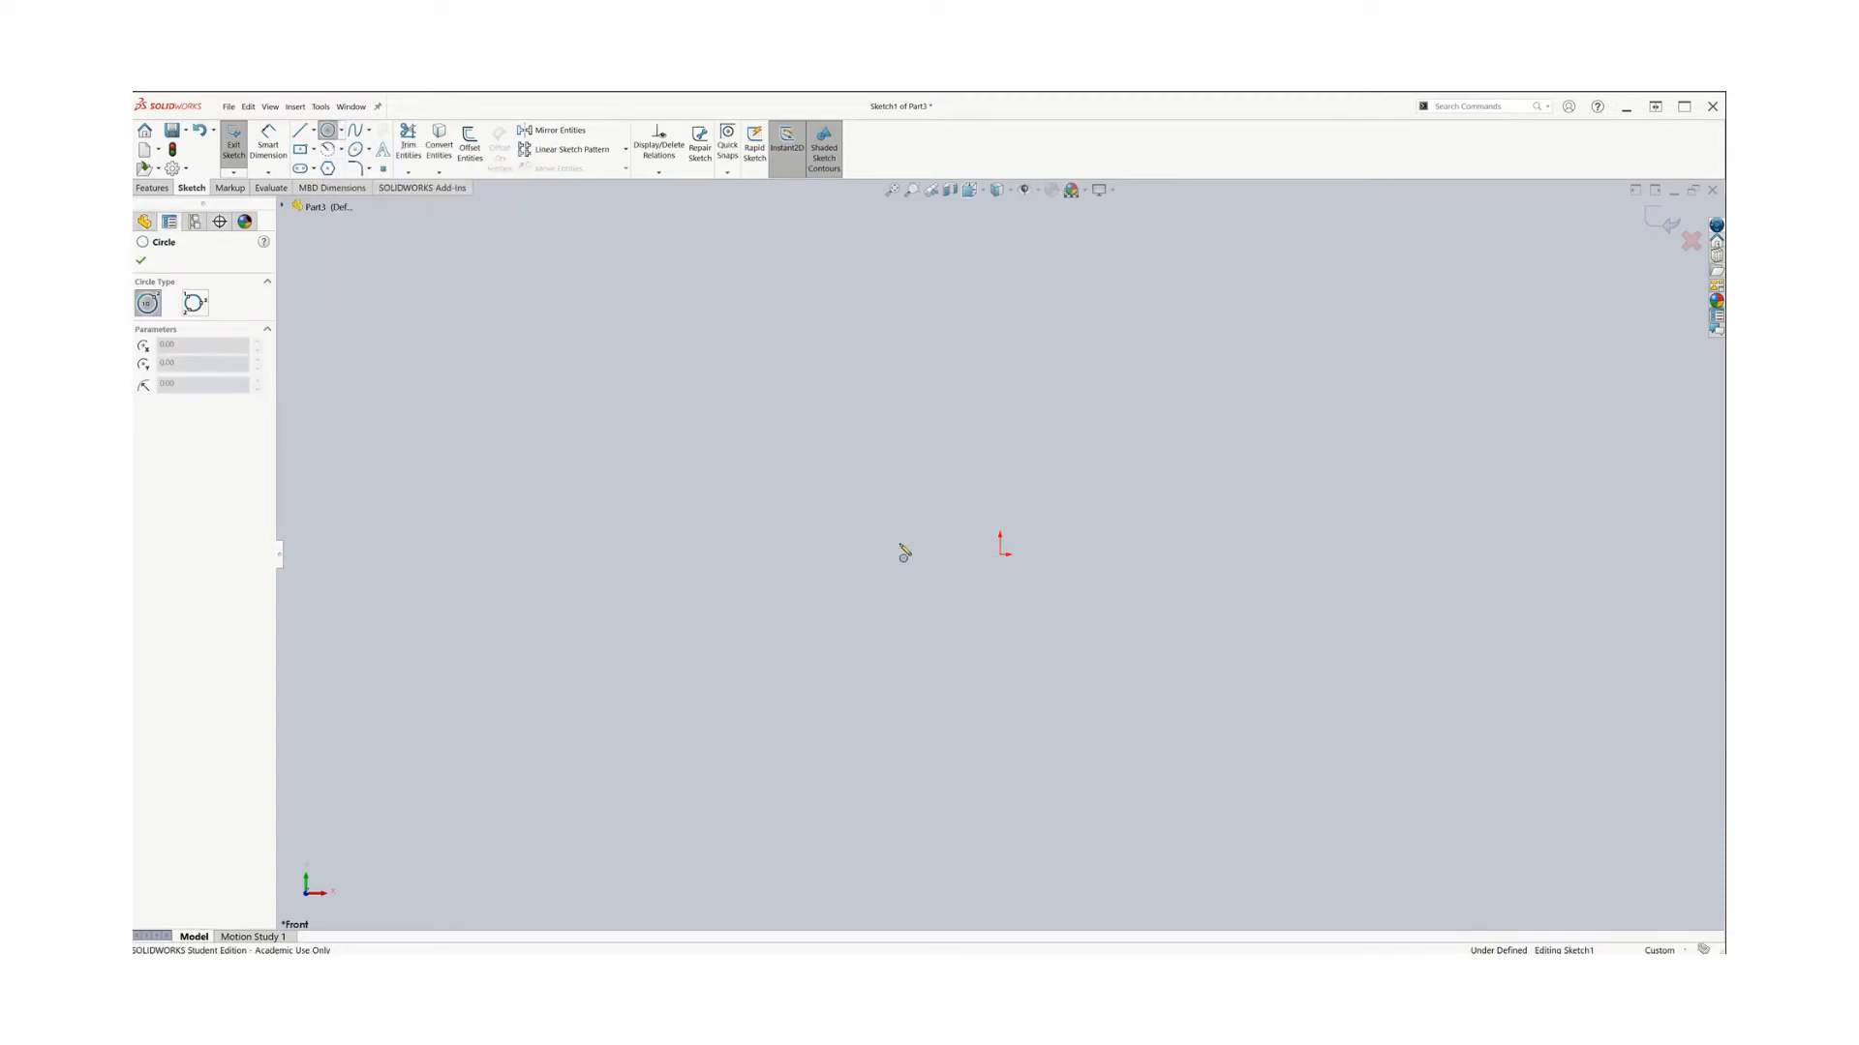
{"action": "left_click", "coordinate": [720, 555]}
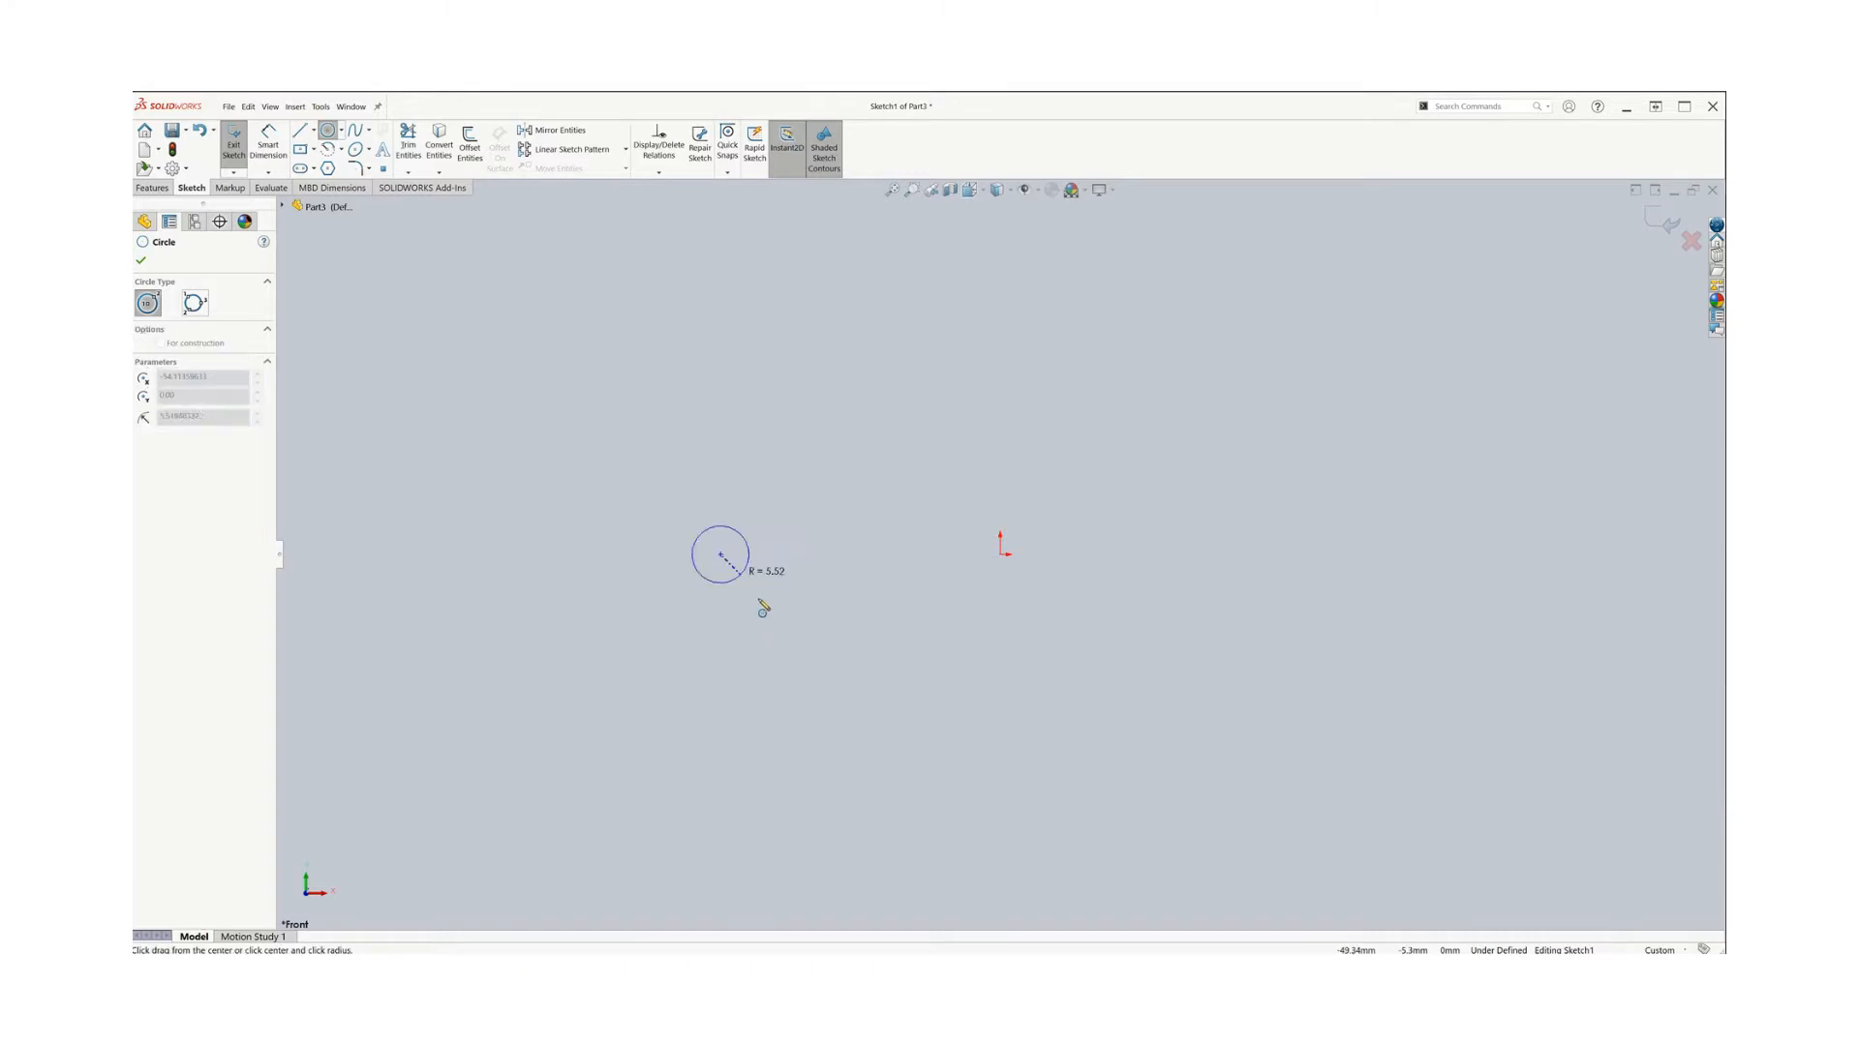
{"action": "left_click", "coordinate": [797, 641]}
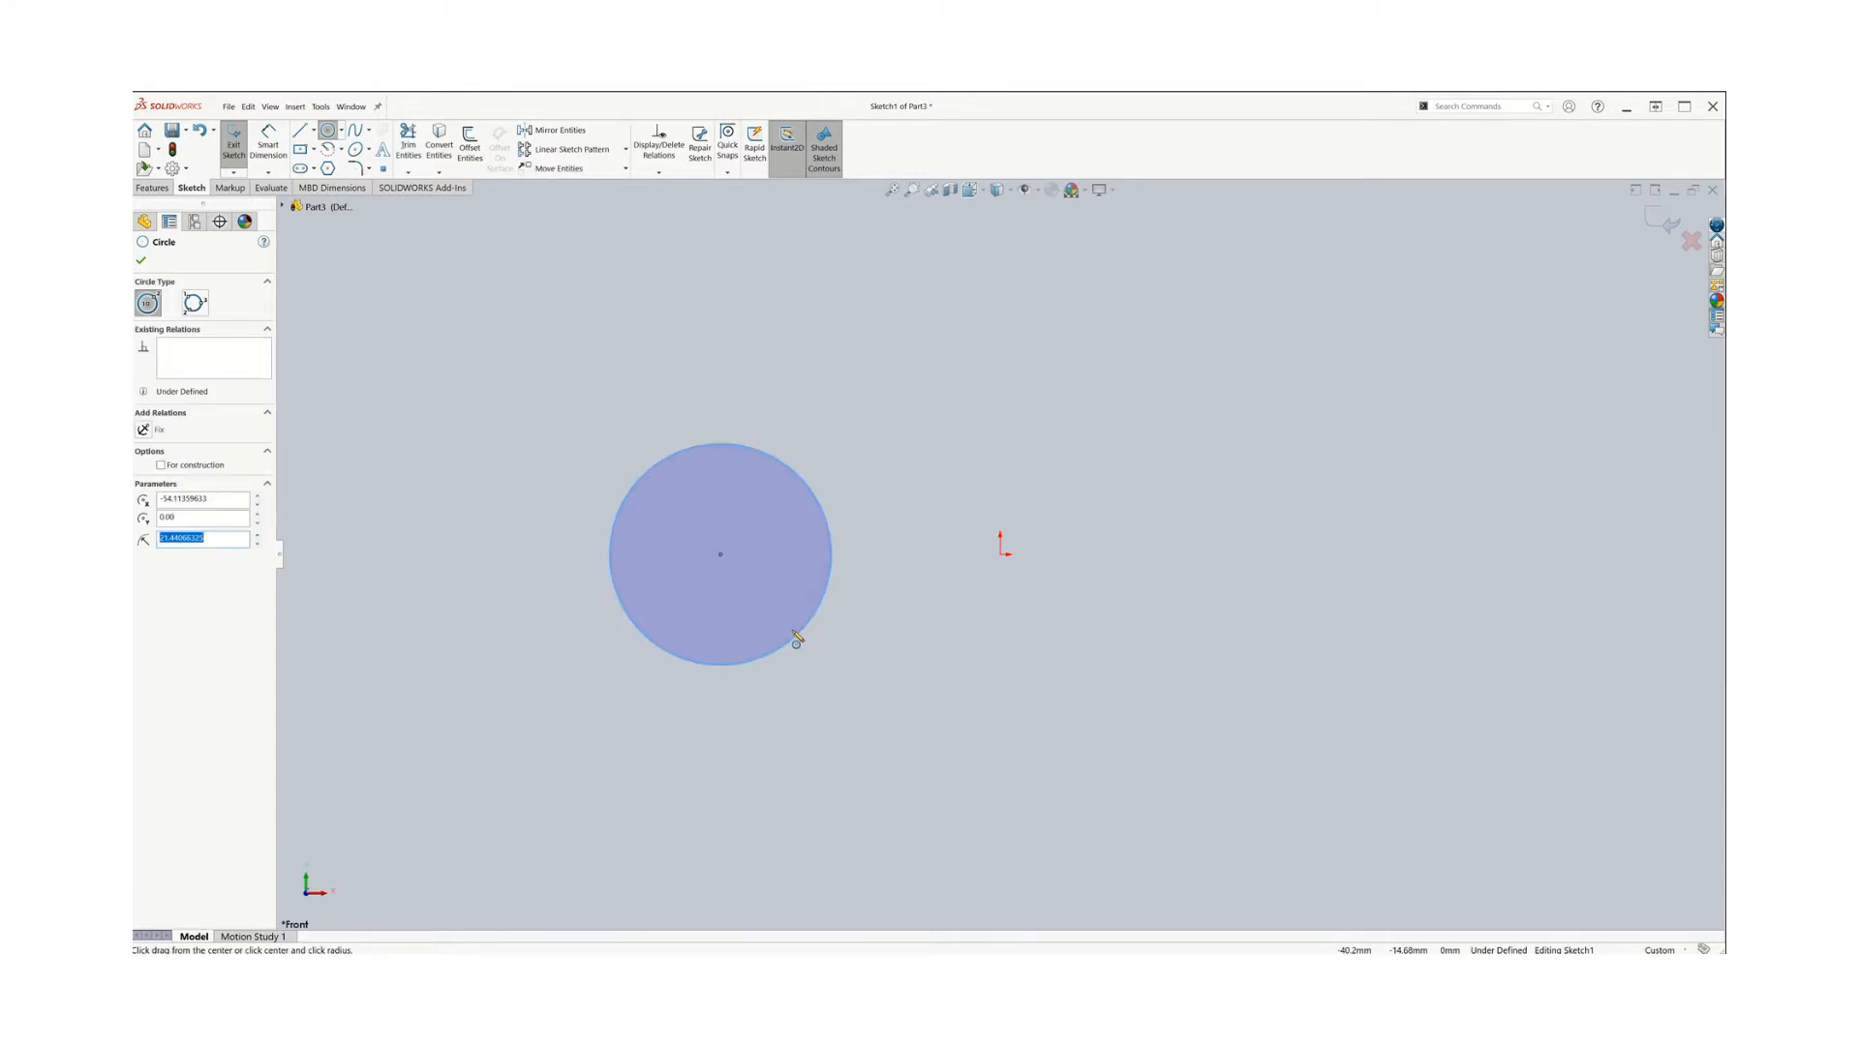
{"action": "type", "text": "20"}
{"action": "key", "text": "Return"}
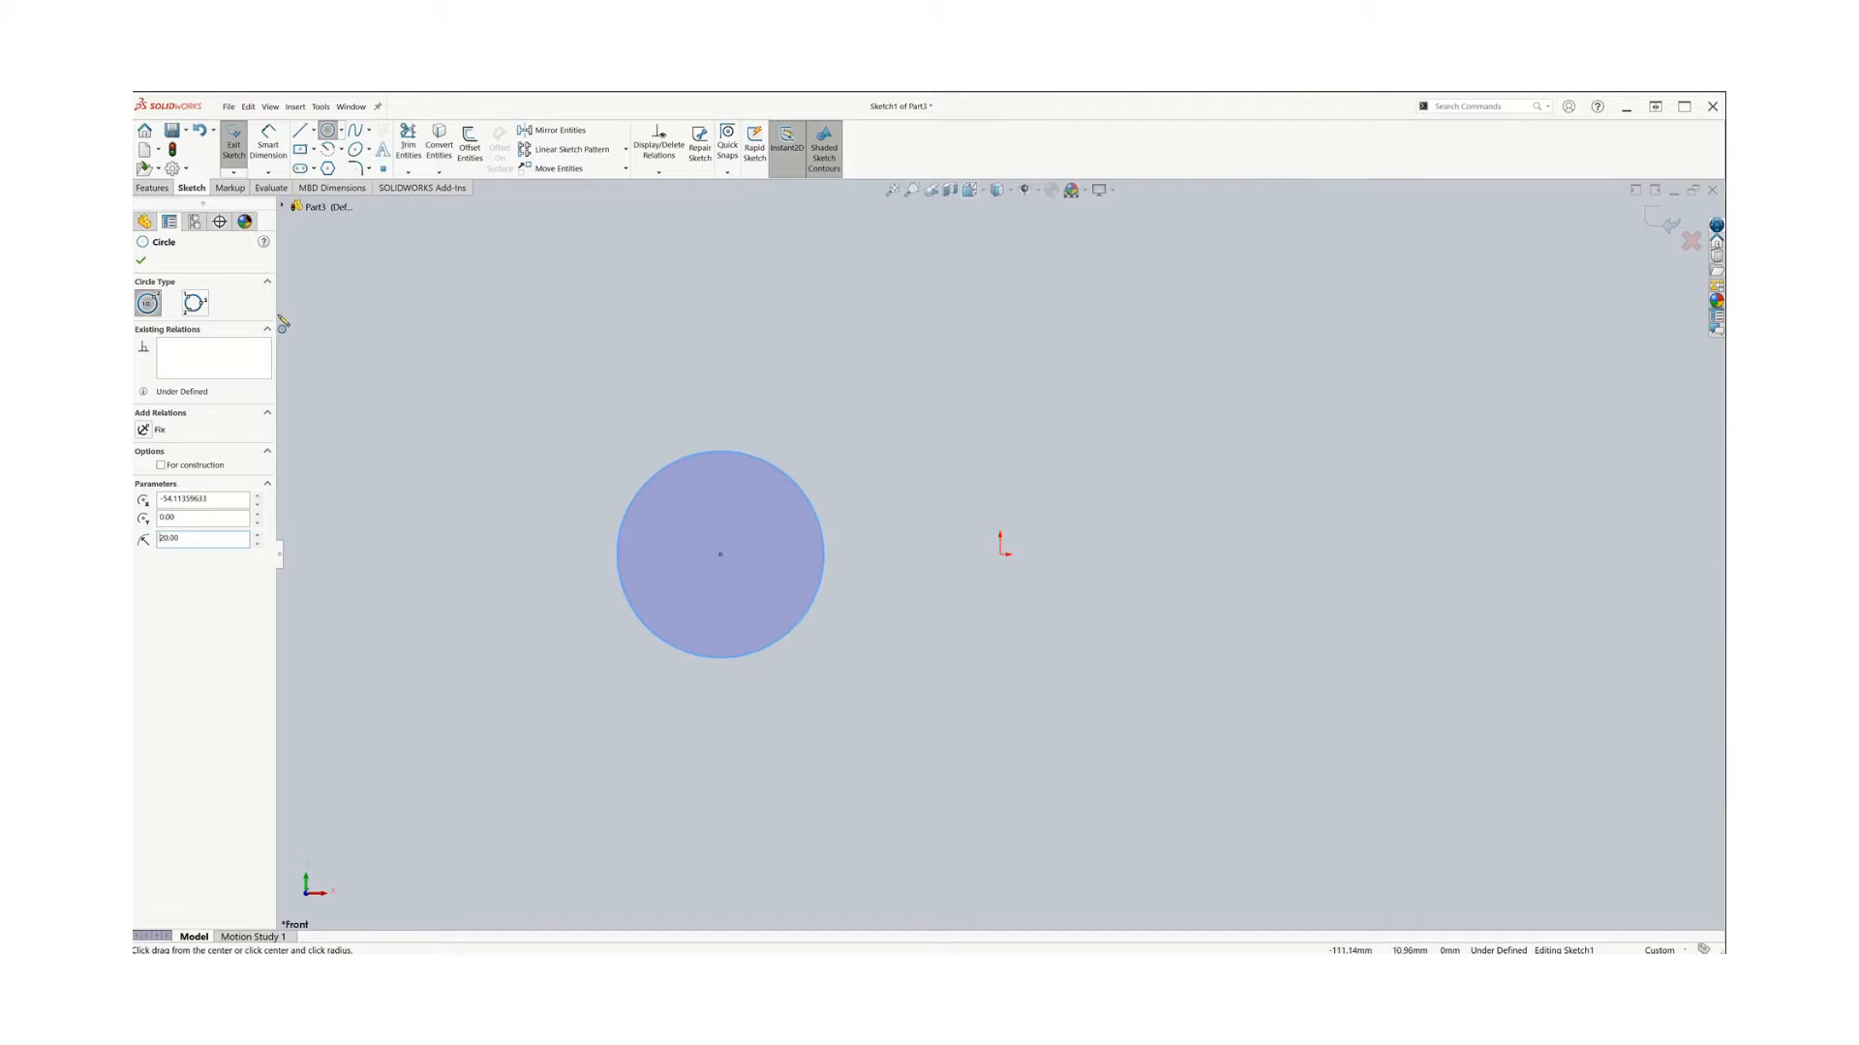
{"action": "left_click", "coordinate": [142, 262]}
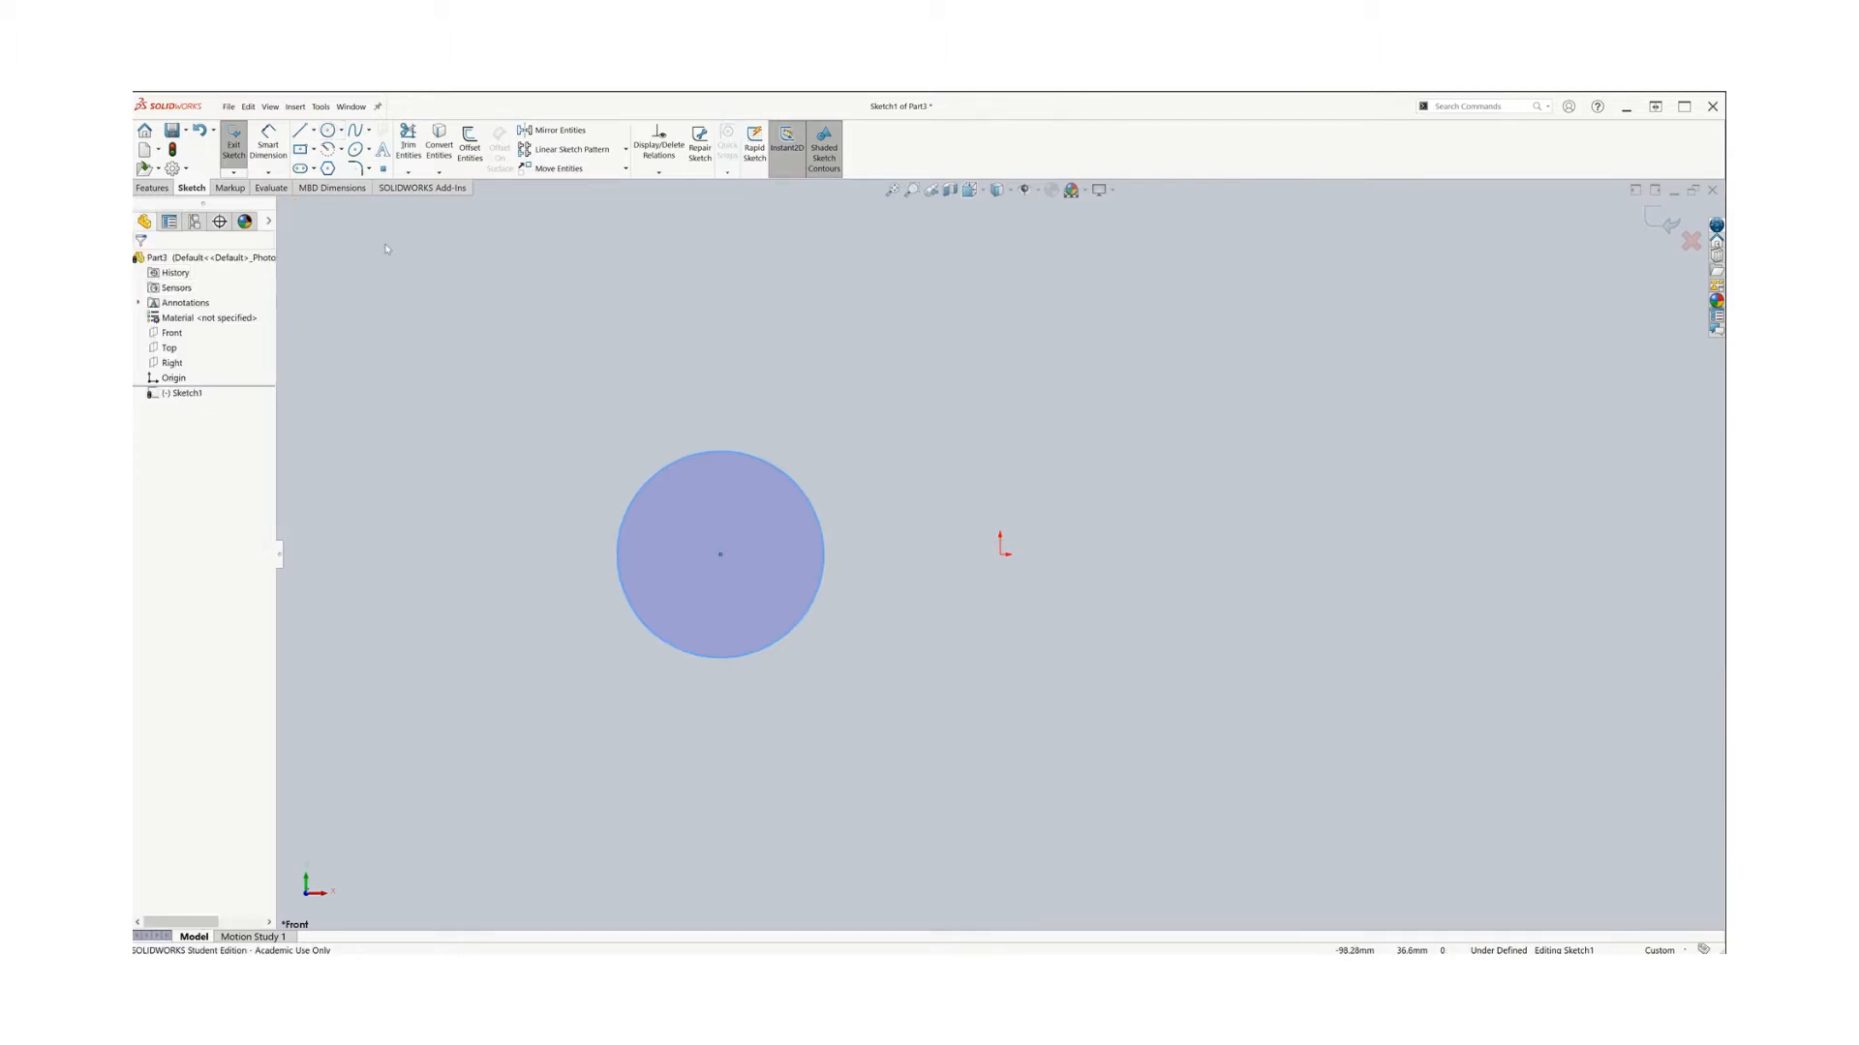
Sketch a second circle right of the origin, level with it, with a radius of about 36.5 mm
{"action": "left_click", "coordinate": [329, 130]}
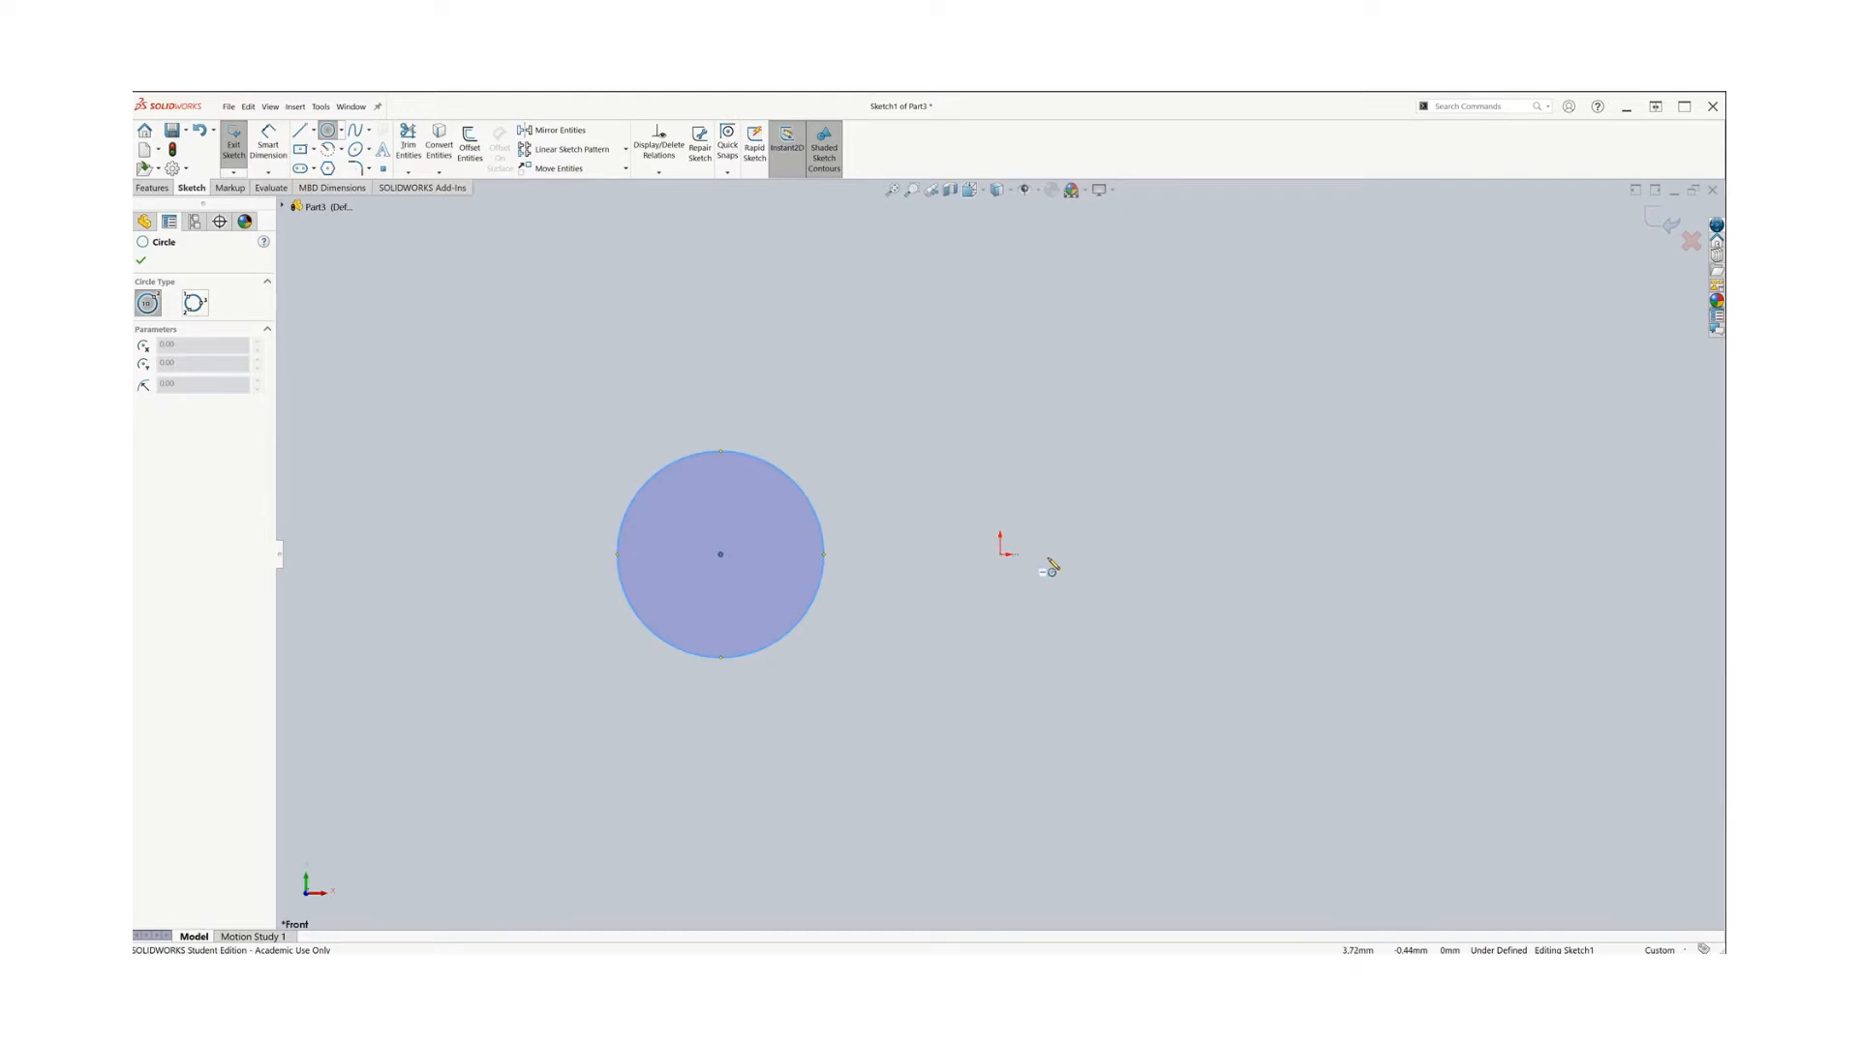
{"action": "left_click", "coordinate": [1312, 554]}
{"action": "left_click", "coordinate": [1433, 697]}
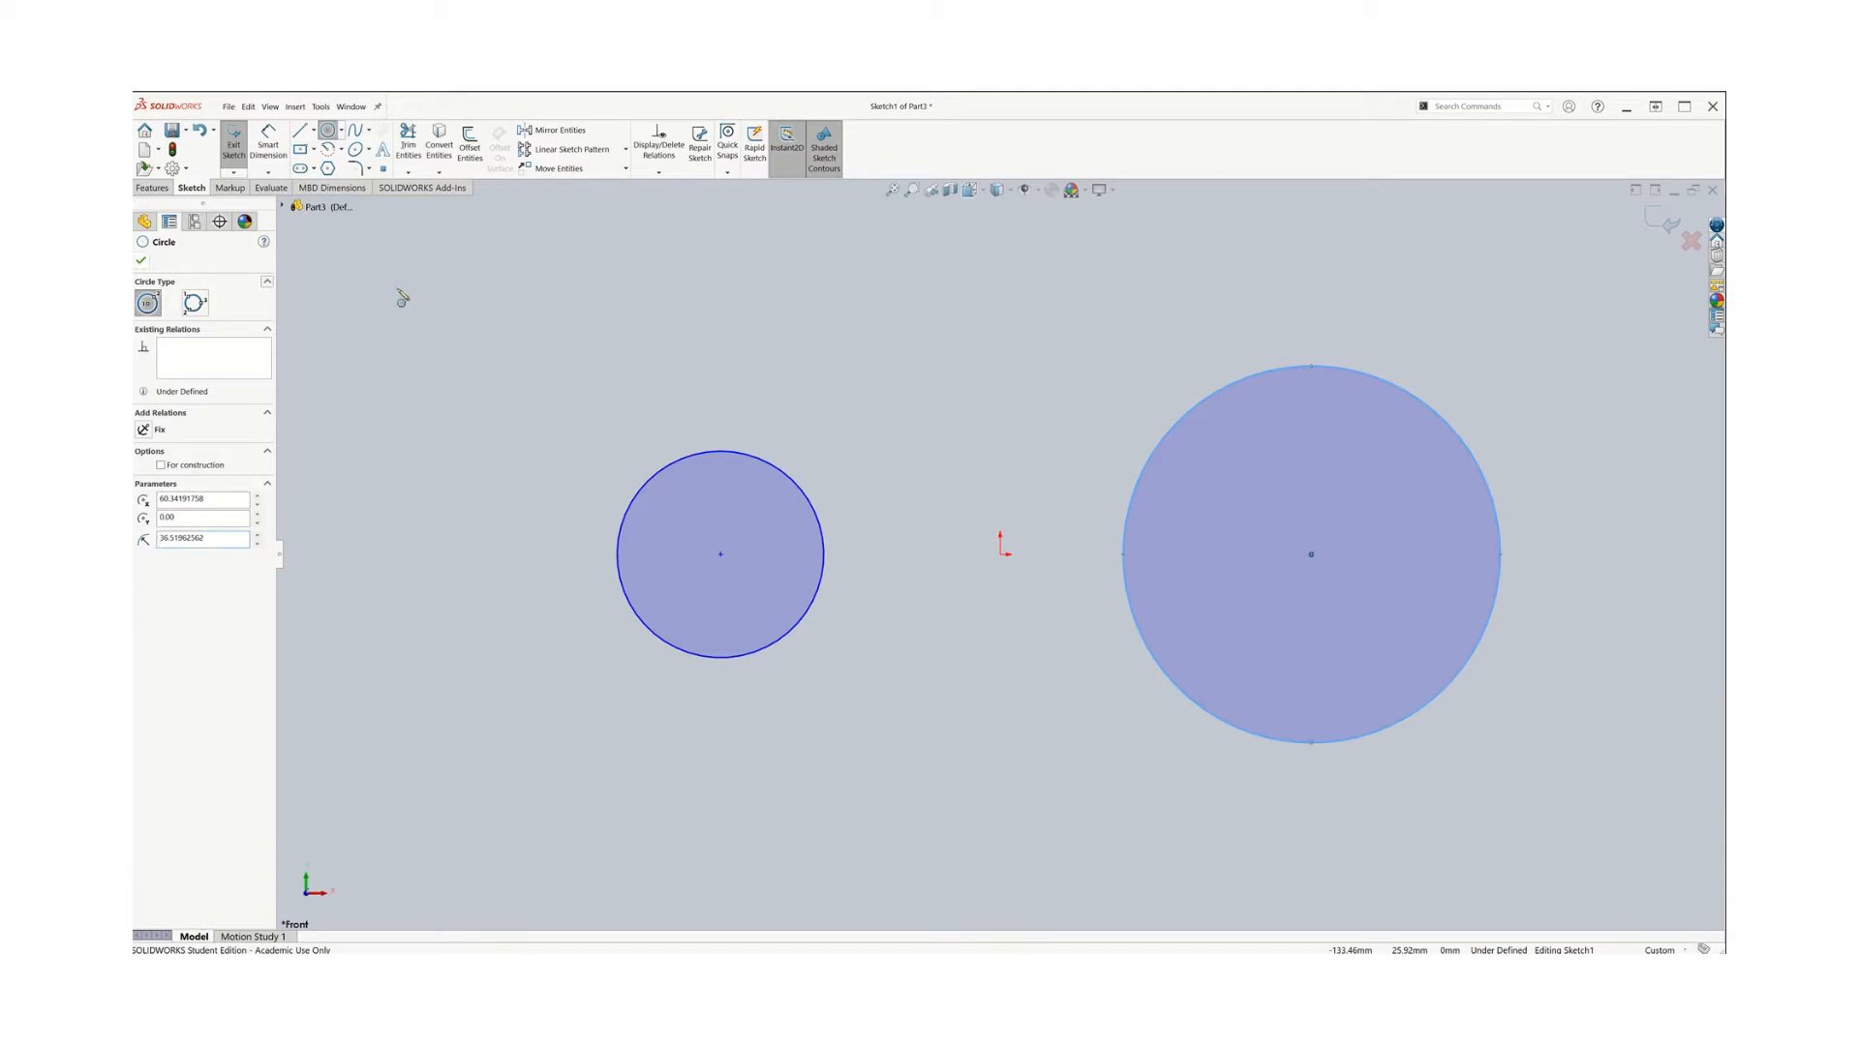
{"action": "left_click", "coordinate": [142, 262]}
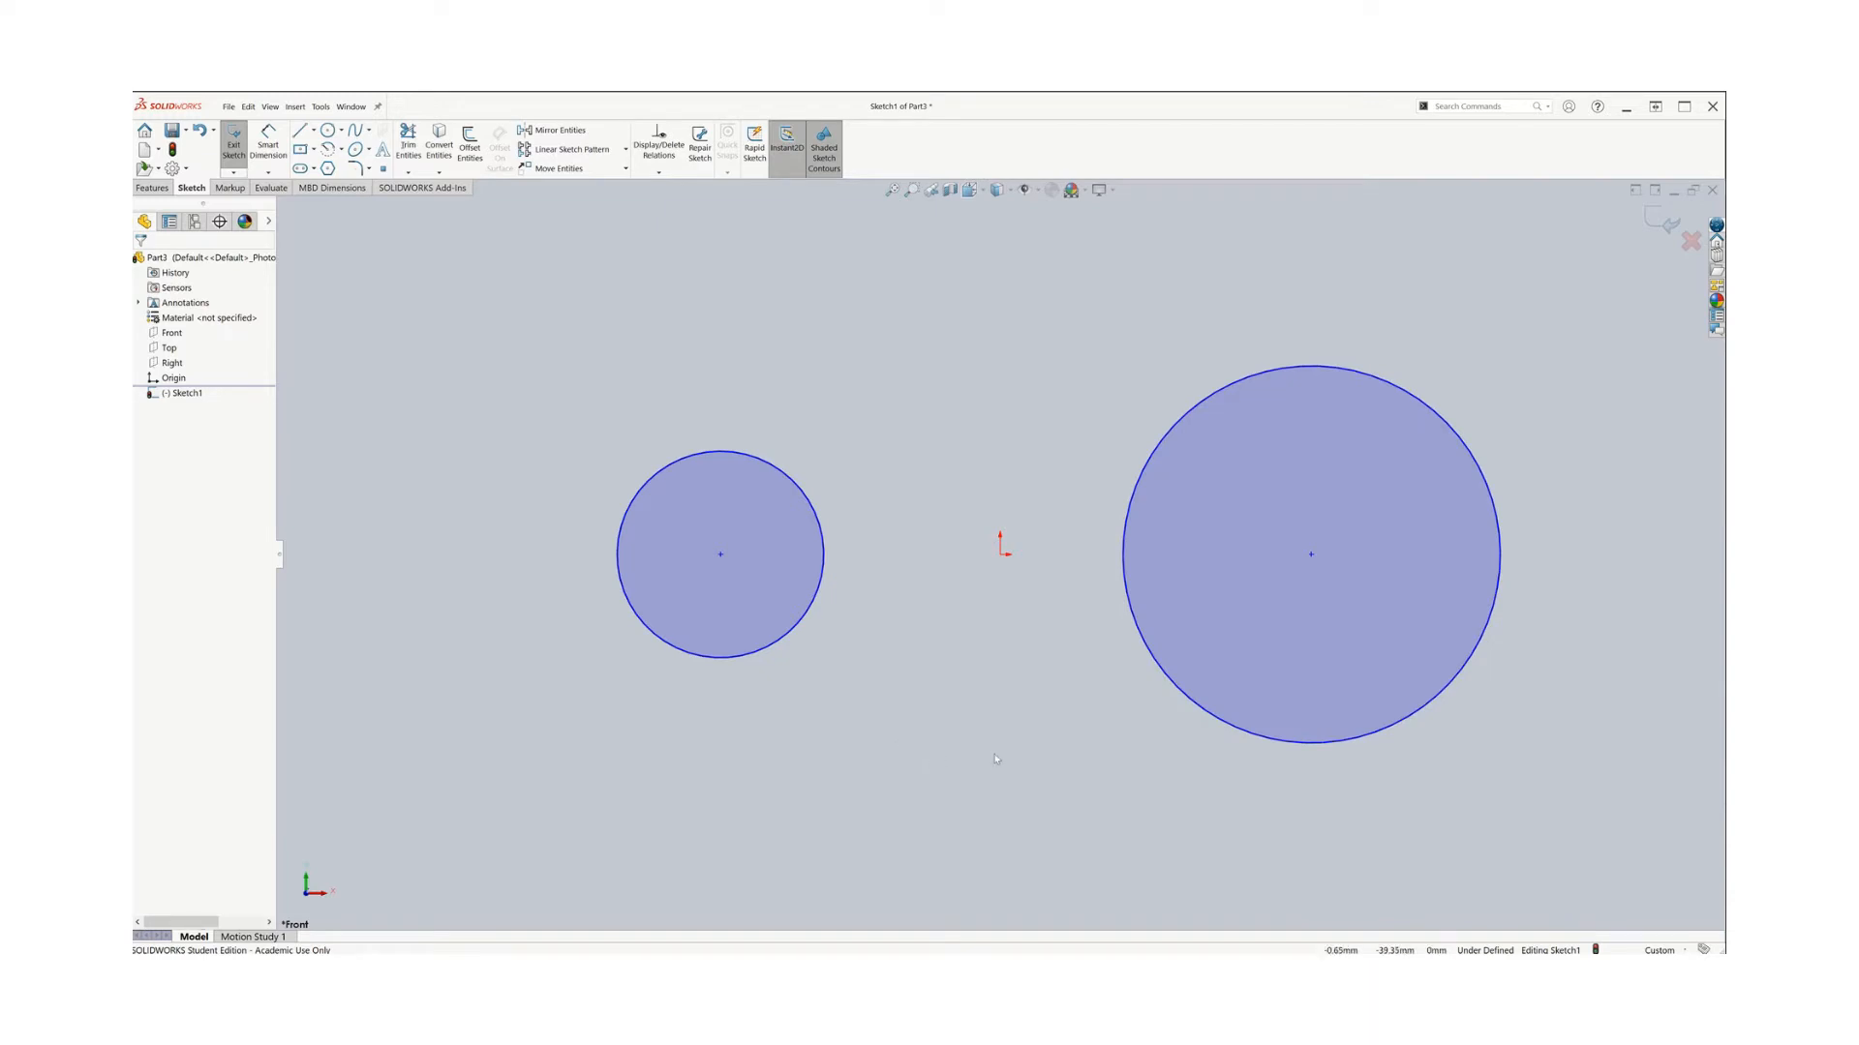
Select both circles and add an Equal relation between them
{"action": "left_click", "coordinate": [787, 637]}
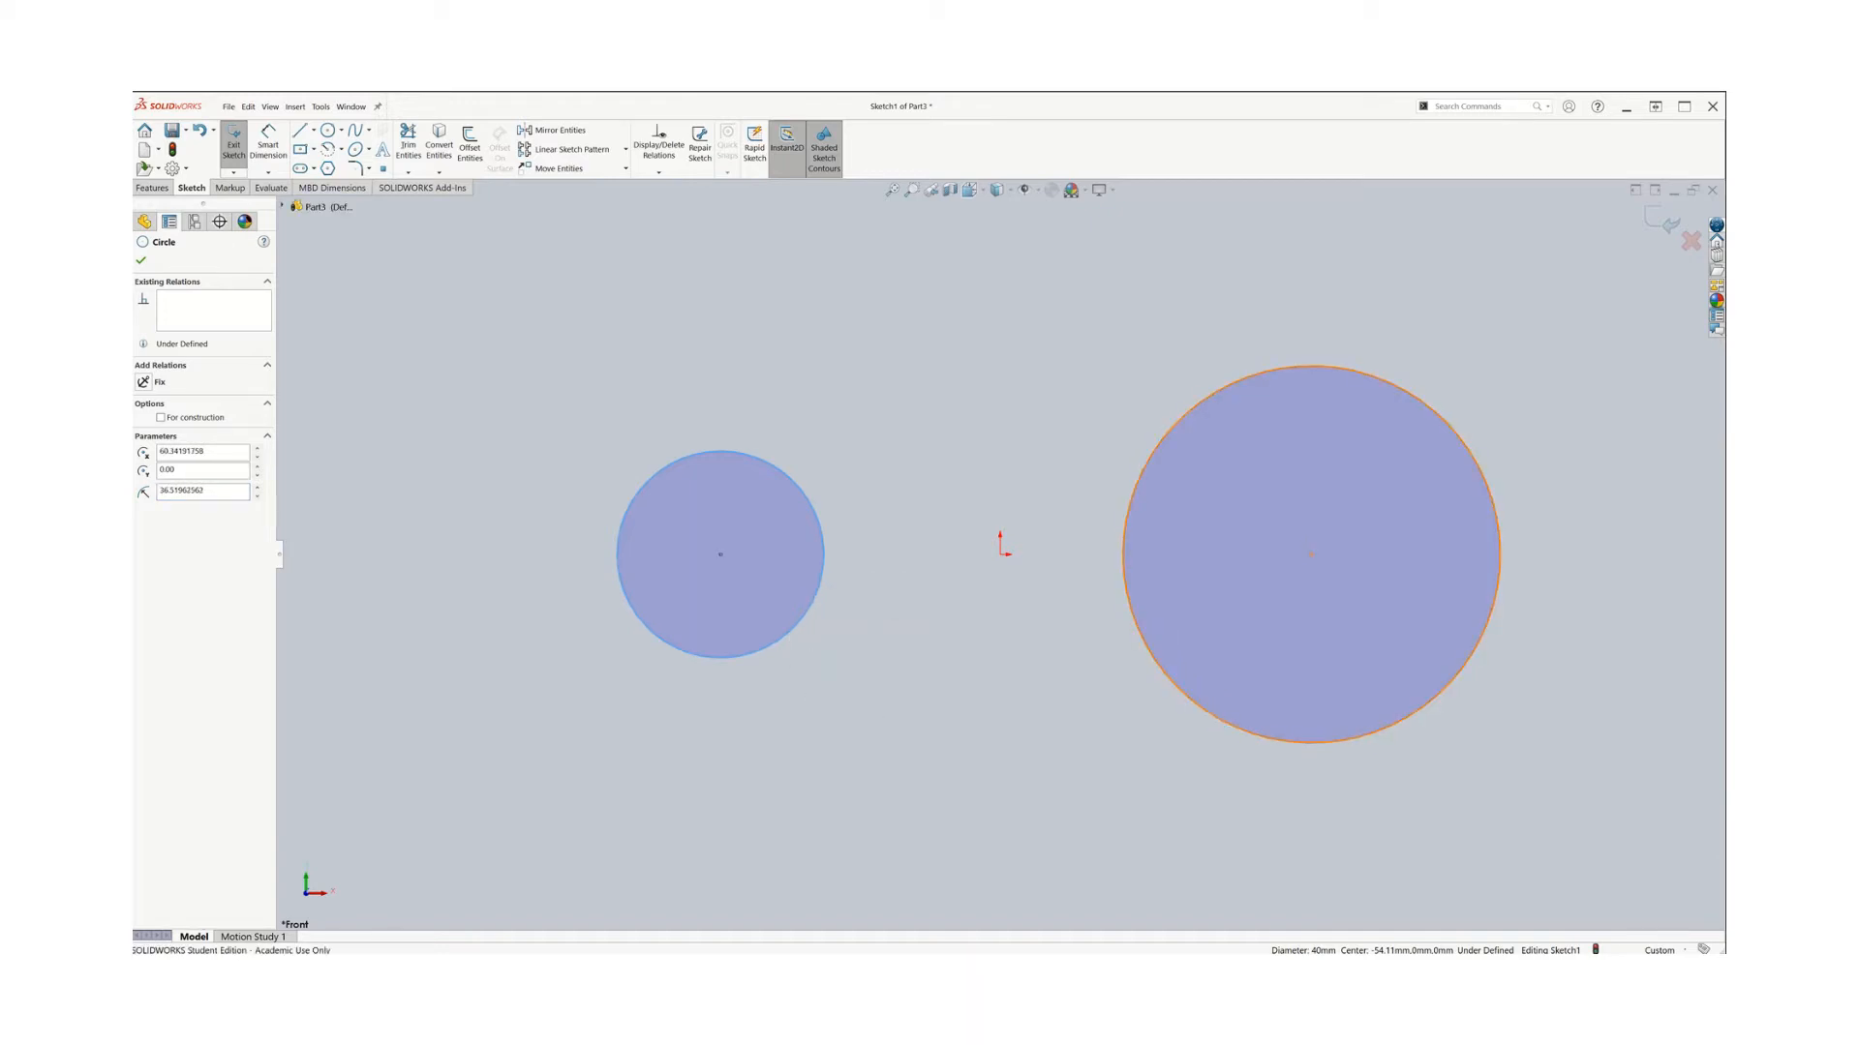
{"action": "left_click", "coordinate": [1218, 724], "text": "ctrl"}
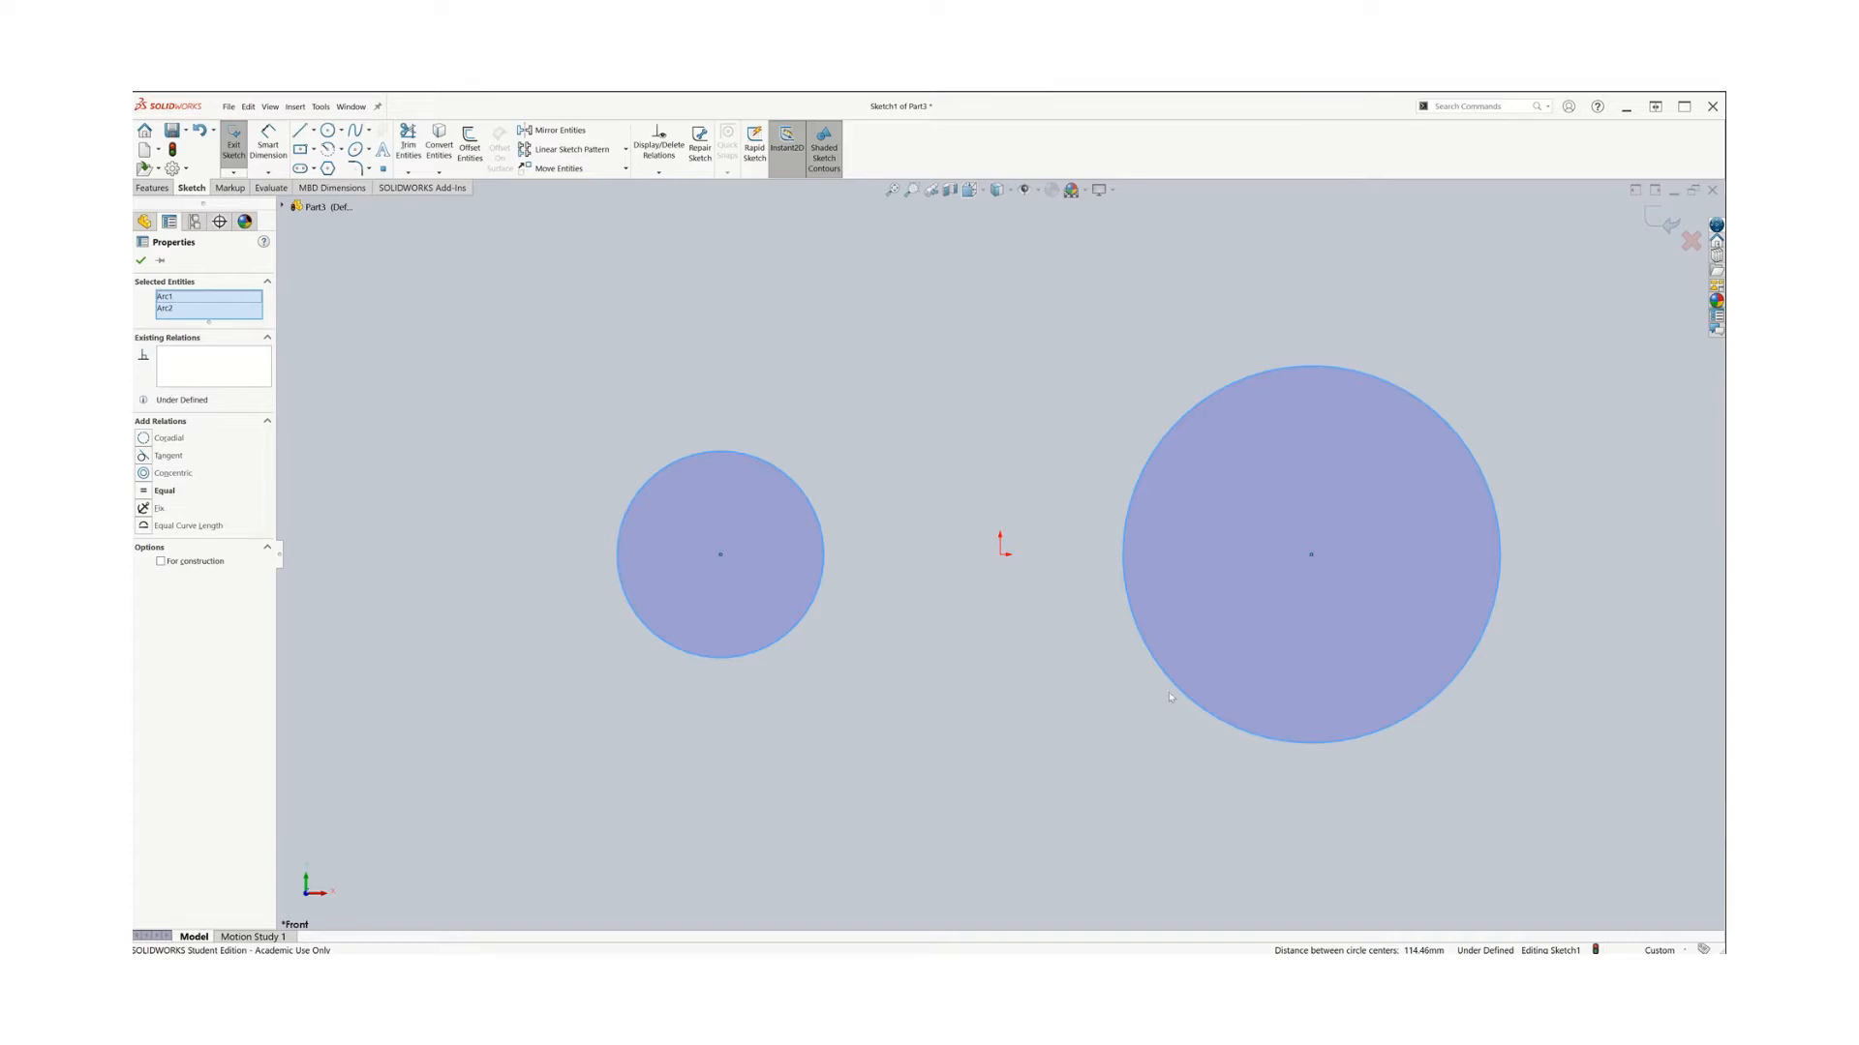
{"action": "left_click", "coordinate": [151, 492]}
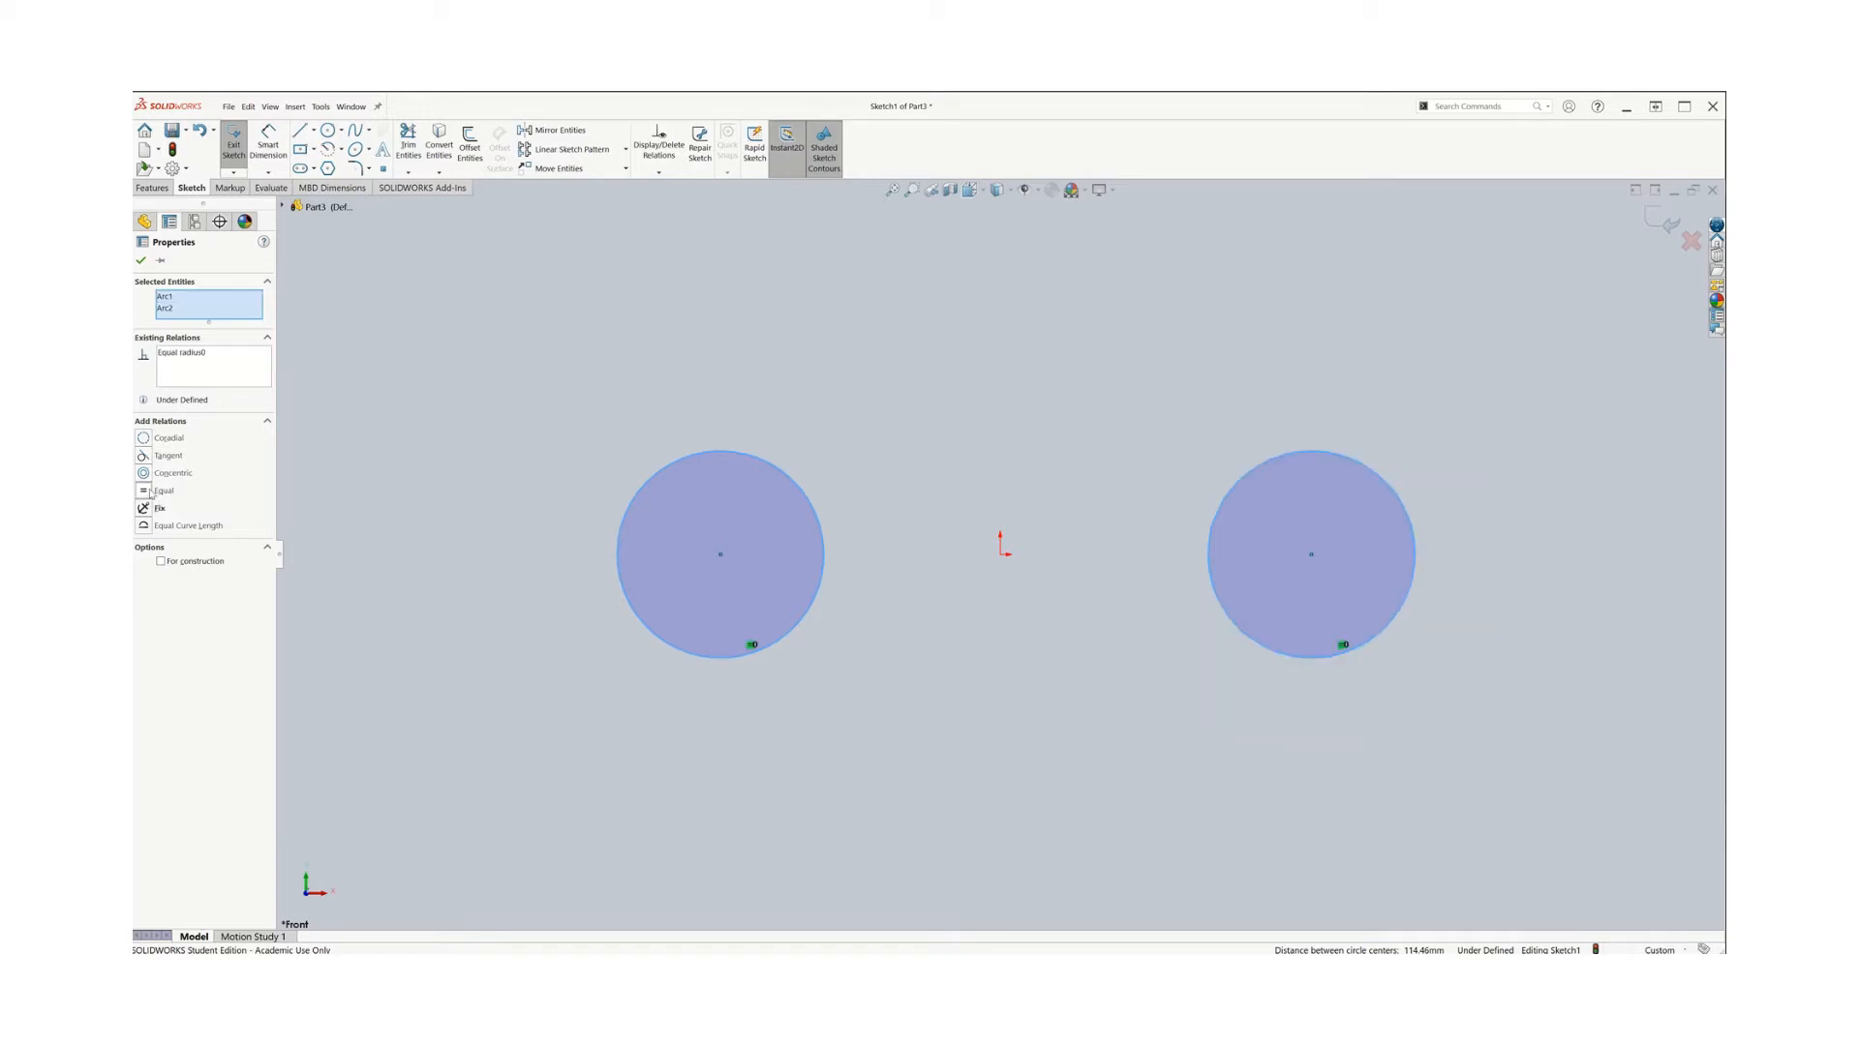
{"action": "left_click", "coordinate": [140, 261]}
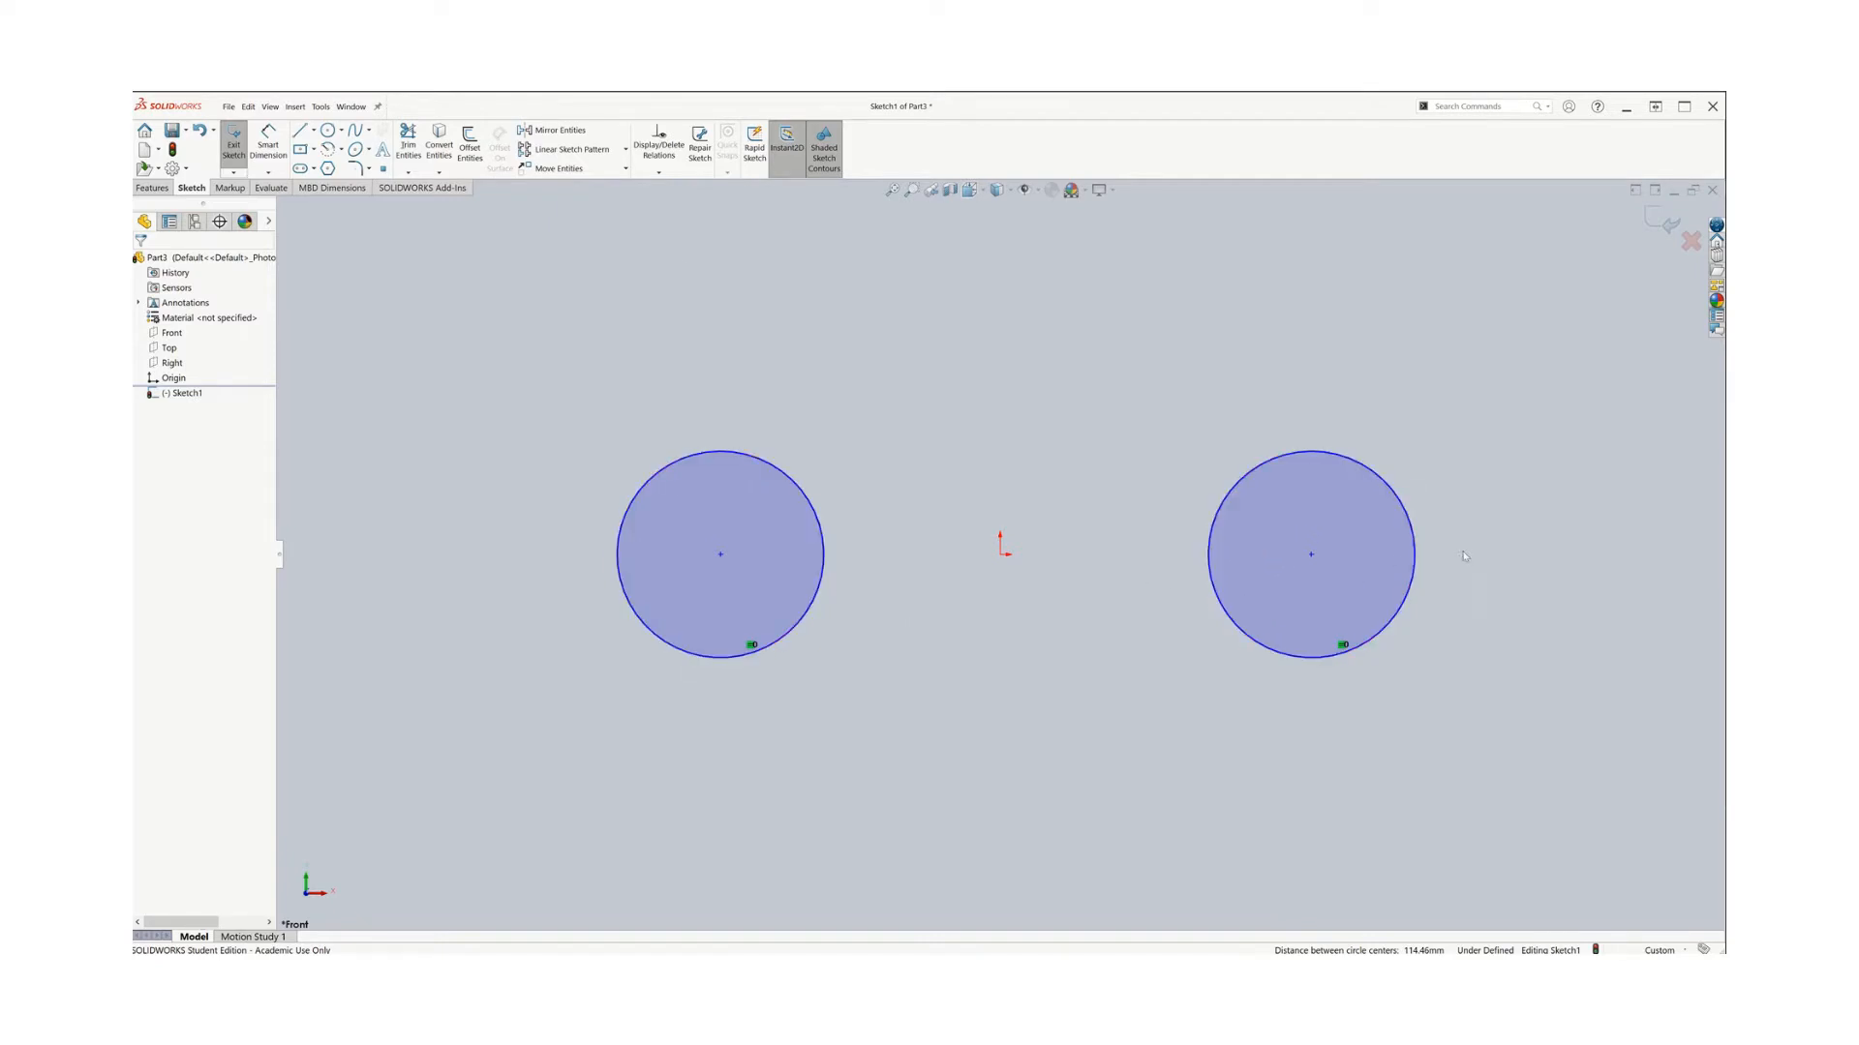
Dimension the horizontal distance from the left circle's centre to the origin as 50 mm
{"action": "left_click", "coordinate": [269, 145]}
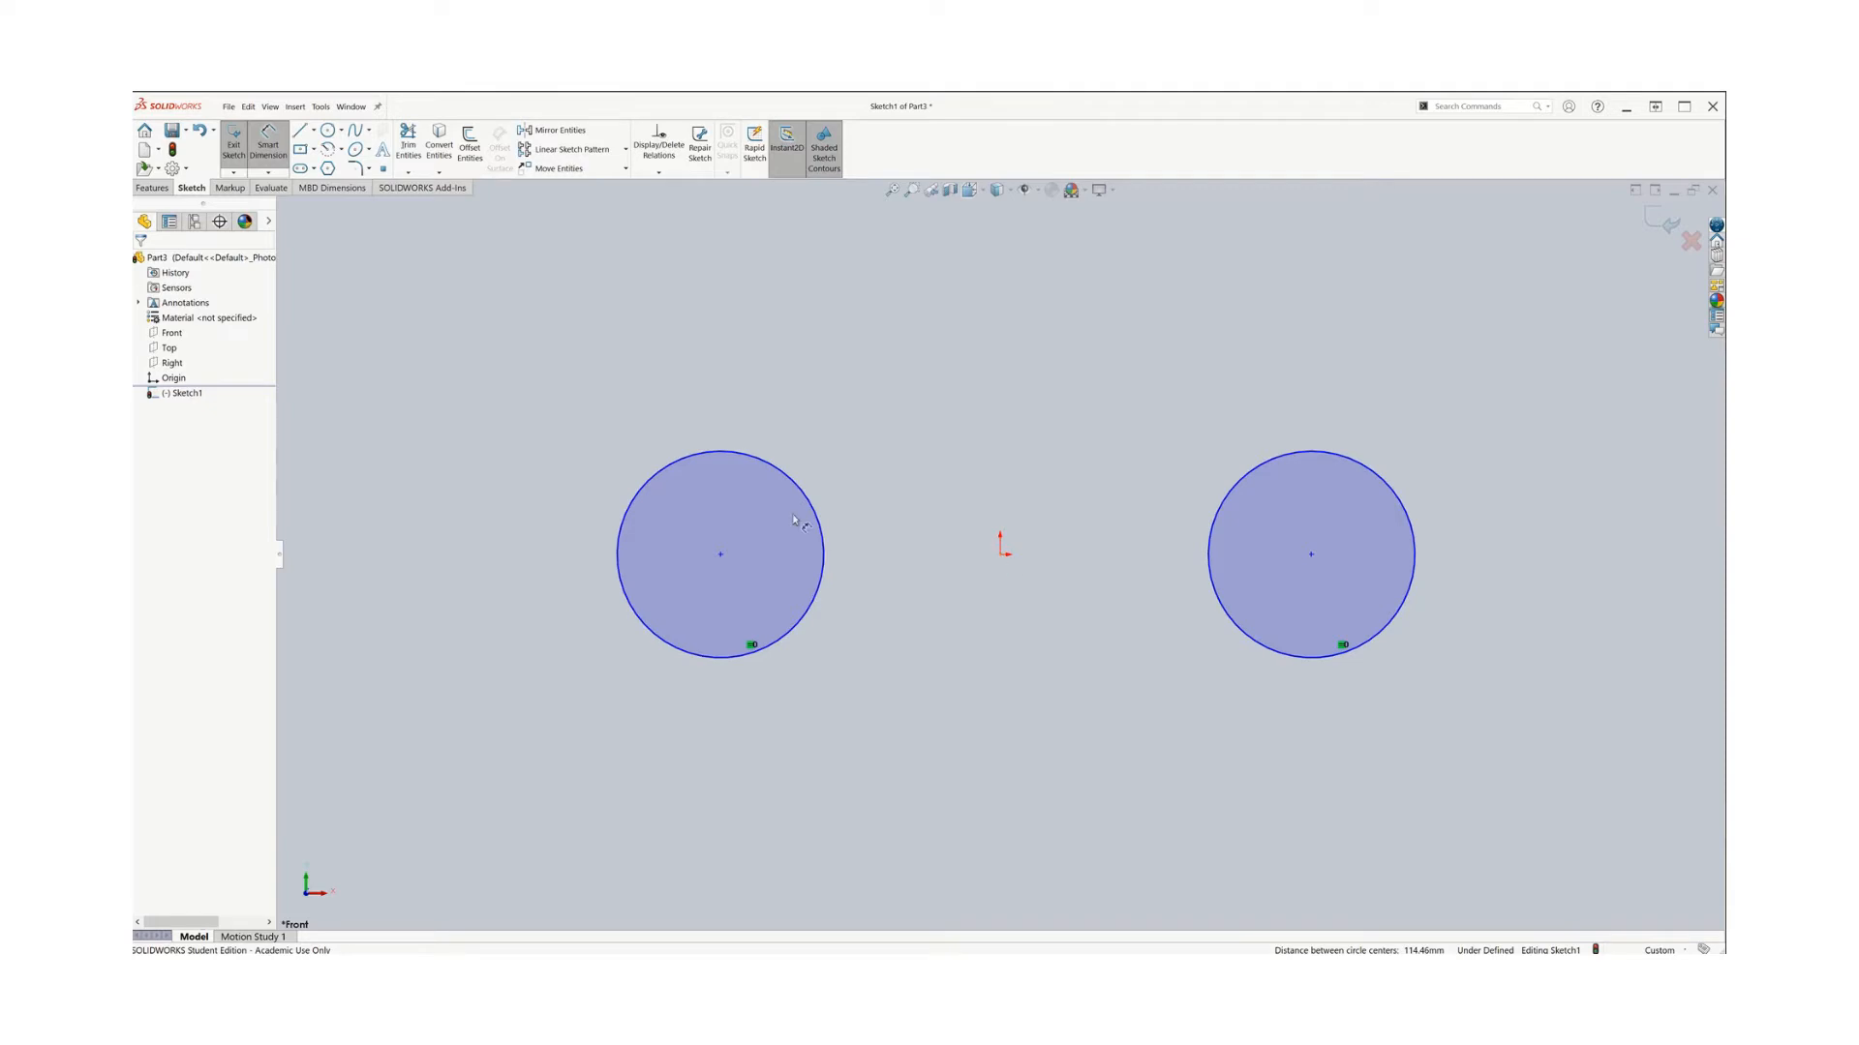
{"action": "left_click", "coordinate": [655, 476]}
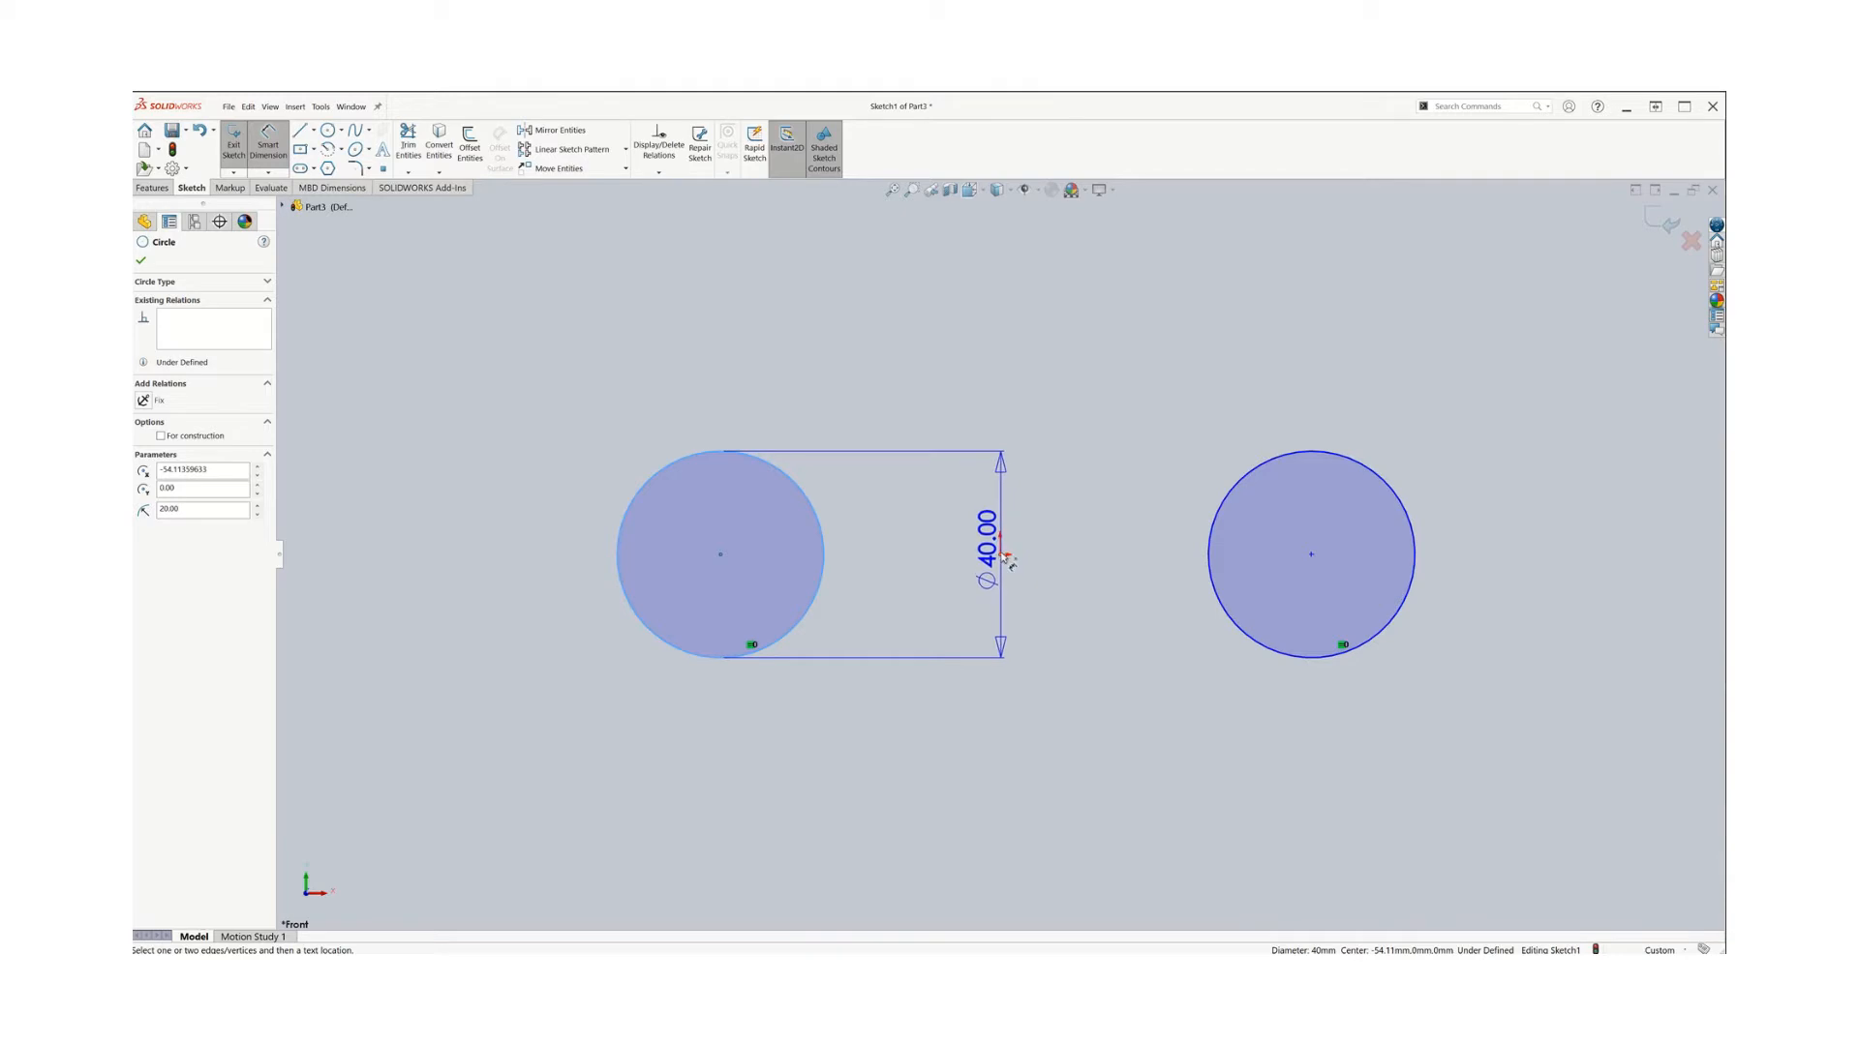
{"action": "left_click", "coordinate": [1000, 554]}
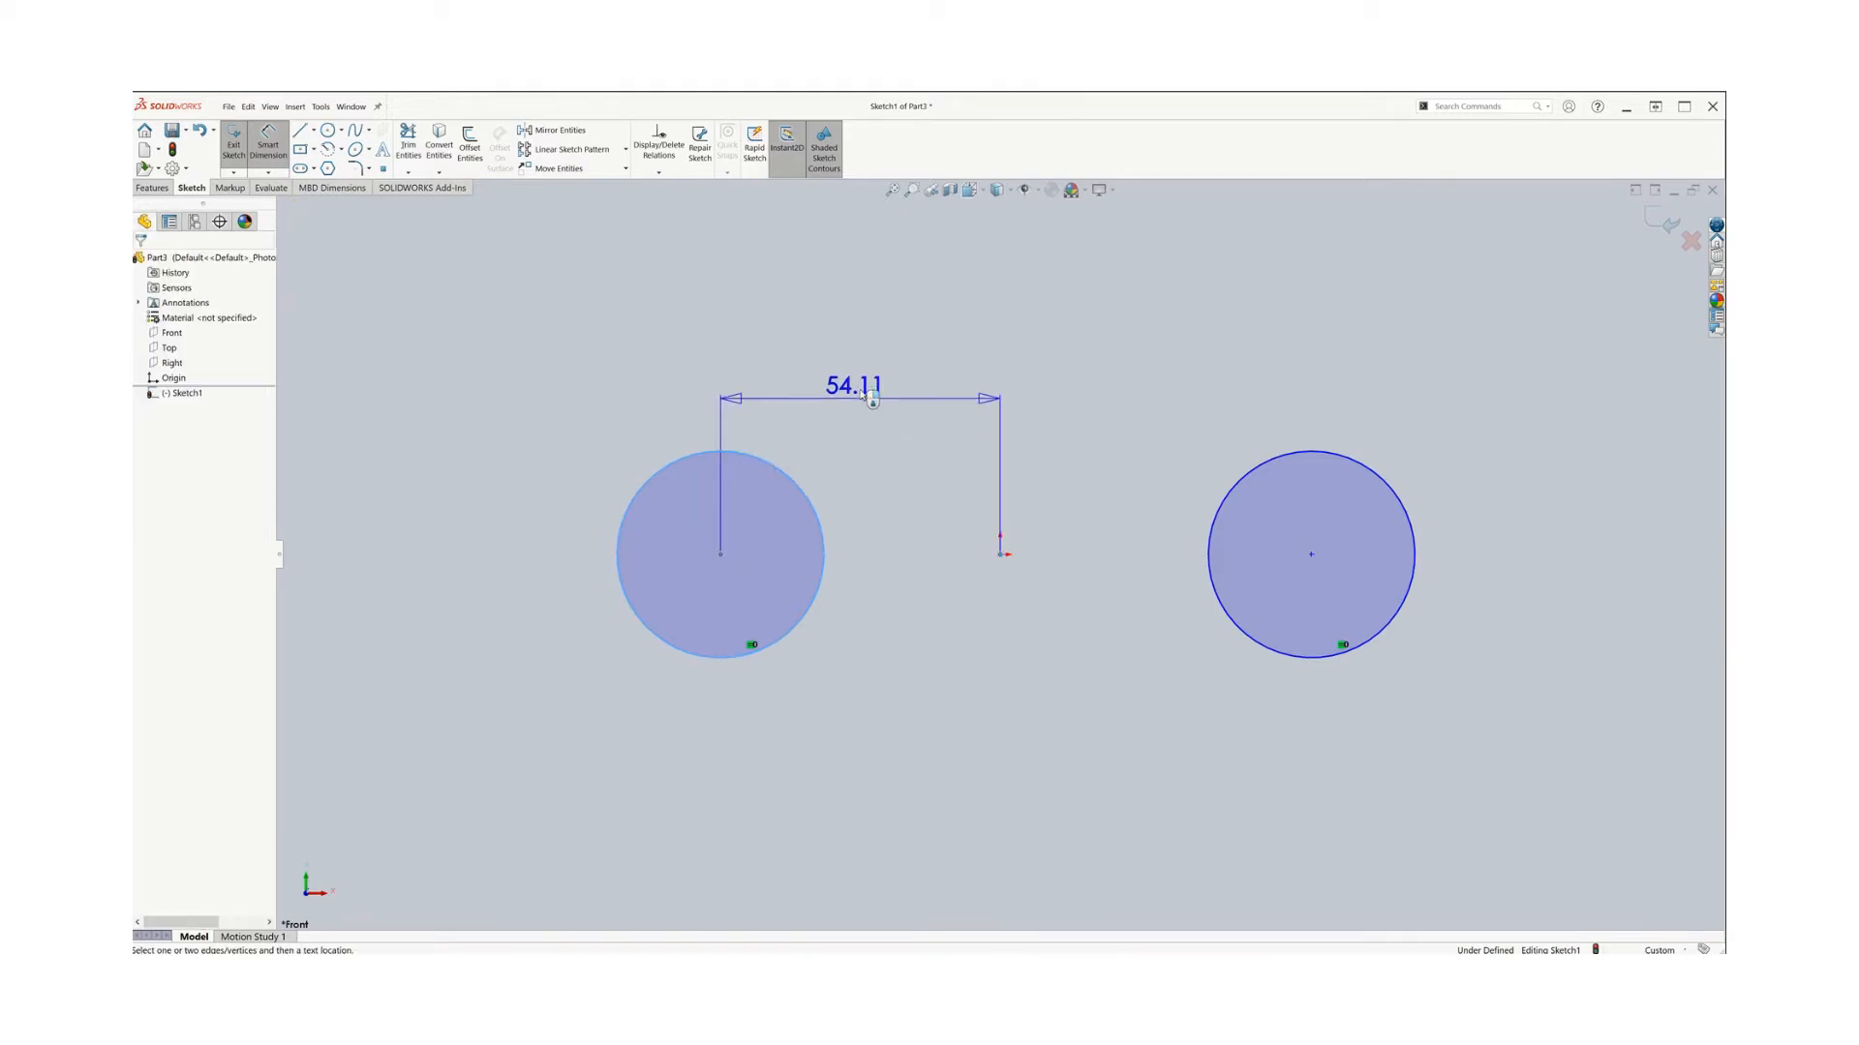
{"action": "left_click", "coordinate": [850, 379]}
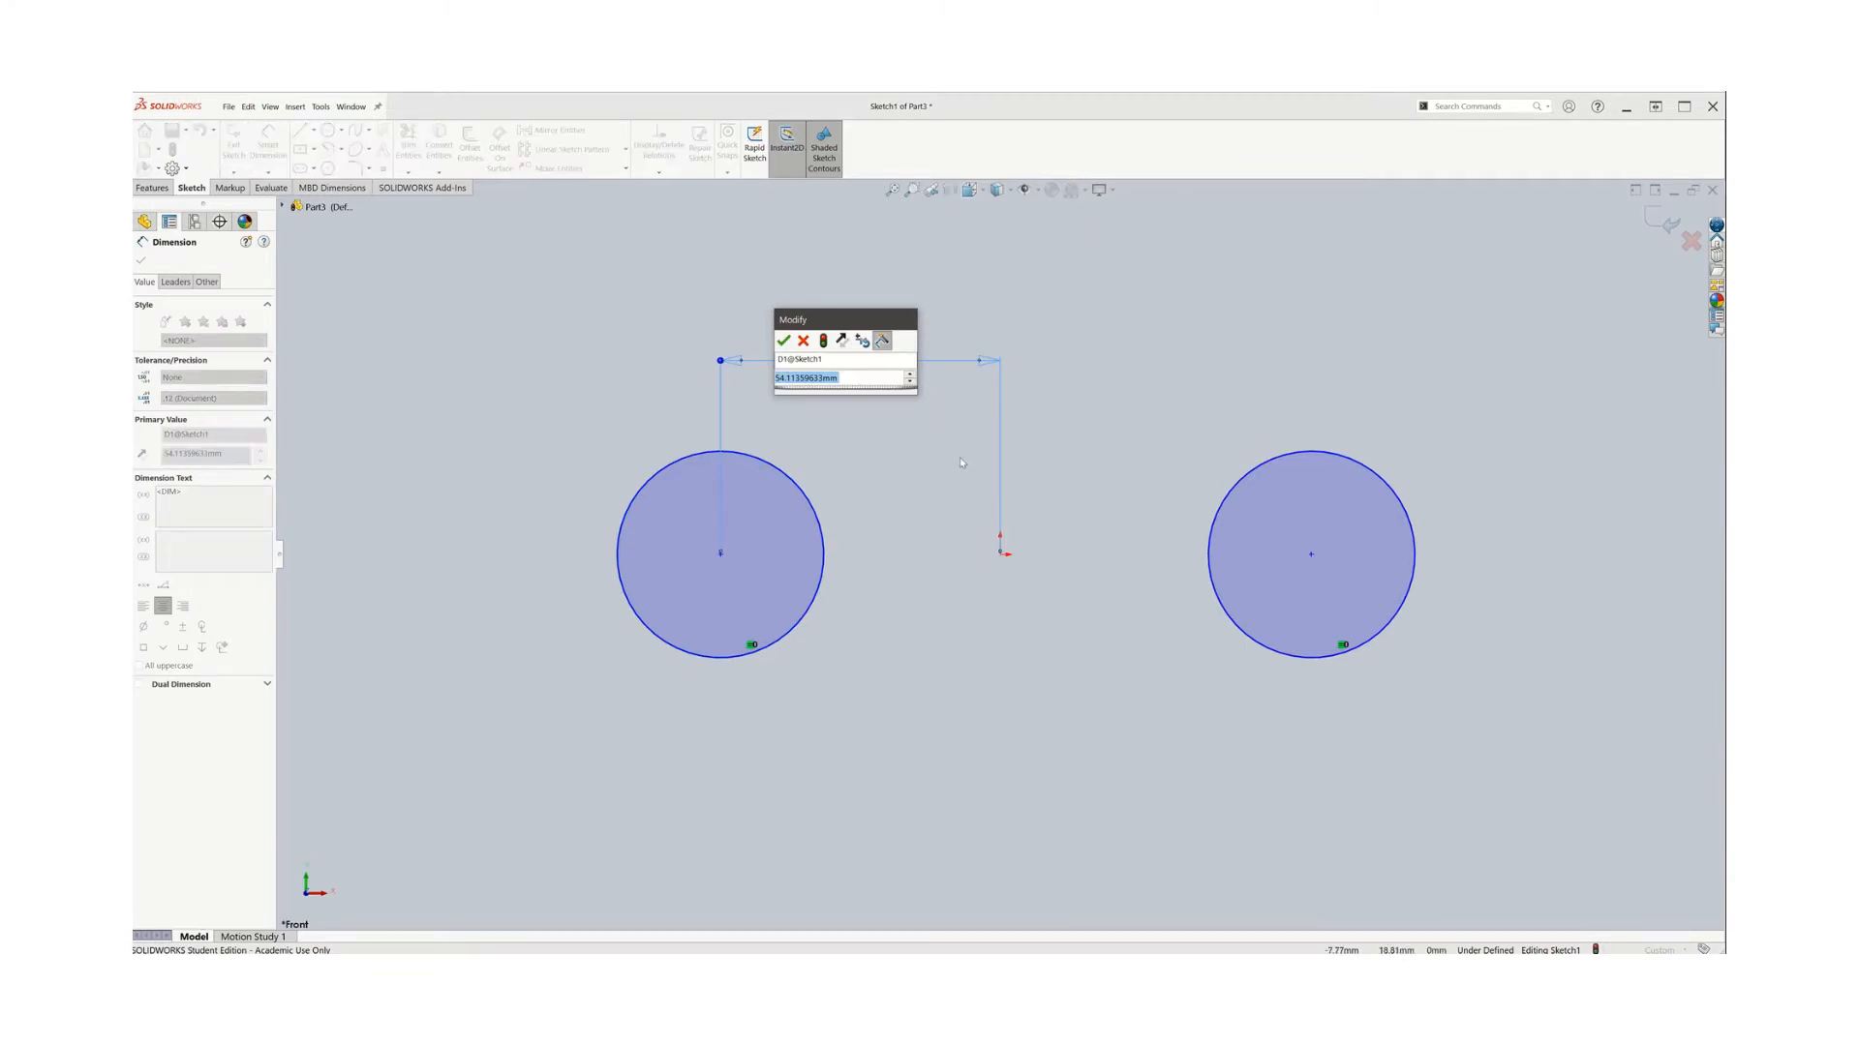
{"action": "type", "text": "50"}
{"action": "key", "text": "Return"}
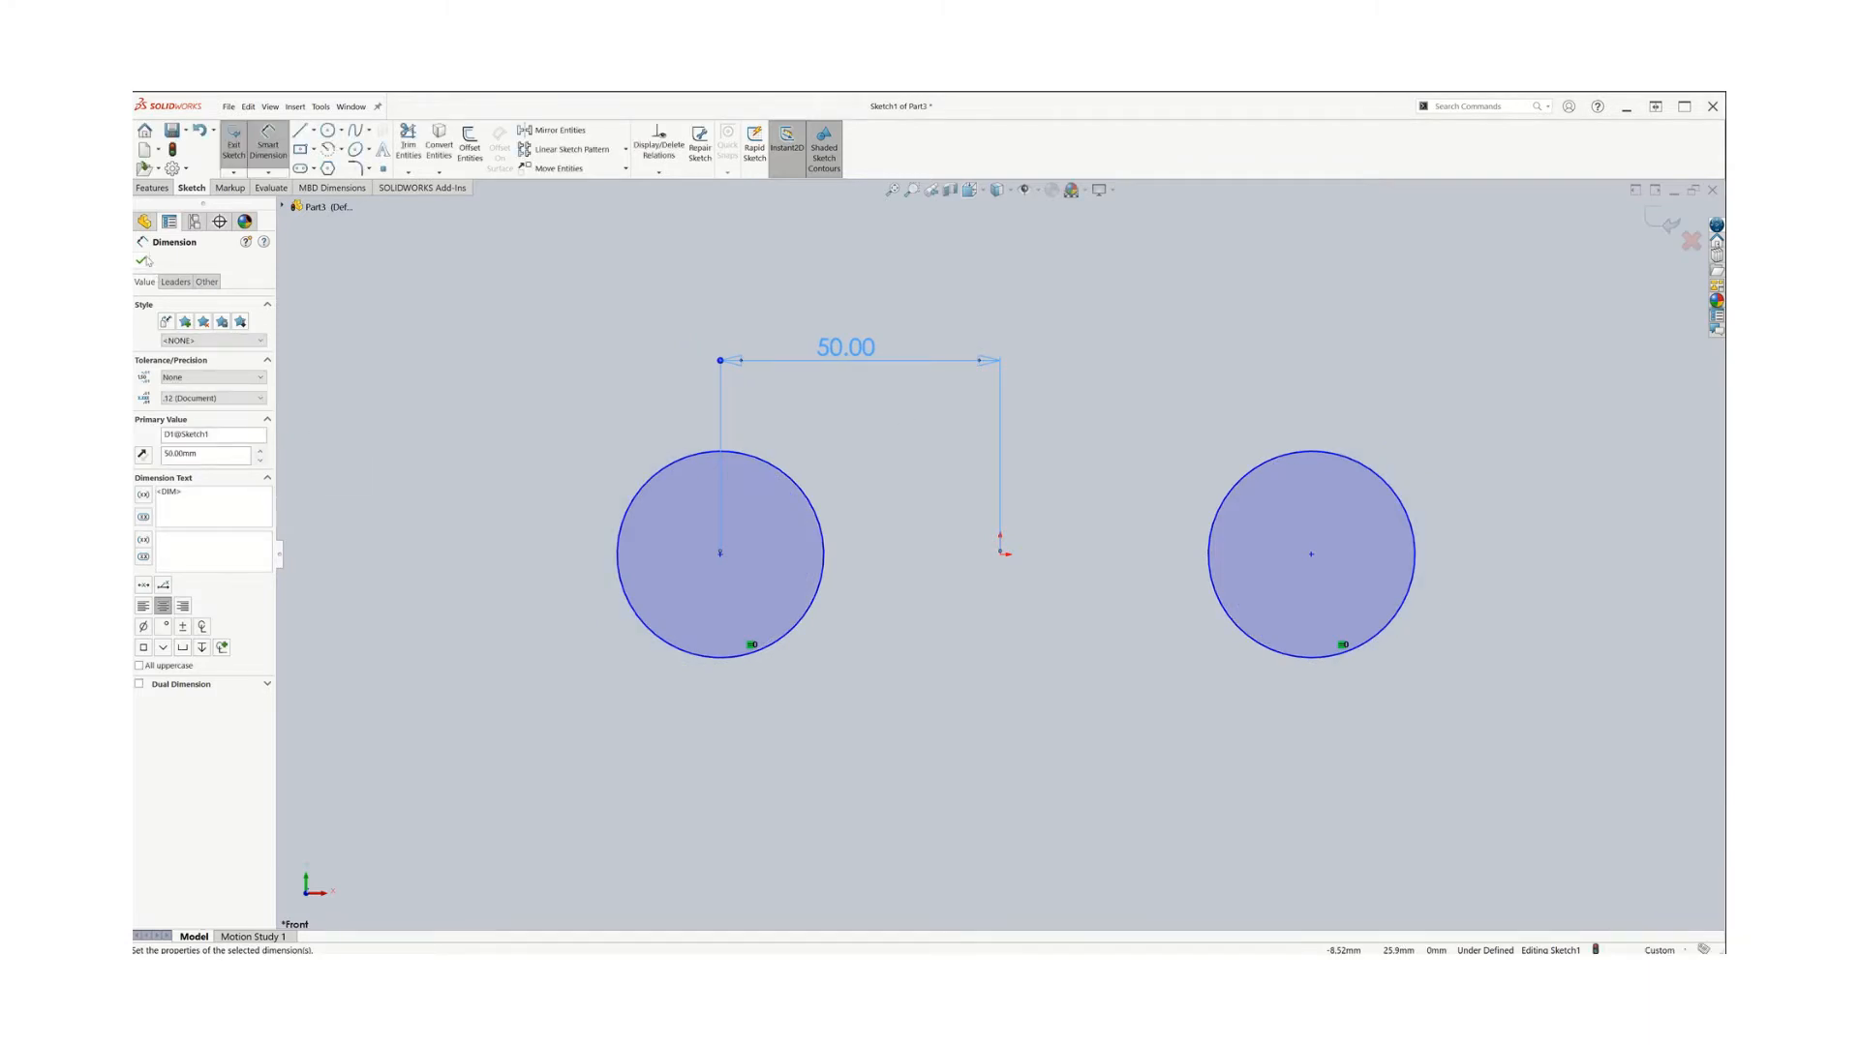
{"action": "left_click", "coordinate": [142, 261]}
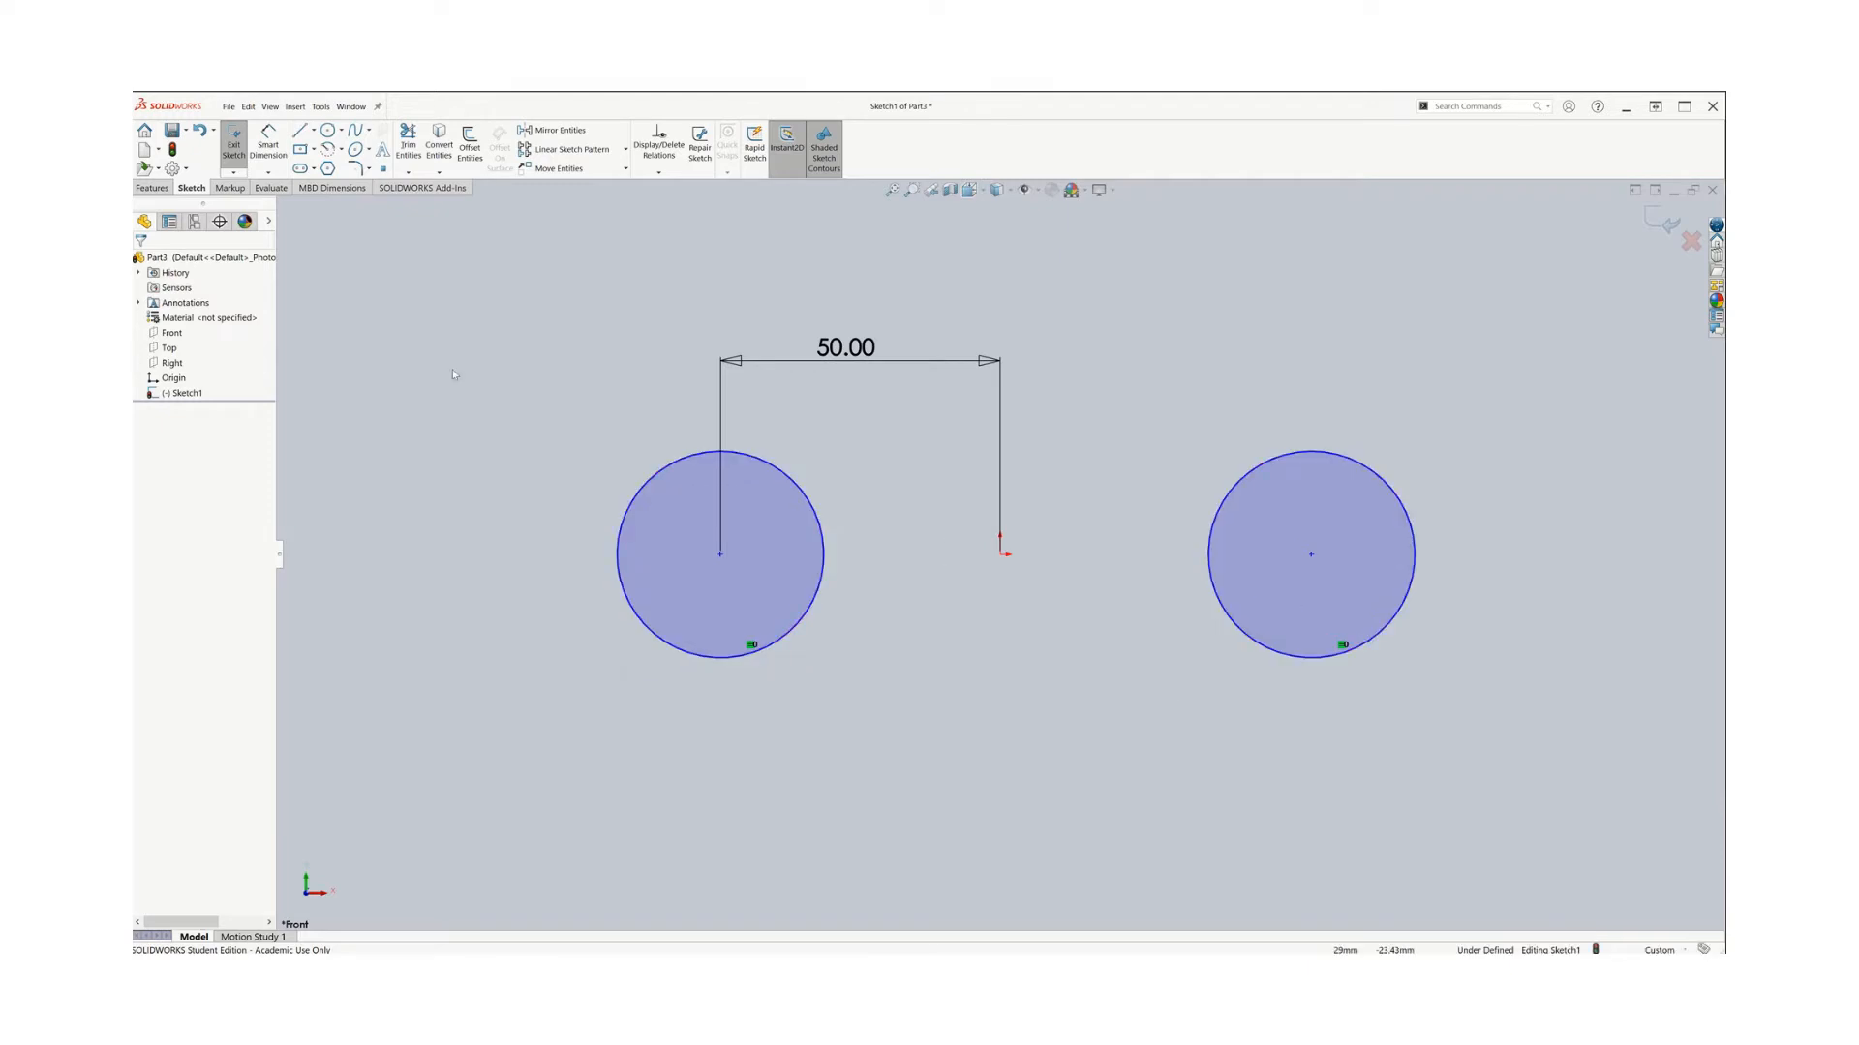
Dimension the distance between the two circle centres as 100 mm
{"action": "left_click", "coordinate": [268, 145]}
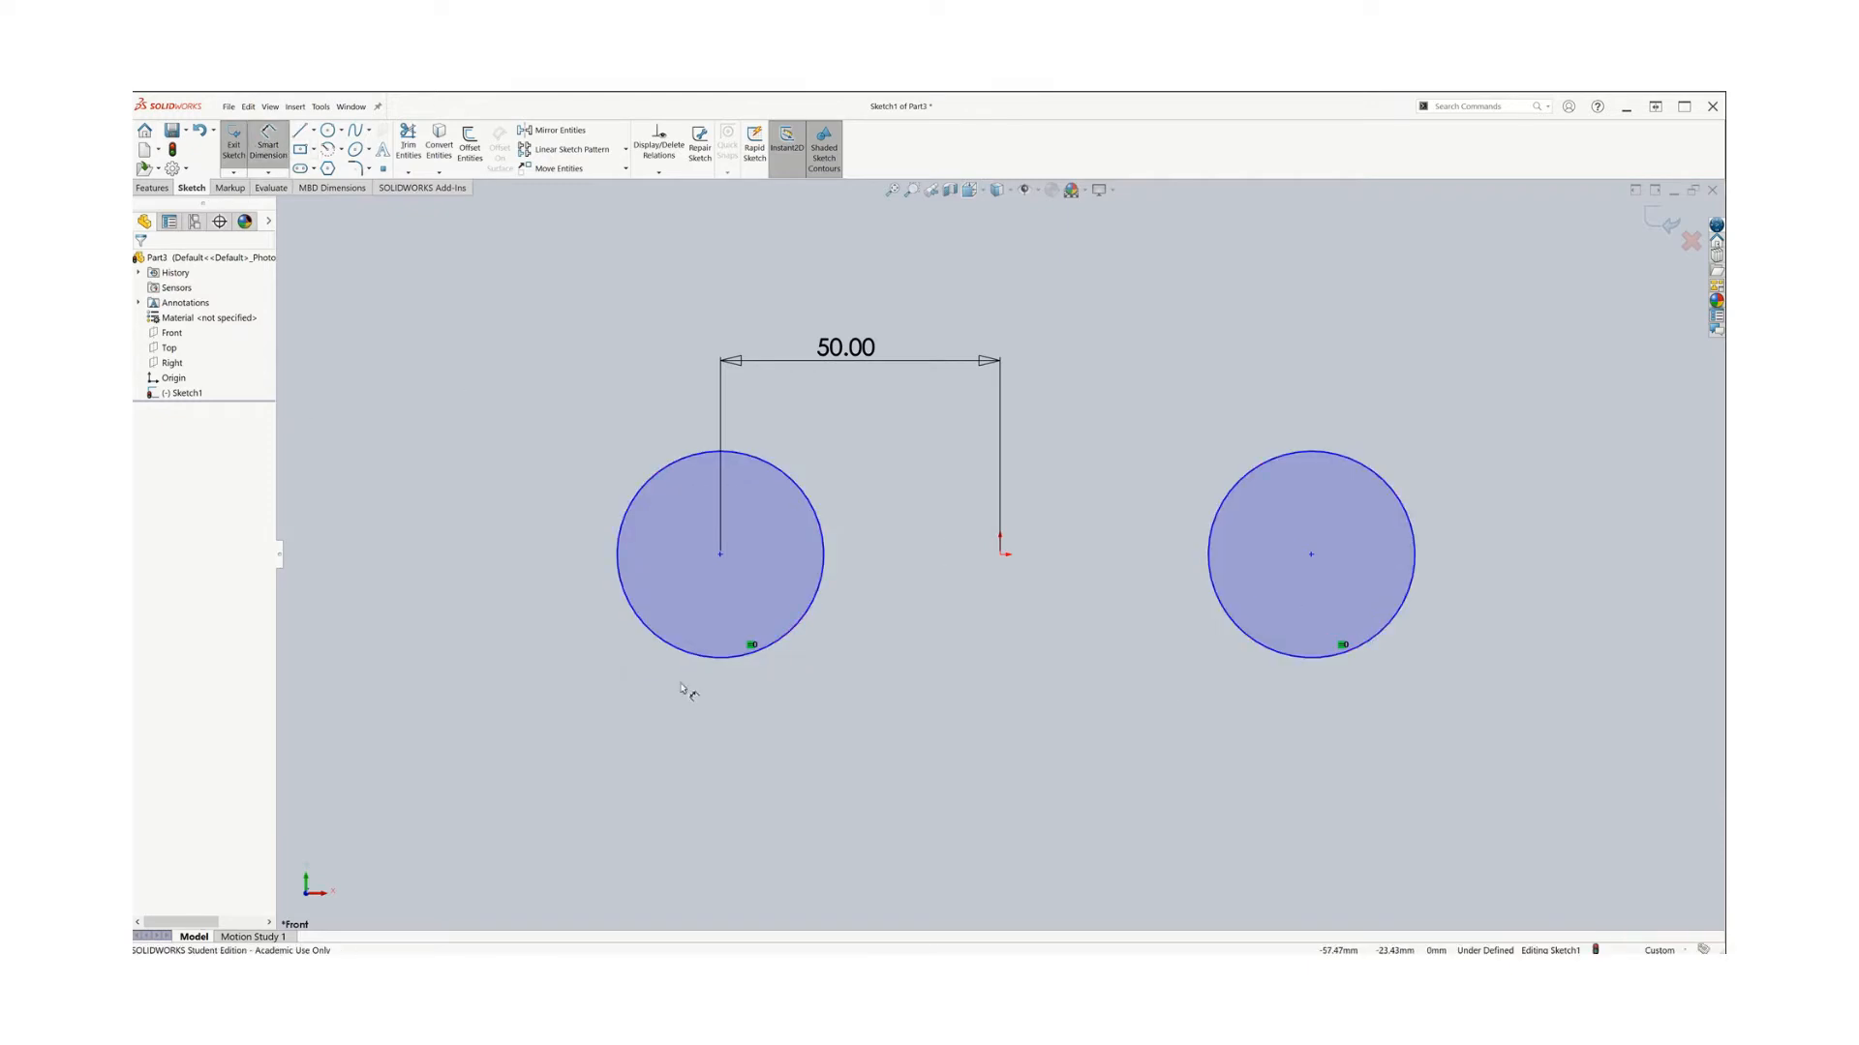
{"action": "left_click", "coordinate": [791, 639]}
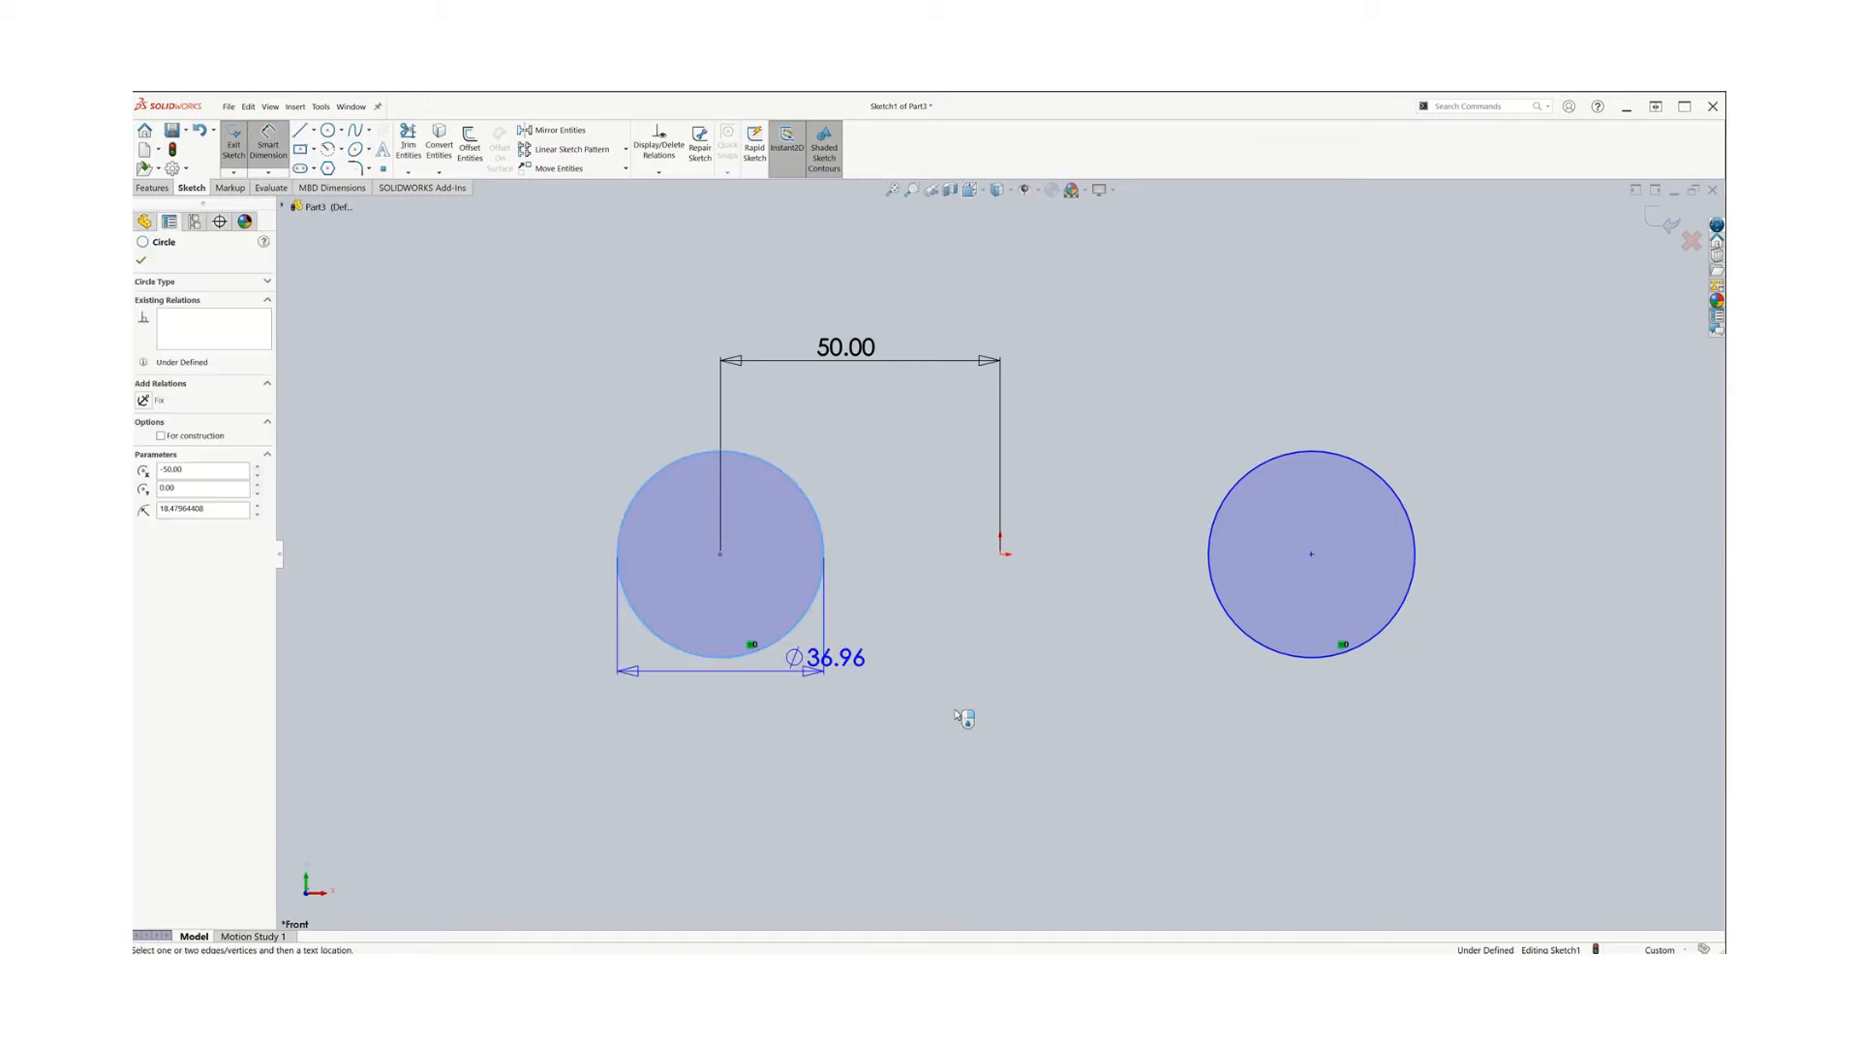
{"action": "left_click", "coordinate": [1263, 647]}
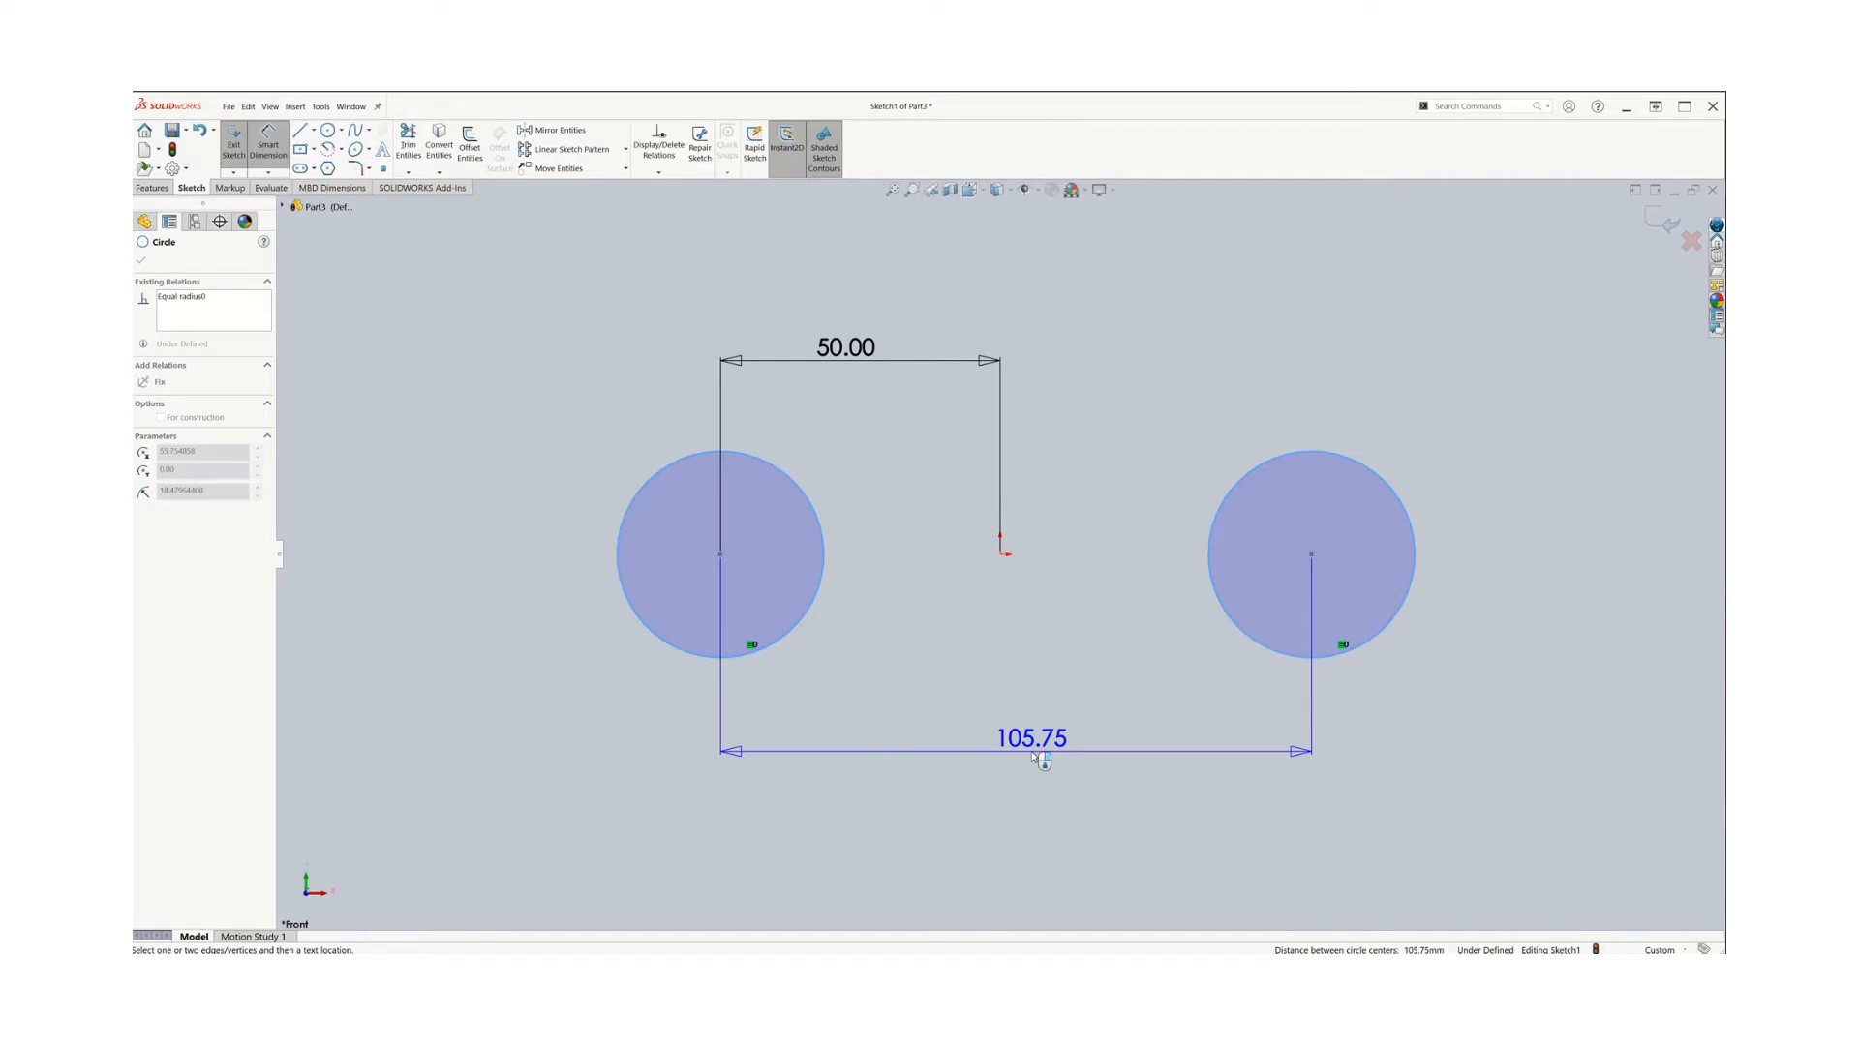
{"action": "left_click", "coordinate": [1041, 760]}
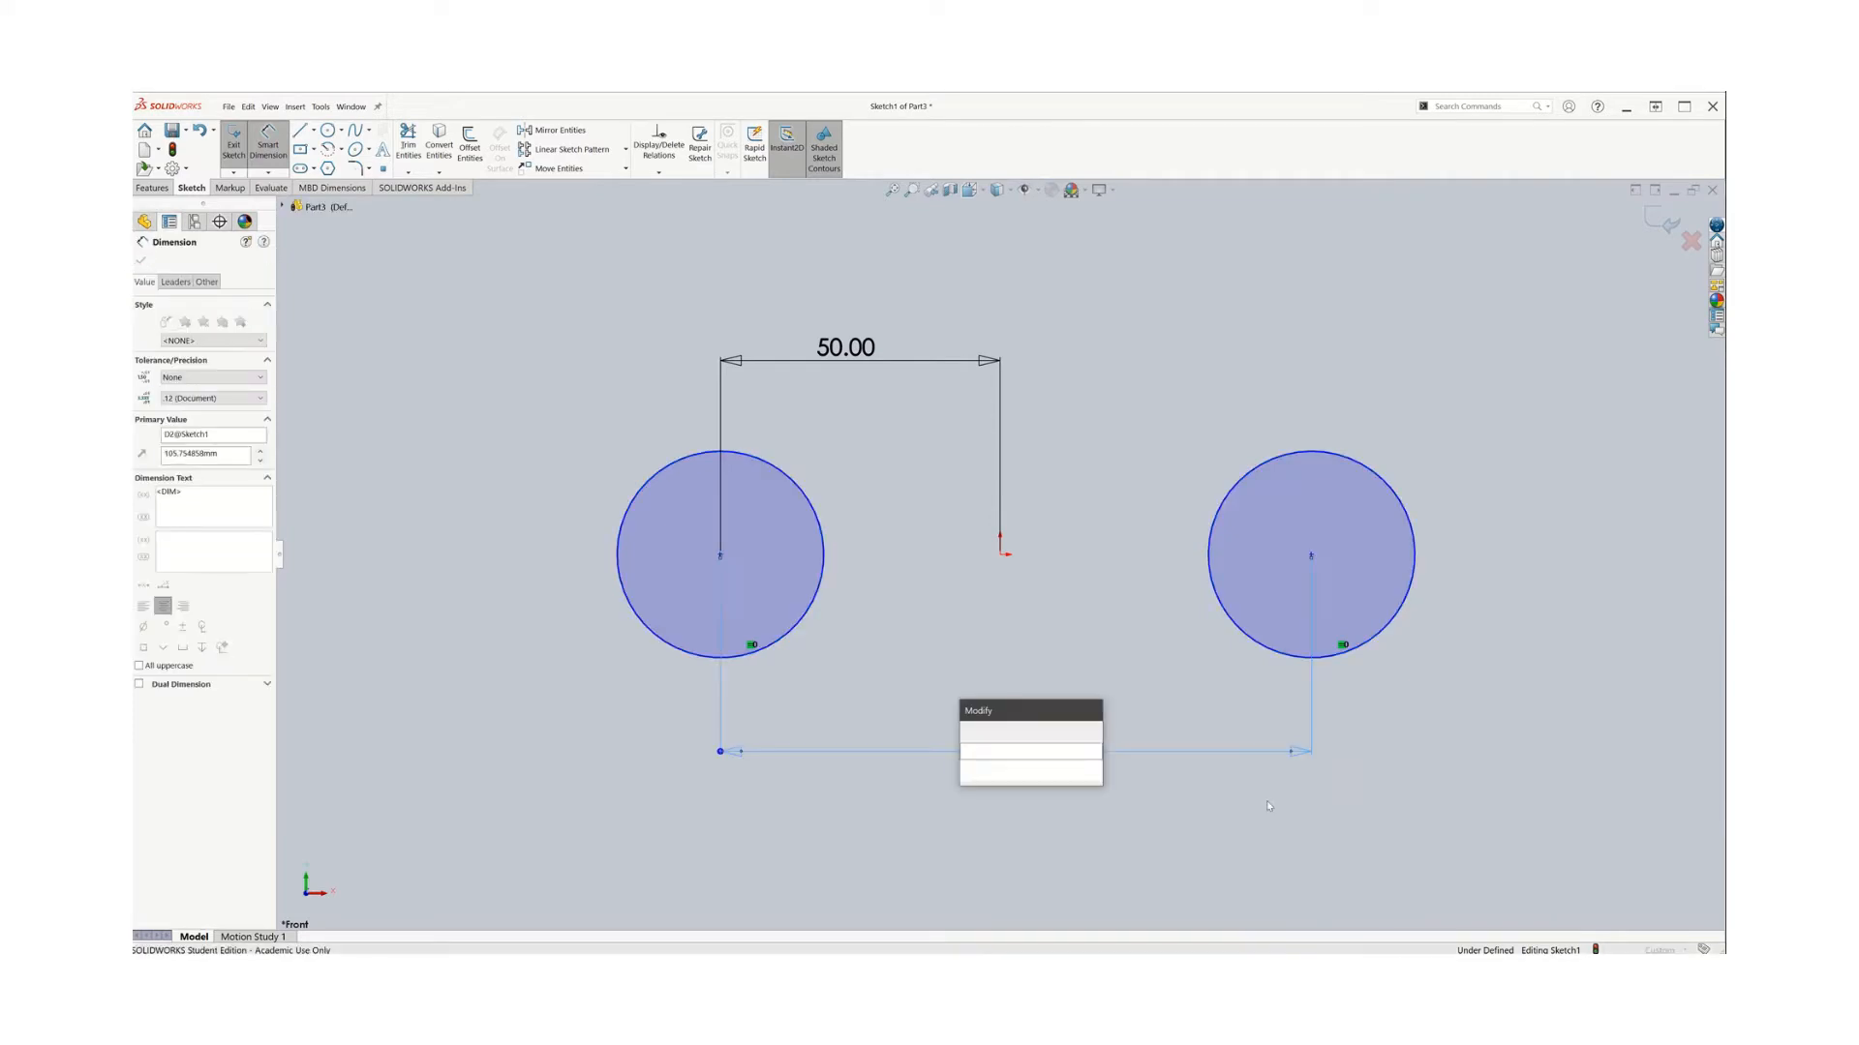
{"action": "type", "text": "100"}
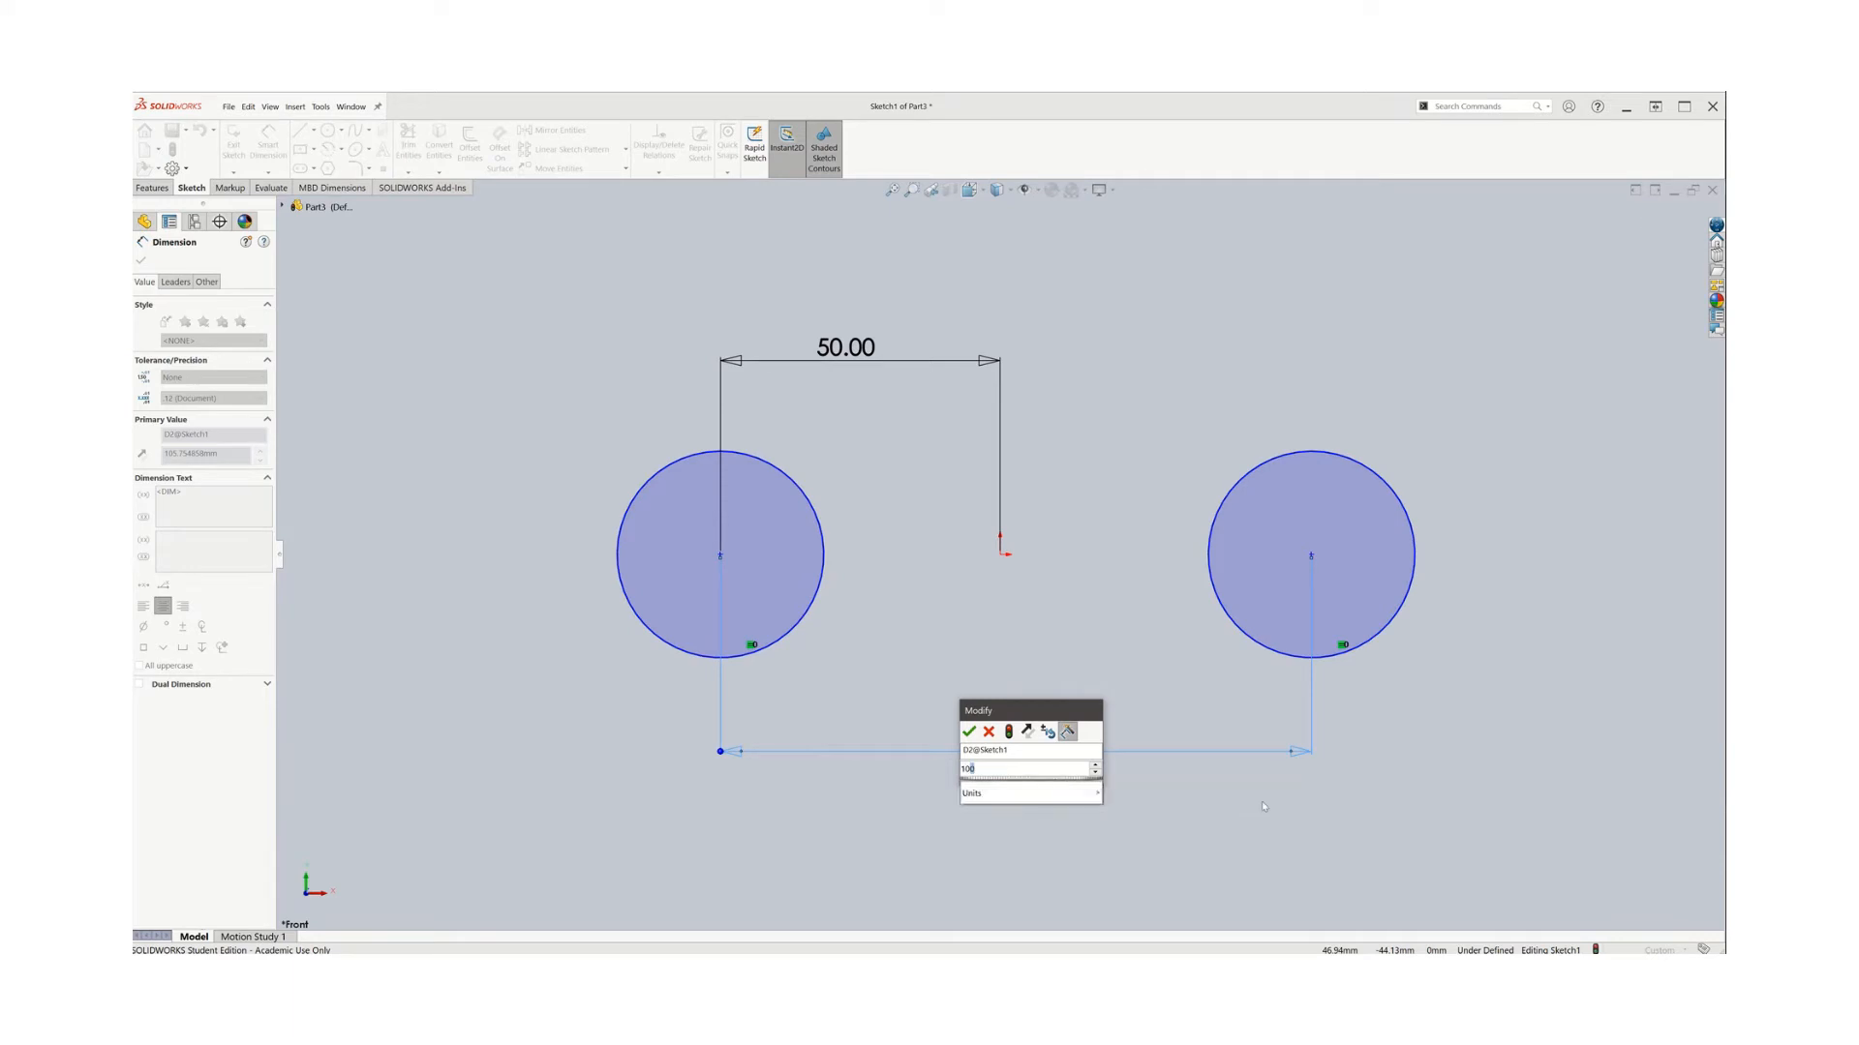
{"action": "key", "text": "Return"}
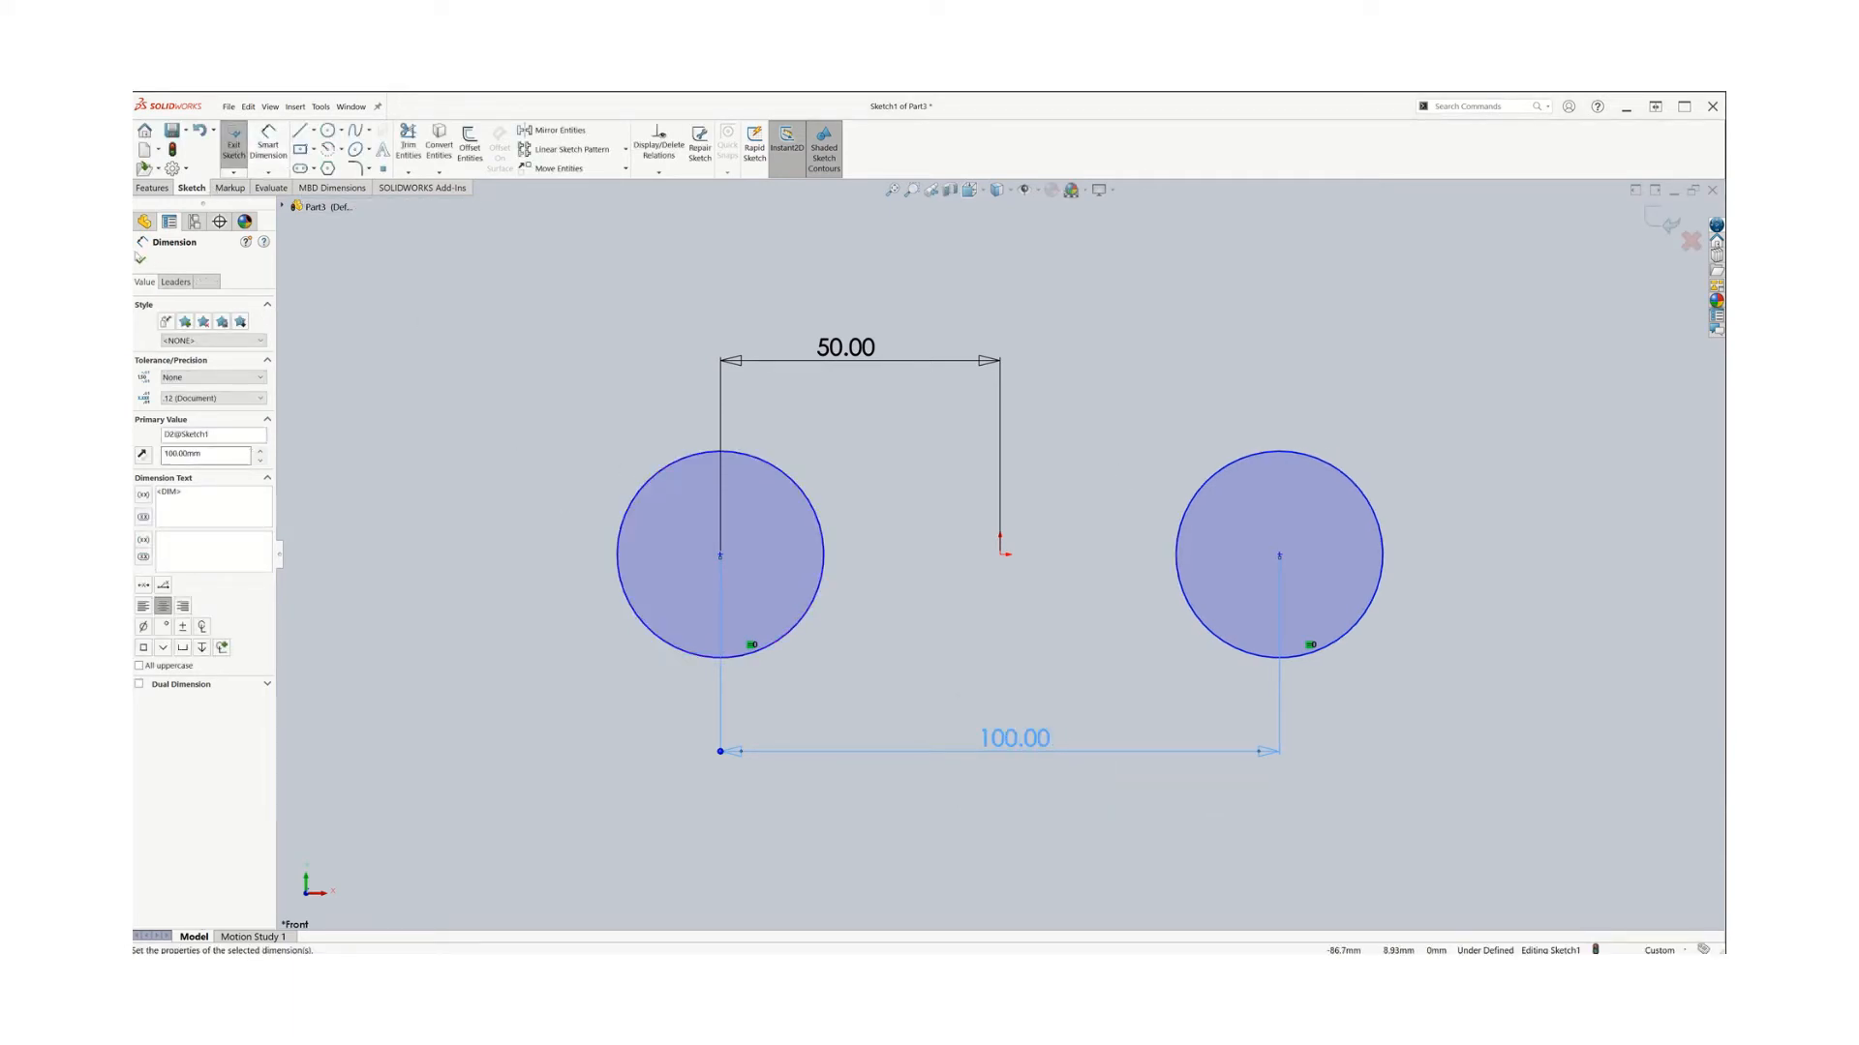
{"action": "left_click", "coordinate": [141, 260]}
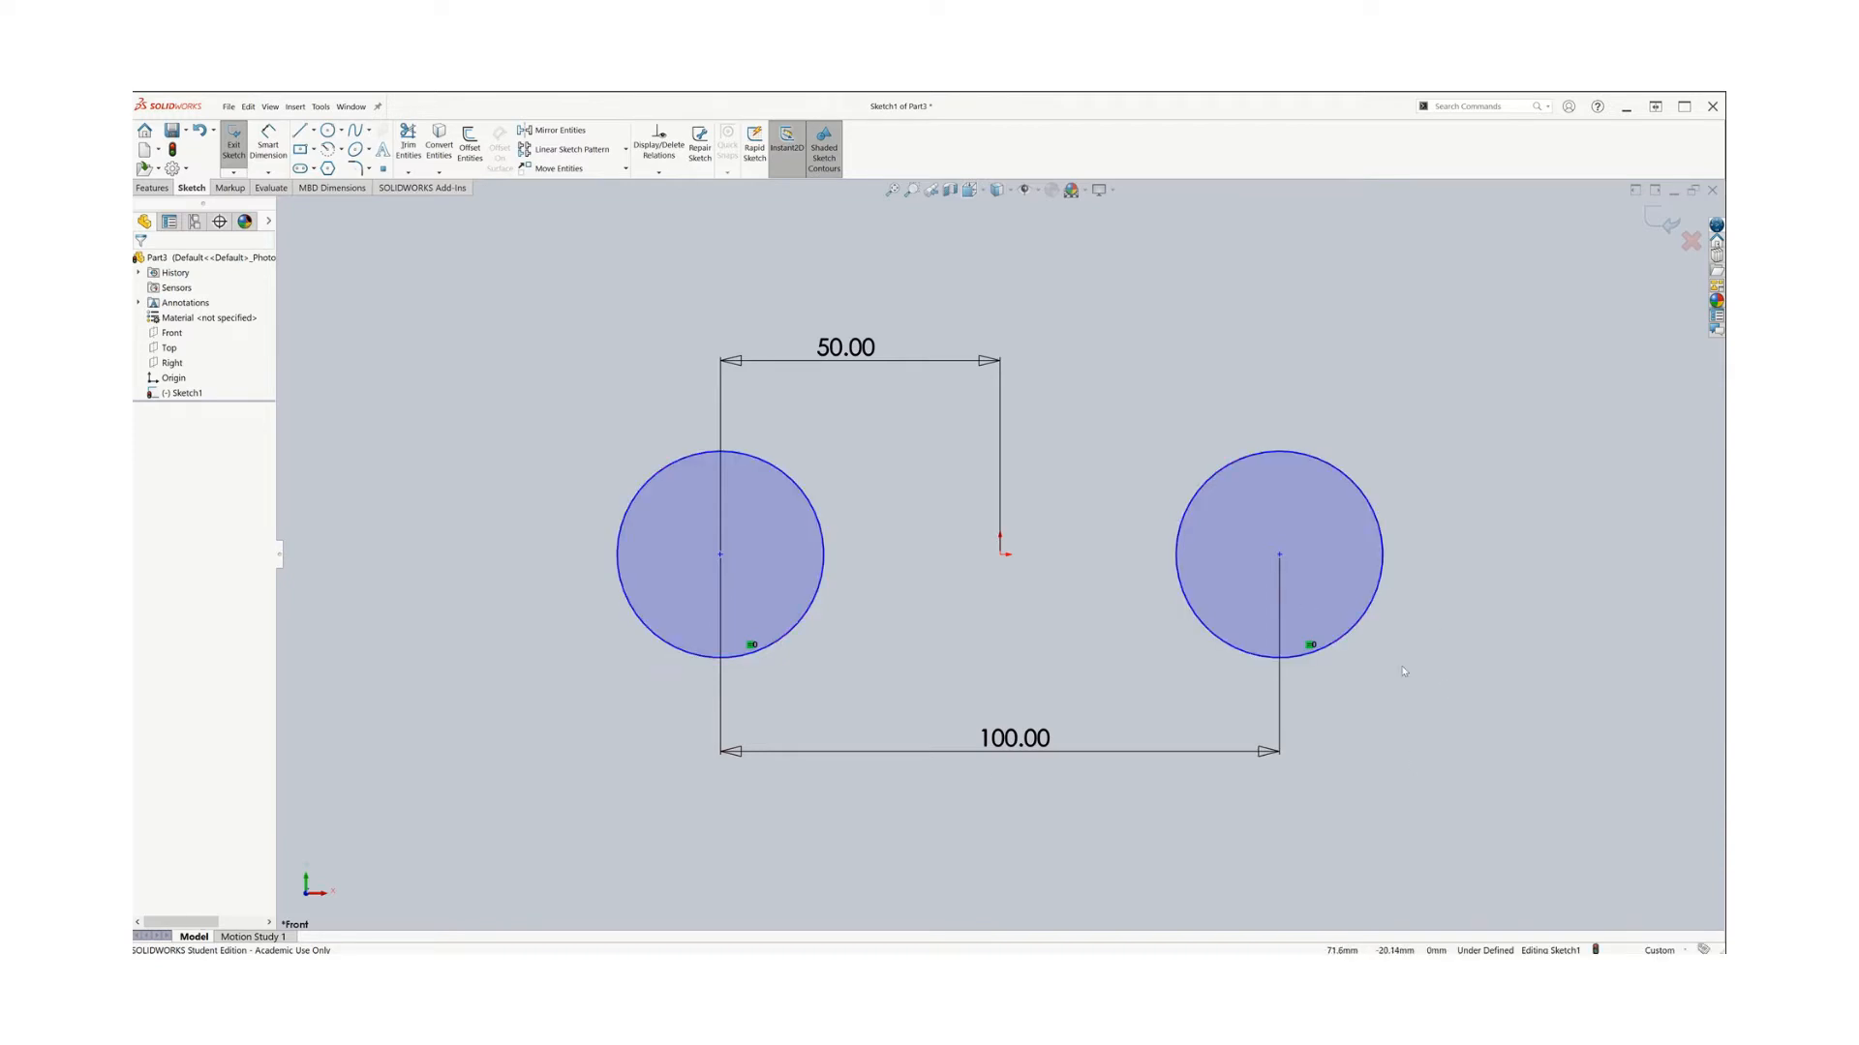
Delete the 50 mm and 100 mm dimensions from the sketch
{"action": "scroll", "coordinate": [1001, 553], "scroll_direction": "up", "scroll_amount": 2}
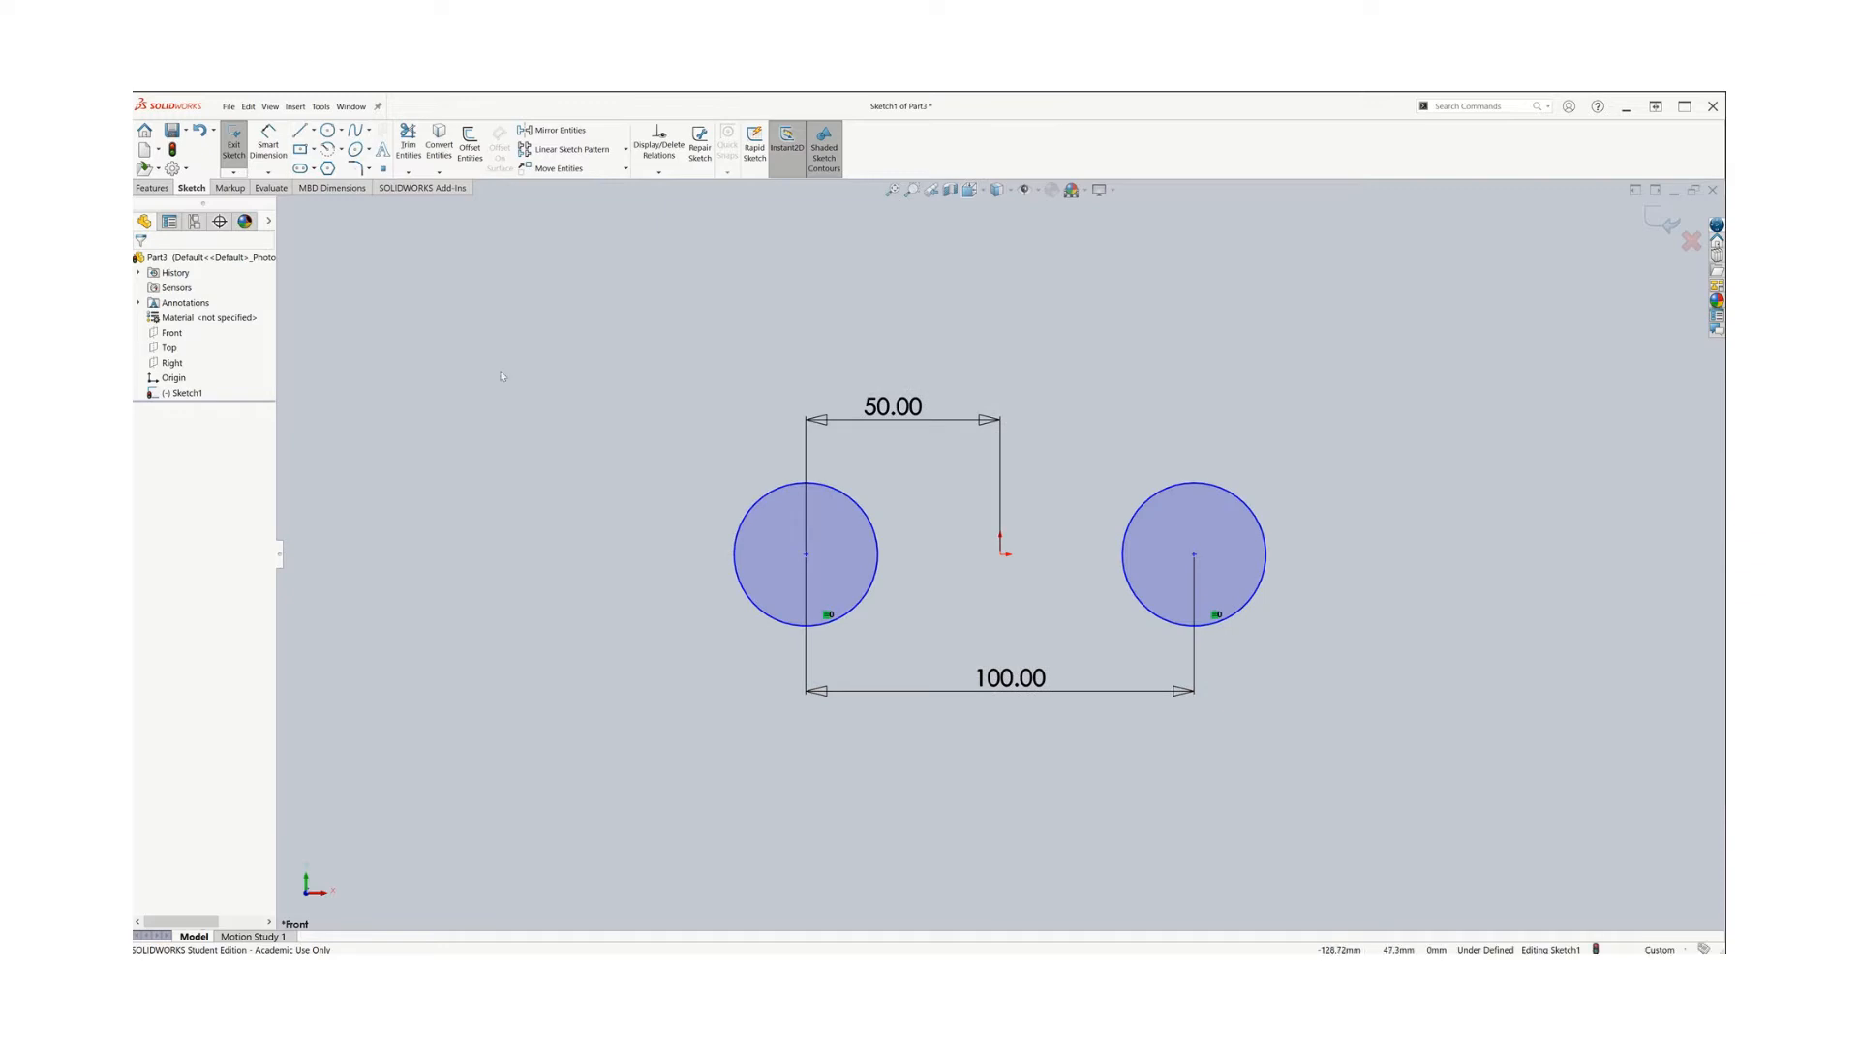
{"action": "left_click", "coordinate": [888, 414]}
{"action": "right_click", "coordinate": [887, 414]}
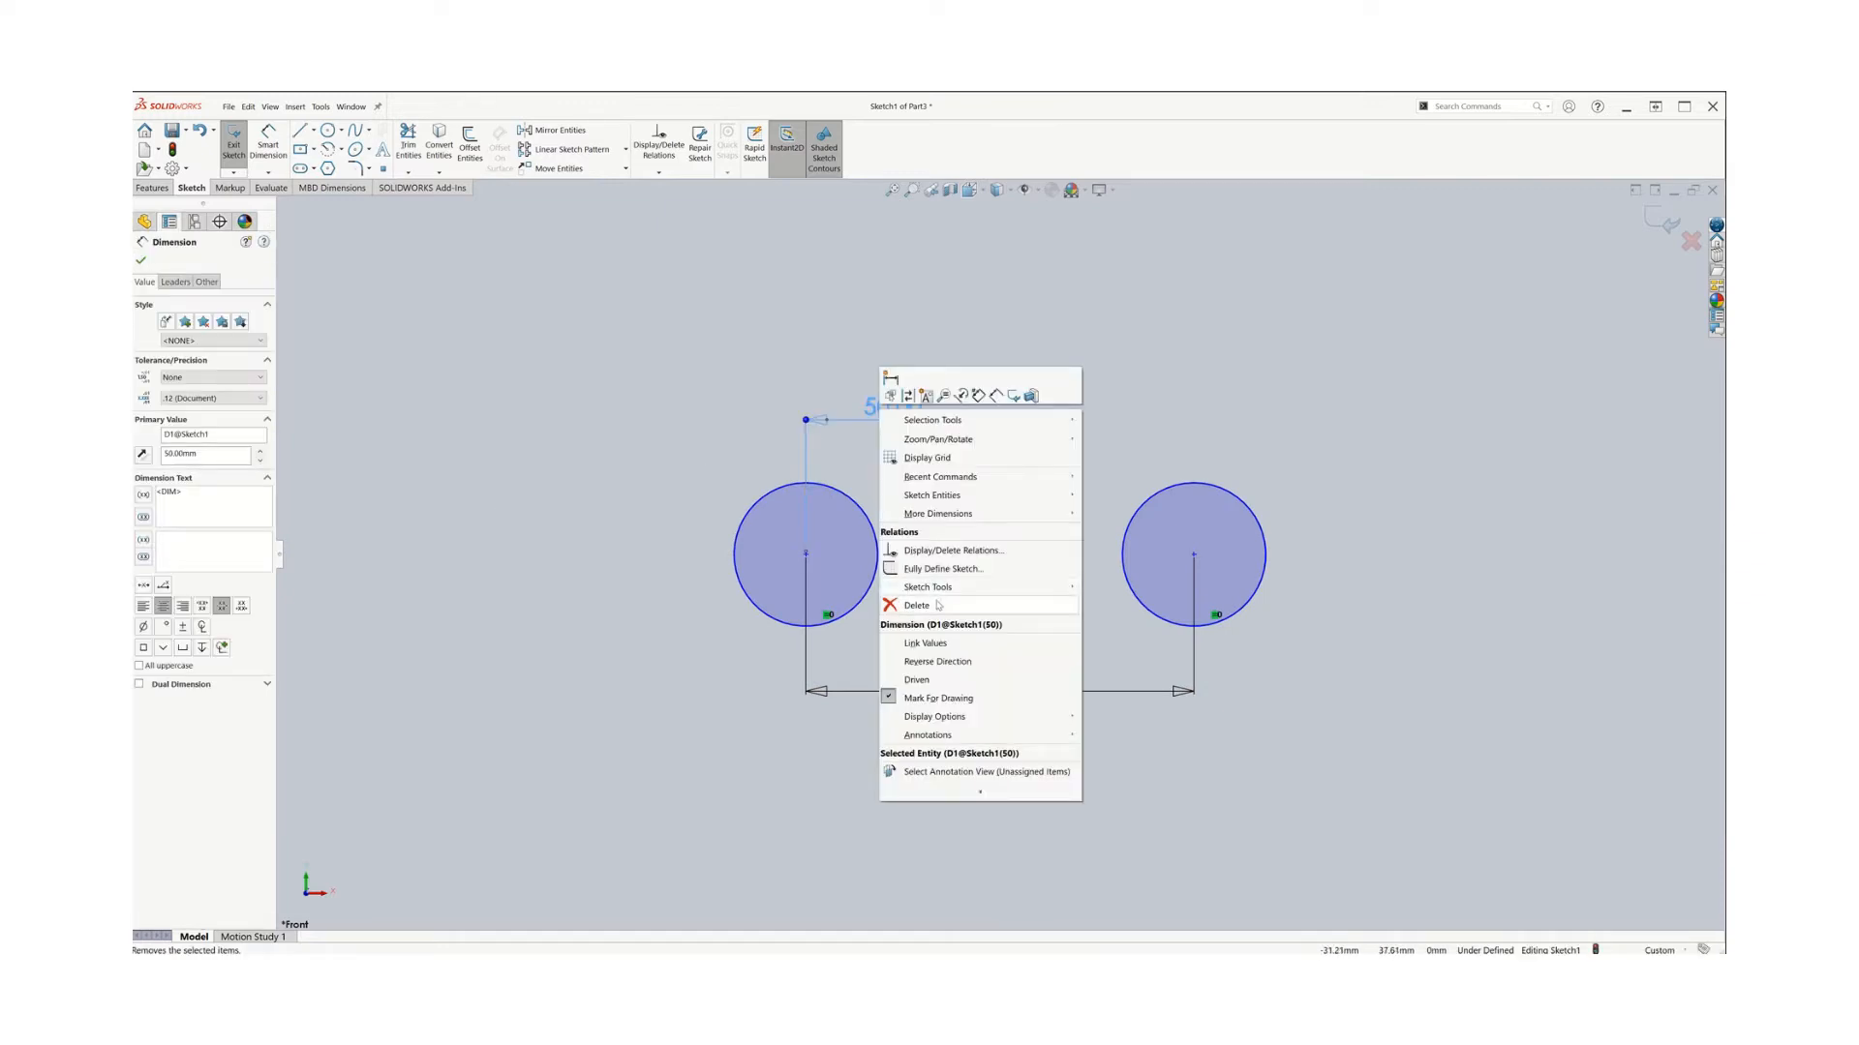
{"action": "left_click", "coordinate": [937, 605]}
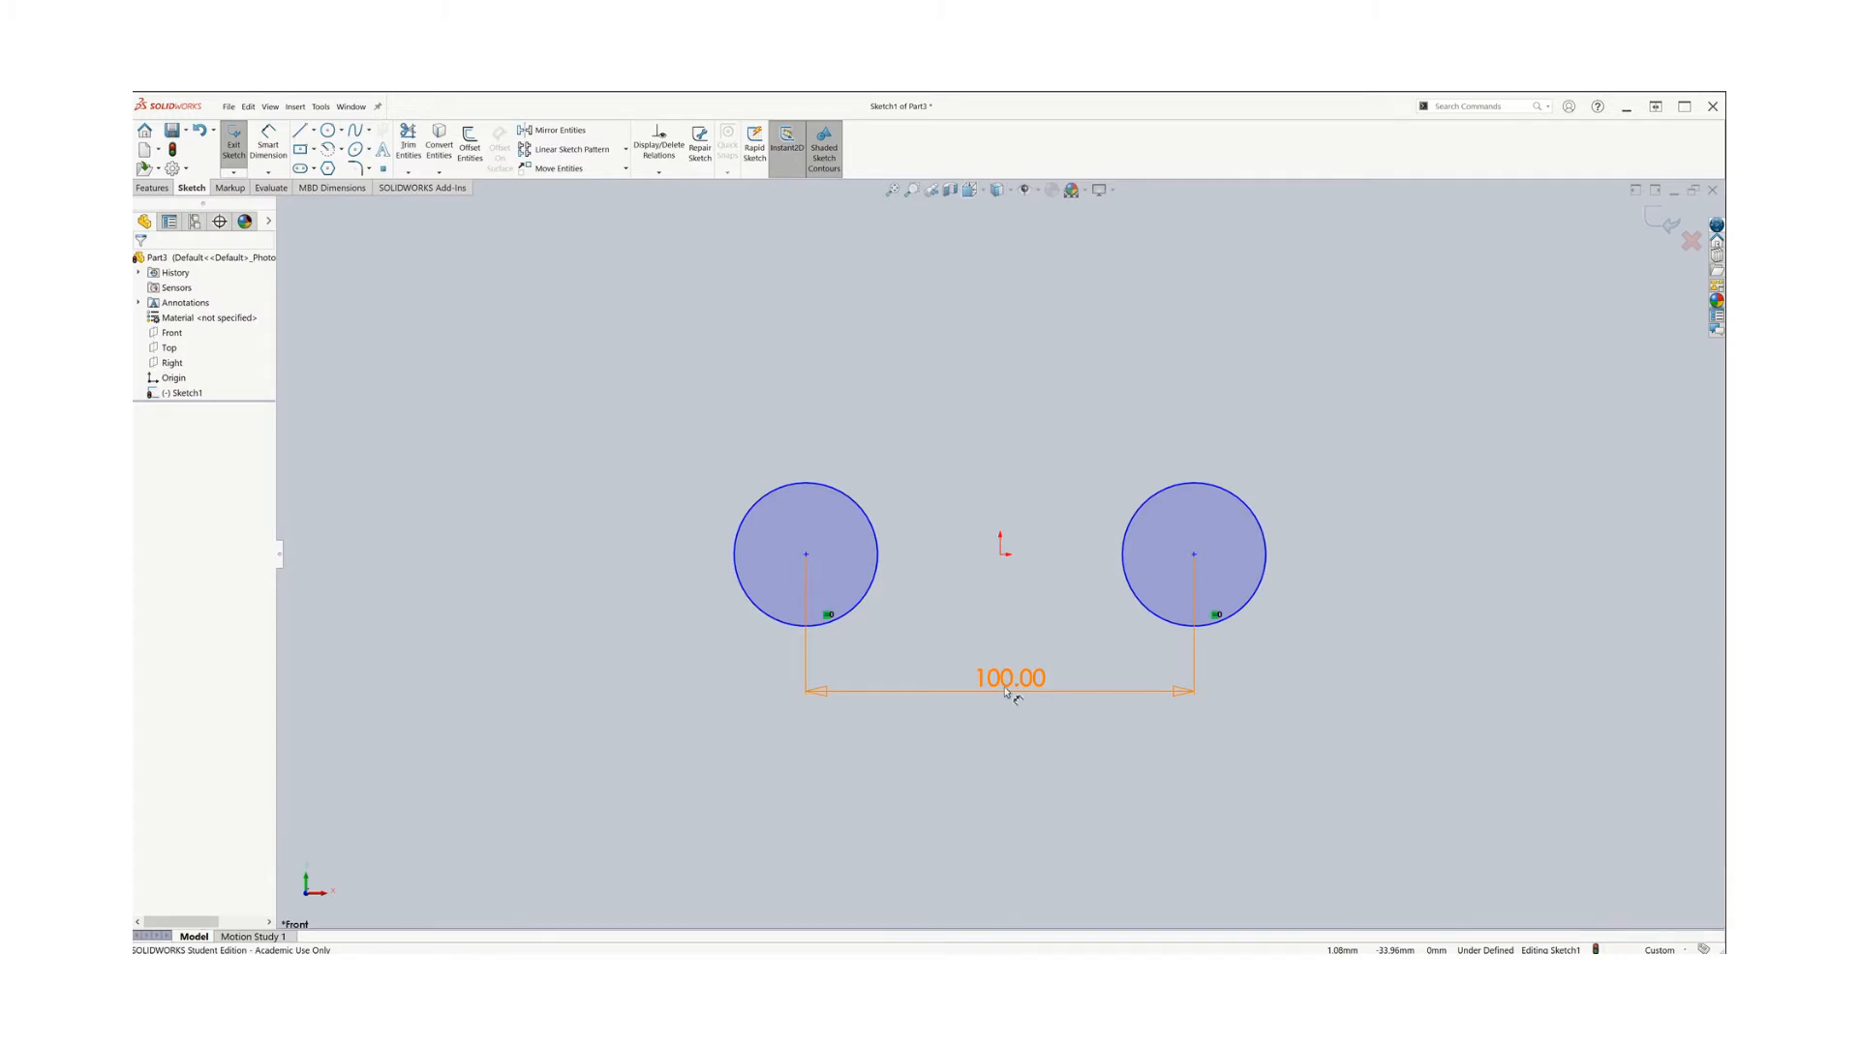
{"action": "left_click", "coordinate": [1007, 689]}
{"action": "right_click", "coordinate": [1007, 689]}
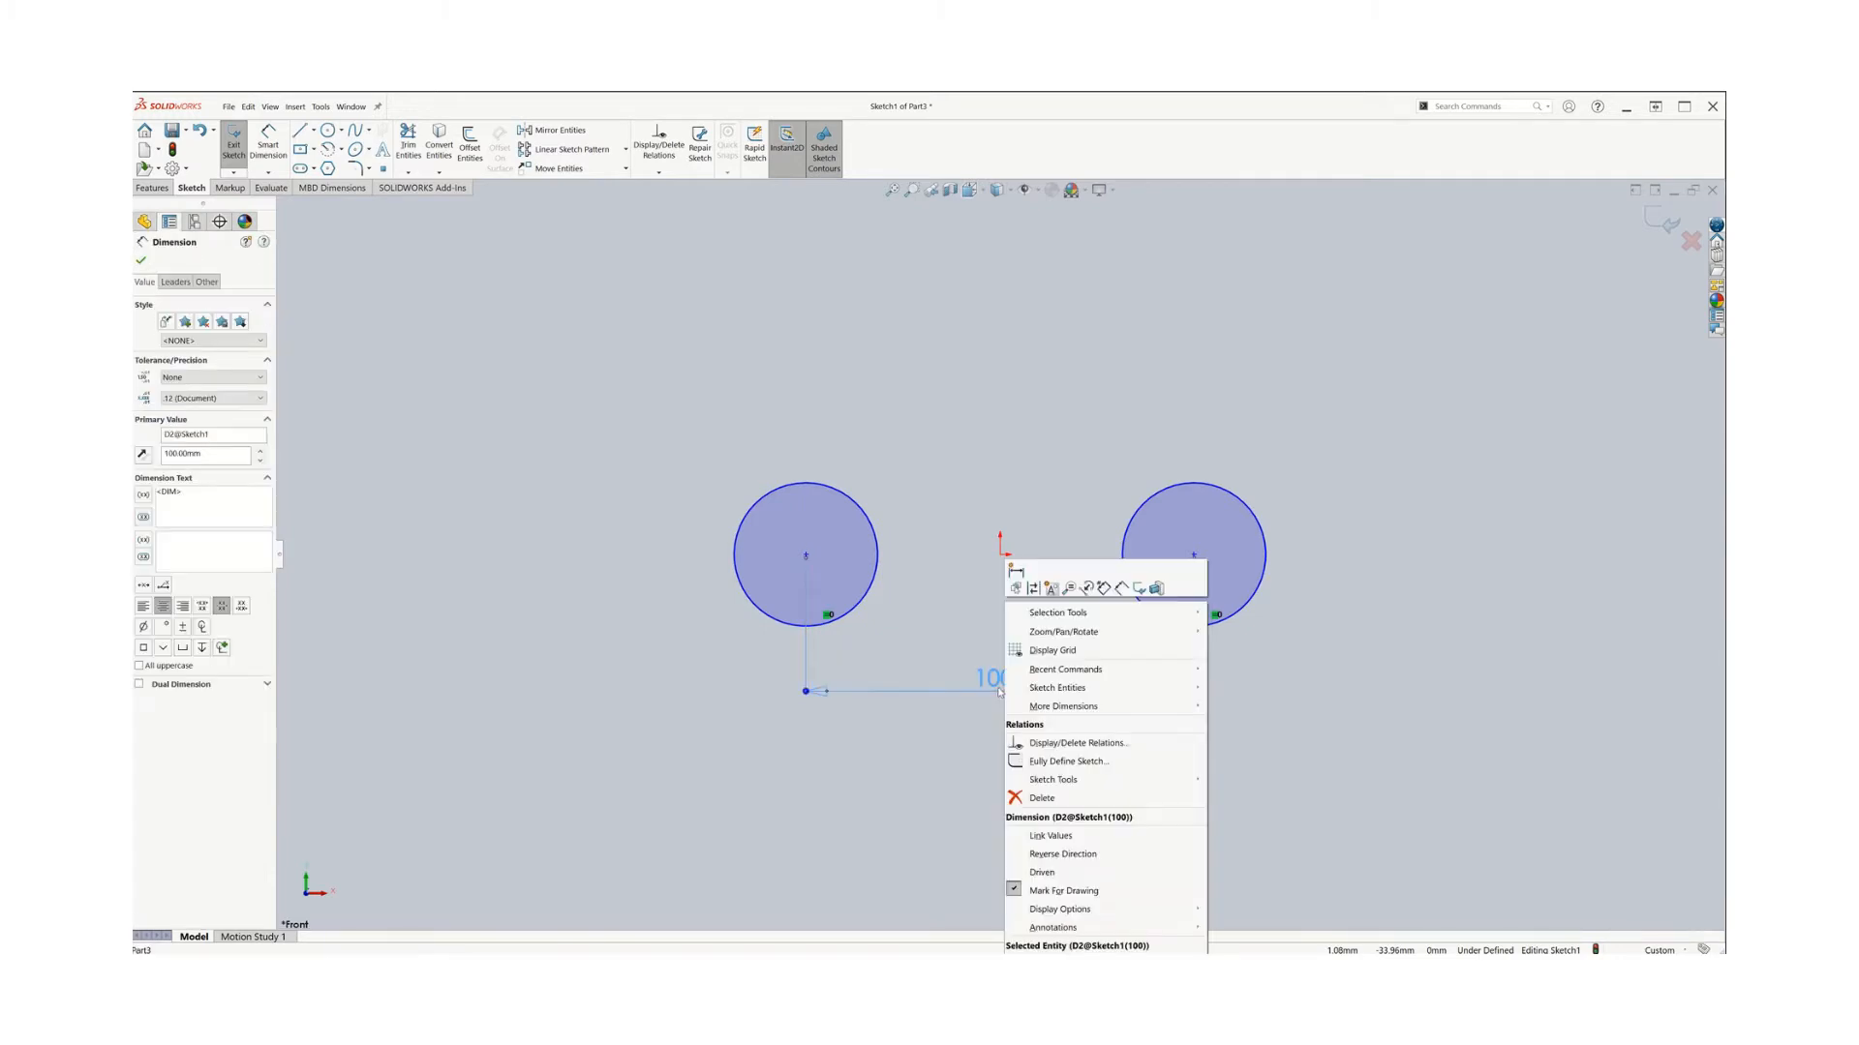
{"action": "left_click", "coordinate": [1039, 800]}
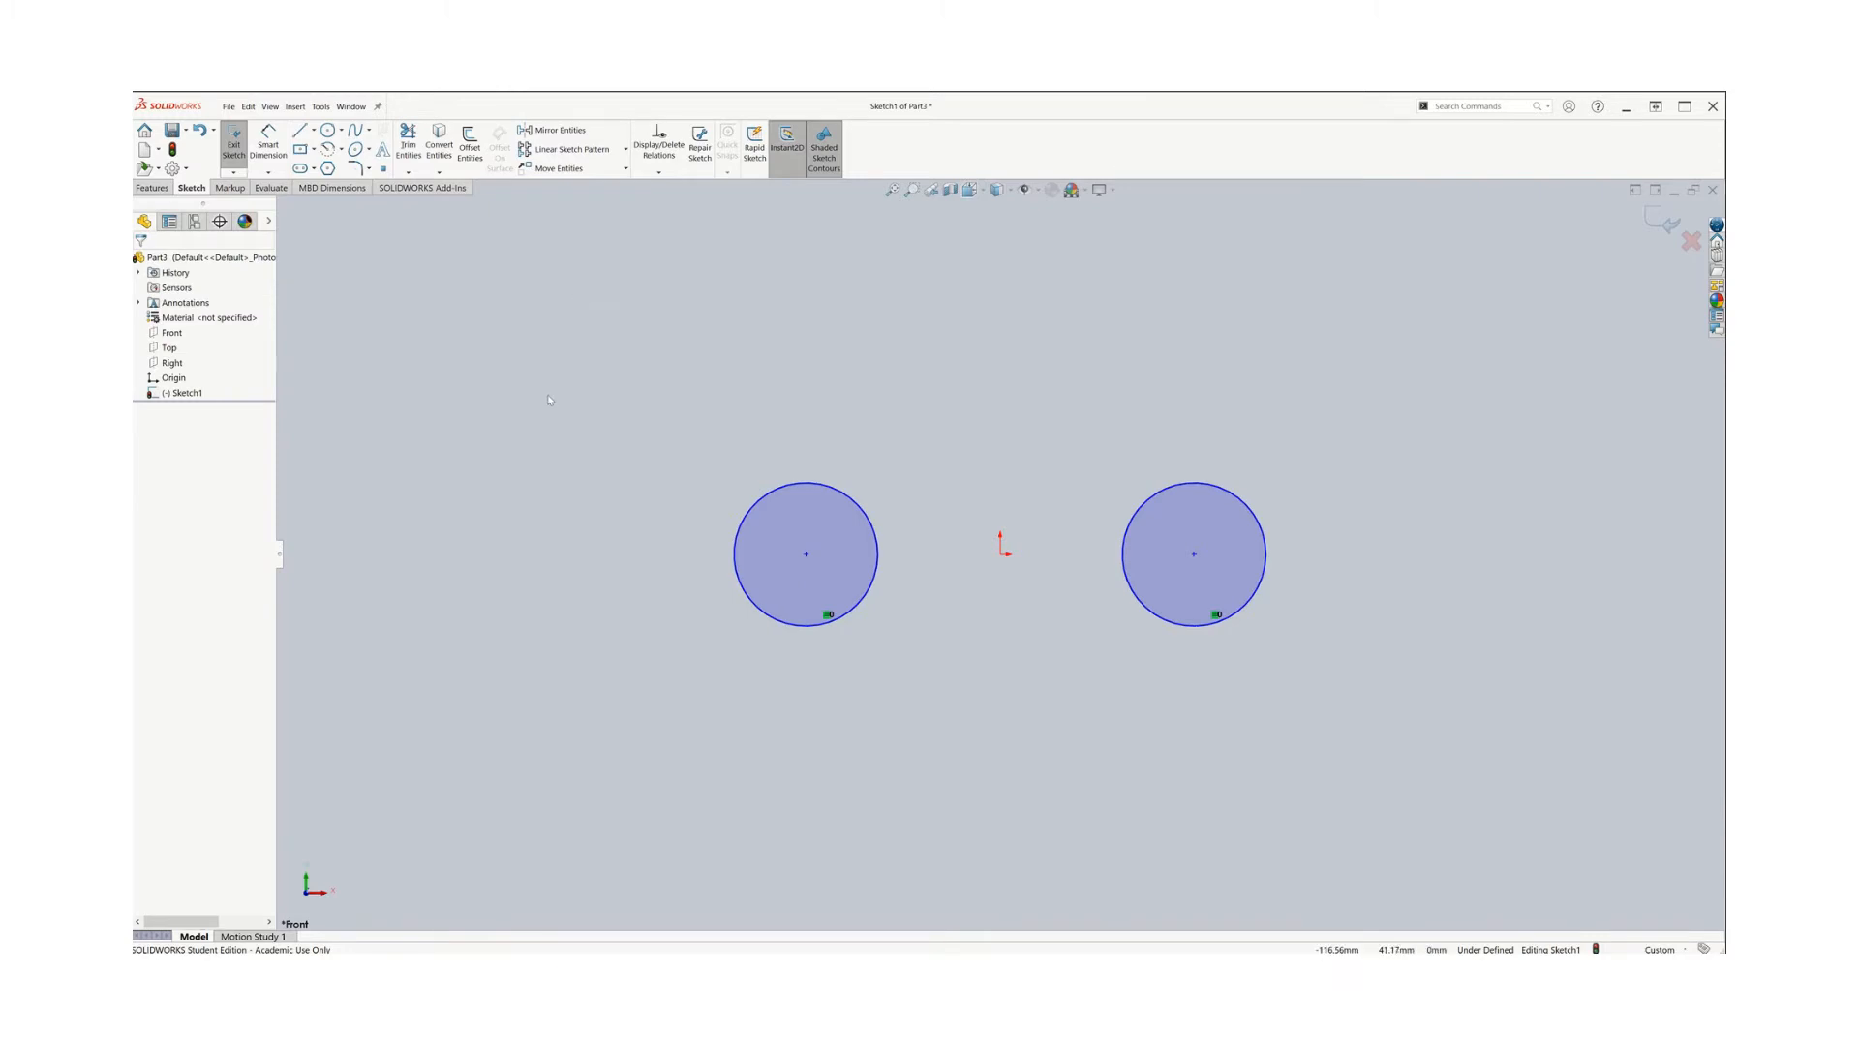
{"action": "key", "text": "z"}
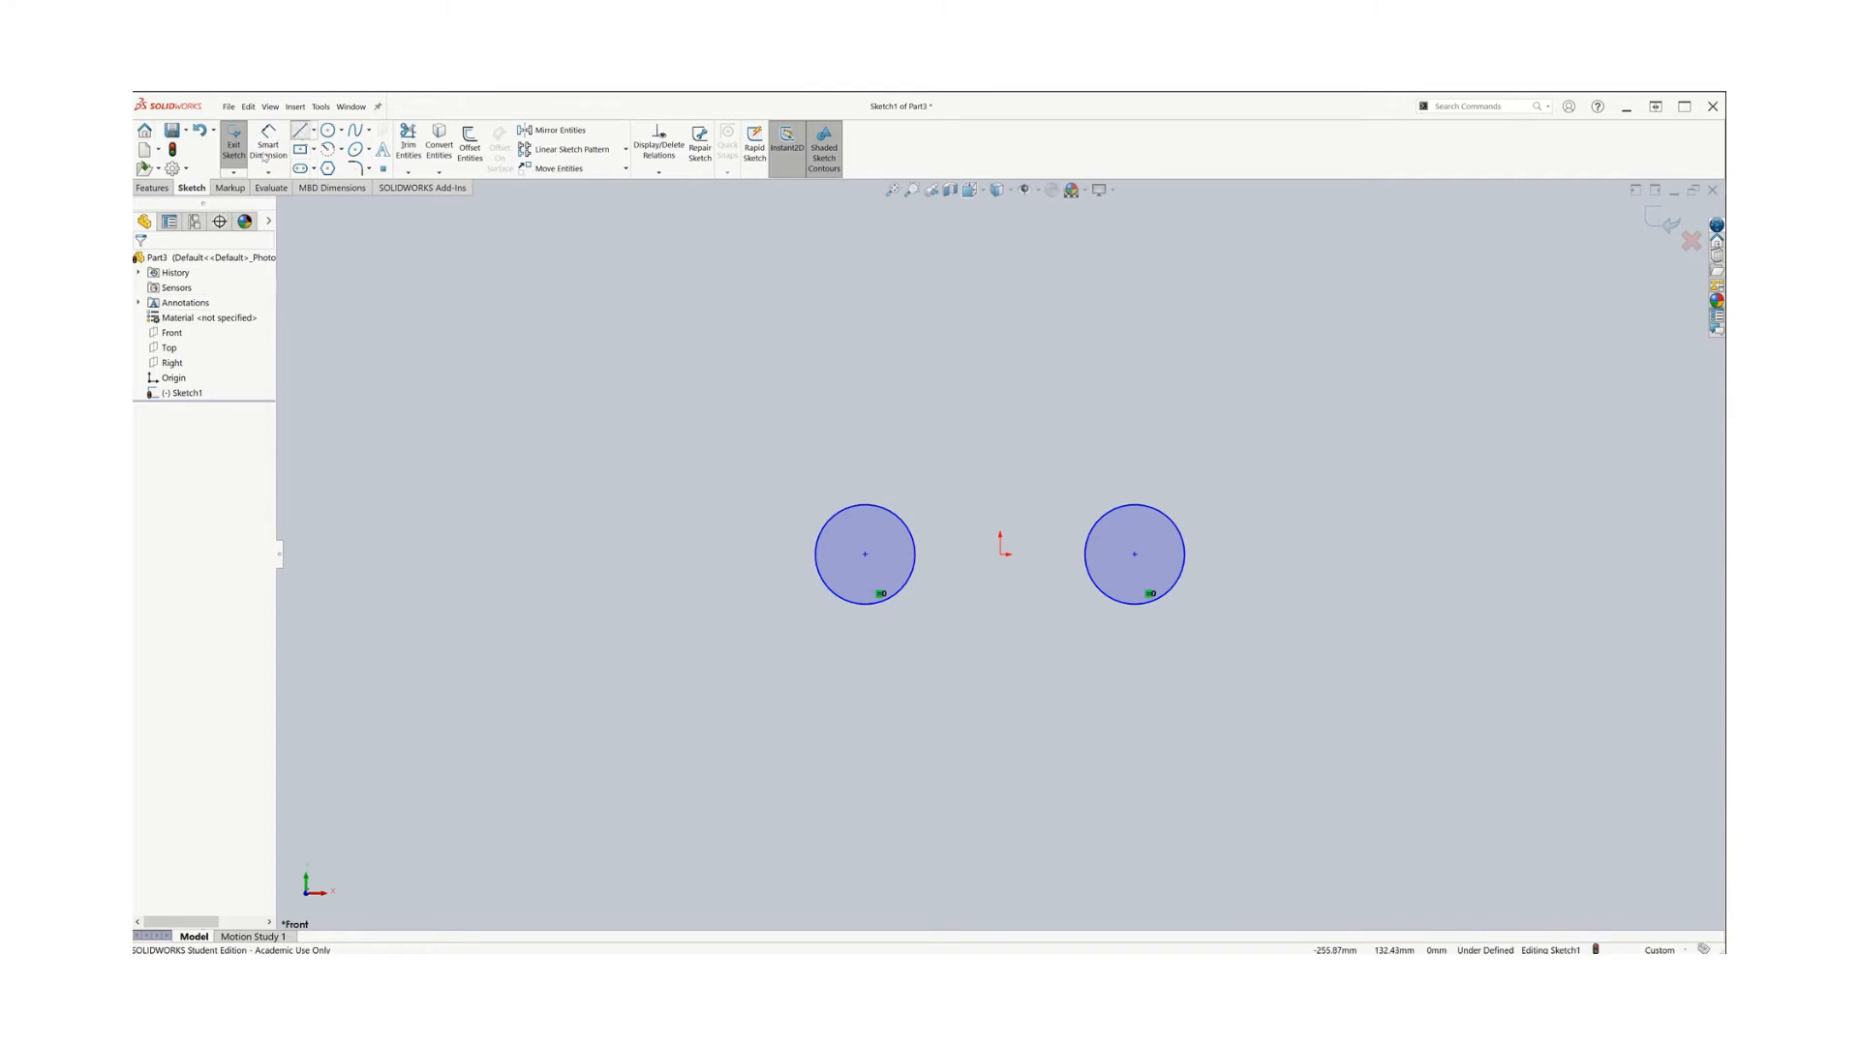
{"action": "left_click", "coordinate": [299, 129]}
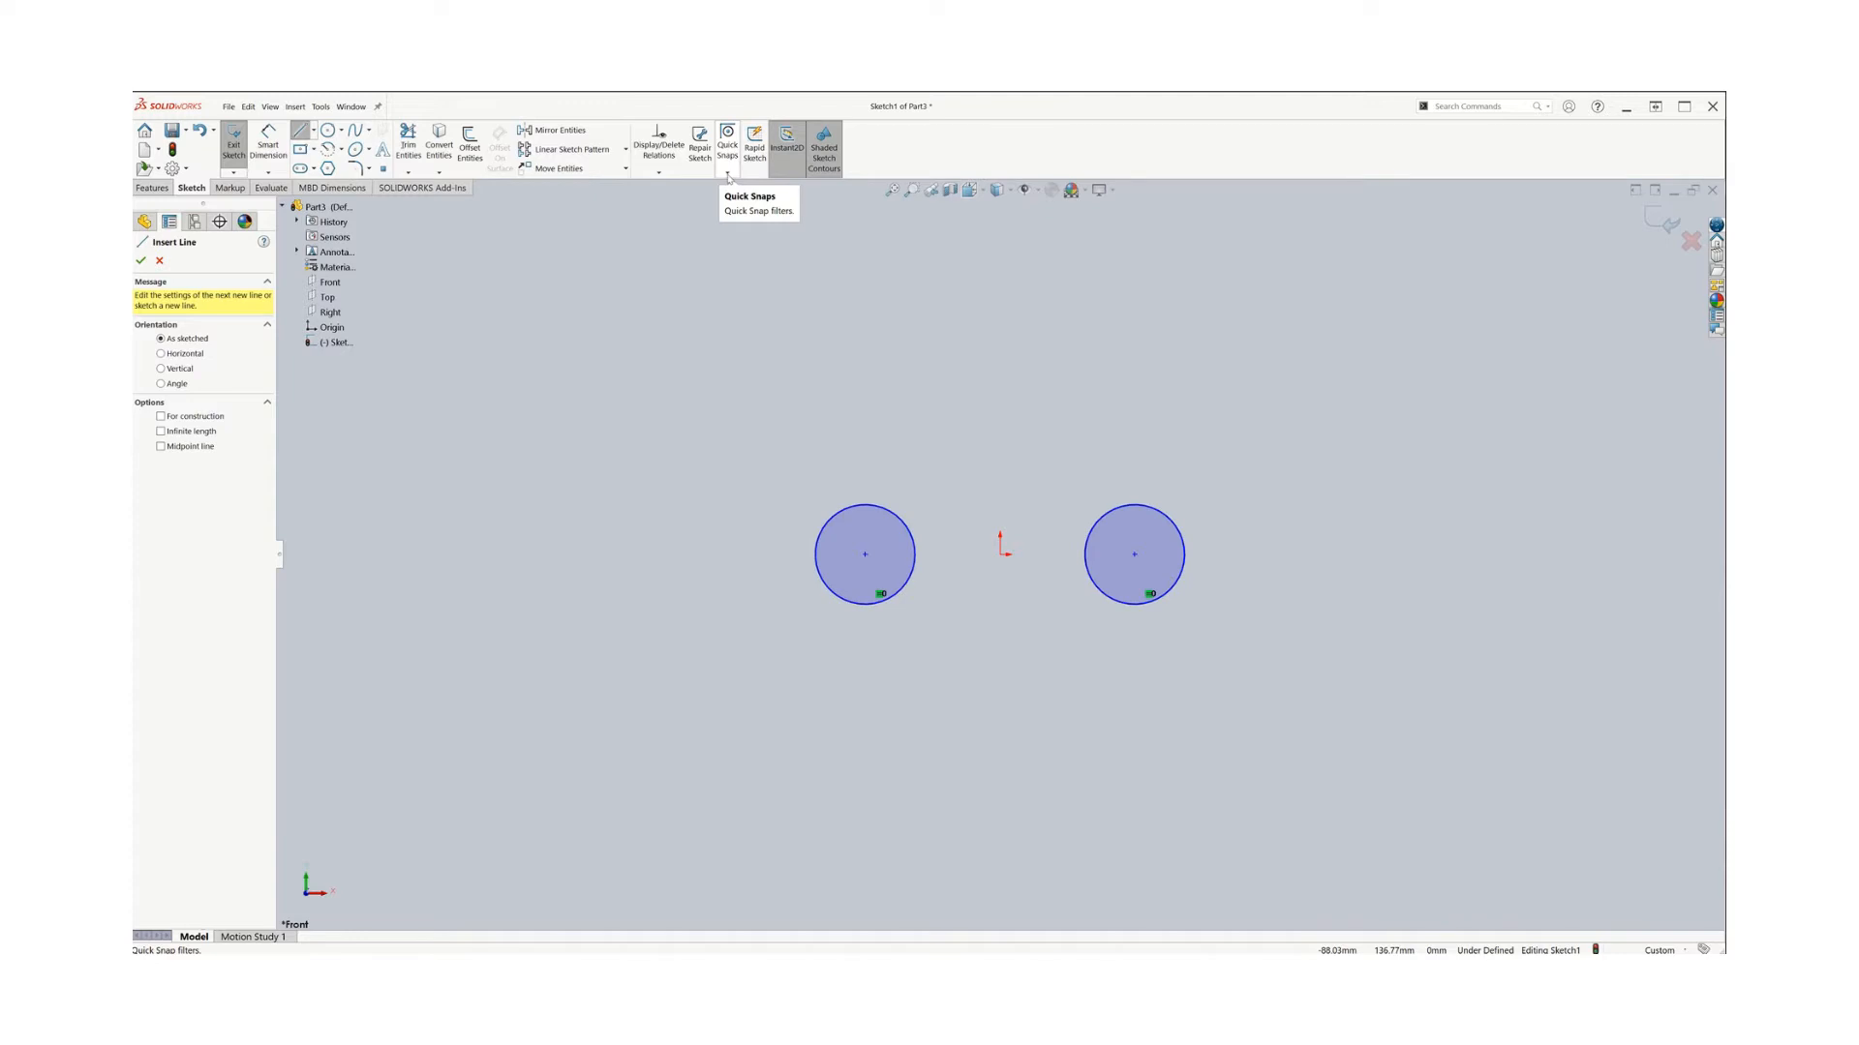
{"action": "key", "text": "super"}
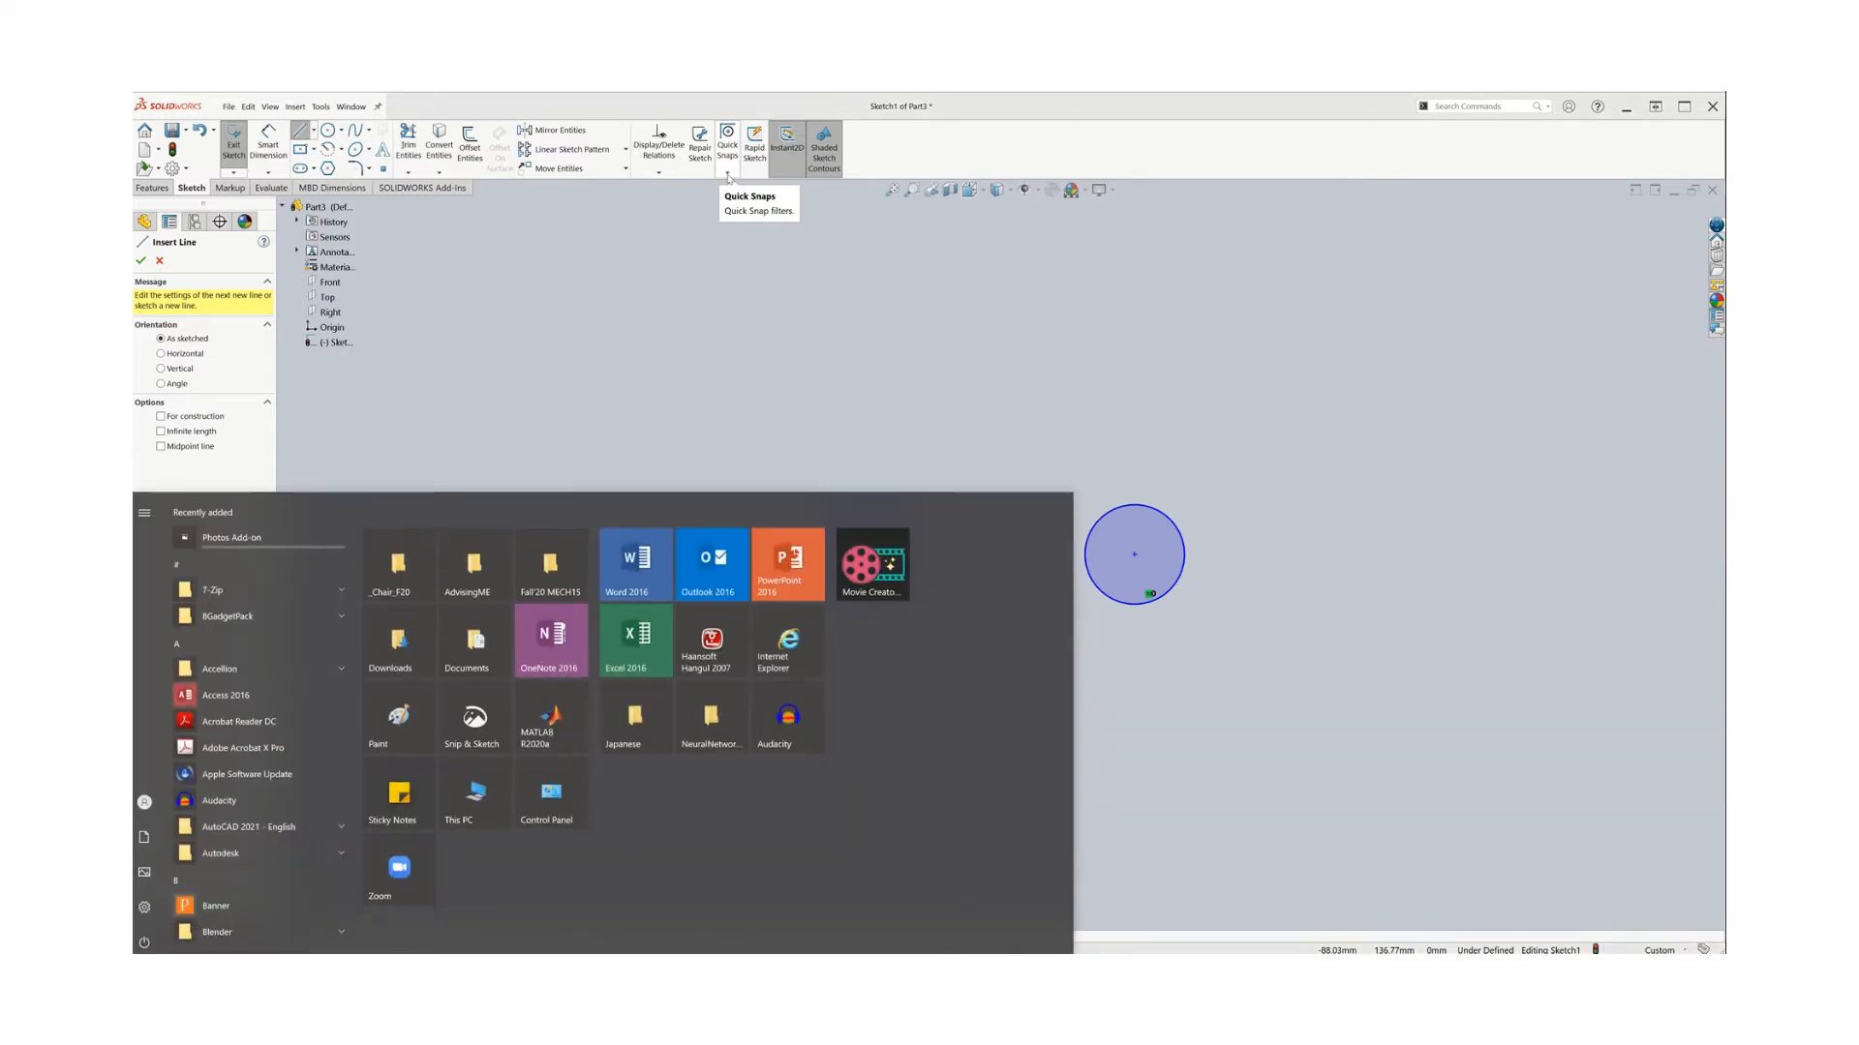
{"action": "key", "text": "Escape"}
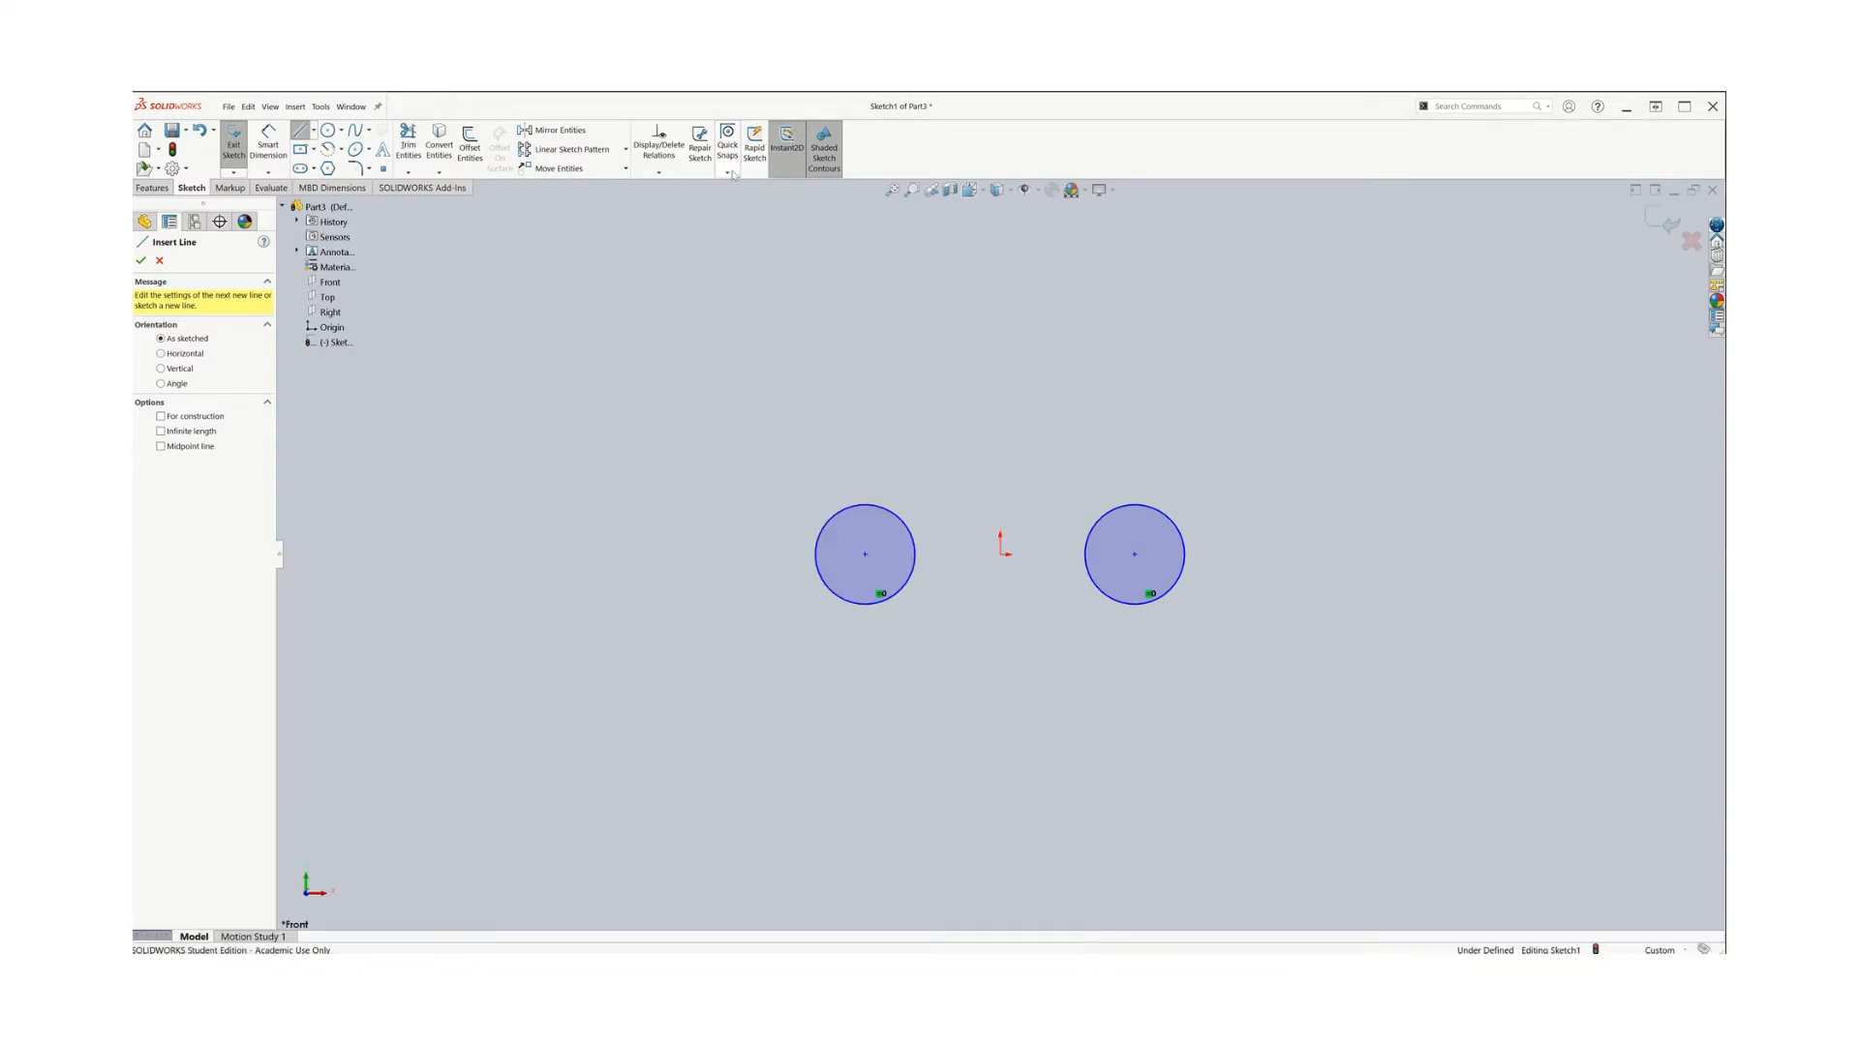
{"action": "left_click", "coordinate": [729, 173]}
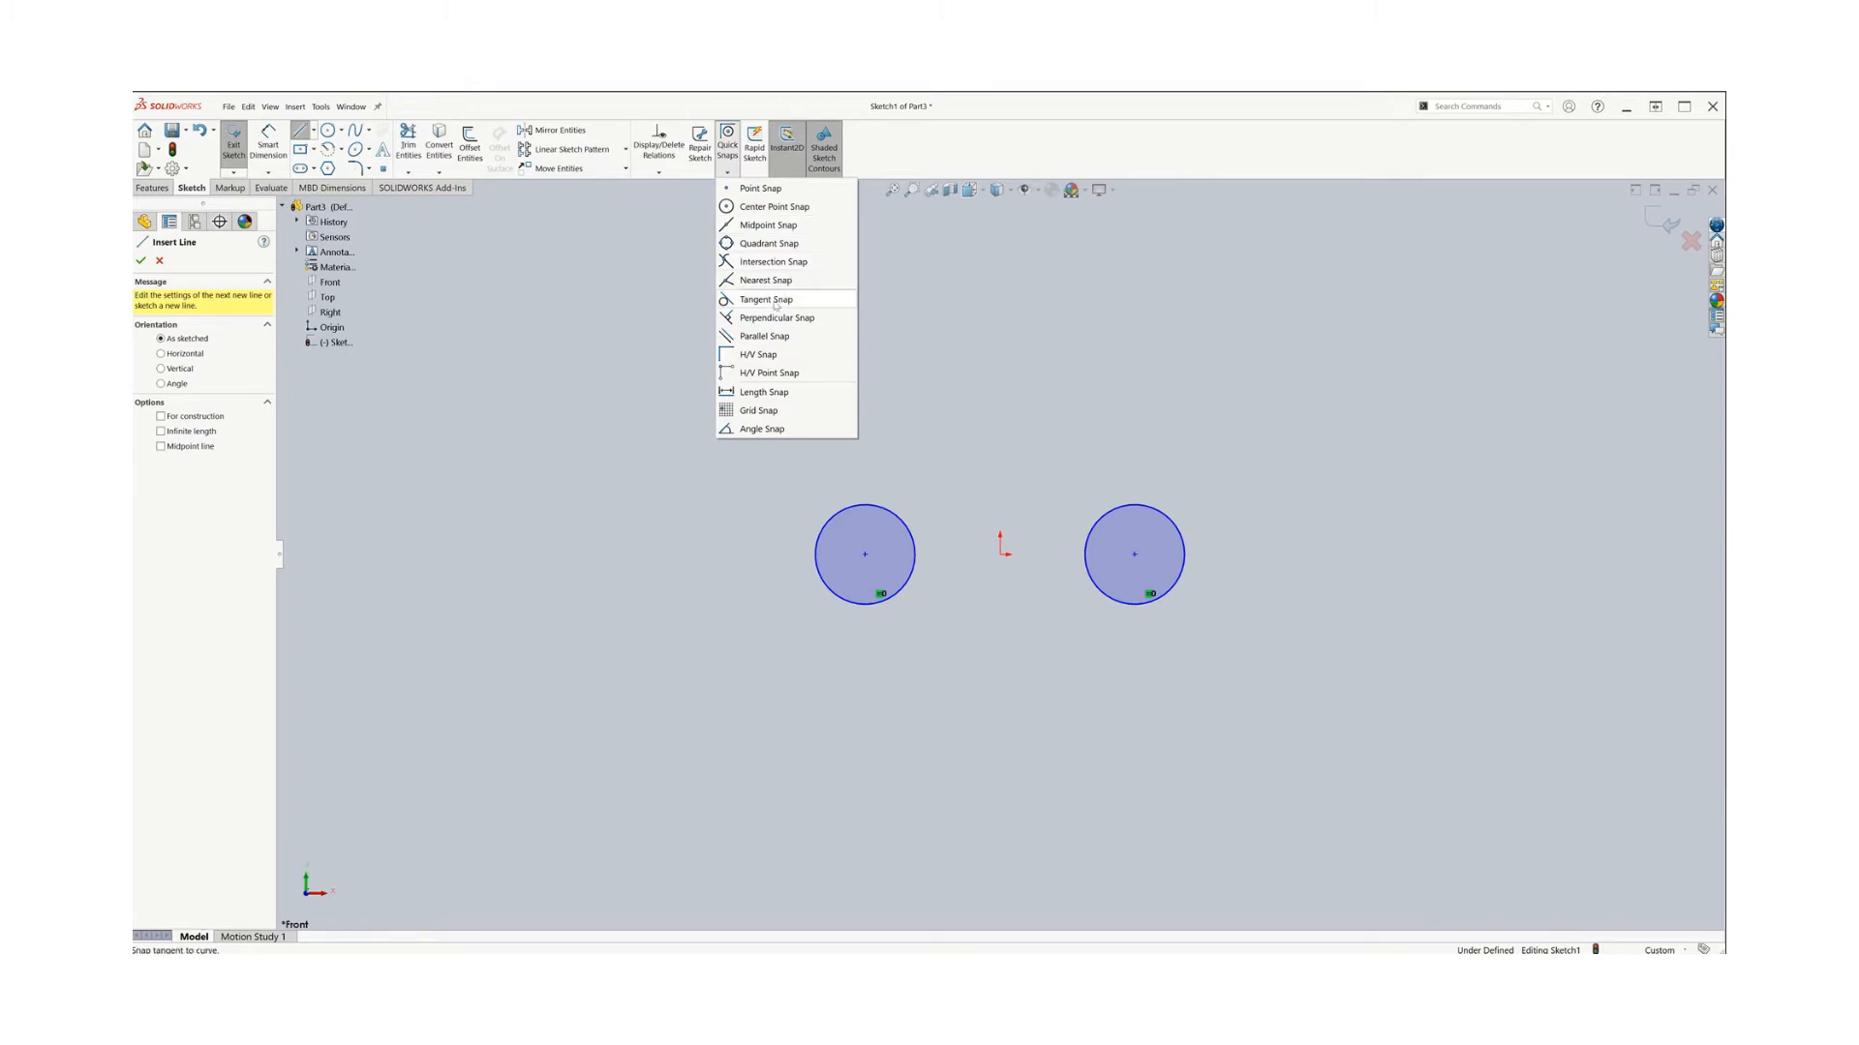
{"action": "left_click", "coordinate": [776, 305]}
{"action": "left_click", "coordinate": [759, 213]}
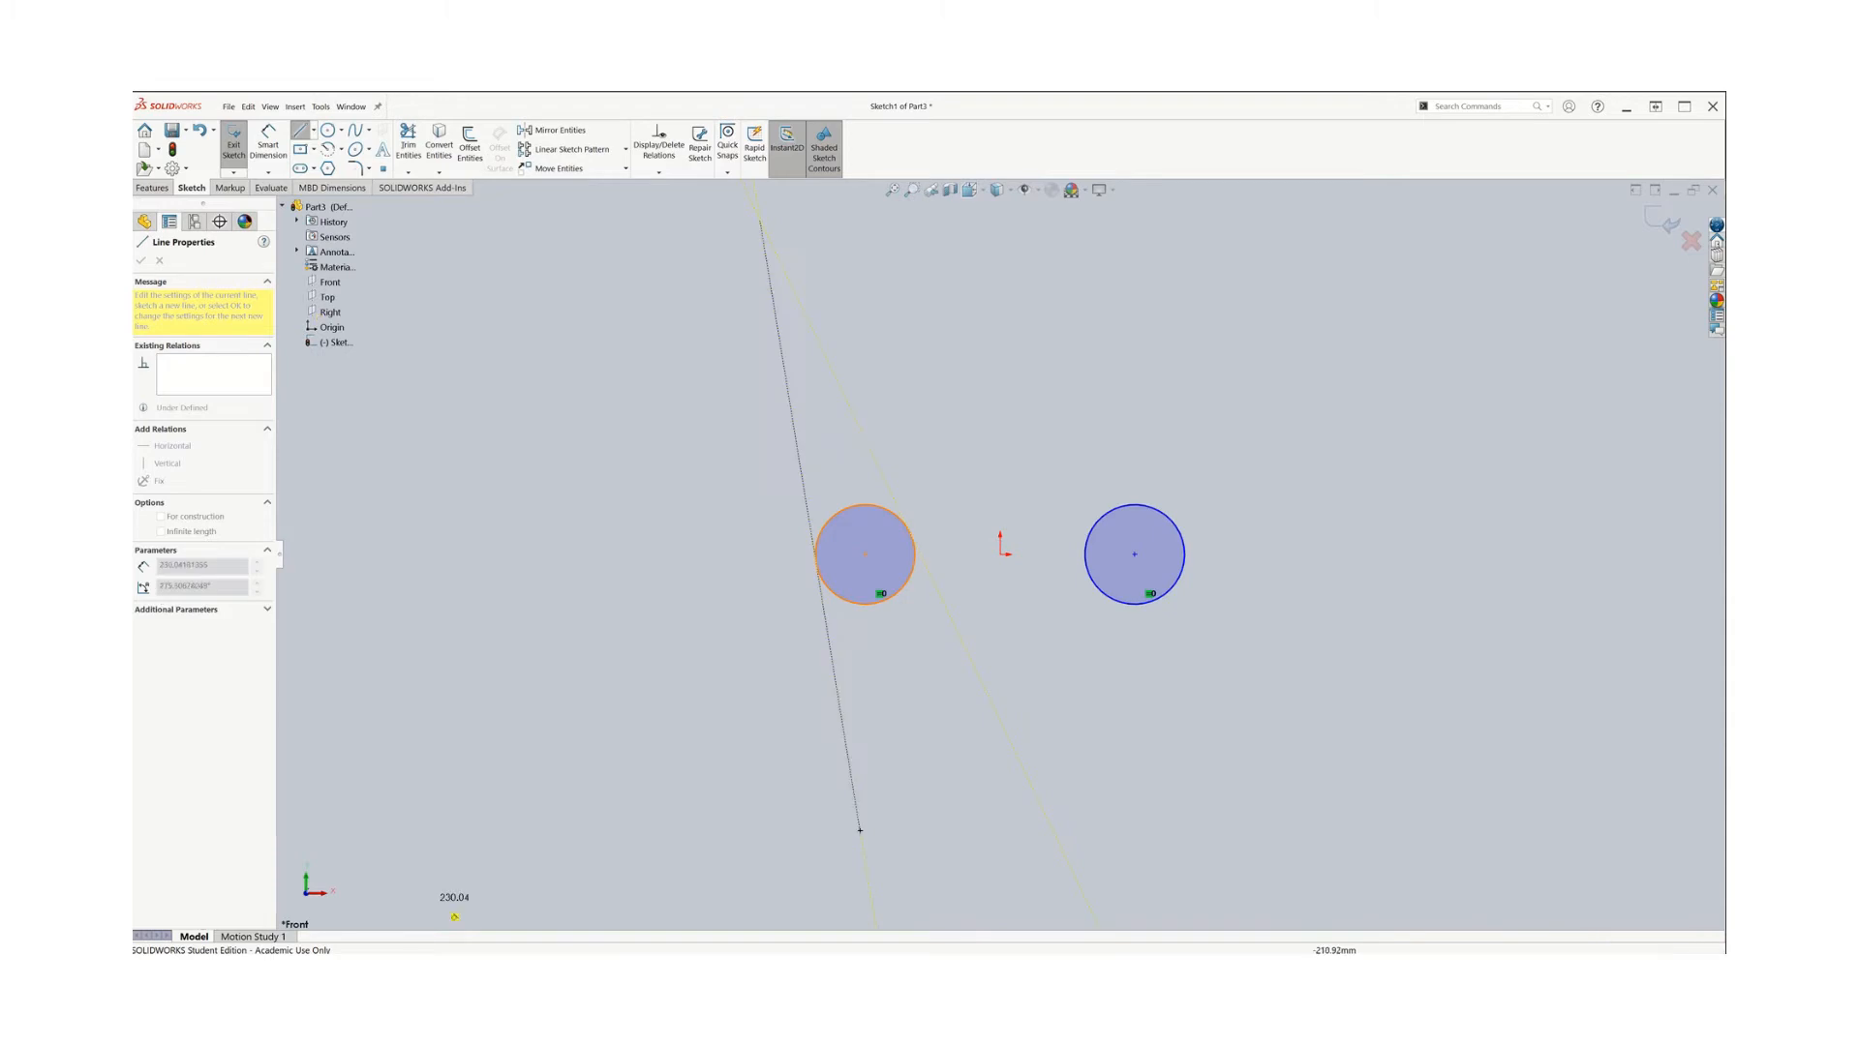
{"action": "key", "text": "Escape"}
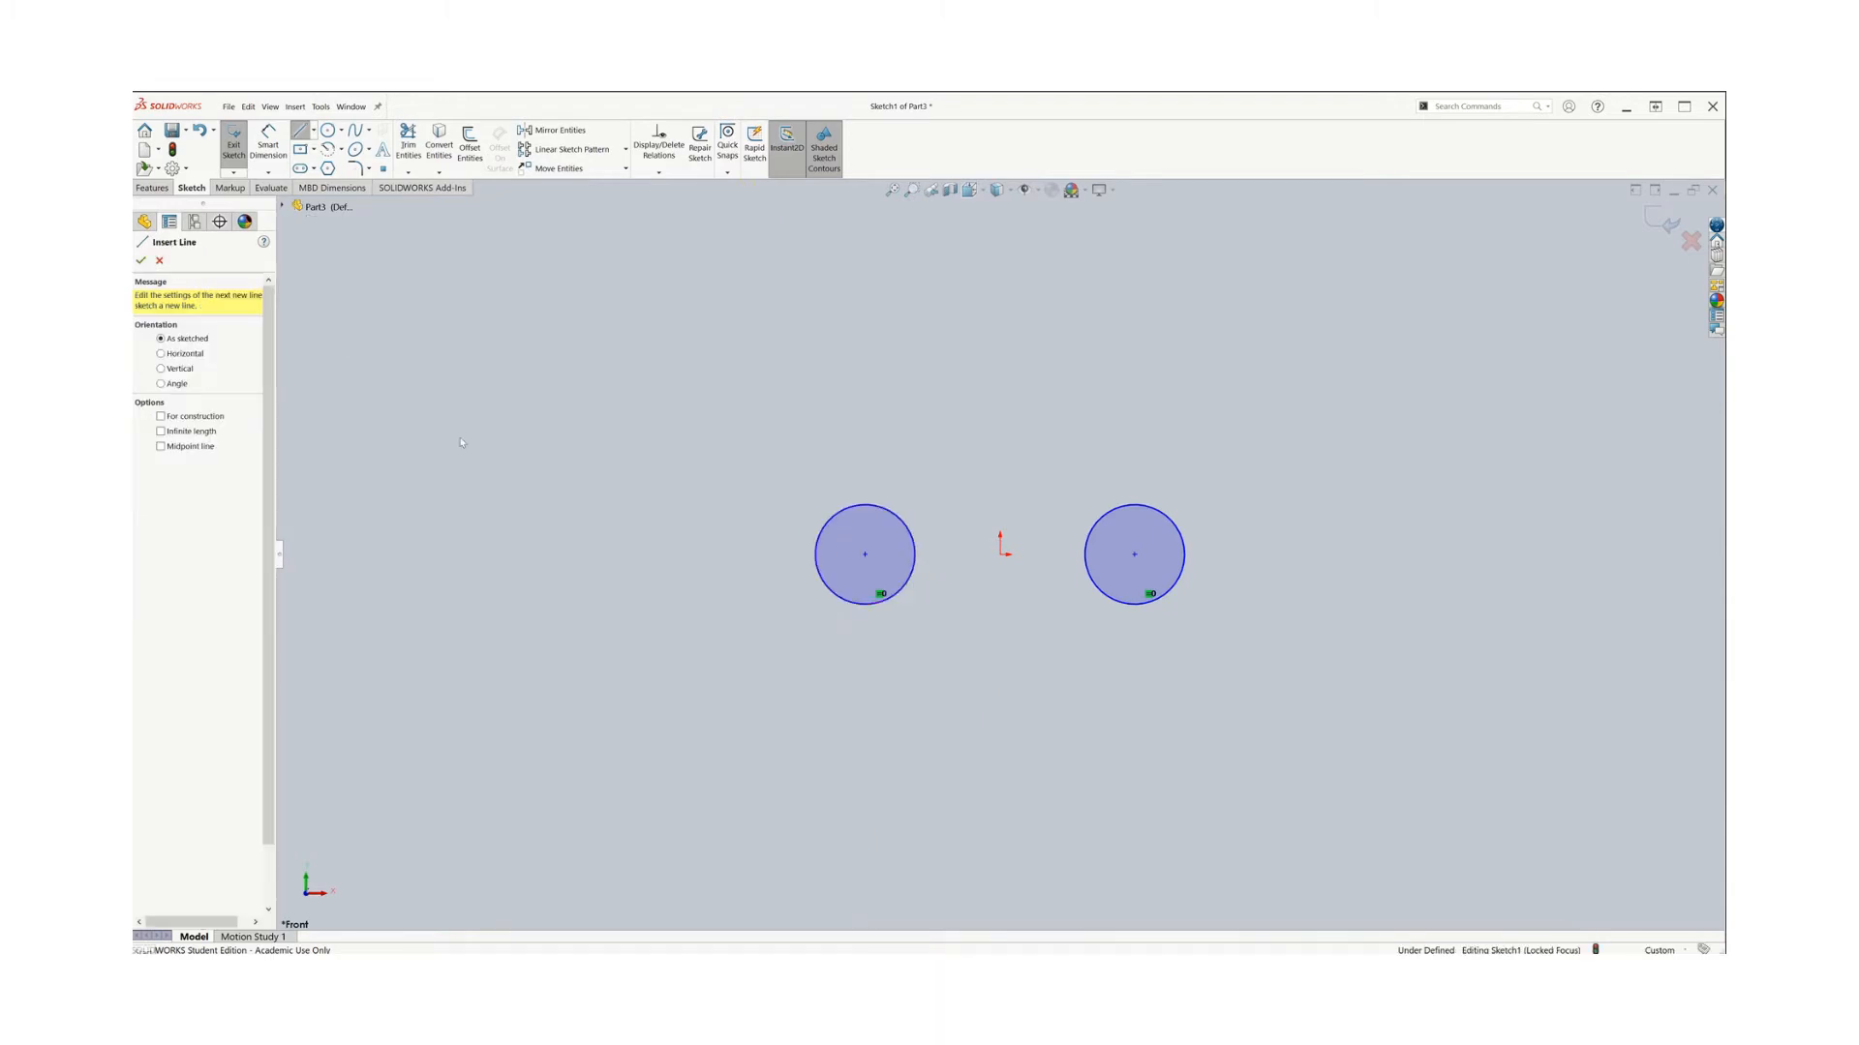
Draw a line tangent to the tops of both circles using Tangent Snap
{"action": "key", "text": "l"}
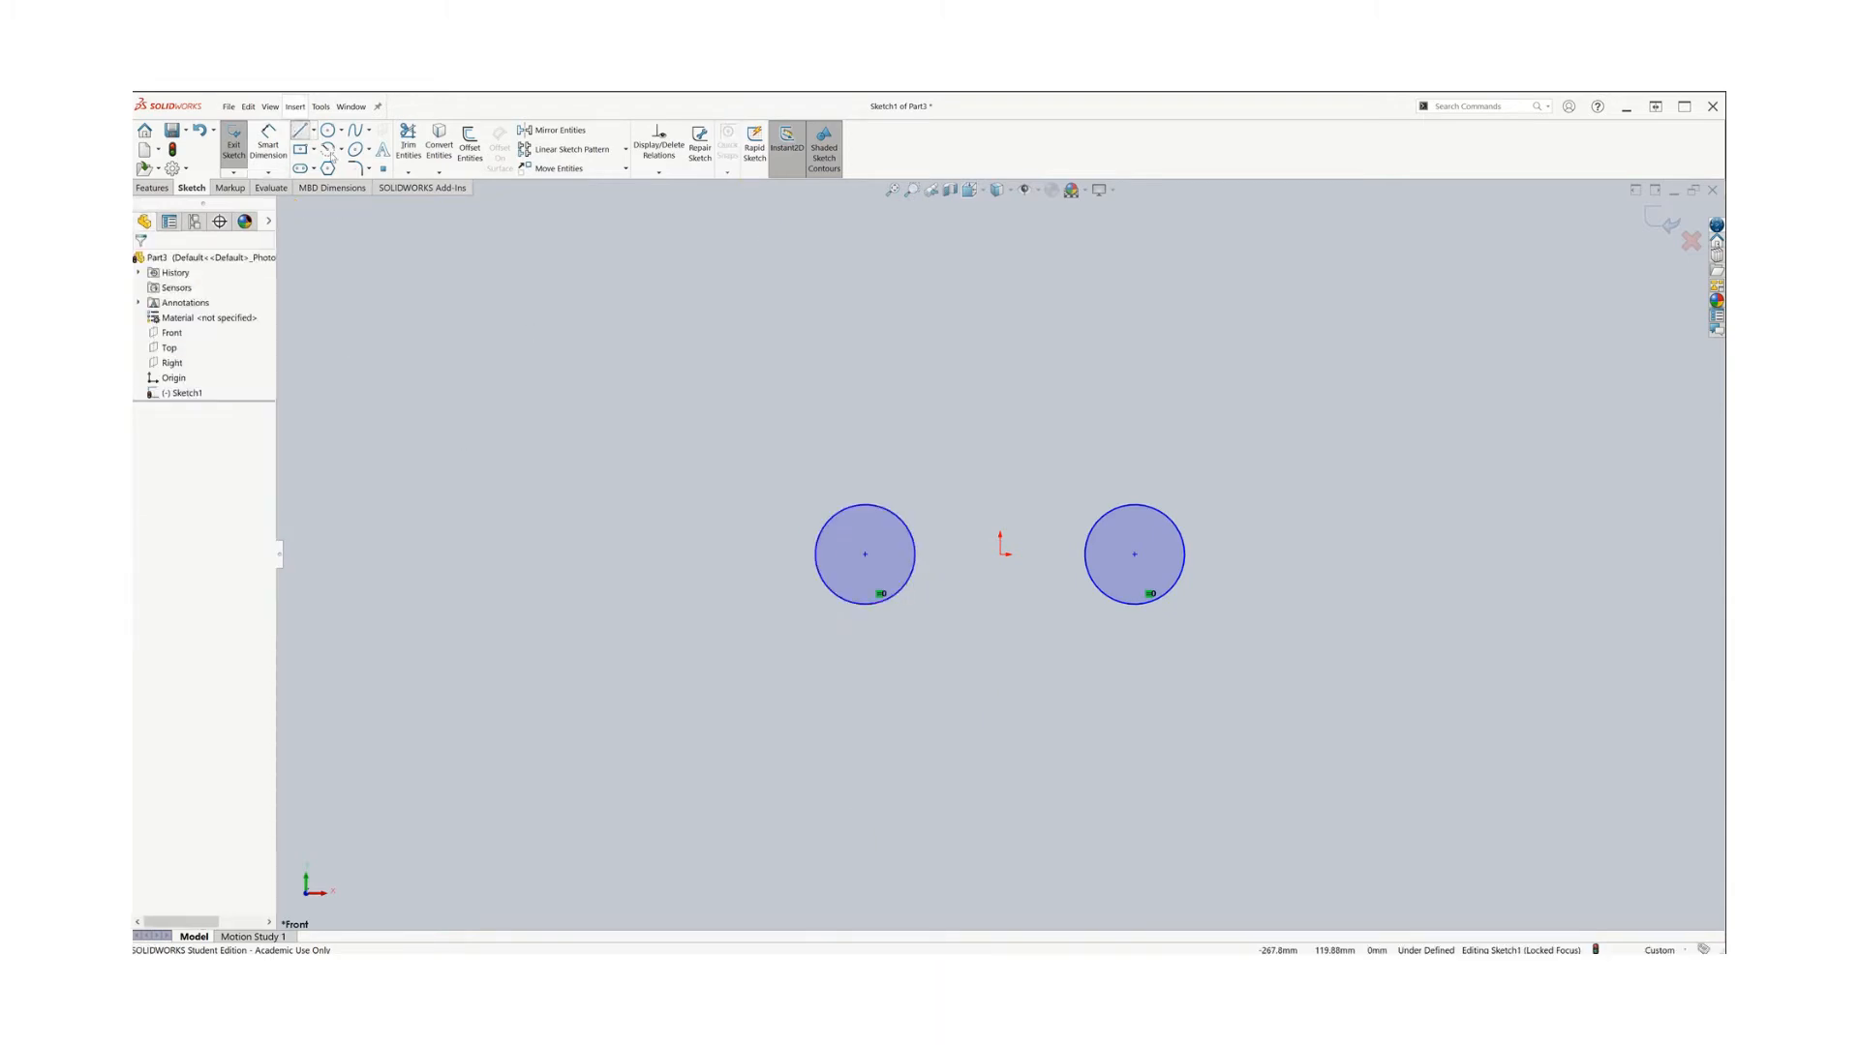
{"action": "left_click", "coordinate": [728, 153]}
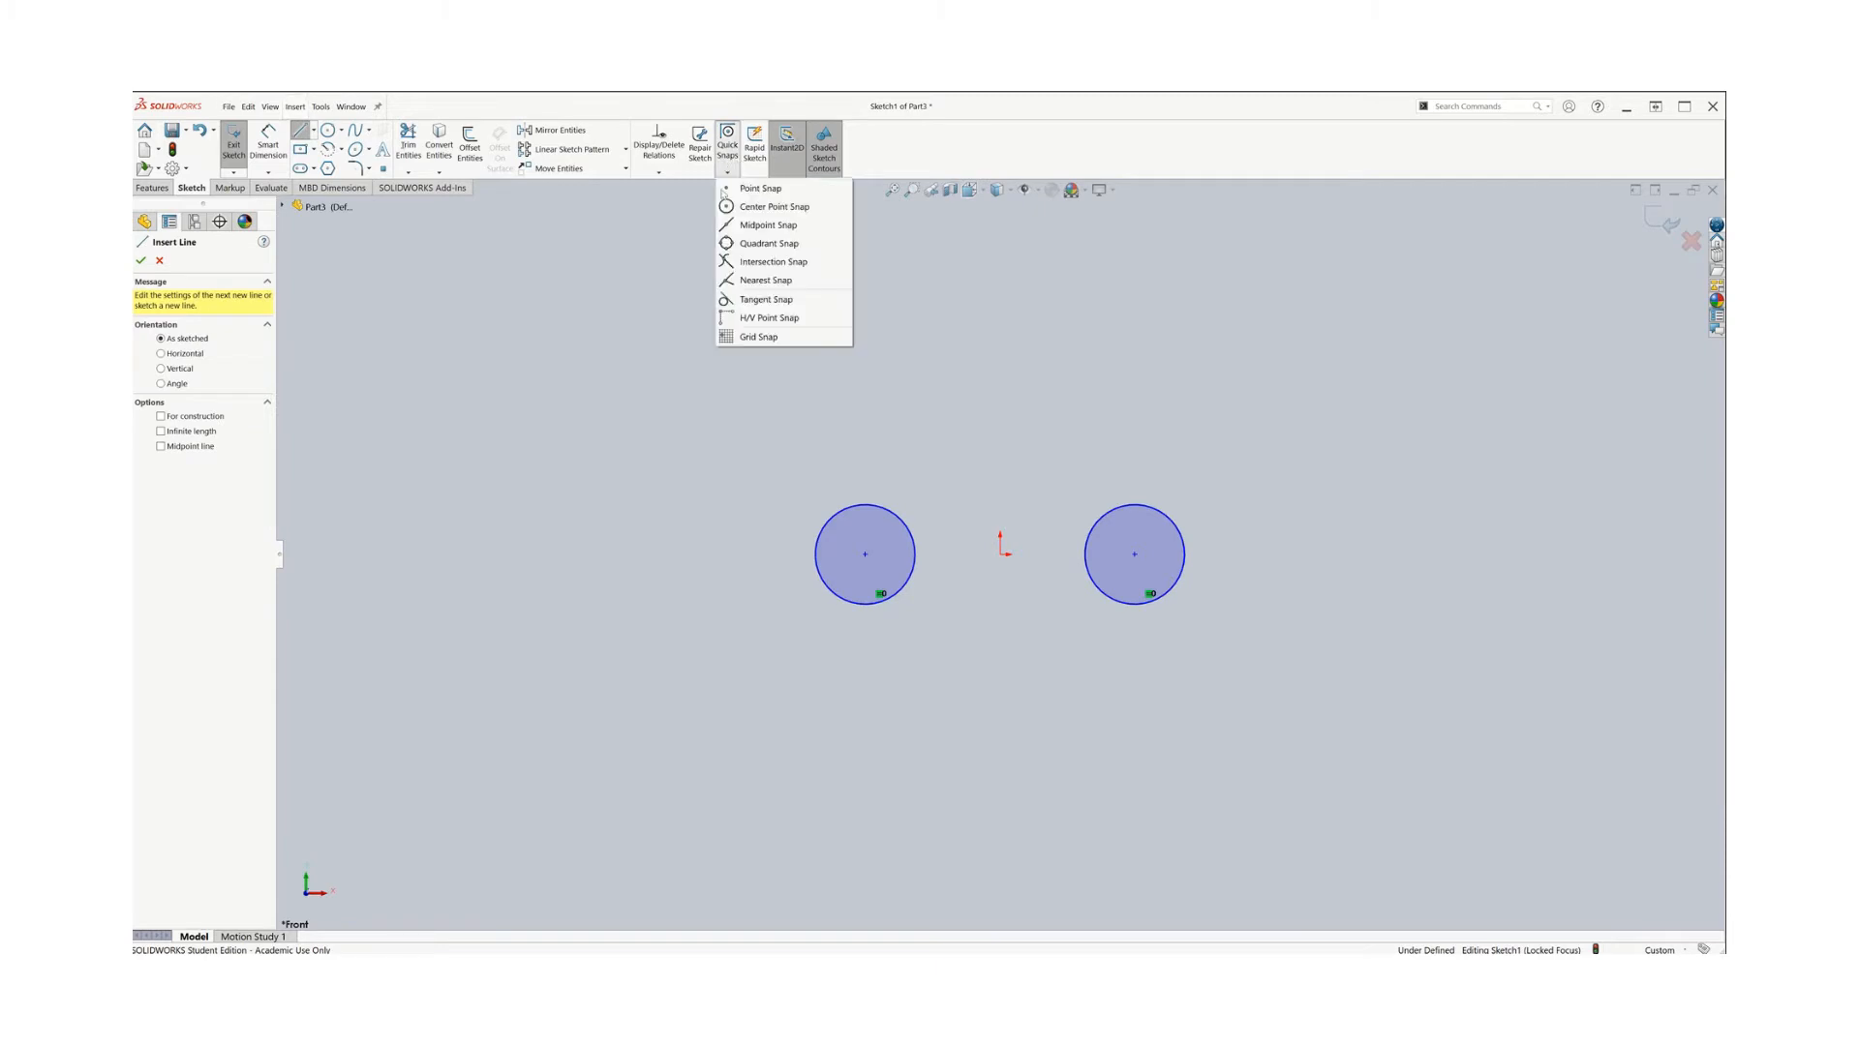
{"action": "left_click", "coordinate": [845, 513]}
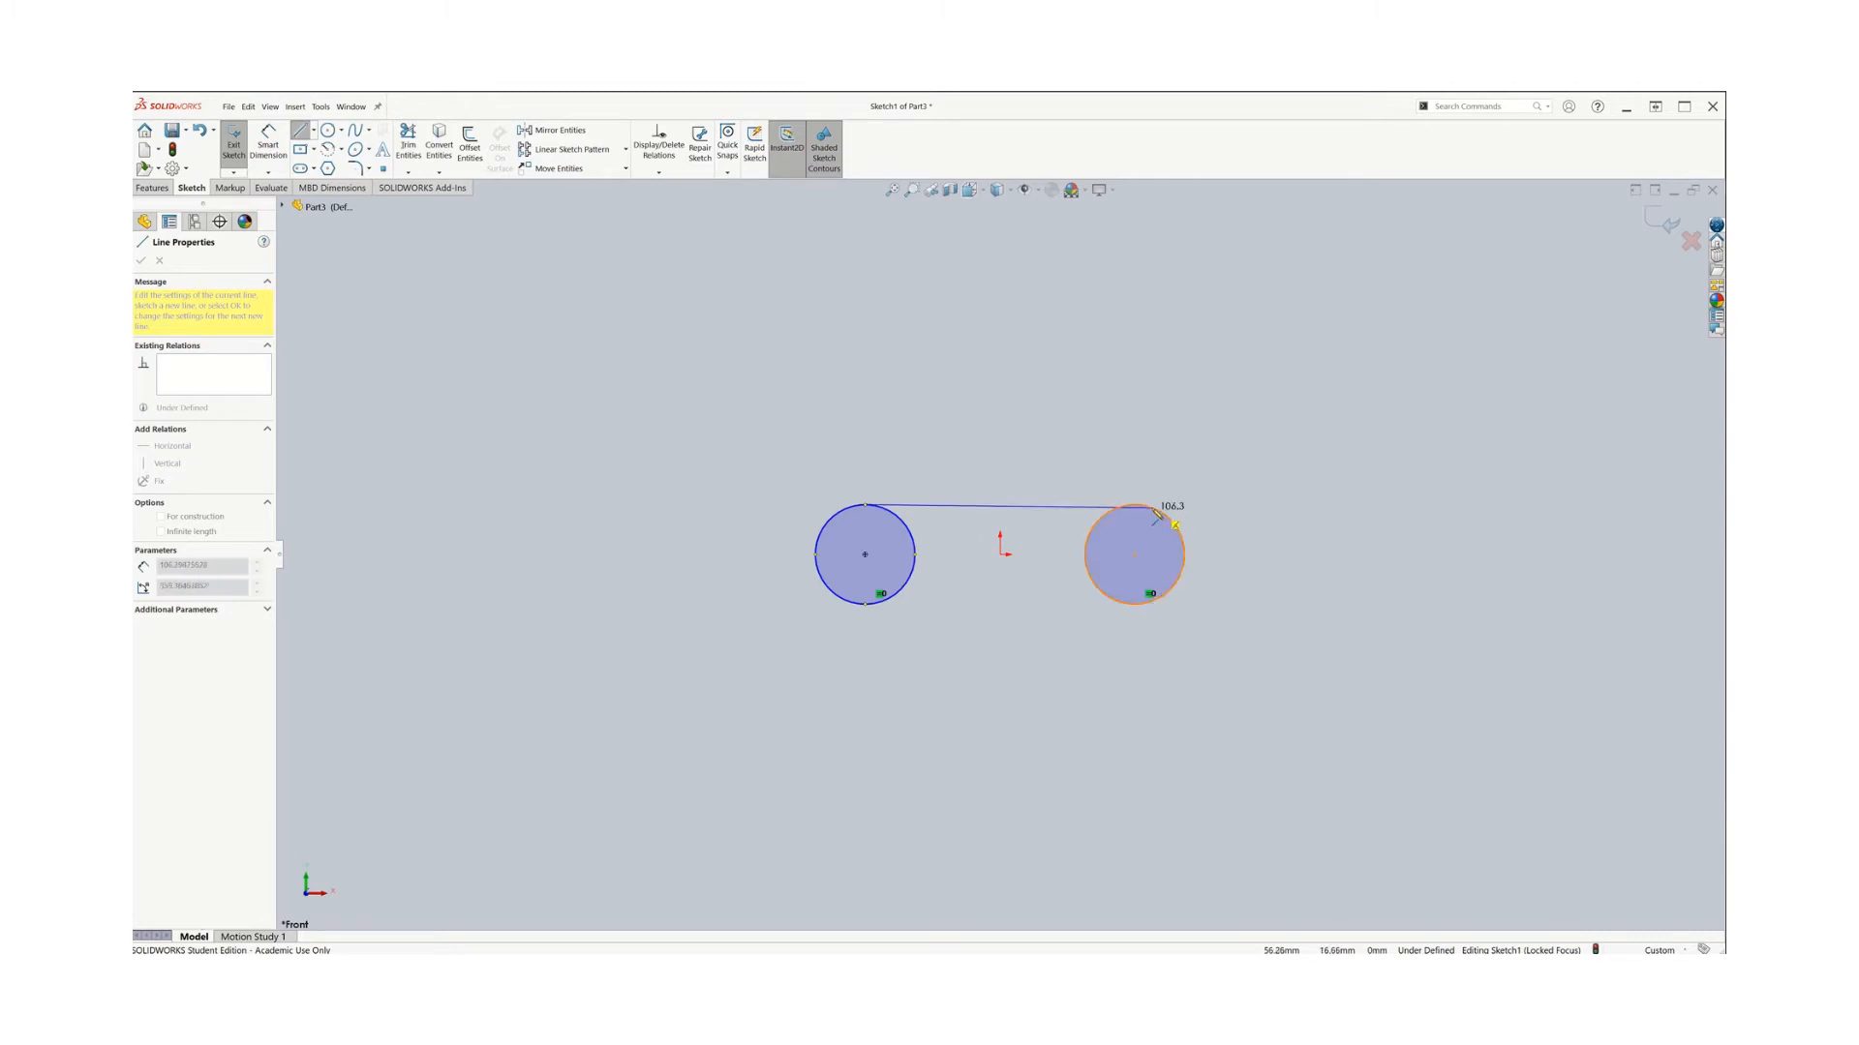
{"action": "left_click", "coordinate": [729, 171]}
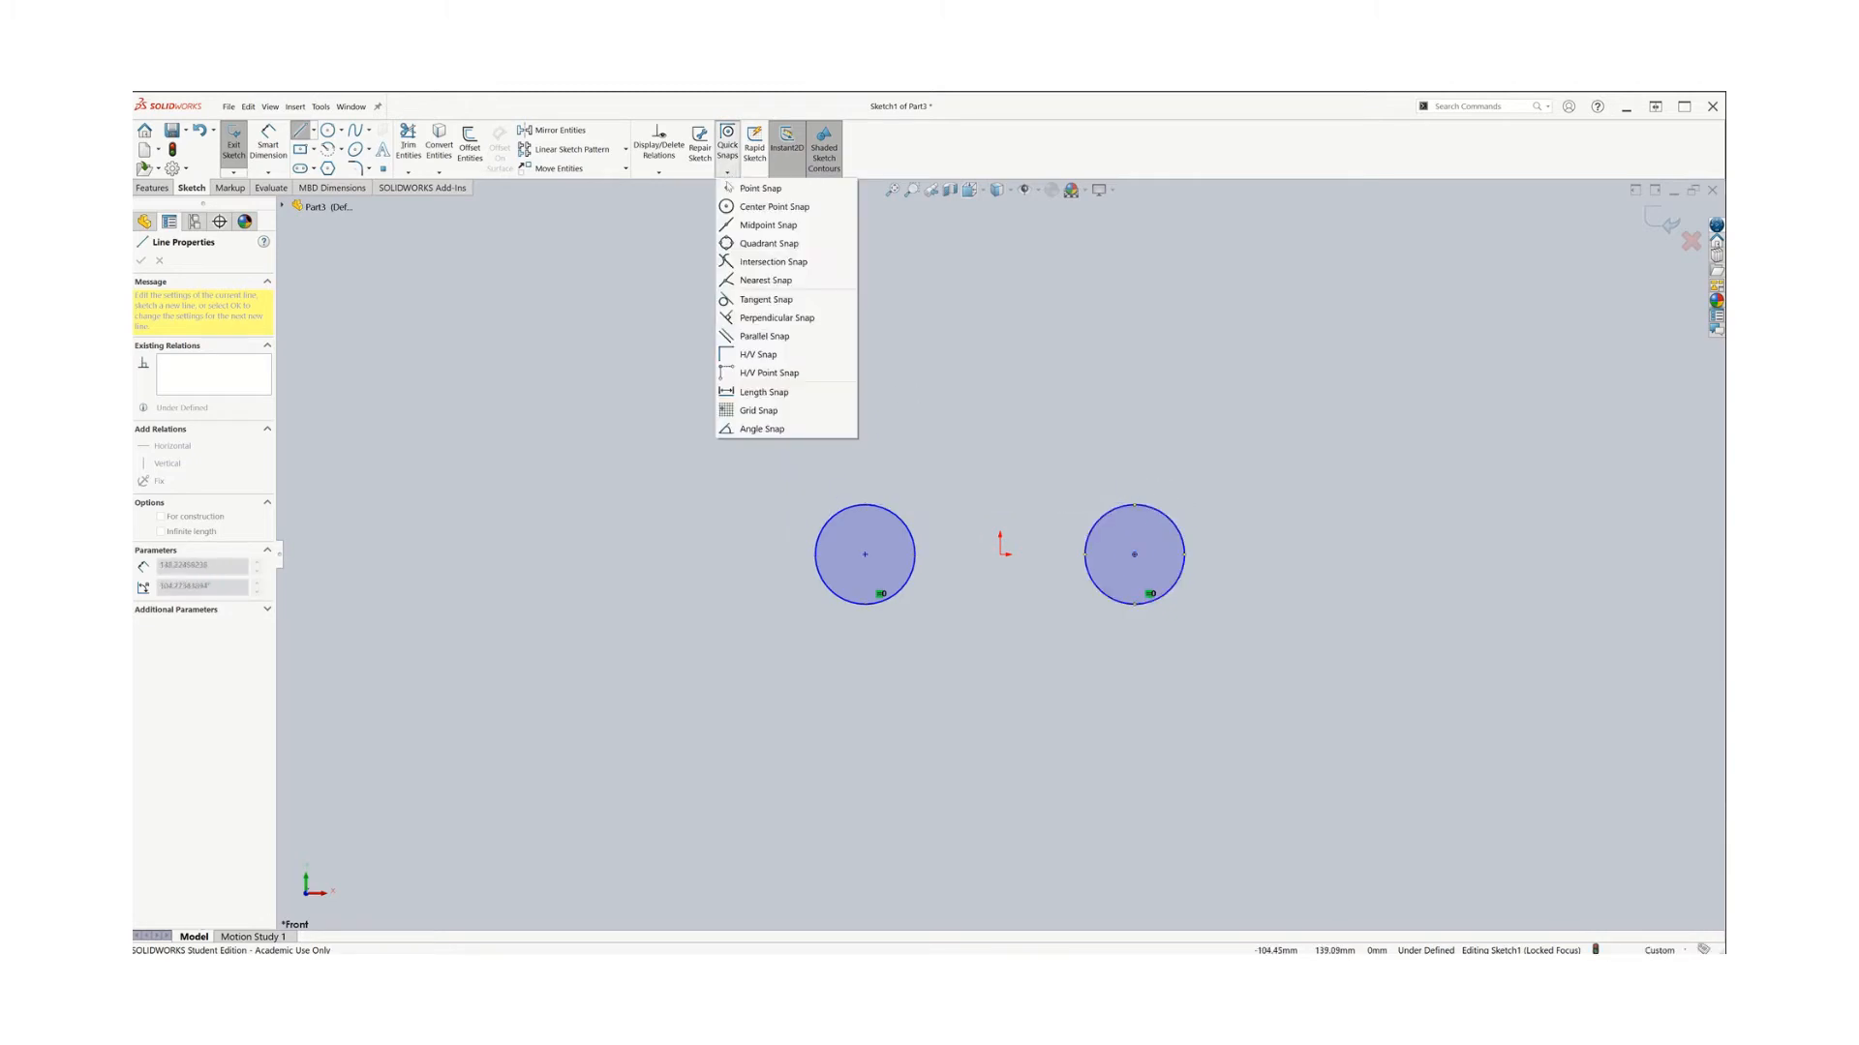
{"action": "left_click", "coordinate": [745, 296]}
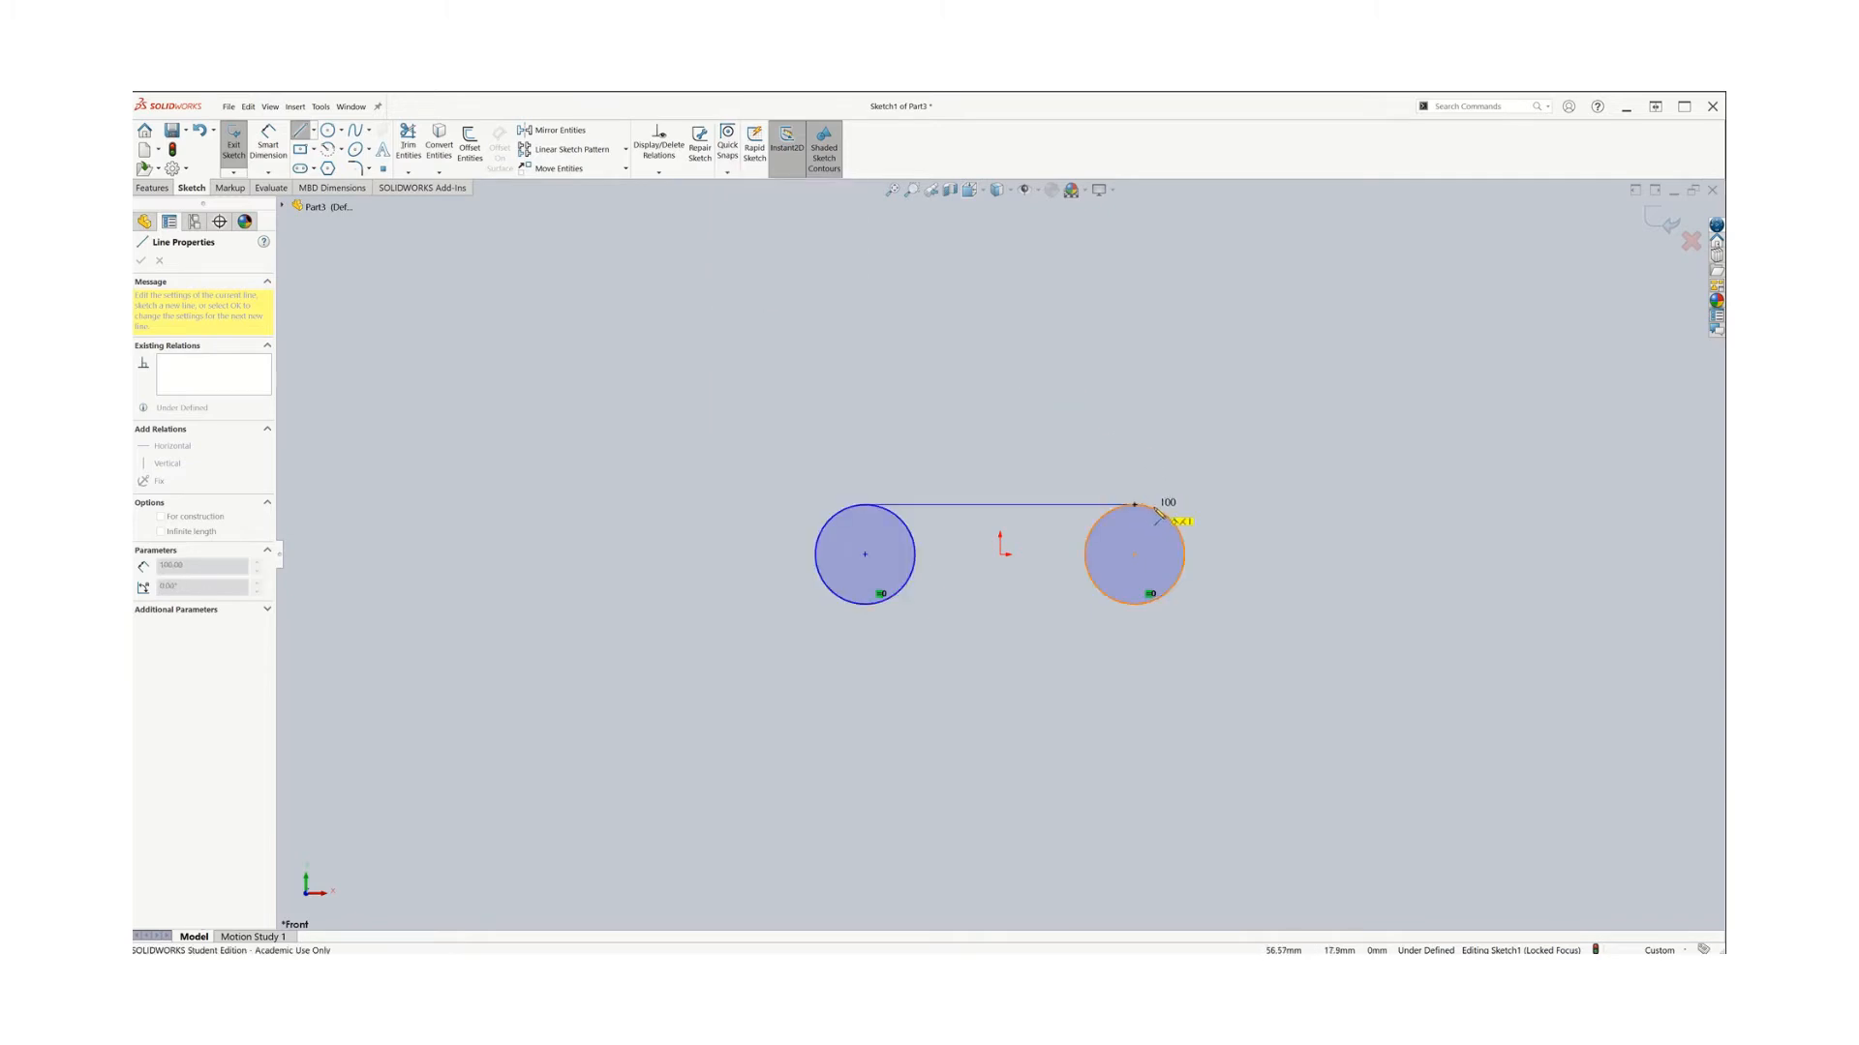
{"action": "left_click", "coordinate": [1146, 512]}
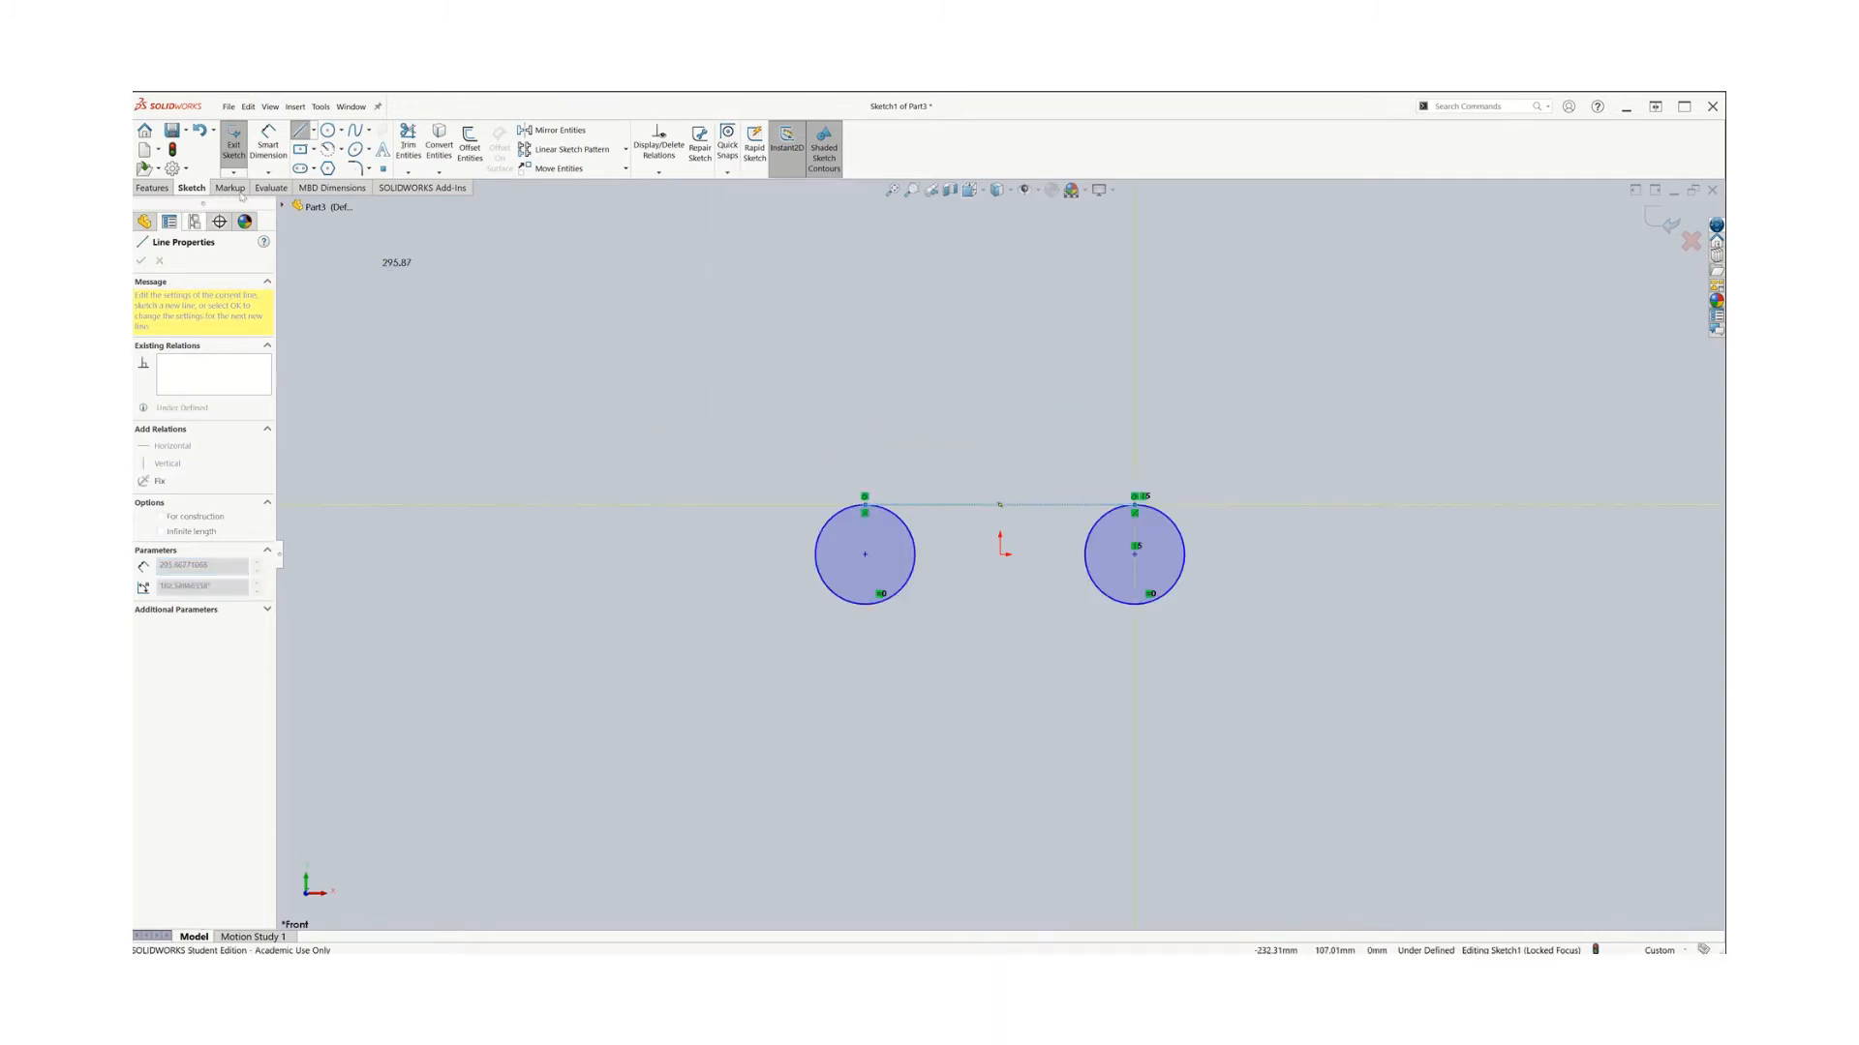
{"action": "left_click", "coordinate": [298, 132]}
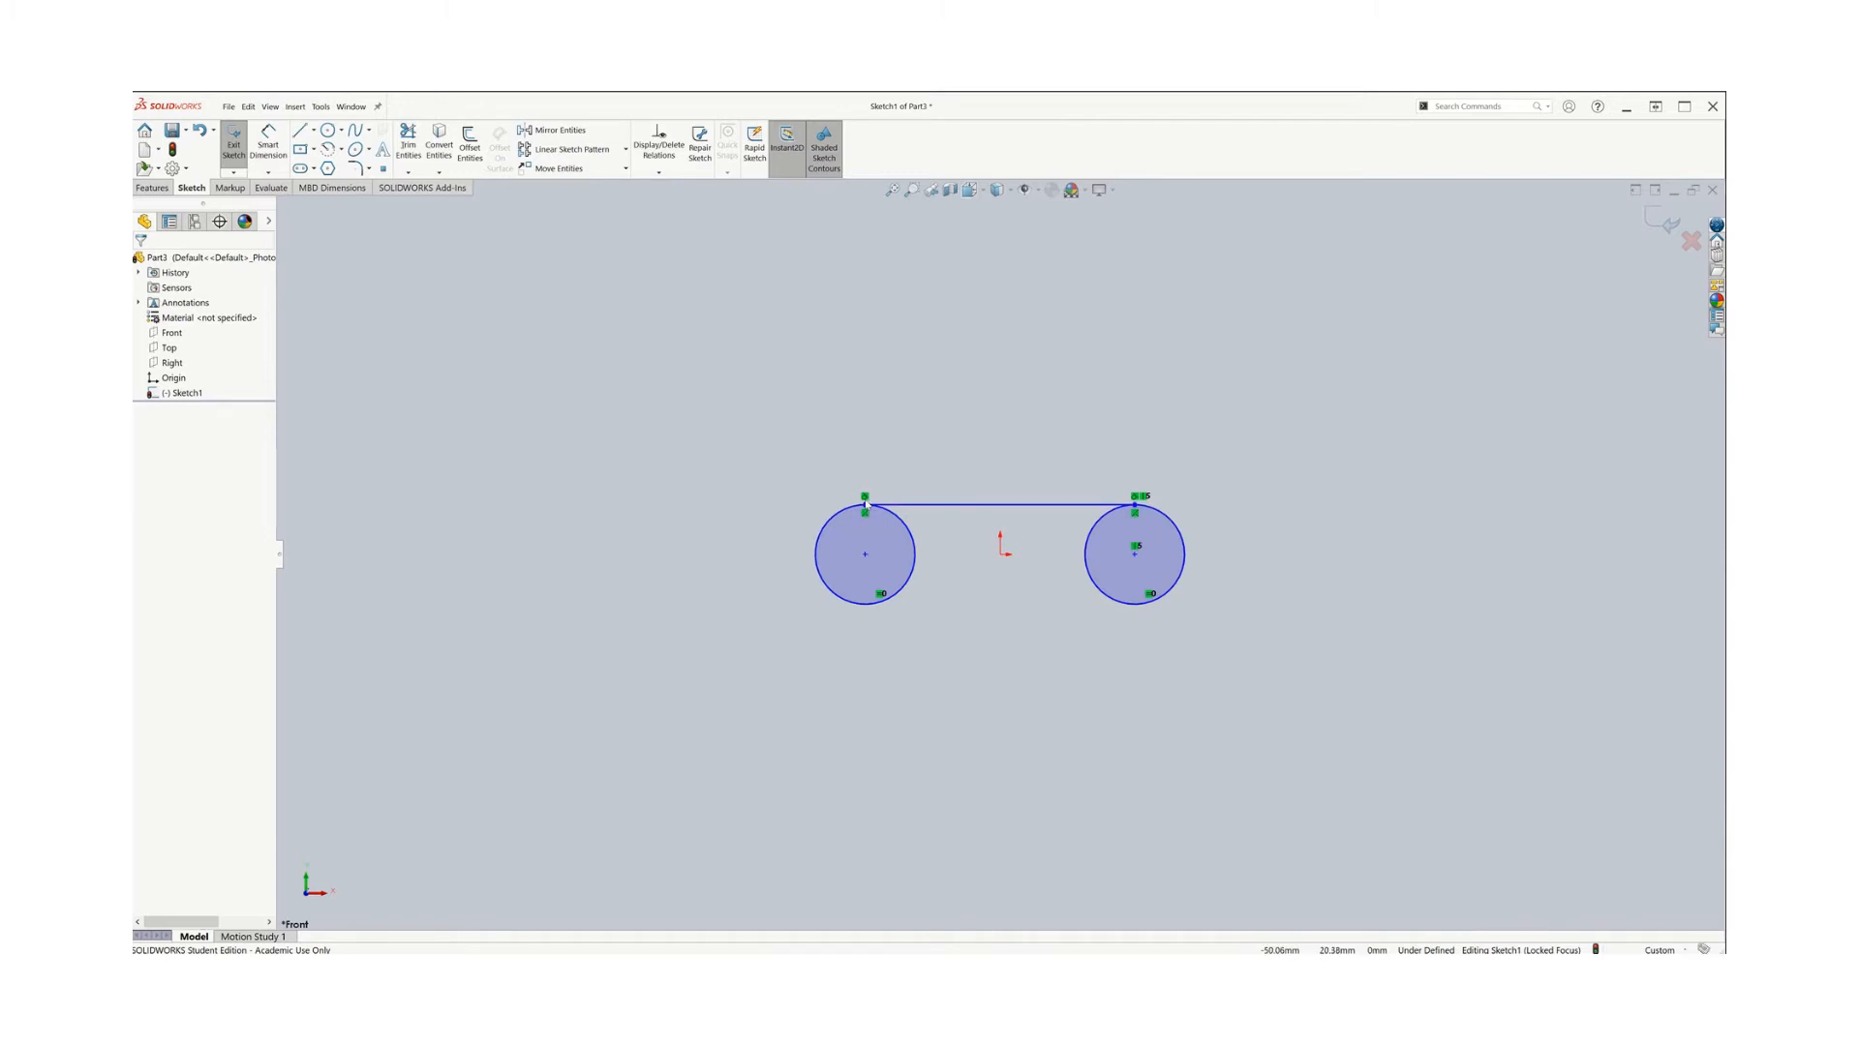
{"action": "left_click", "coordinate": [892, 190]}
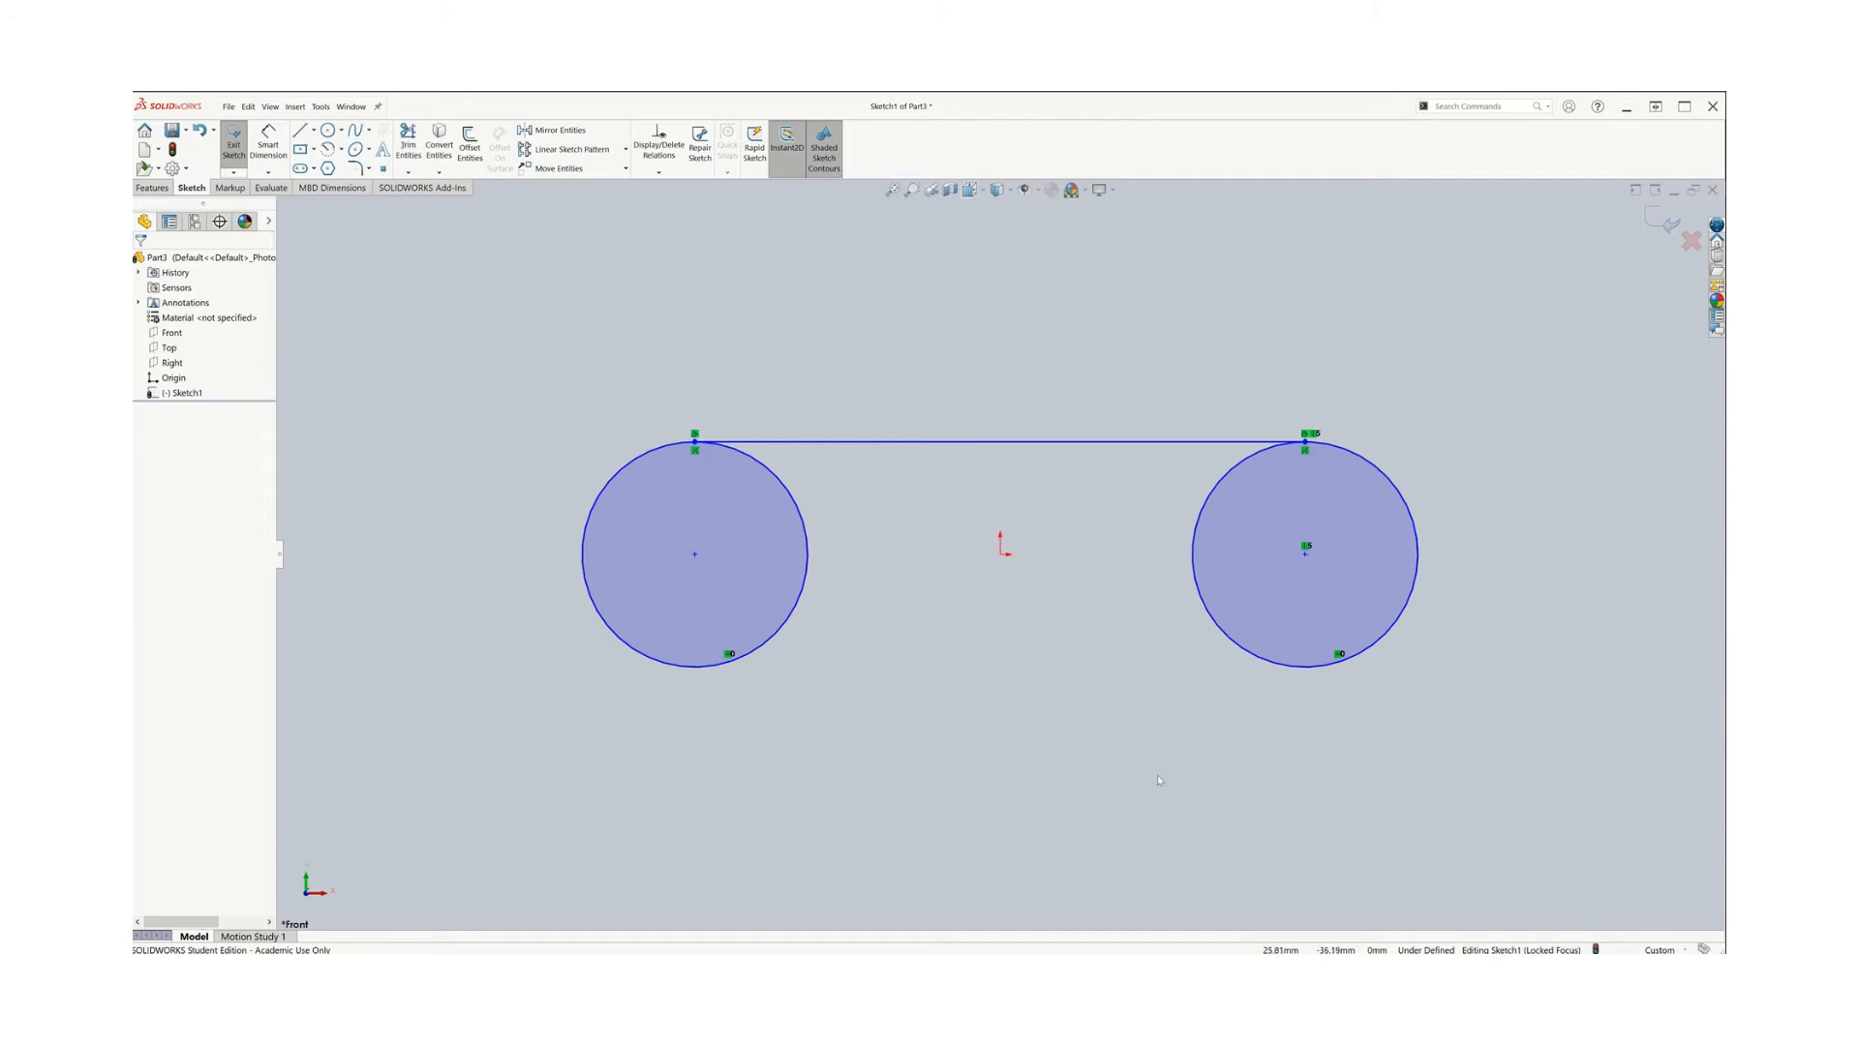
{"action": "key", "text": "z"}
{"action": "key", "text": "z"}
{"action": "key", "text": "z"}
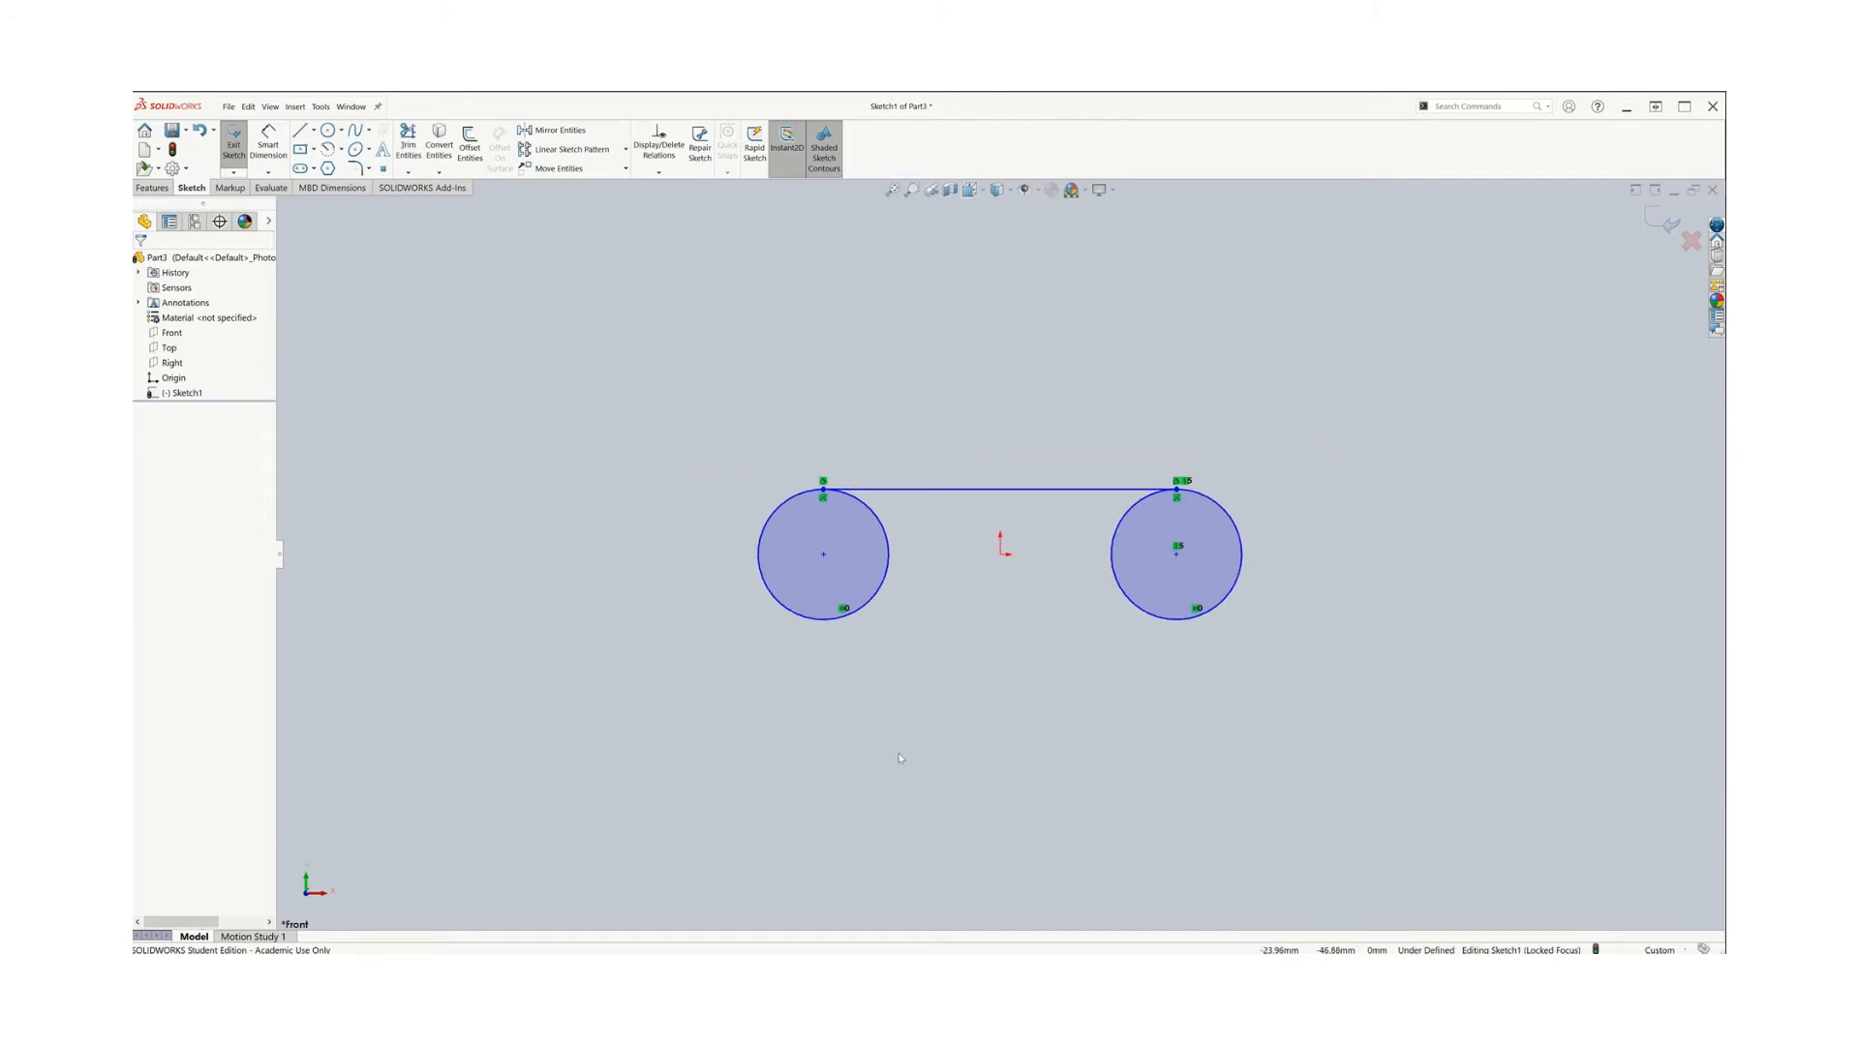
{"action": "key", "text": "z"}
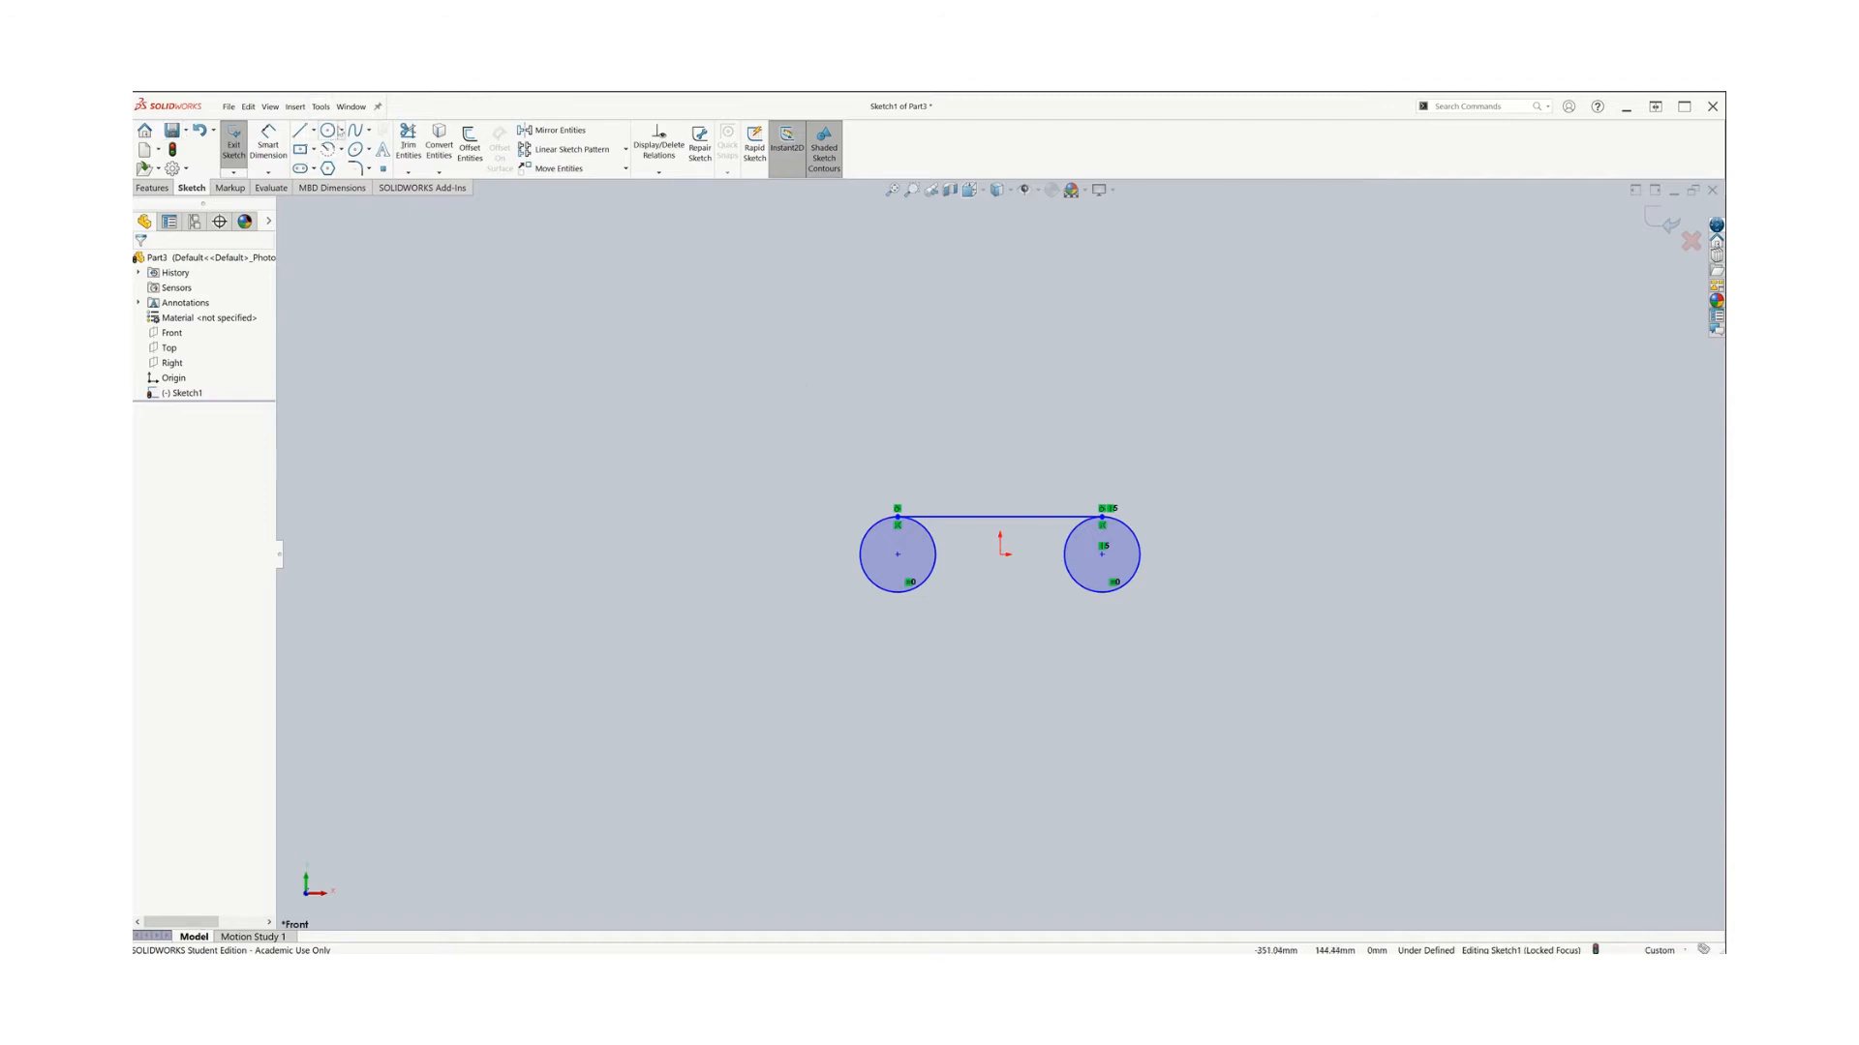
Draw a perimeter circle tangent to both small circles, then delete it
{"action": "left_click", "coordinate": [341, 132]}
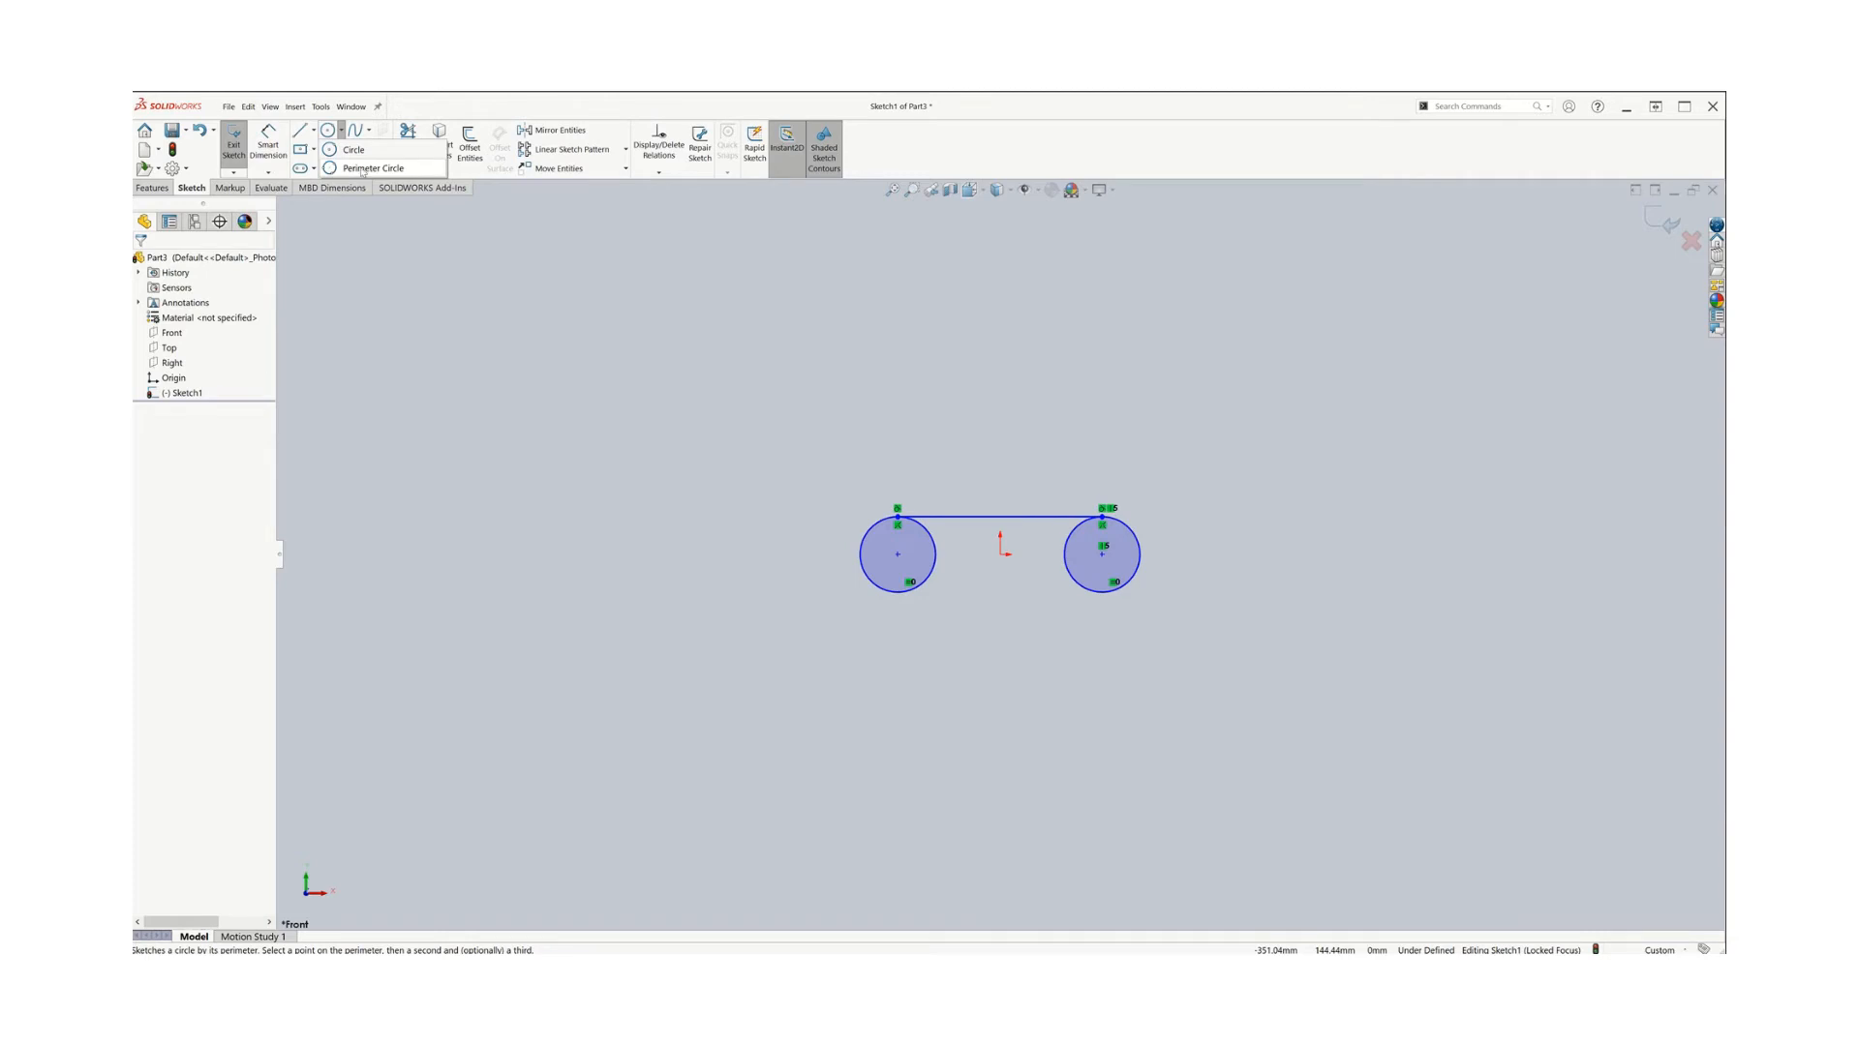
{"action": "left_click", "coordinate": [362, 169]}
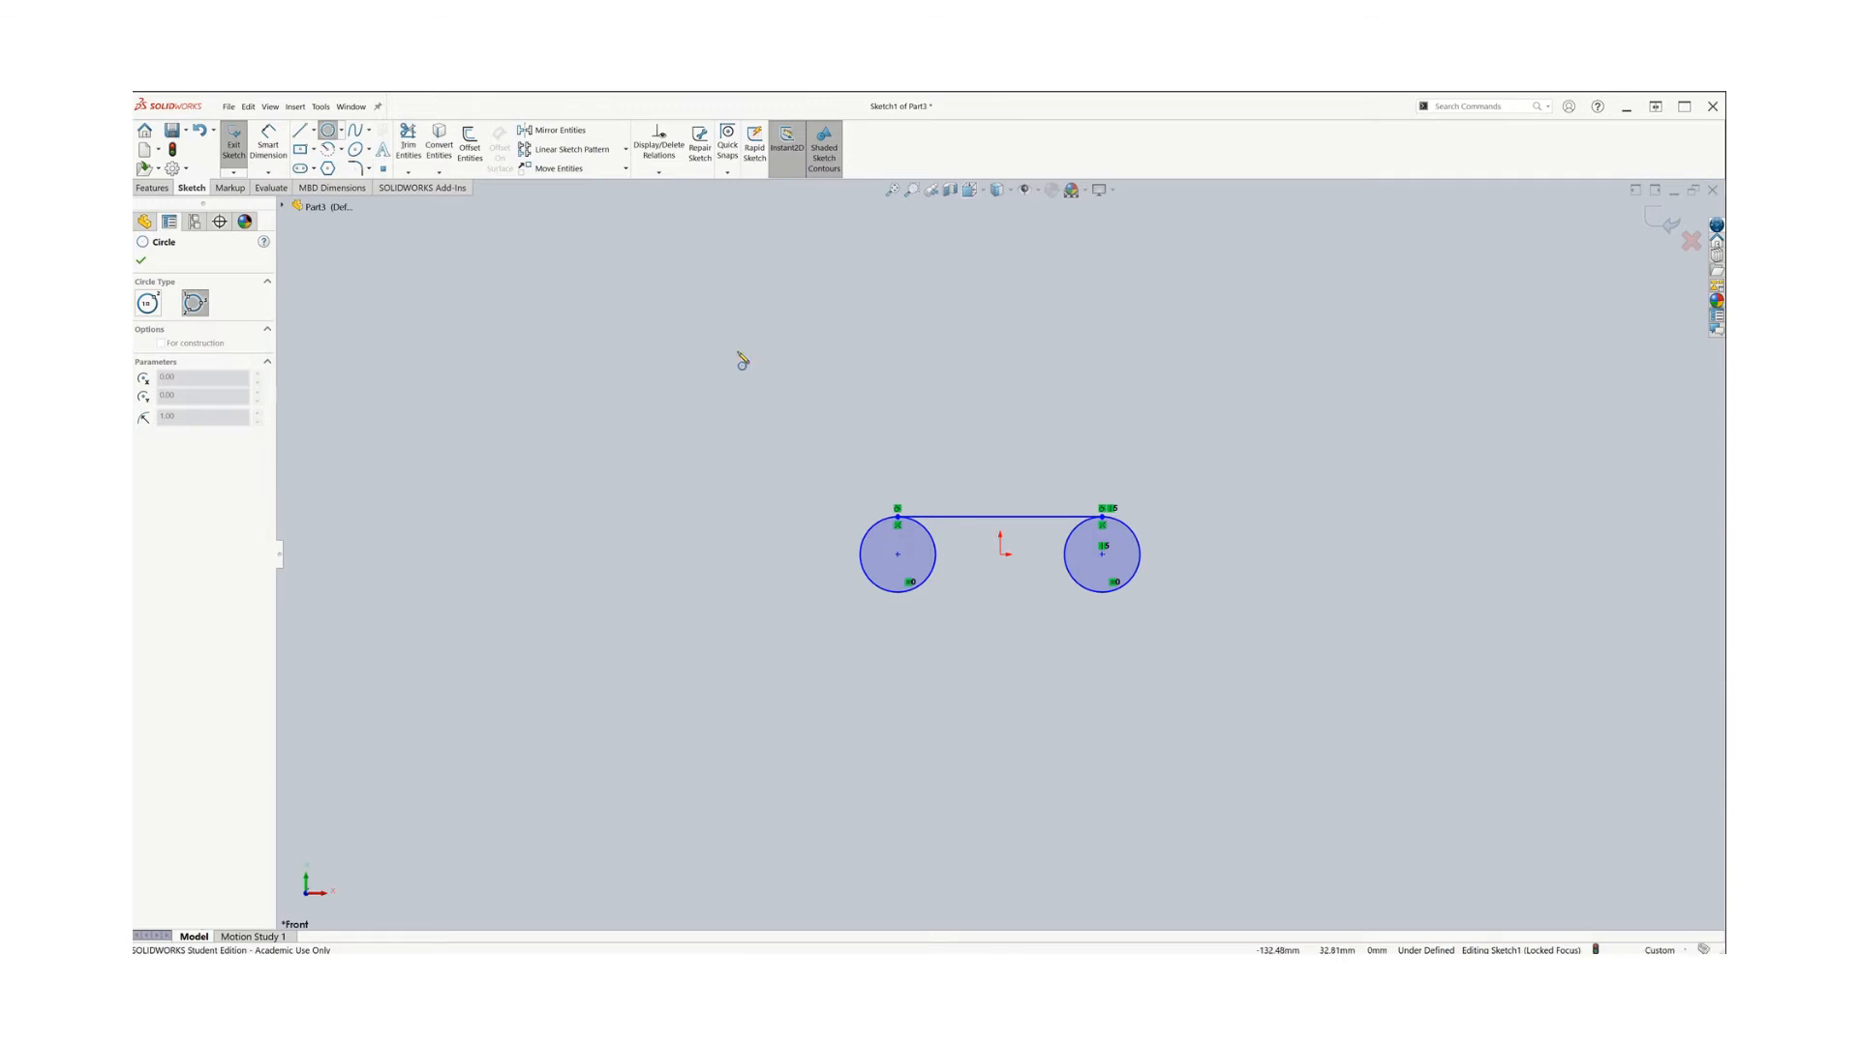
{"action": "left_click", "coordinate": [728, 173]}
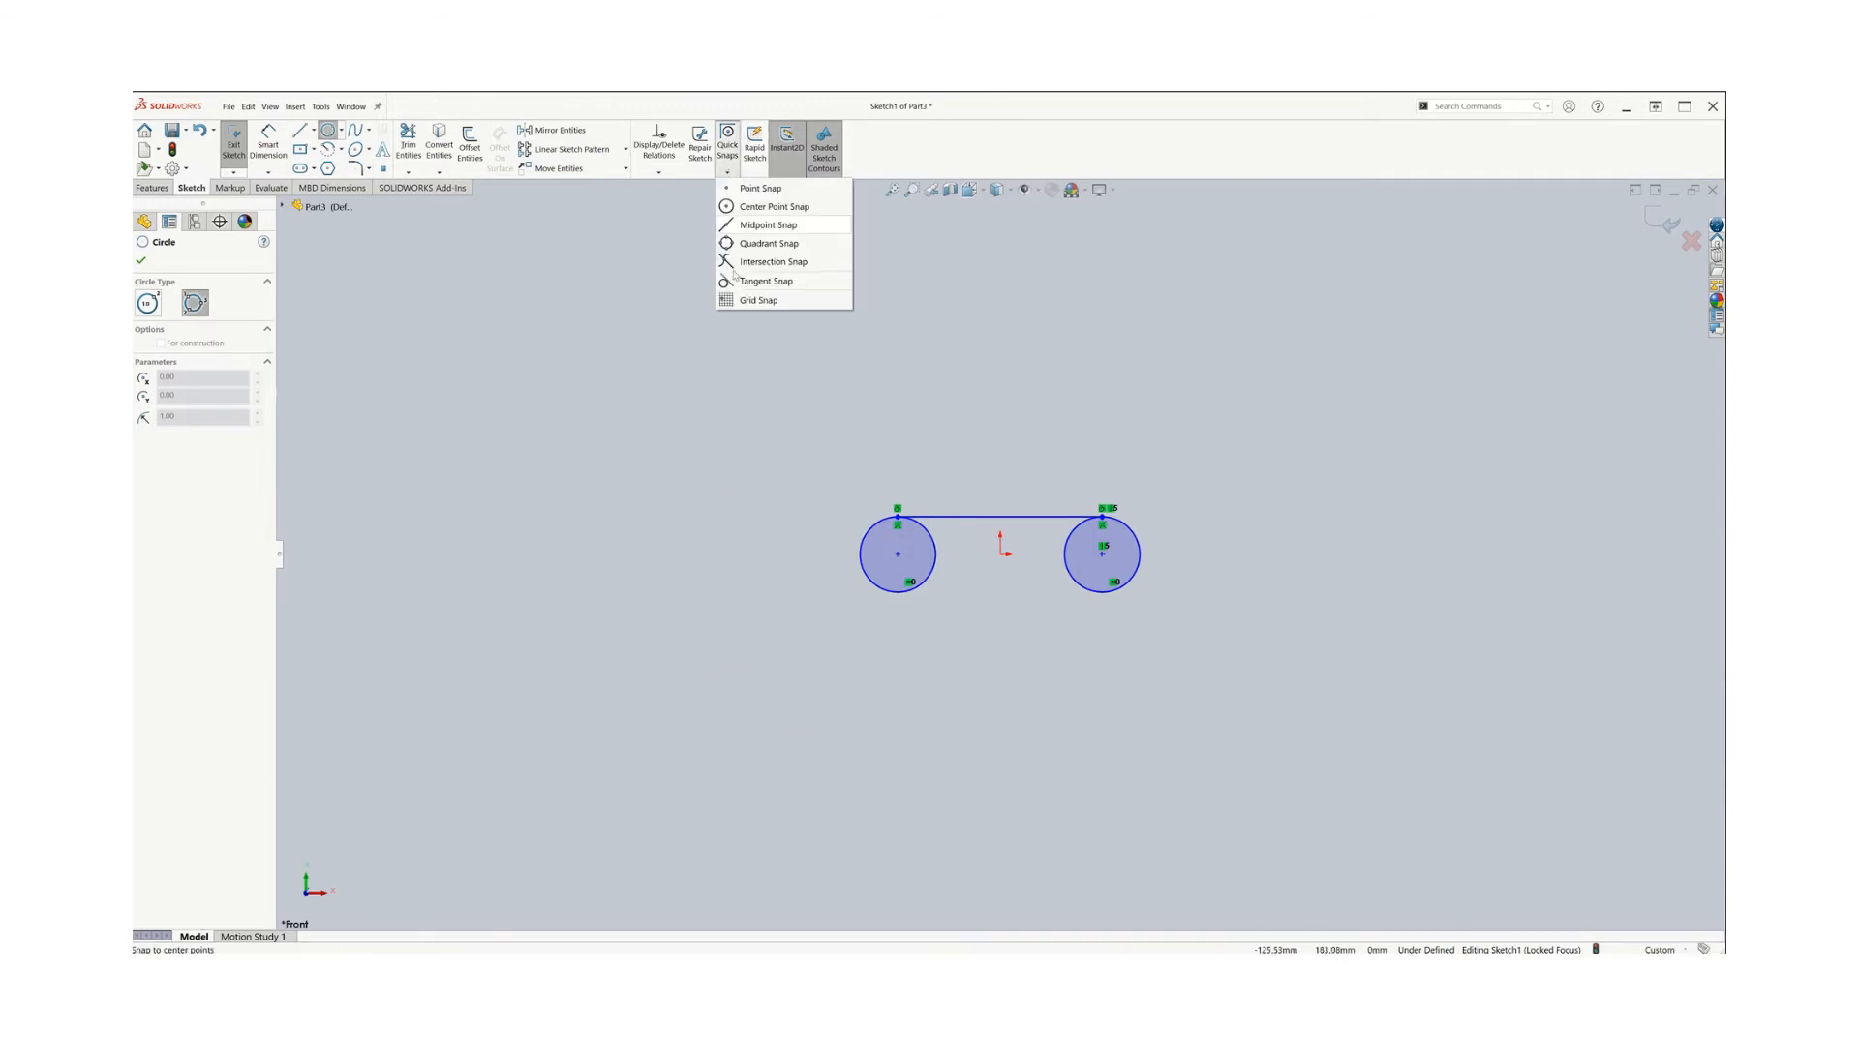
{"action": "left_click", "coordinate": [783, 282]}
{"action": "left_click", "coordinate": [877, 591]}
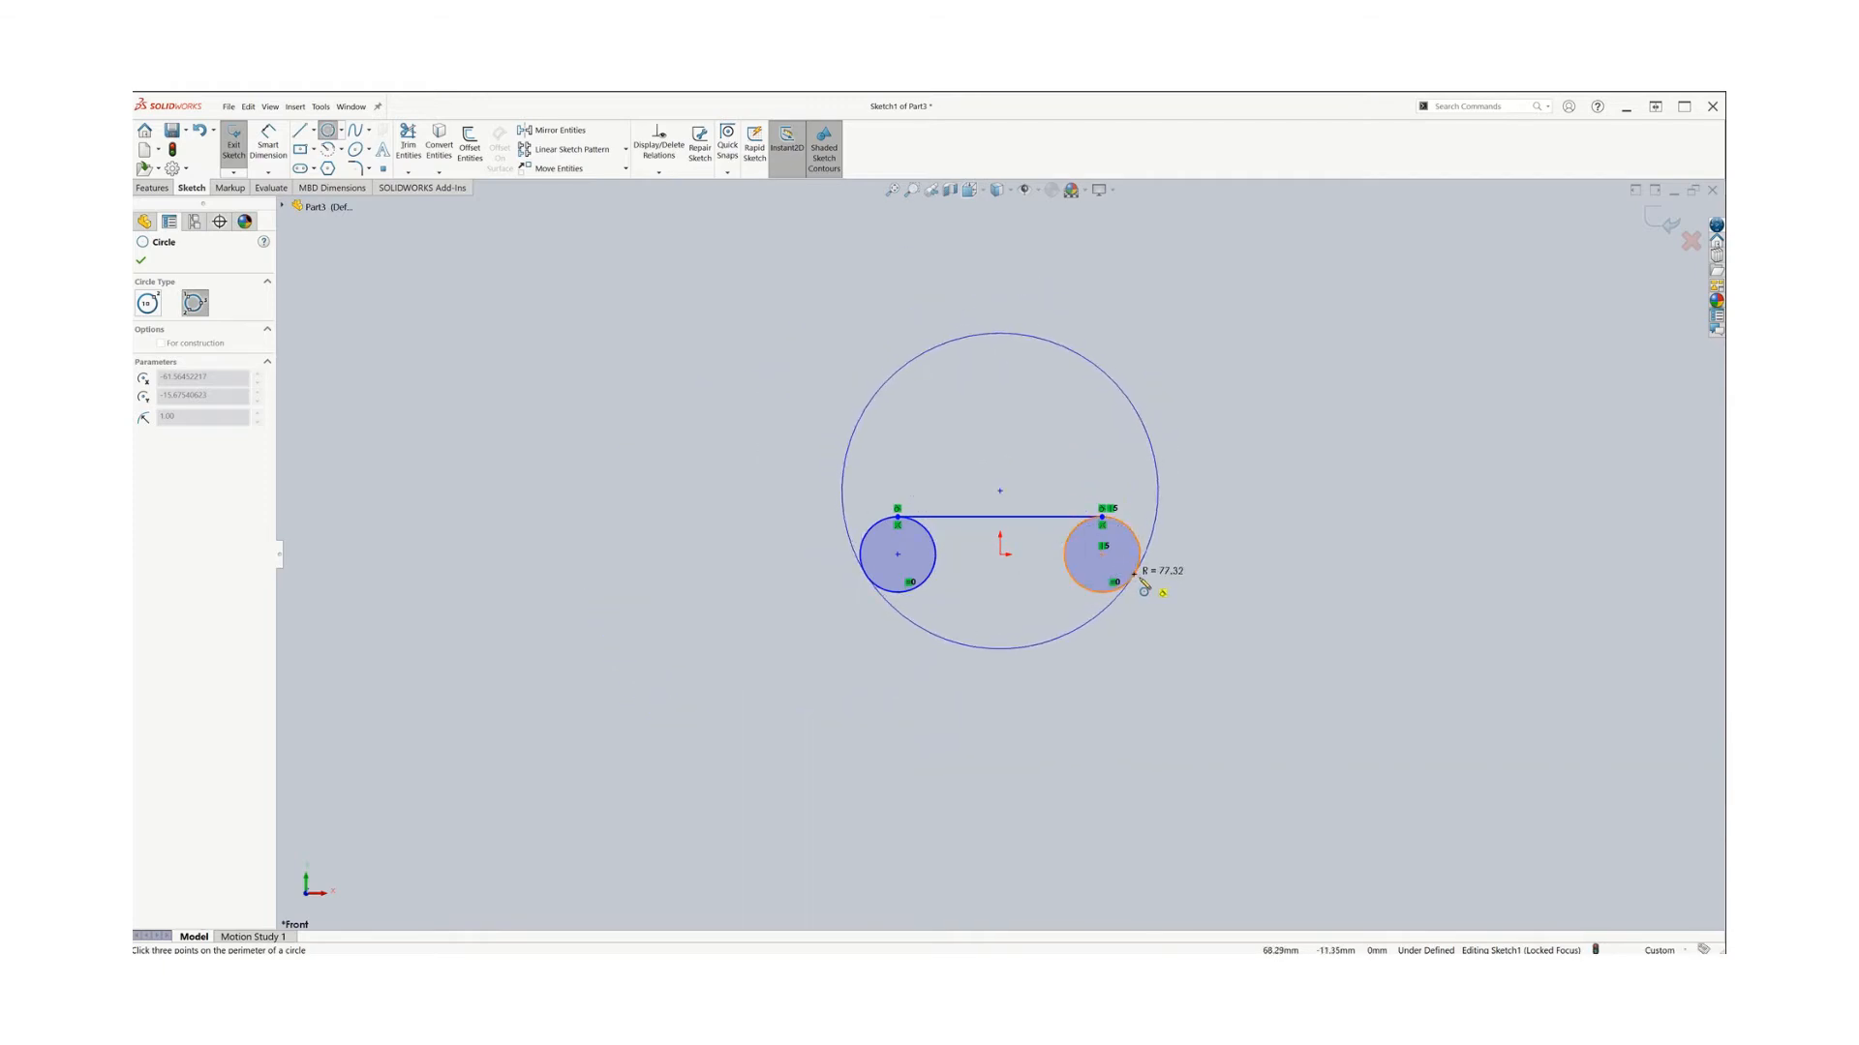
{"action": "left_click", "coordinate": [727, 154]}
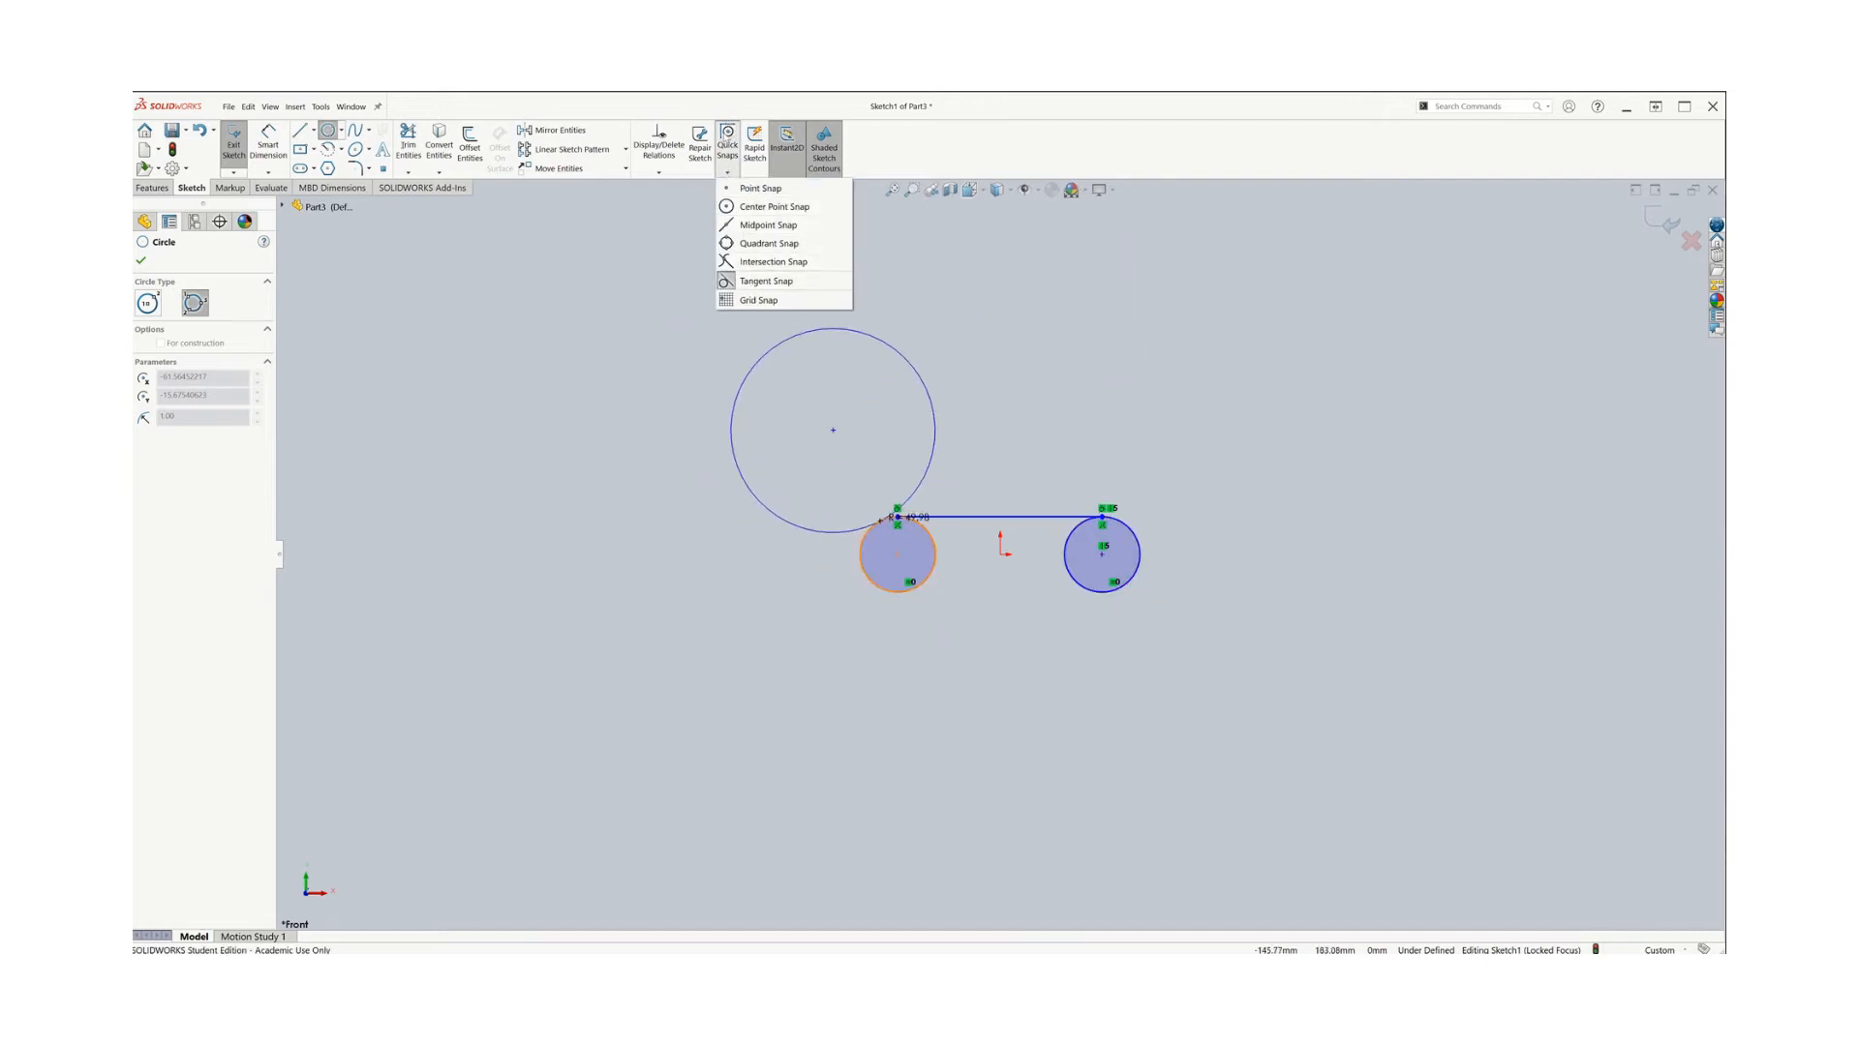
{"action": "left_click", "coordinate": [765, 281]}
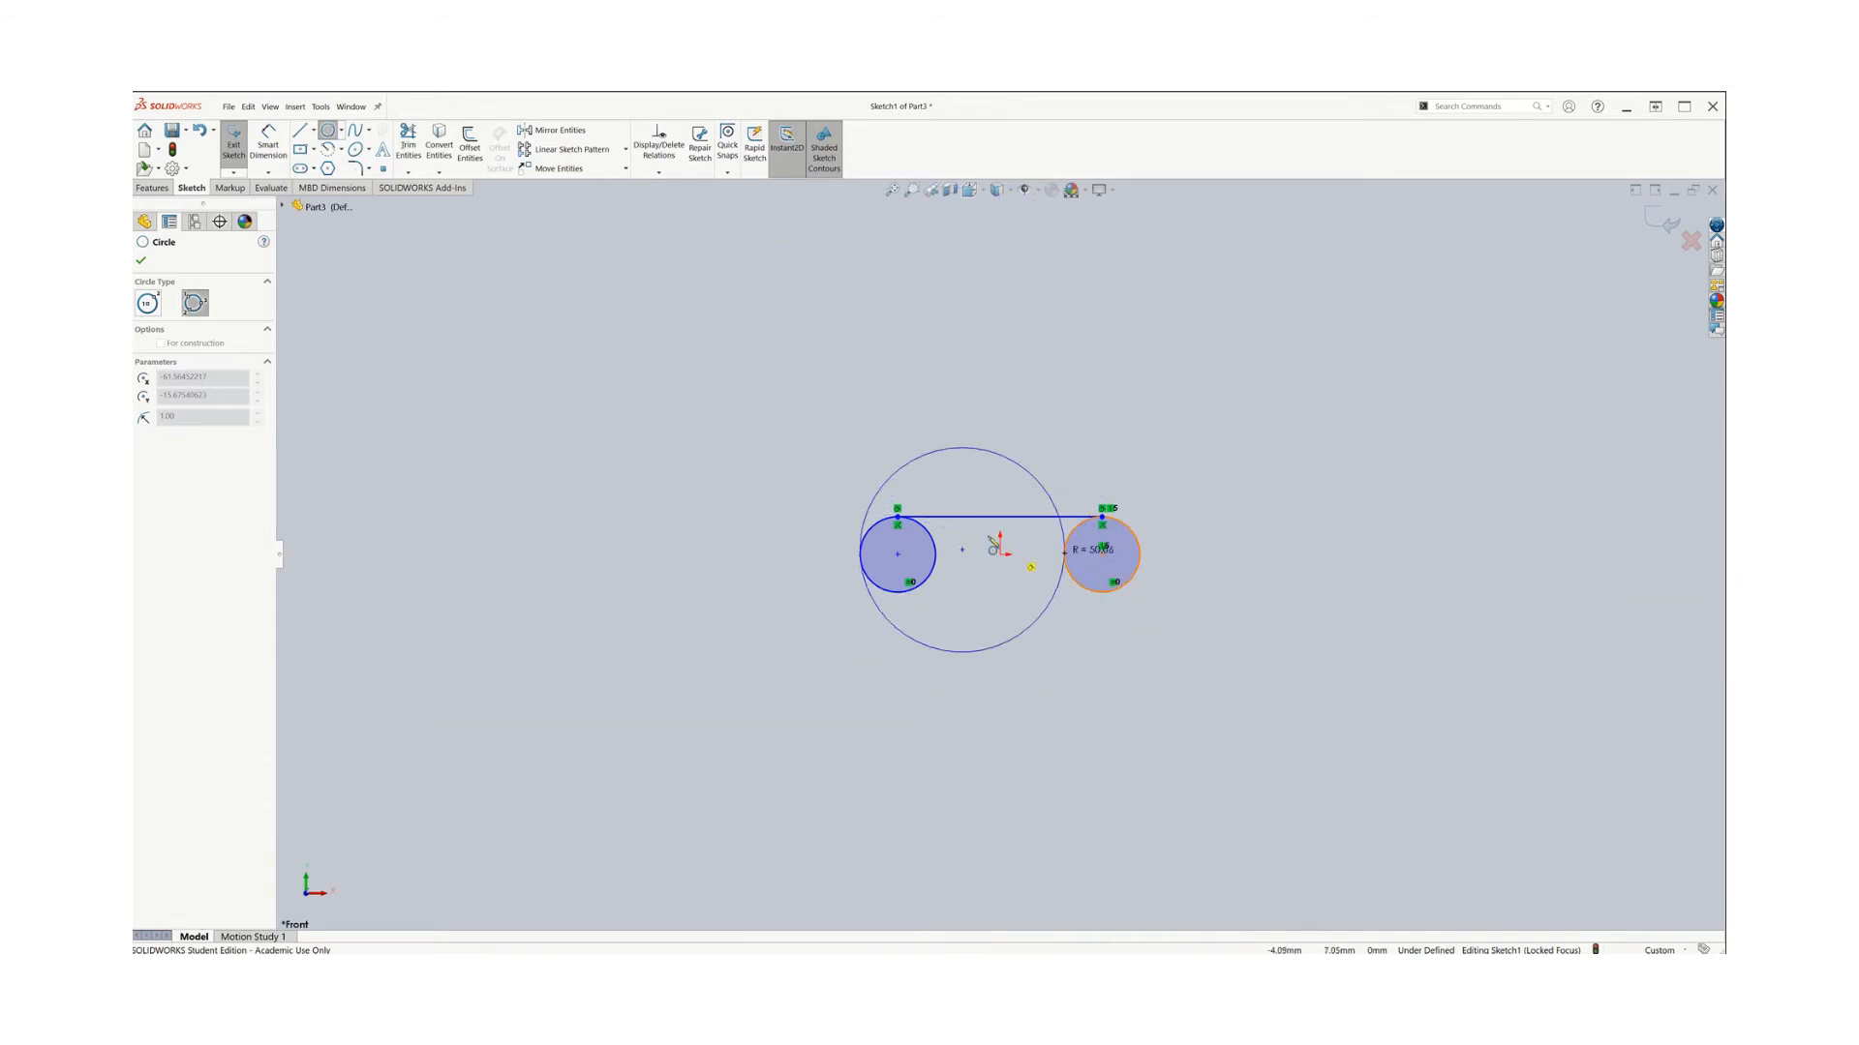
{"action": "left_click", "coordinate": [1118, 578]}
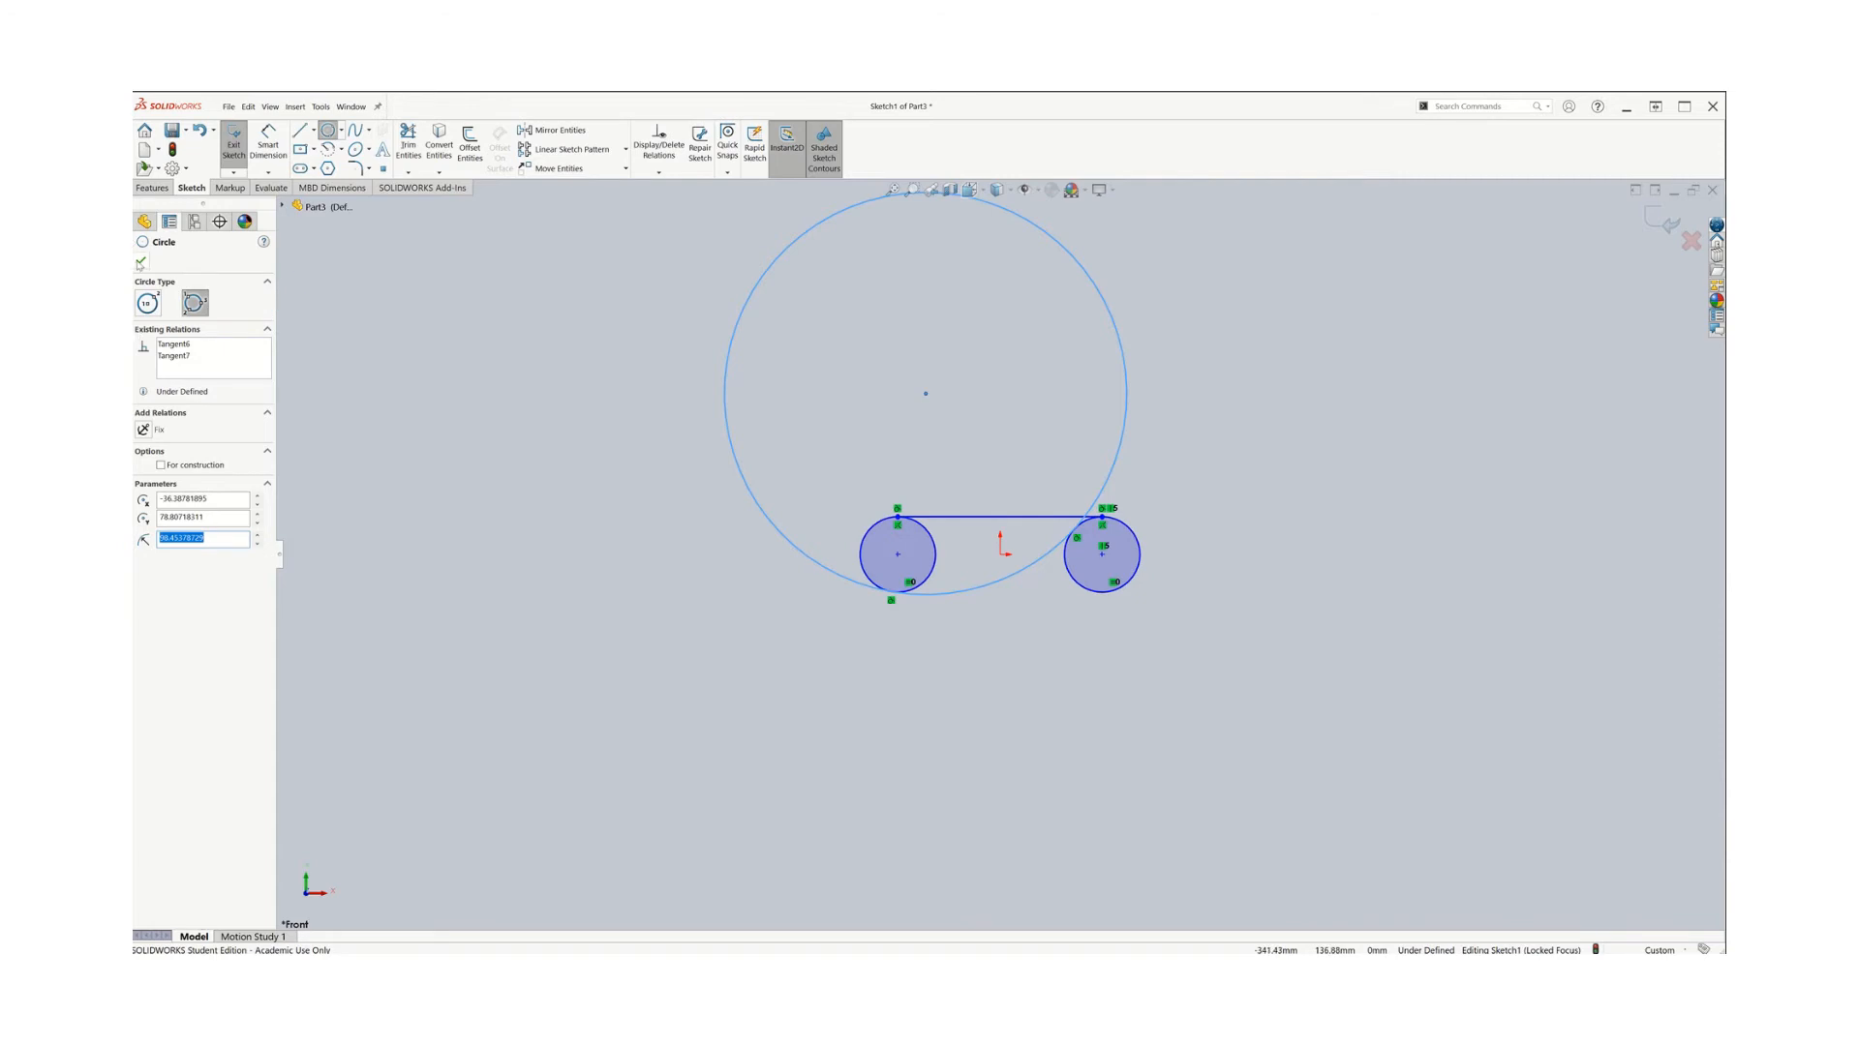
{"action": "left_click", "coordinate": [142, 263]}
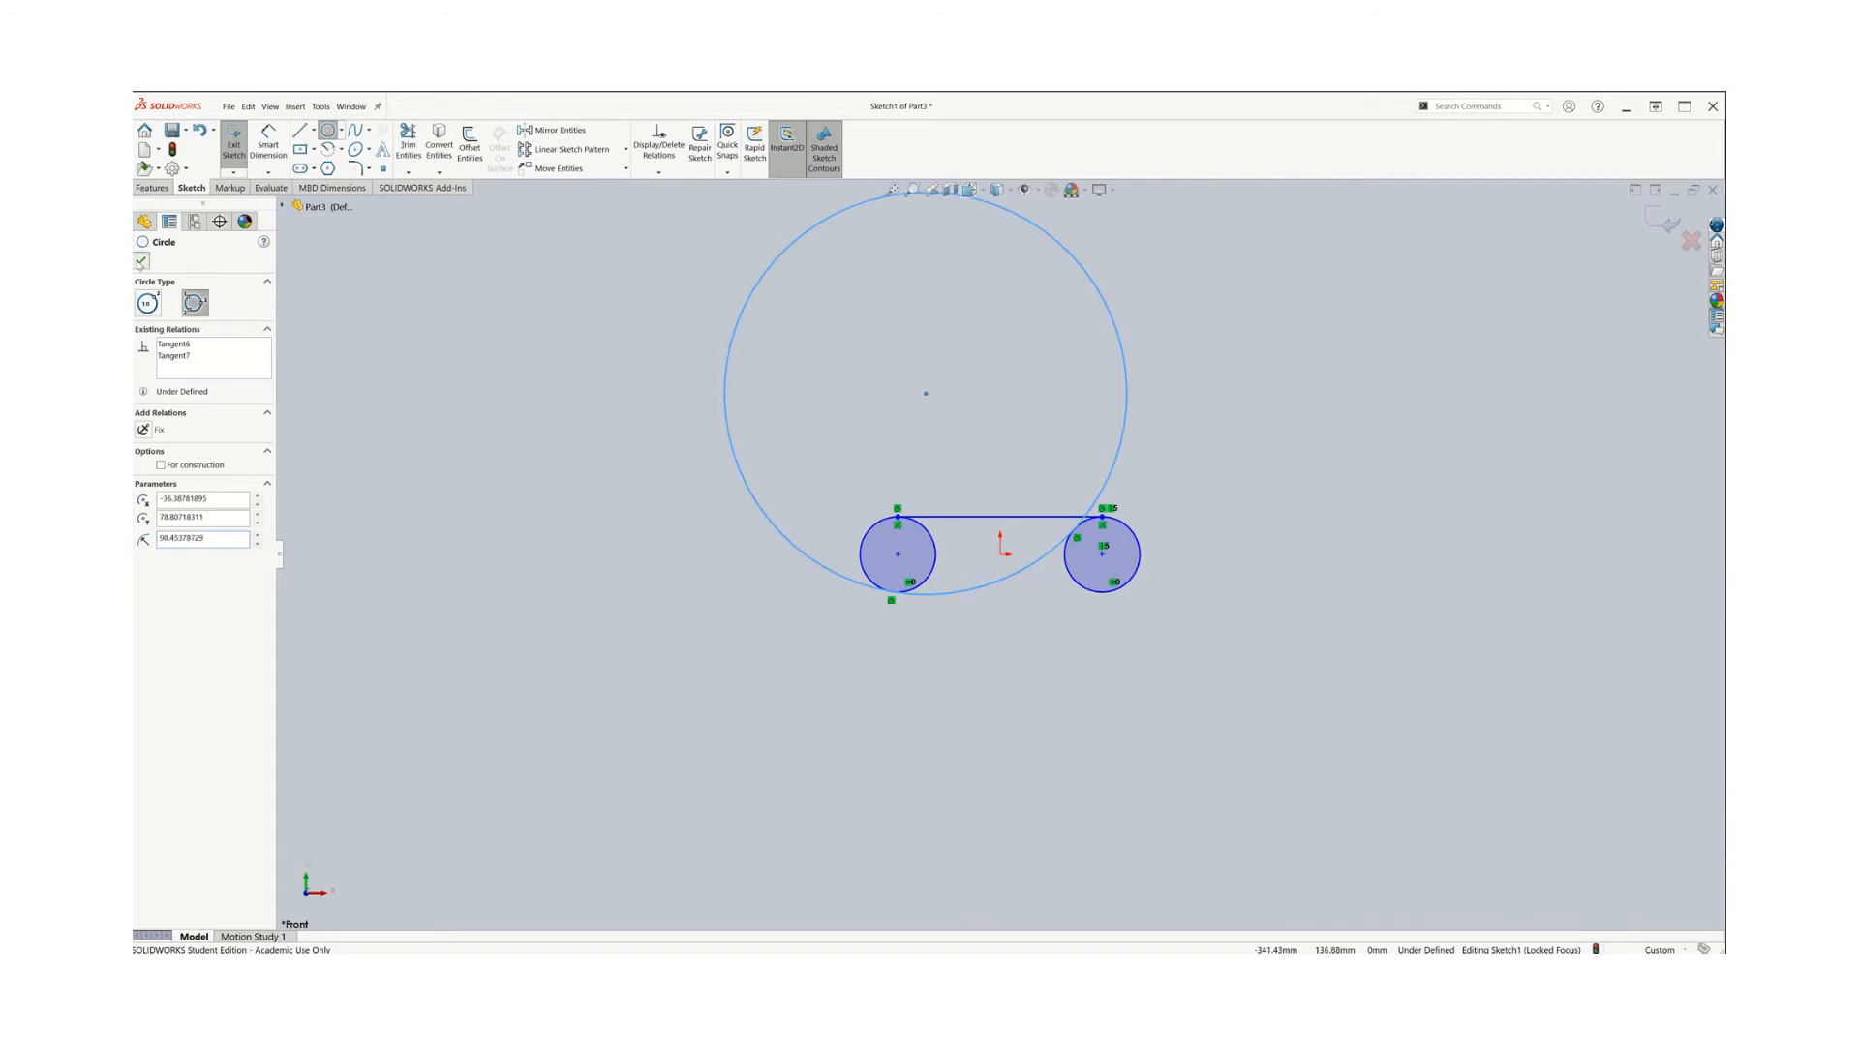
{"action": "right_click", "coordinate": [1118, 335]}
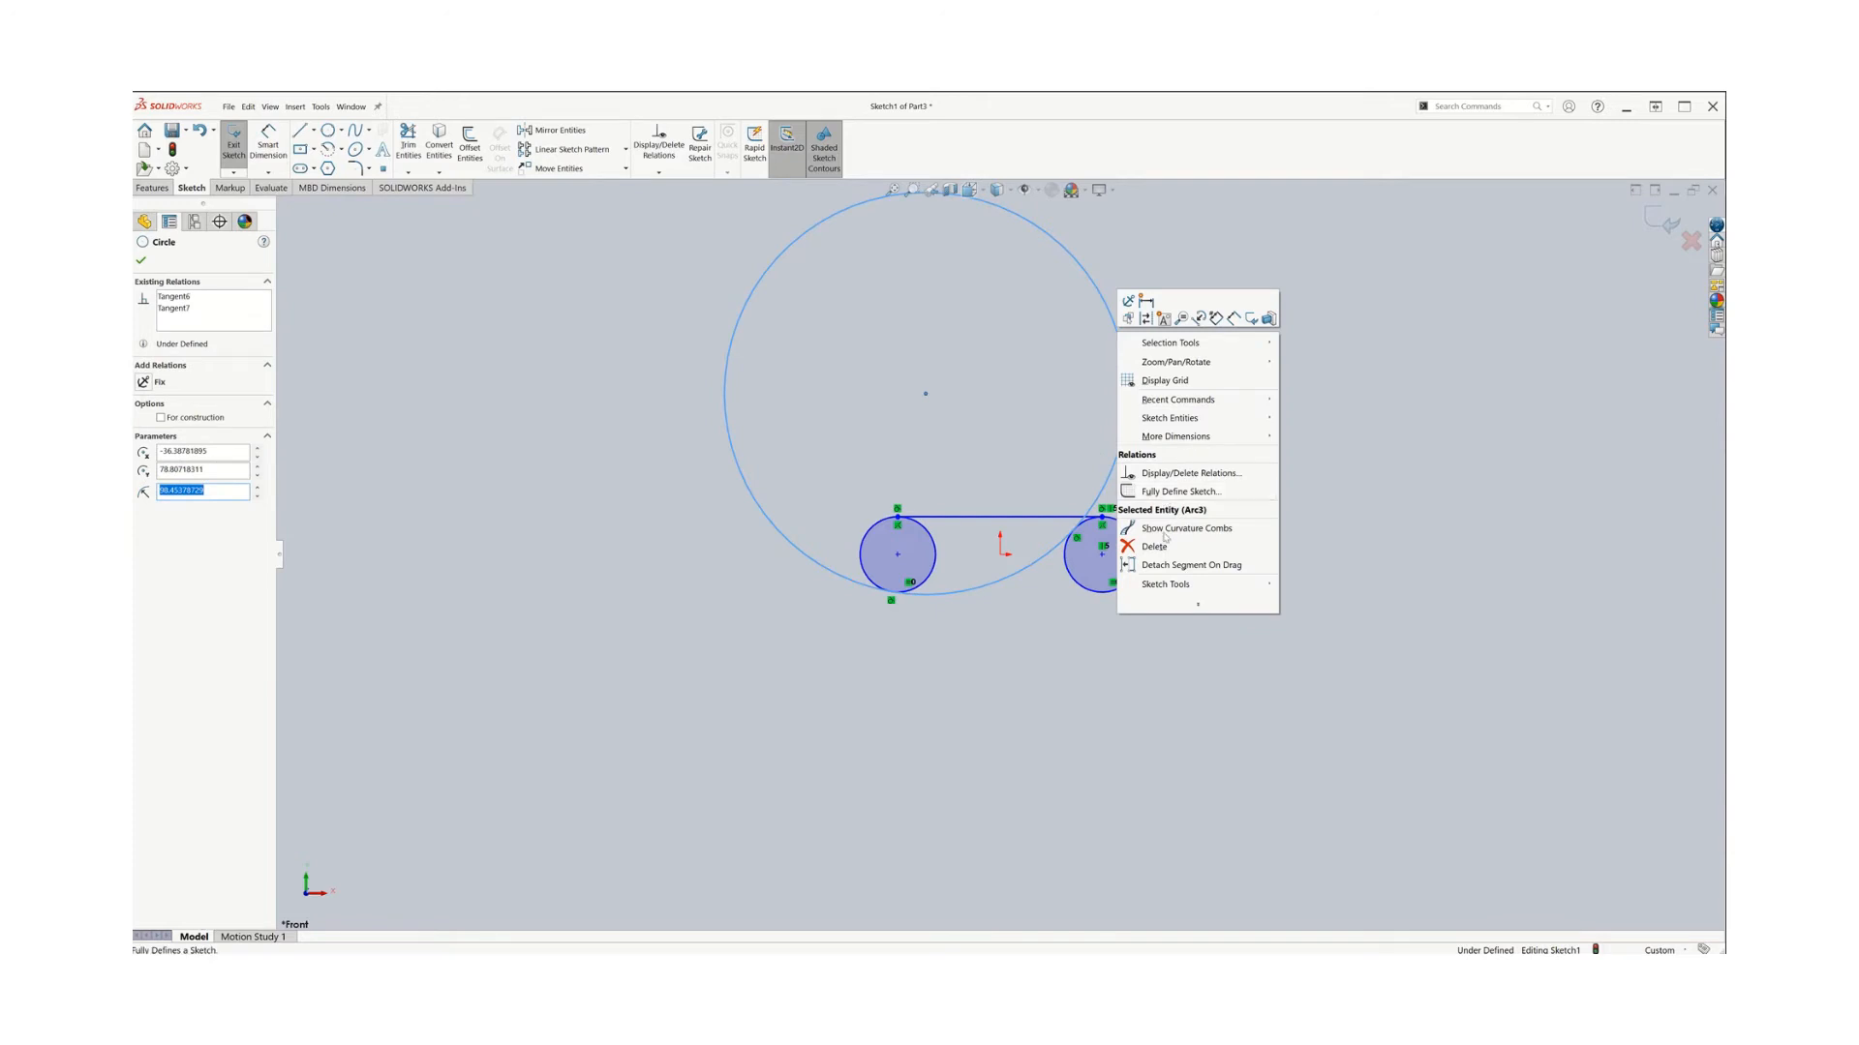
{"action": "left_click", "coordinate": [1154, 547]}
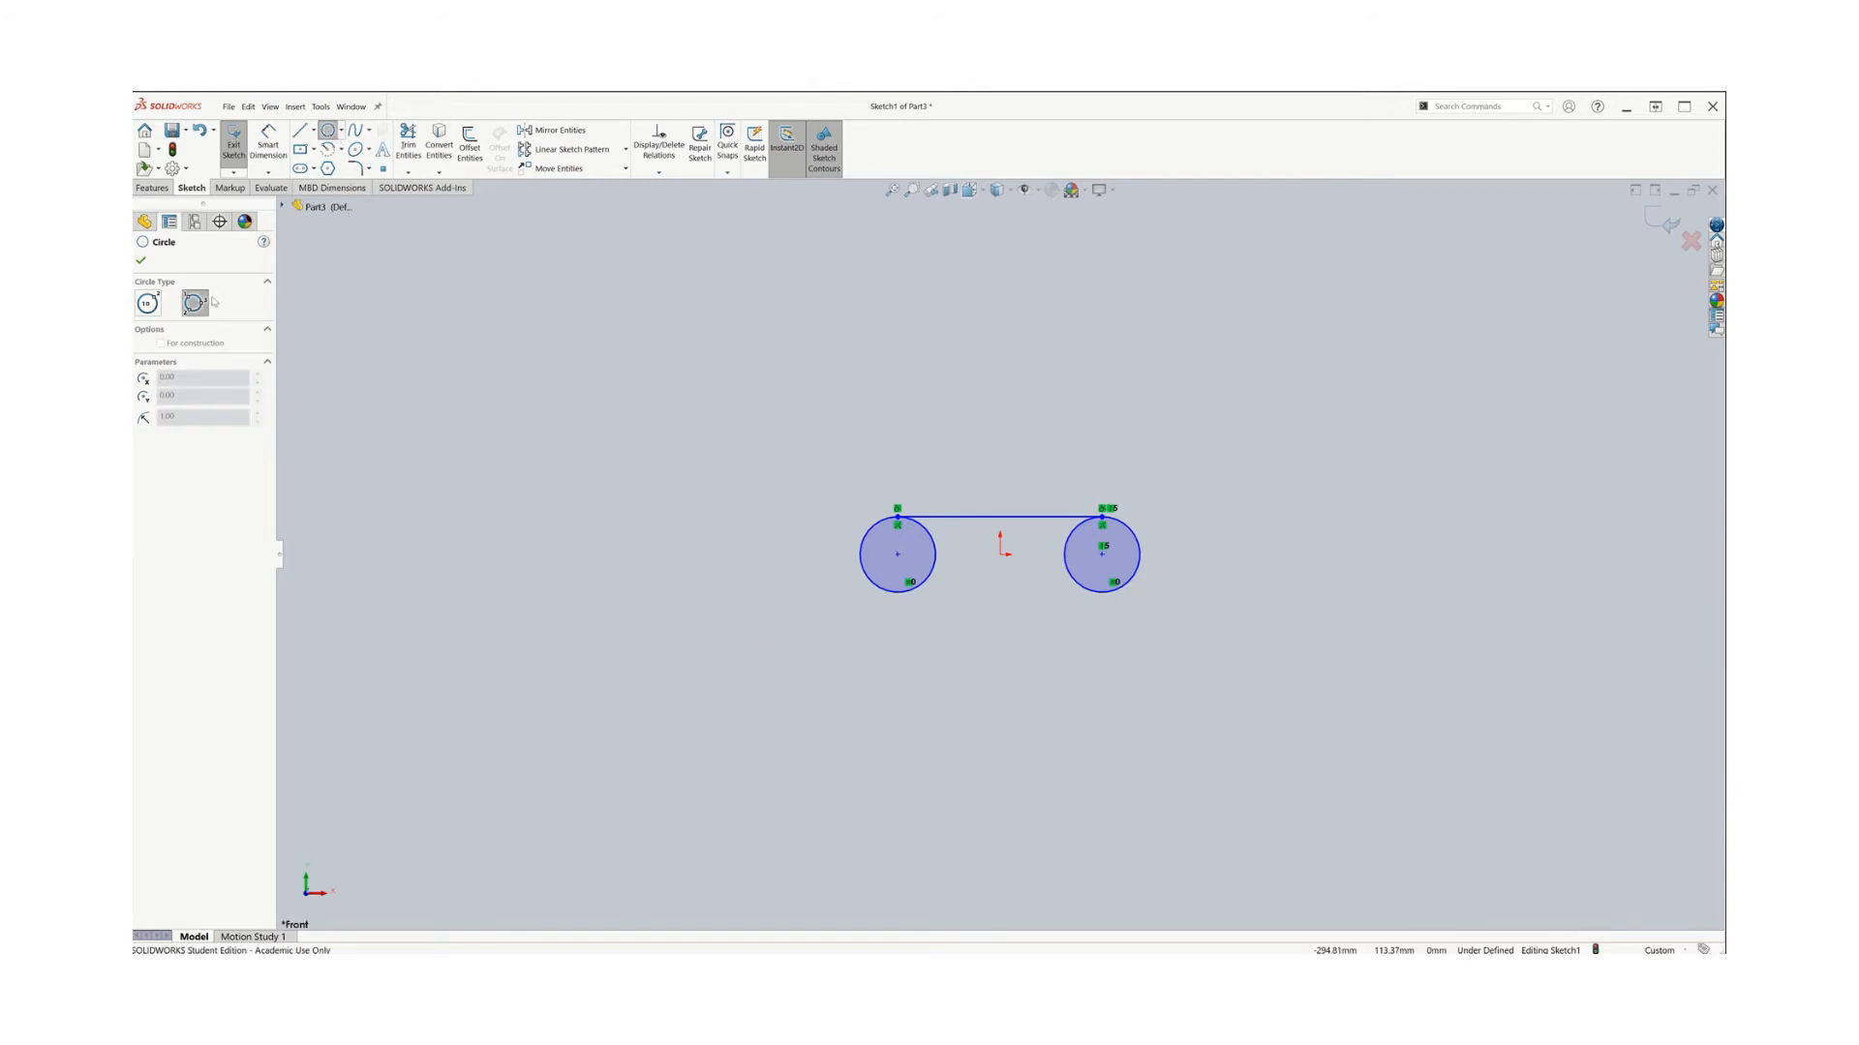
Draw a large centre-point circle centred above the origin, enclosing both small circles
{"action": "left_click", "coordinate": [147, 303]}
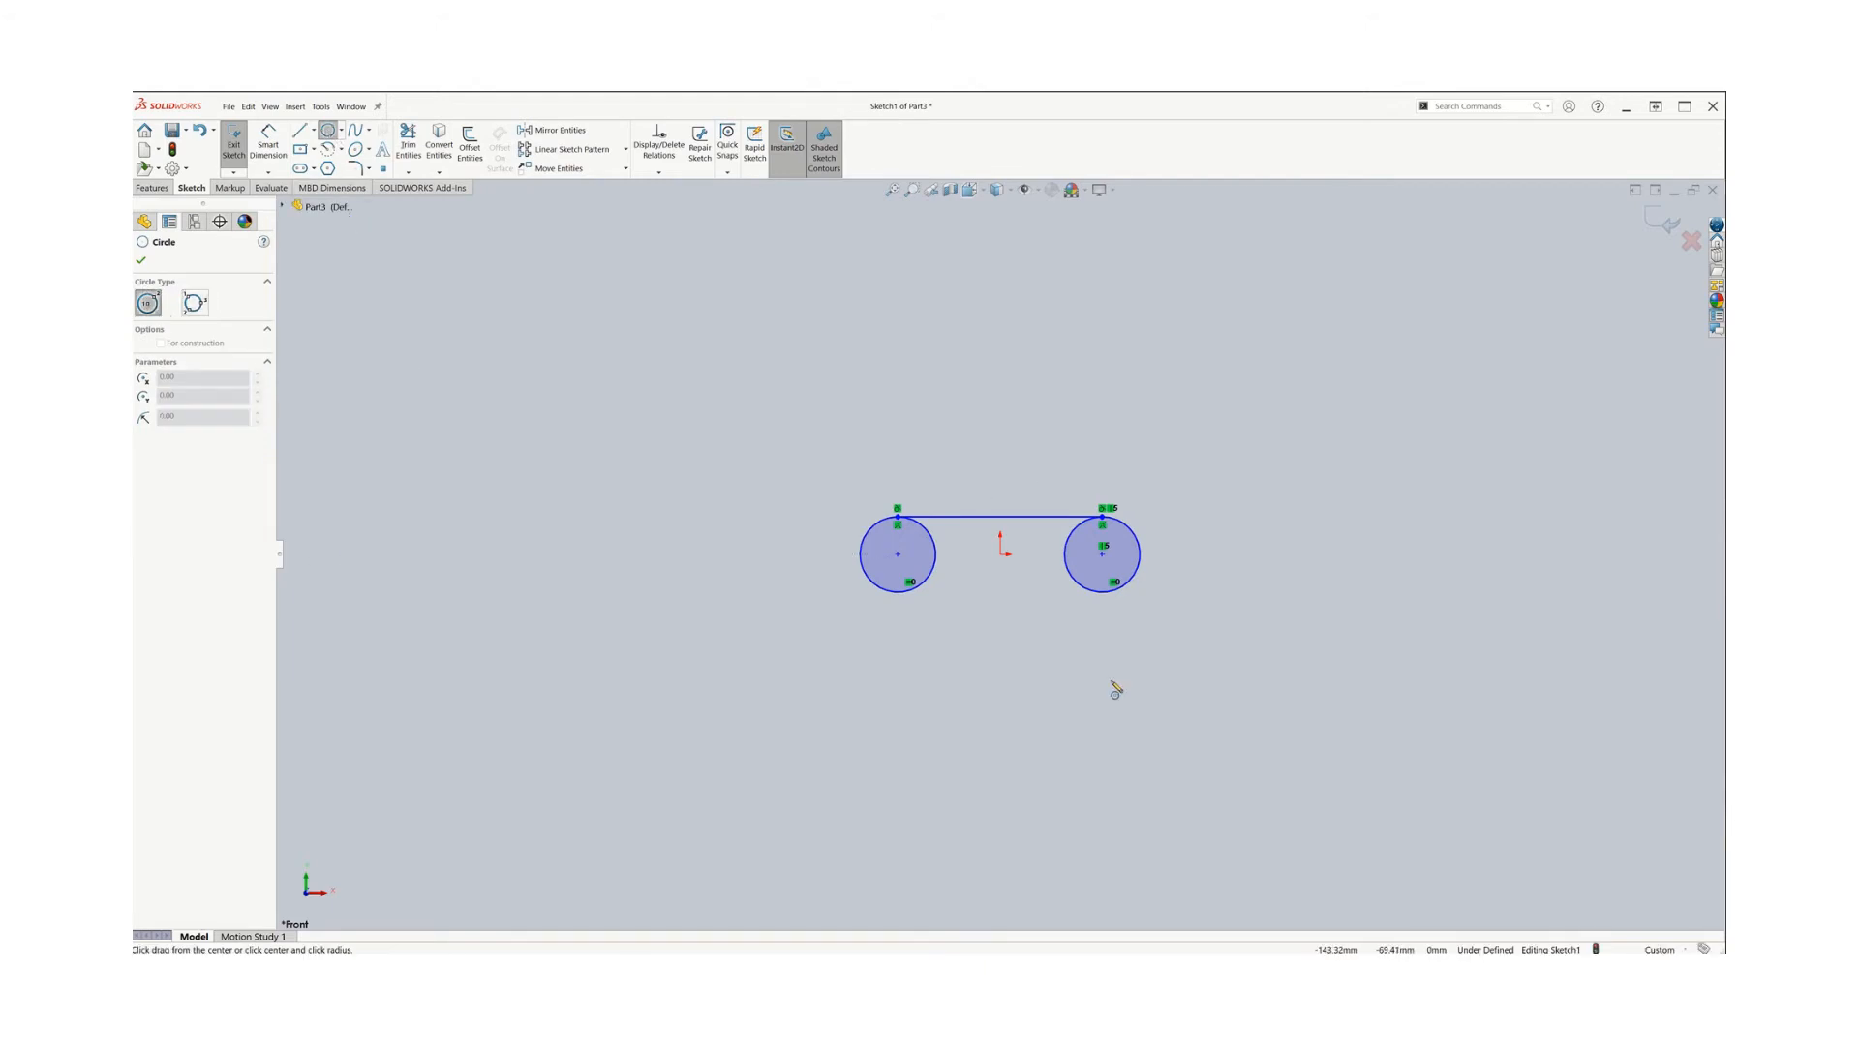
{"action": "left_click", "coordinate": [999, 308]}
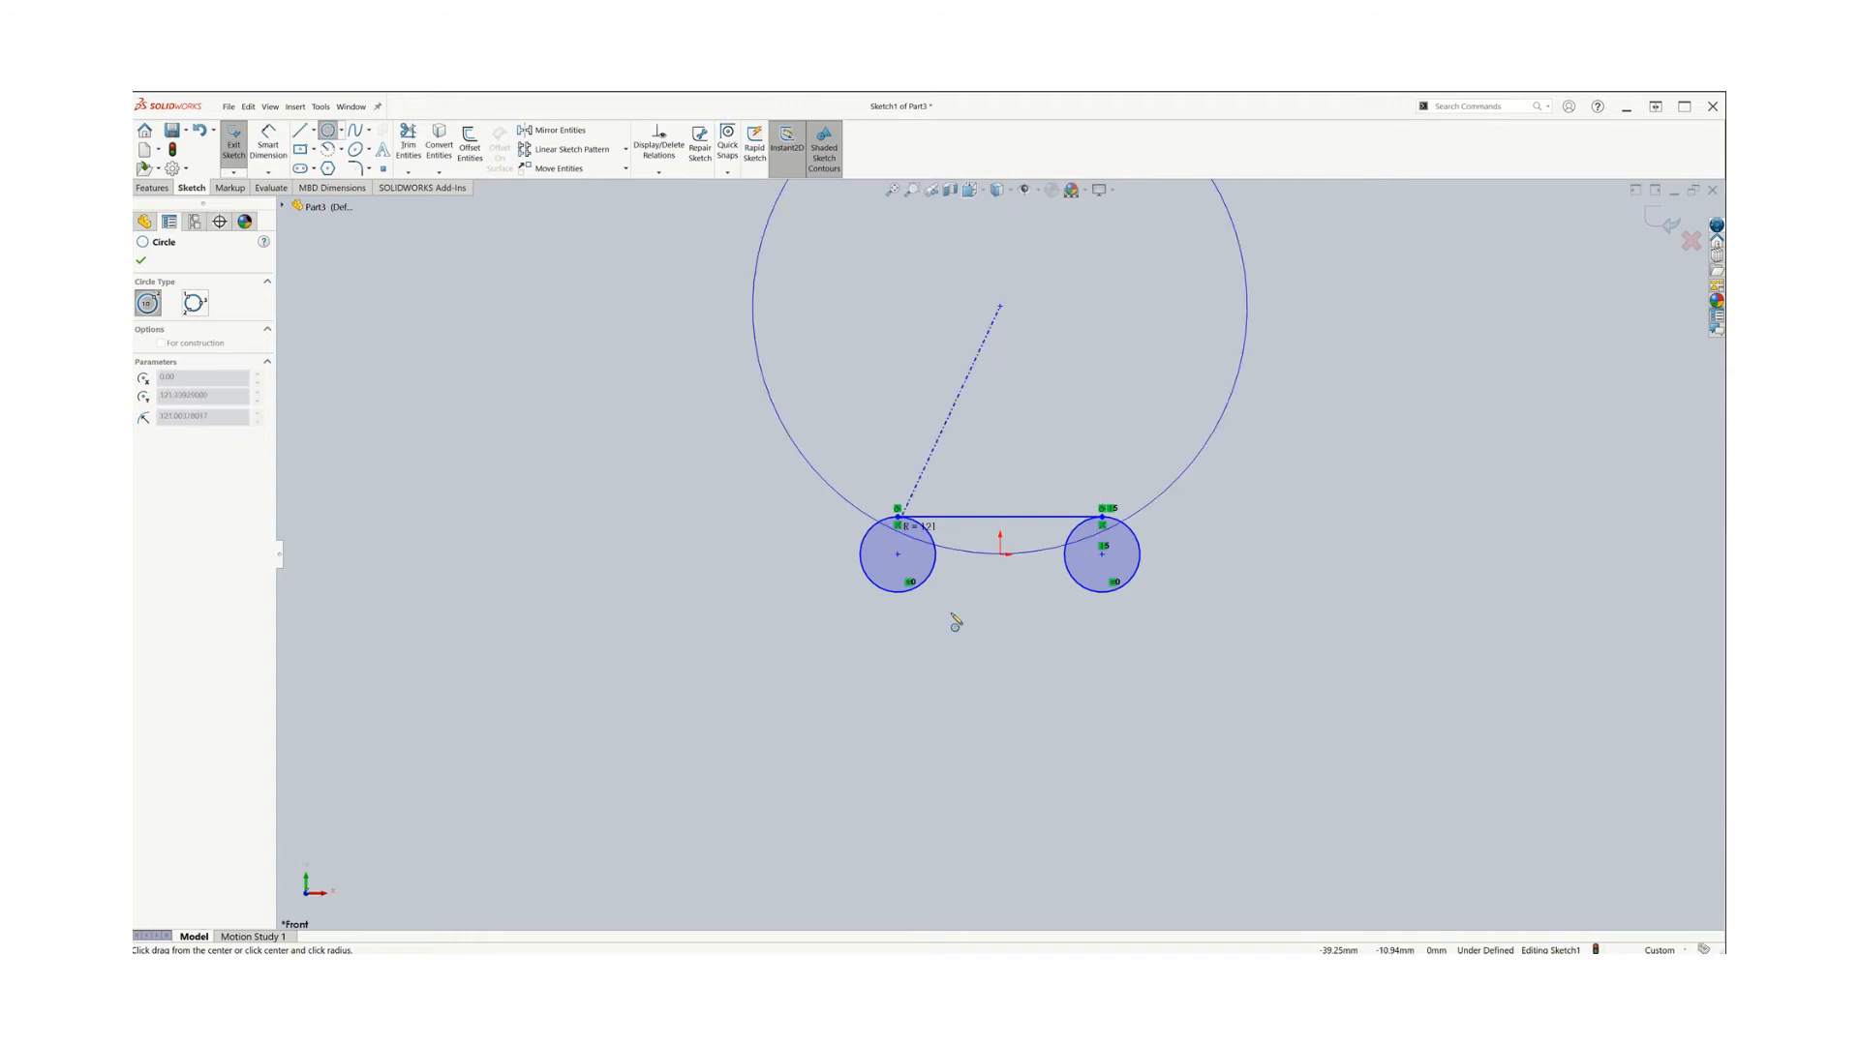
{"action": "left_click", "coordinate": [1037, 646]}
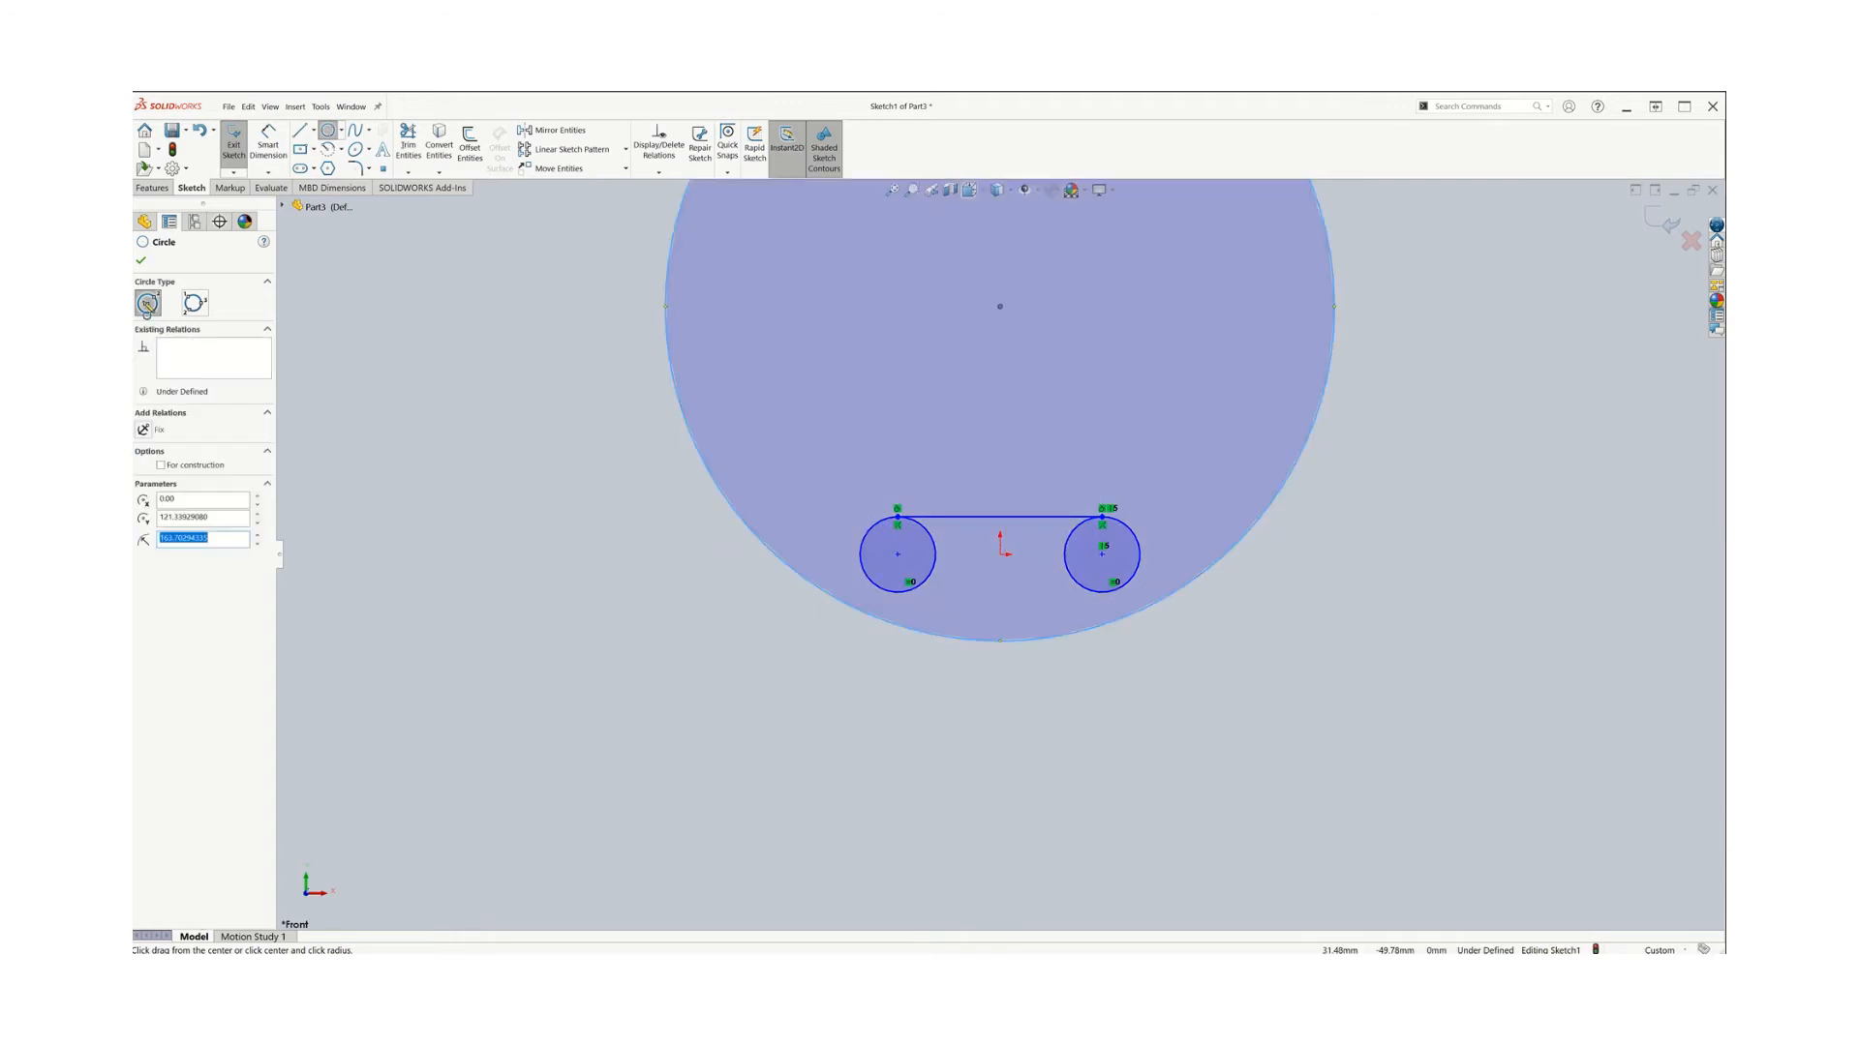
{"action": "left_click", "coordinate": [341, 130]}
{"action": "left_click", "coordinate": [366, 168]}
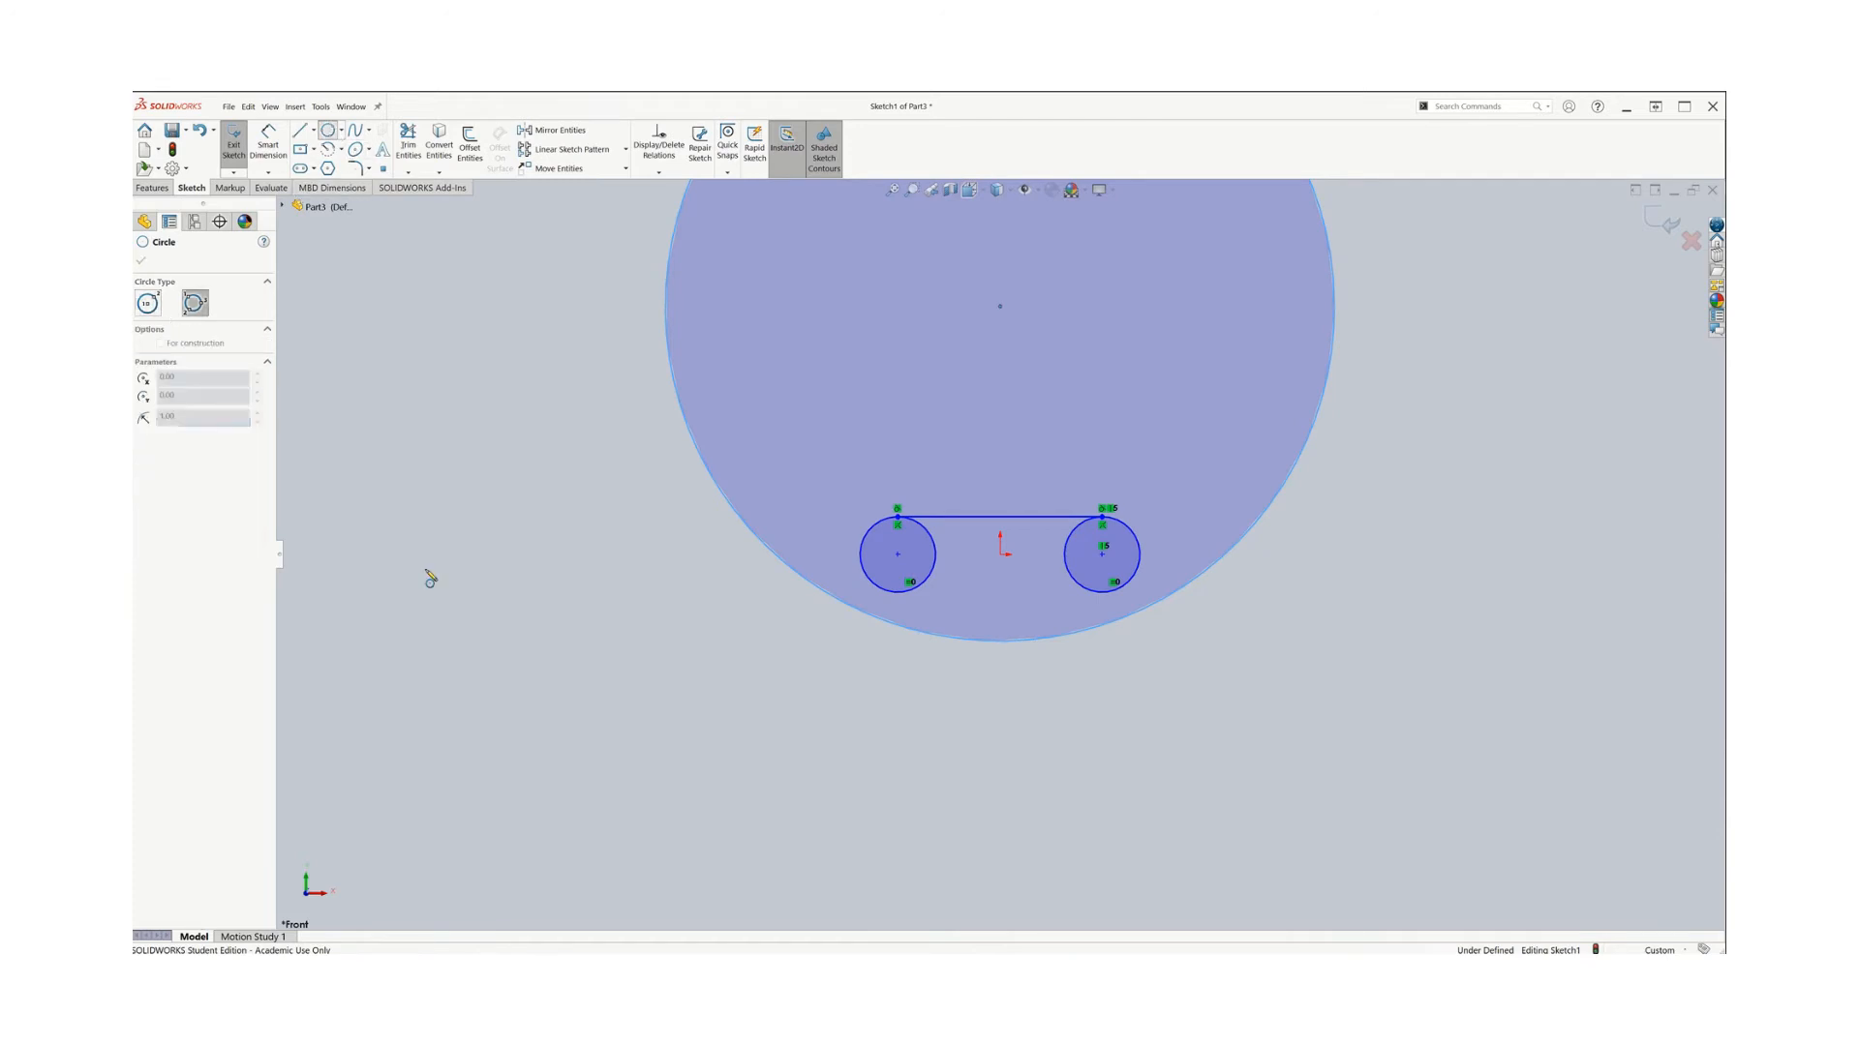
{"action": "left_click", "coordinate": [519, 569]}
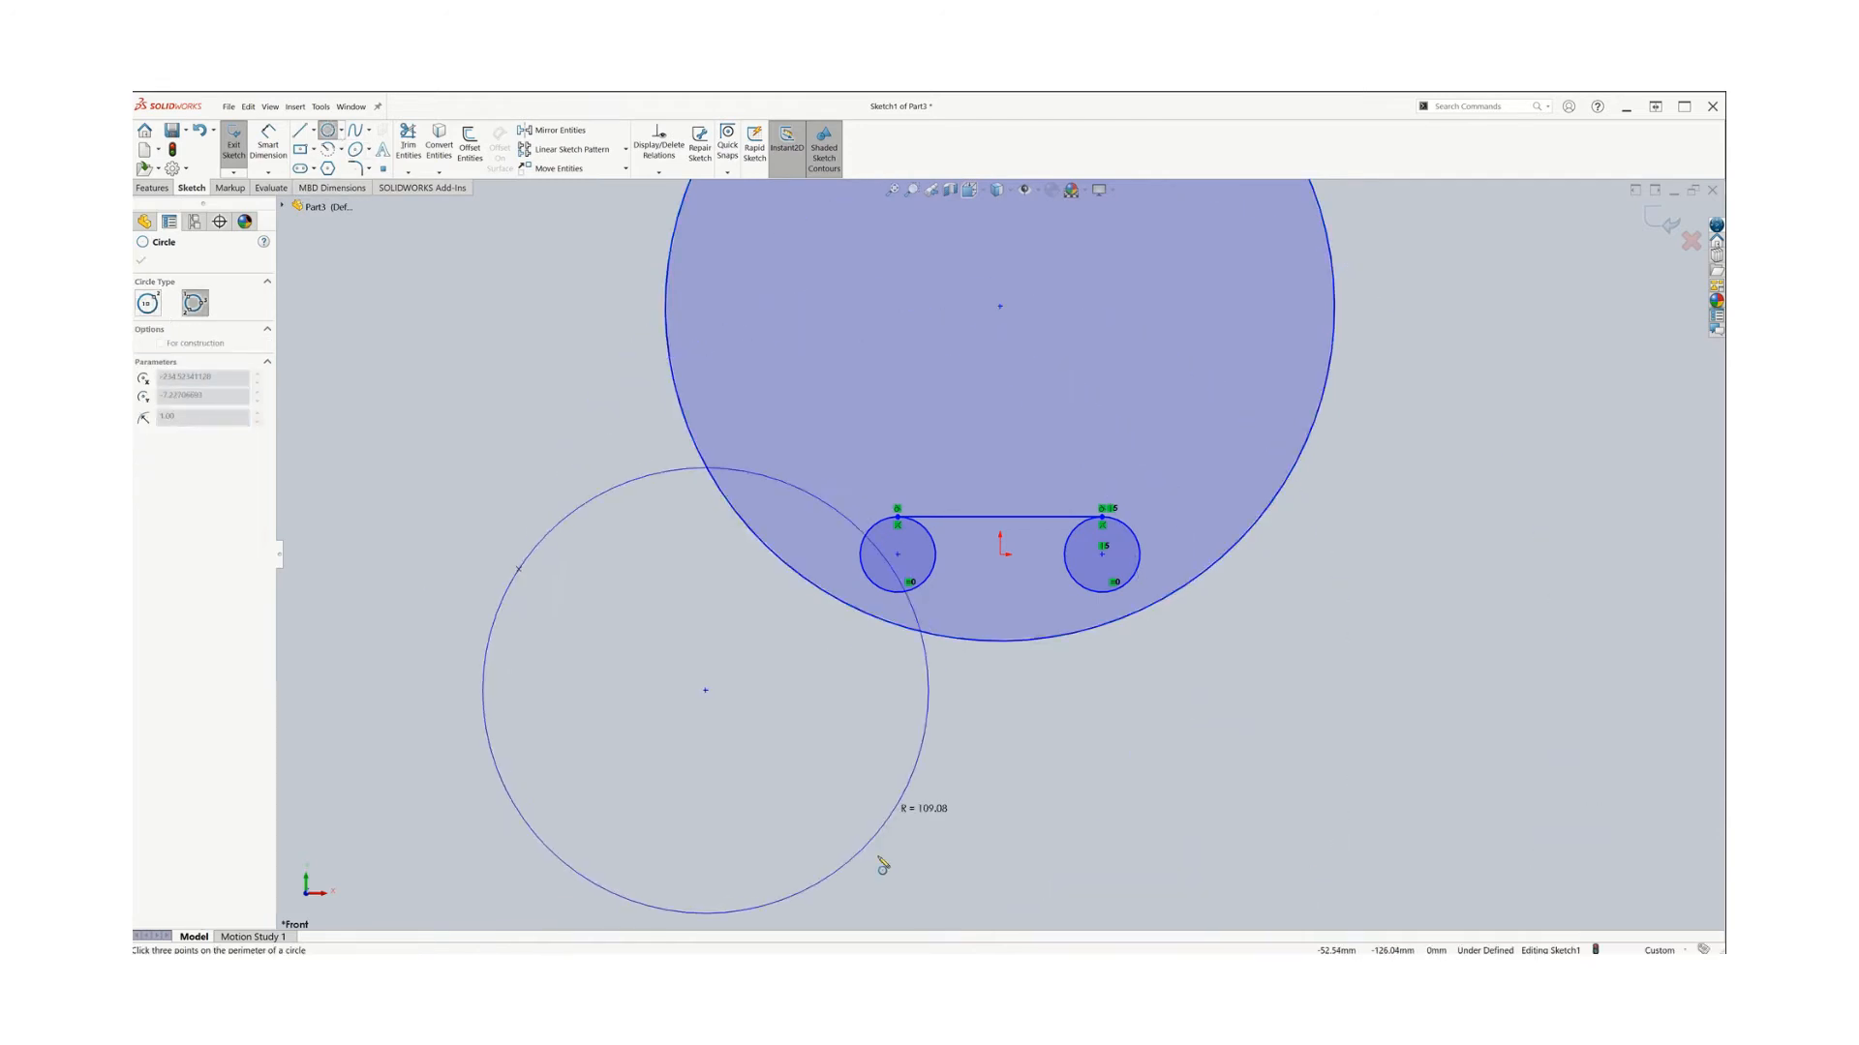
{"action": "key", "text": "Escape"}
{"action": "key", "text": "Escape"}
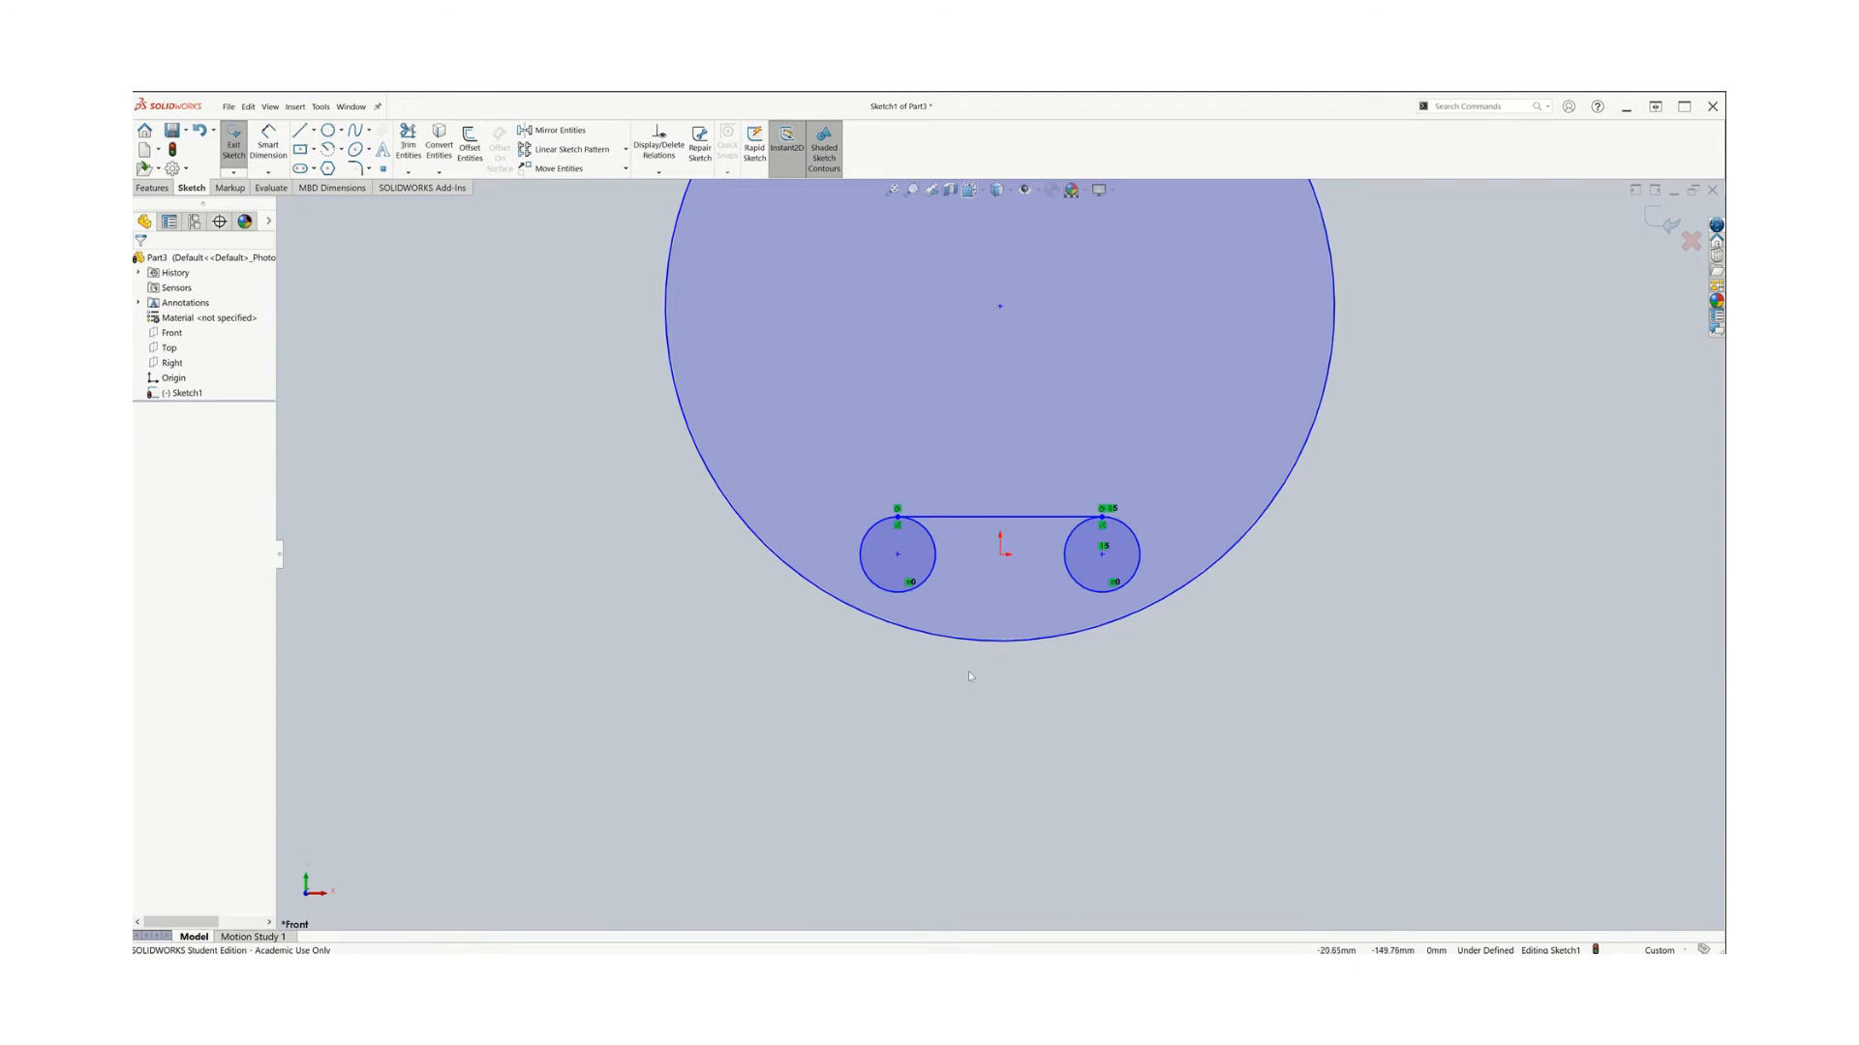
Add a Tangent relation between the large circle and the left small circle
{"action": "key", "text": "z"}
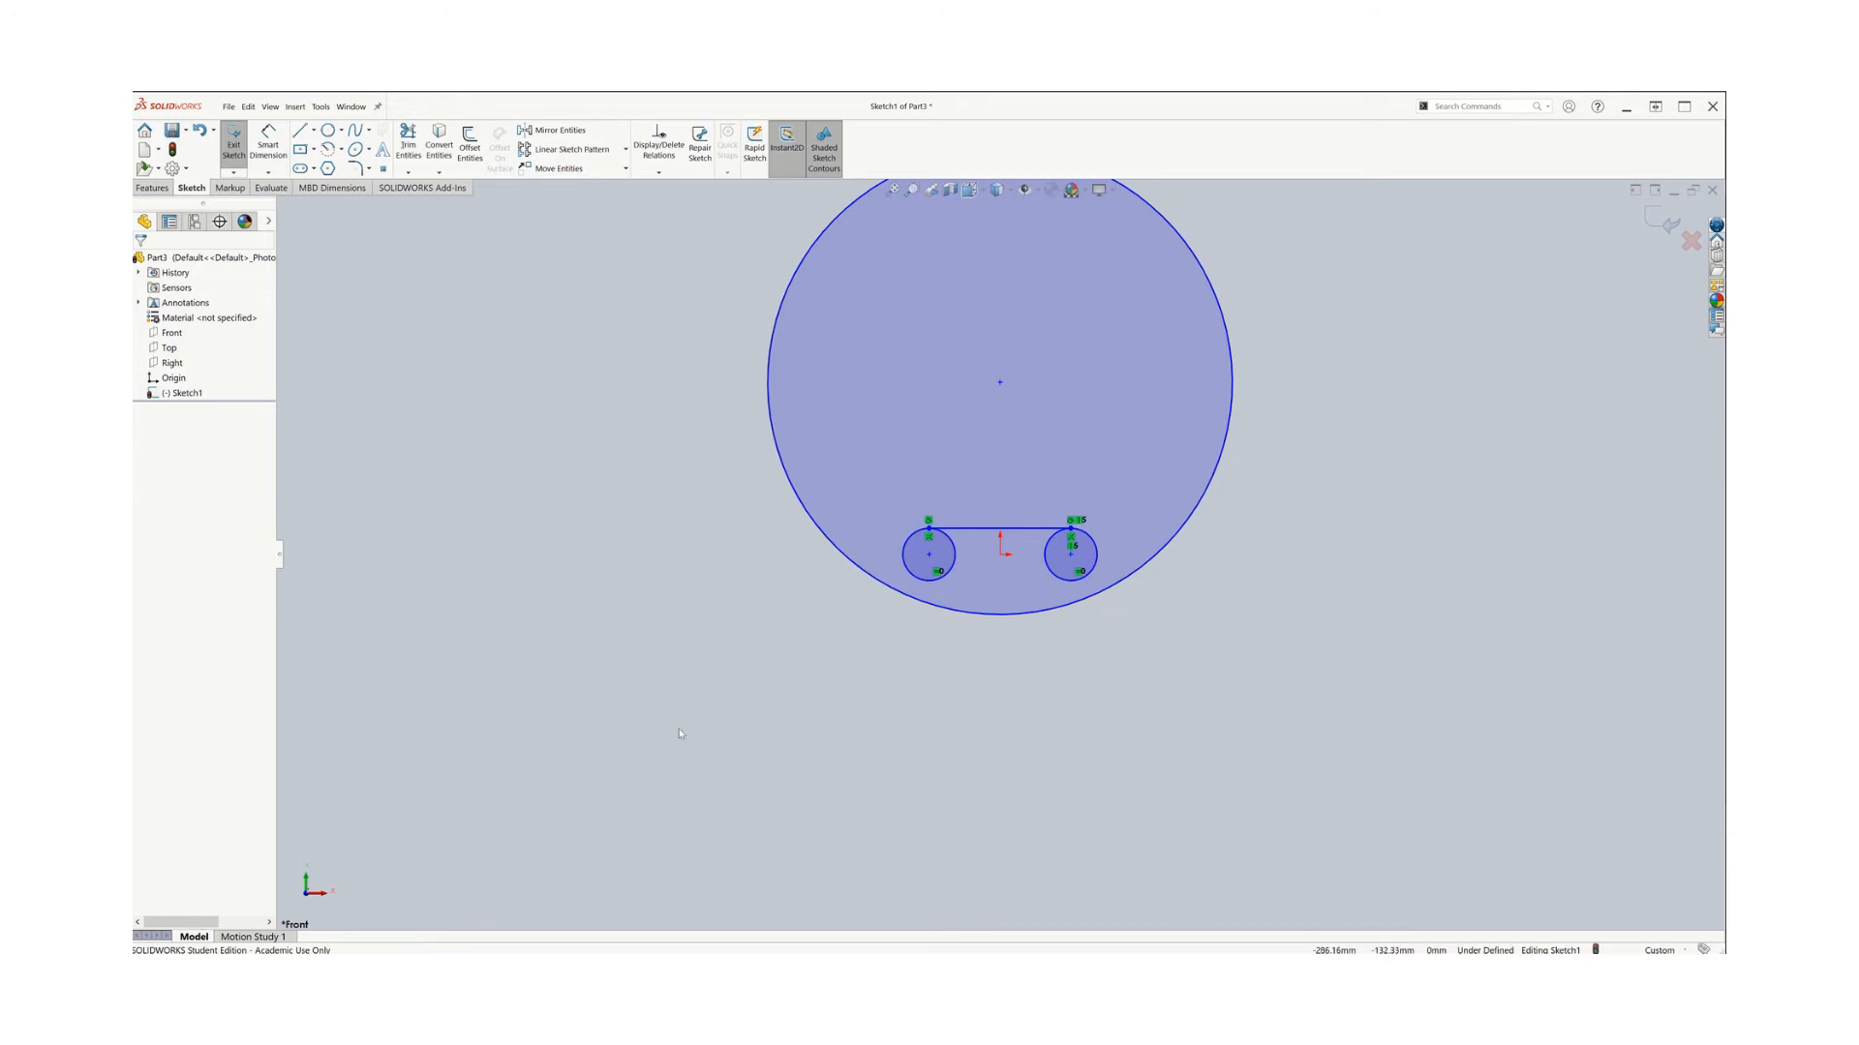
{"action": "left_click", "coordinate": [910, 573]}
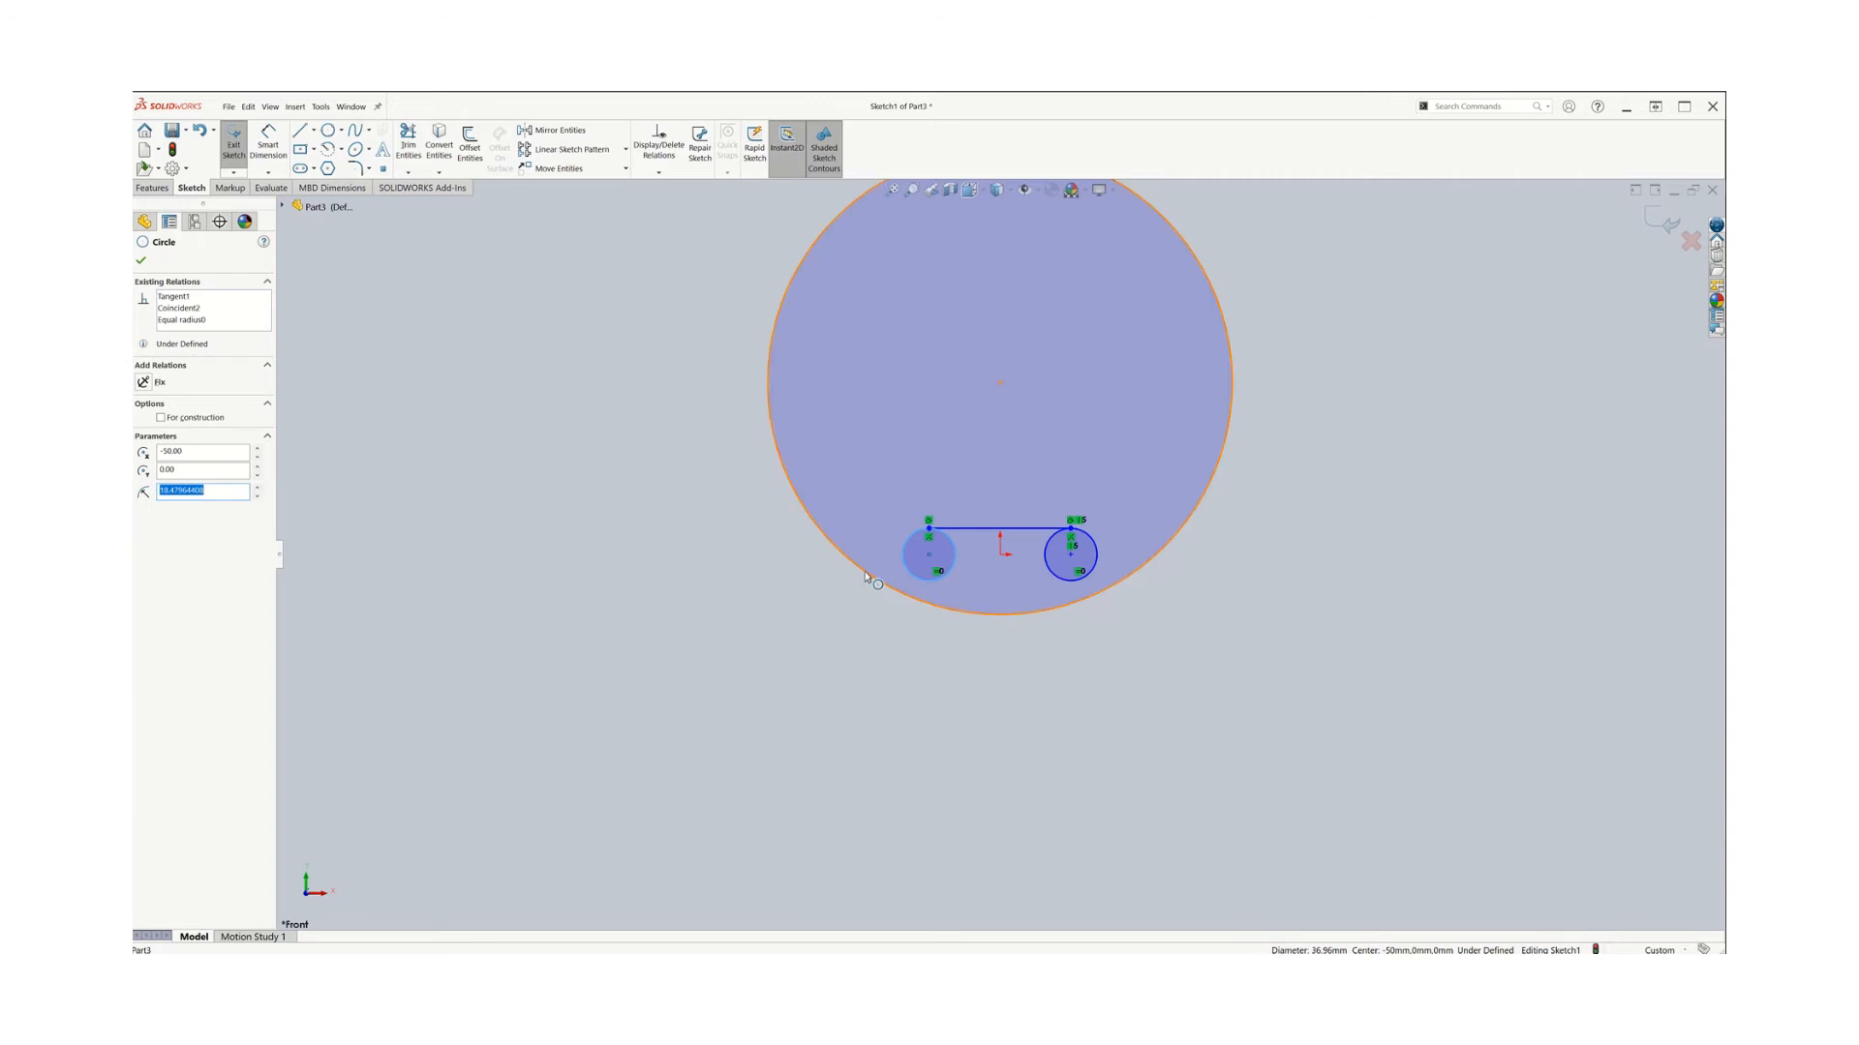
{"action": "left_click", "coordinate": [867, 578], "text": "ctrl"}
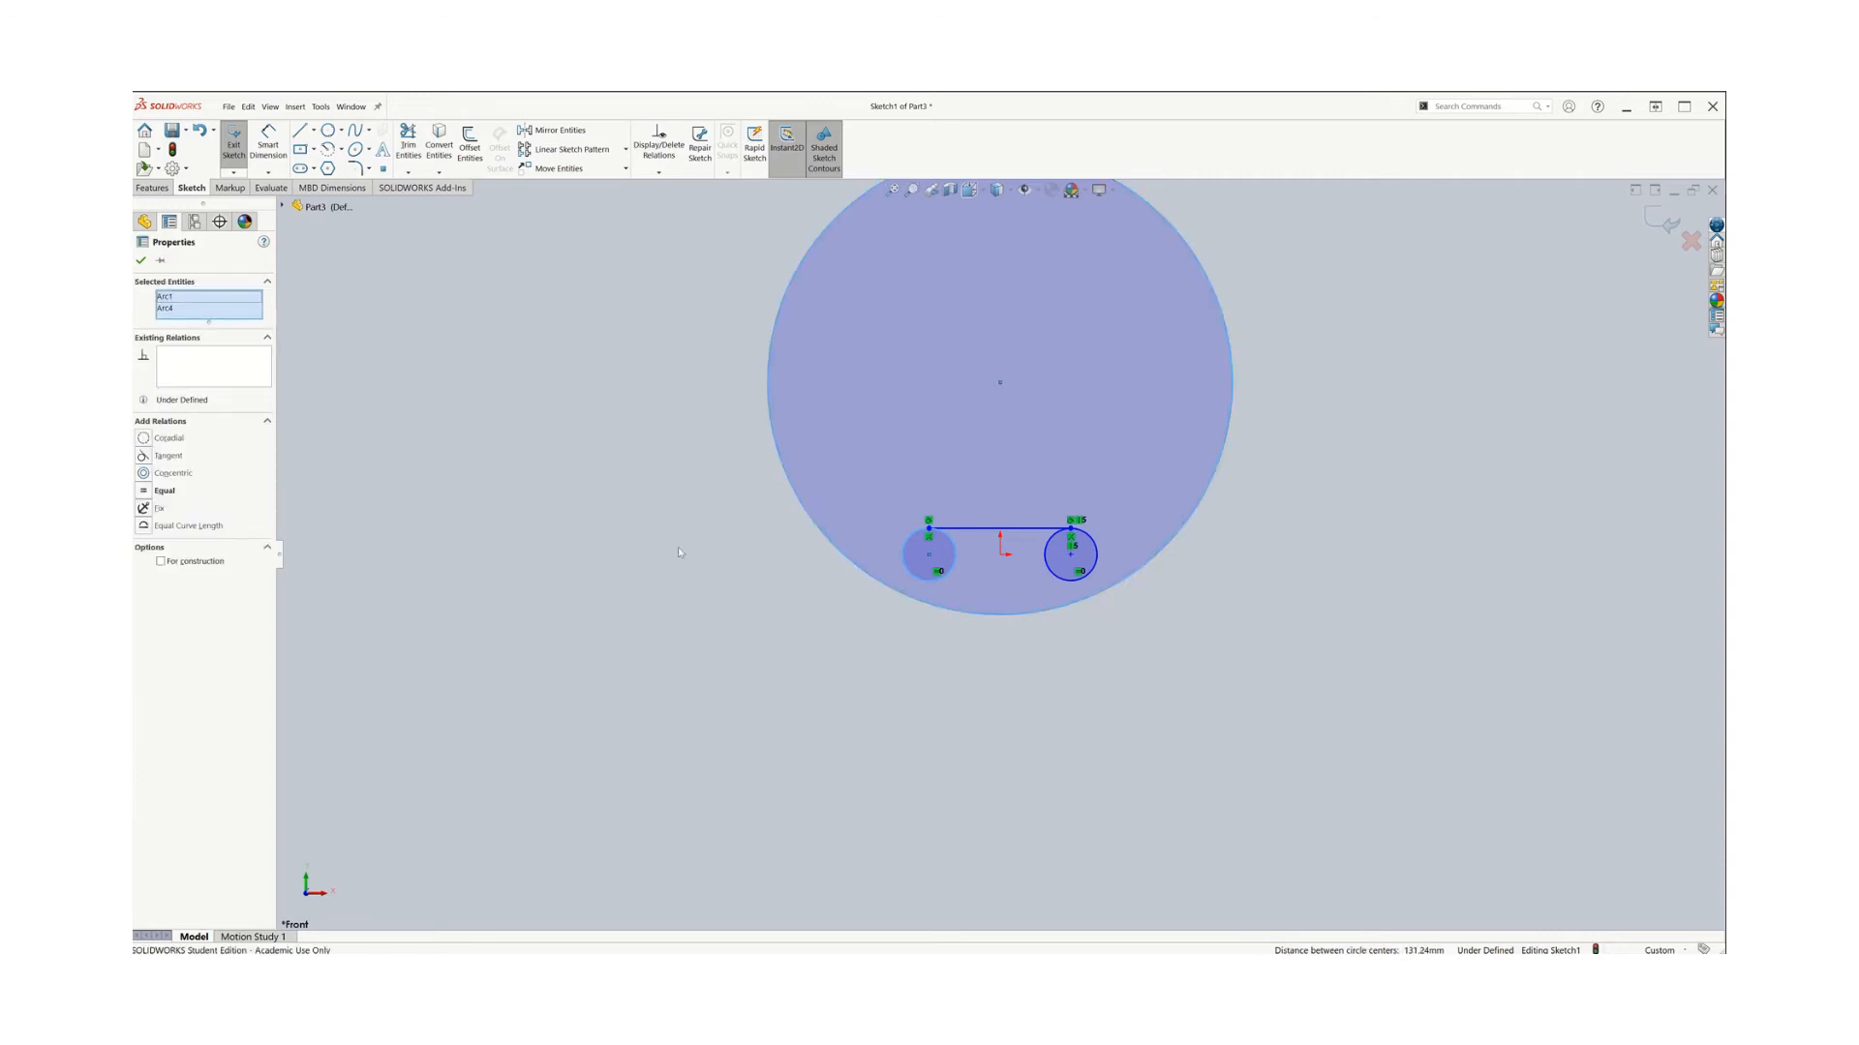
{"action": "left_click", "coordinate": [145, 457]}
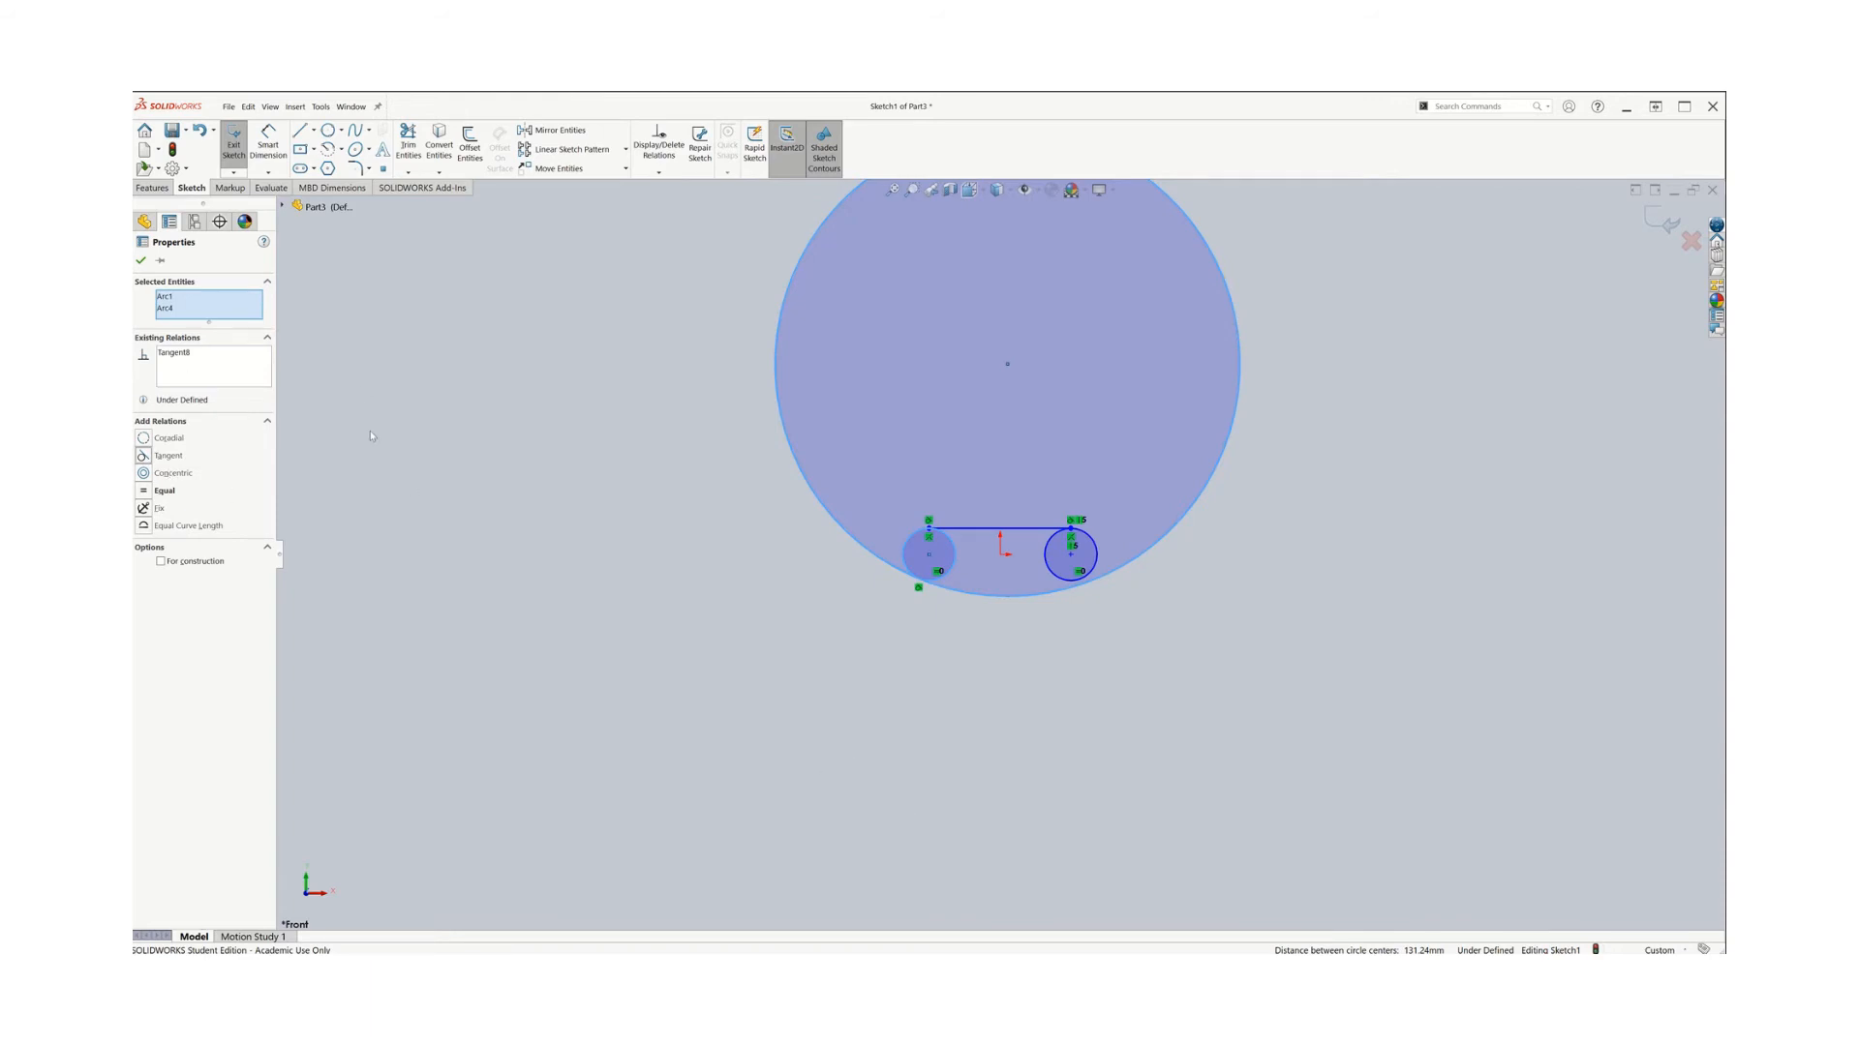
{"action": "left_click", "coordinate": [624, 514]}
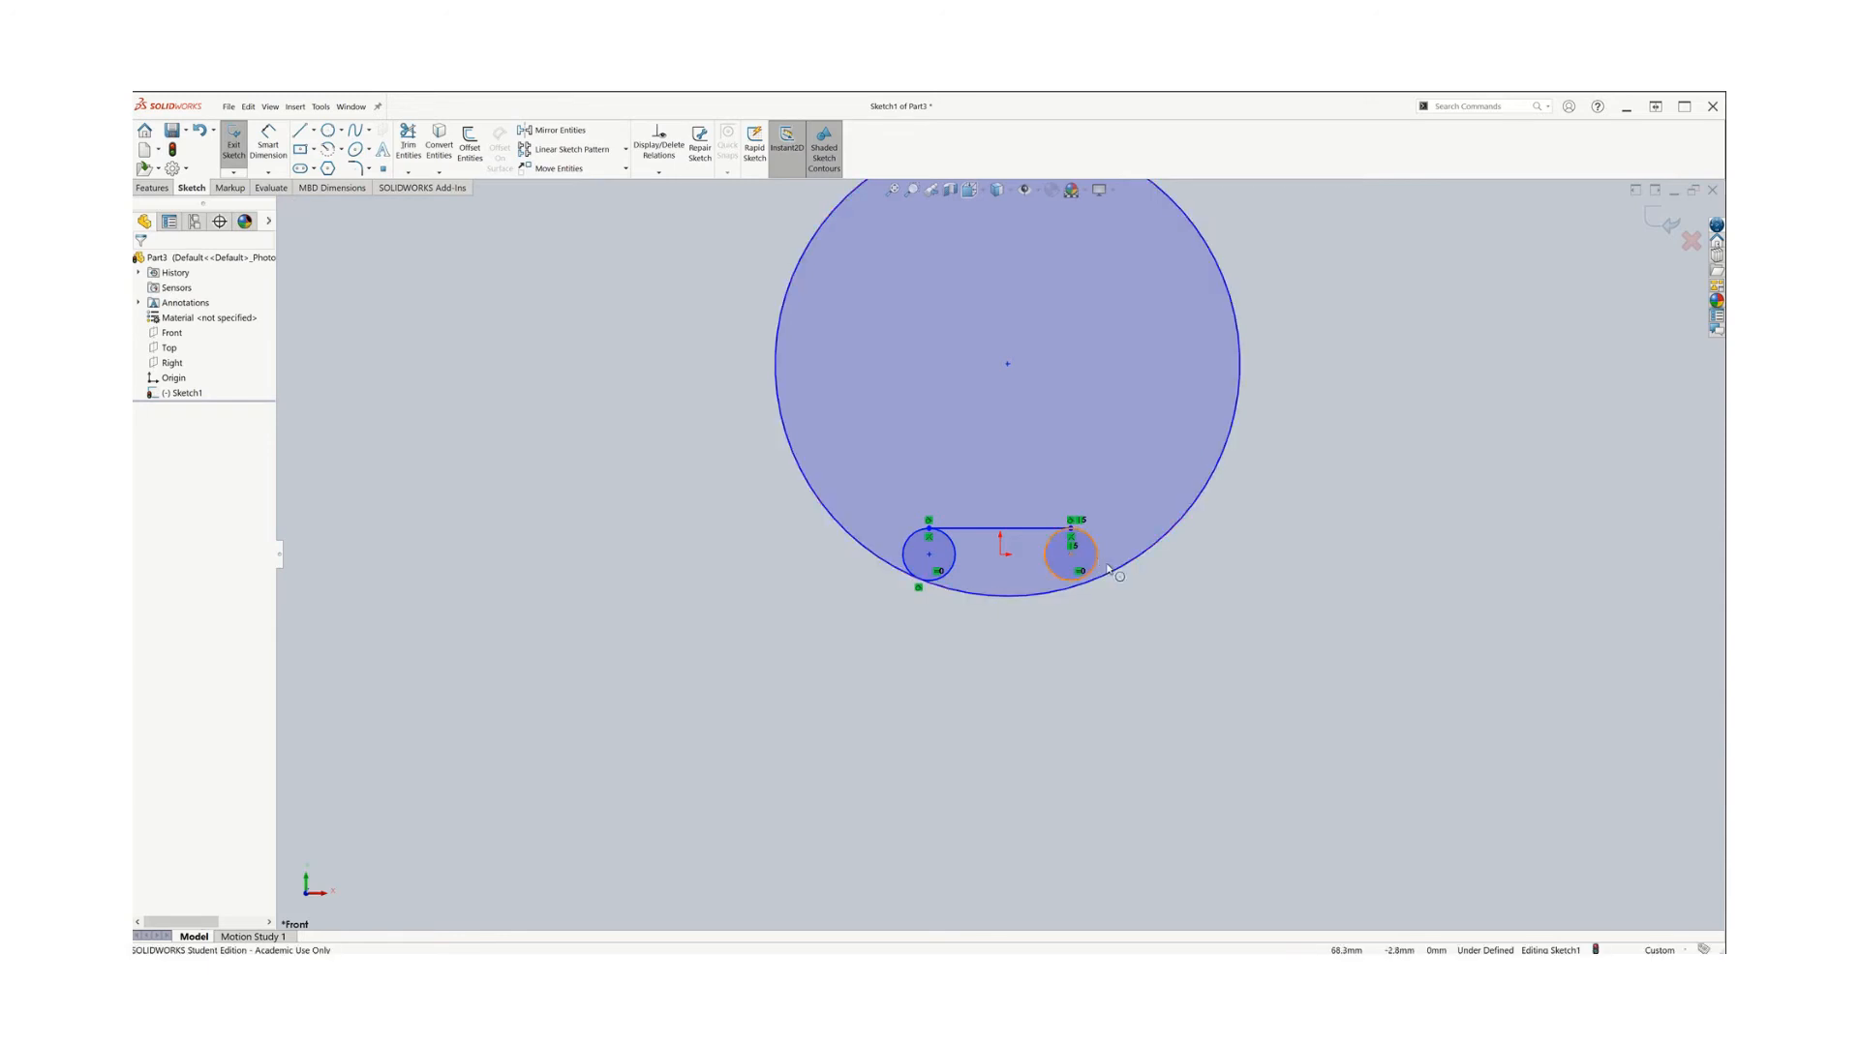
Add a Tangent relation between the large circle and the right small circle
{"action": "left_click", "coordinate": [1118, 570]}
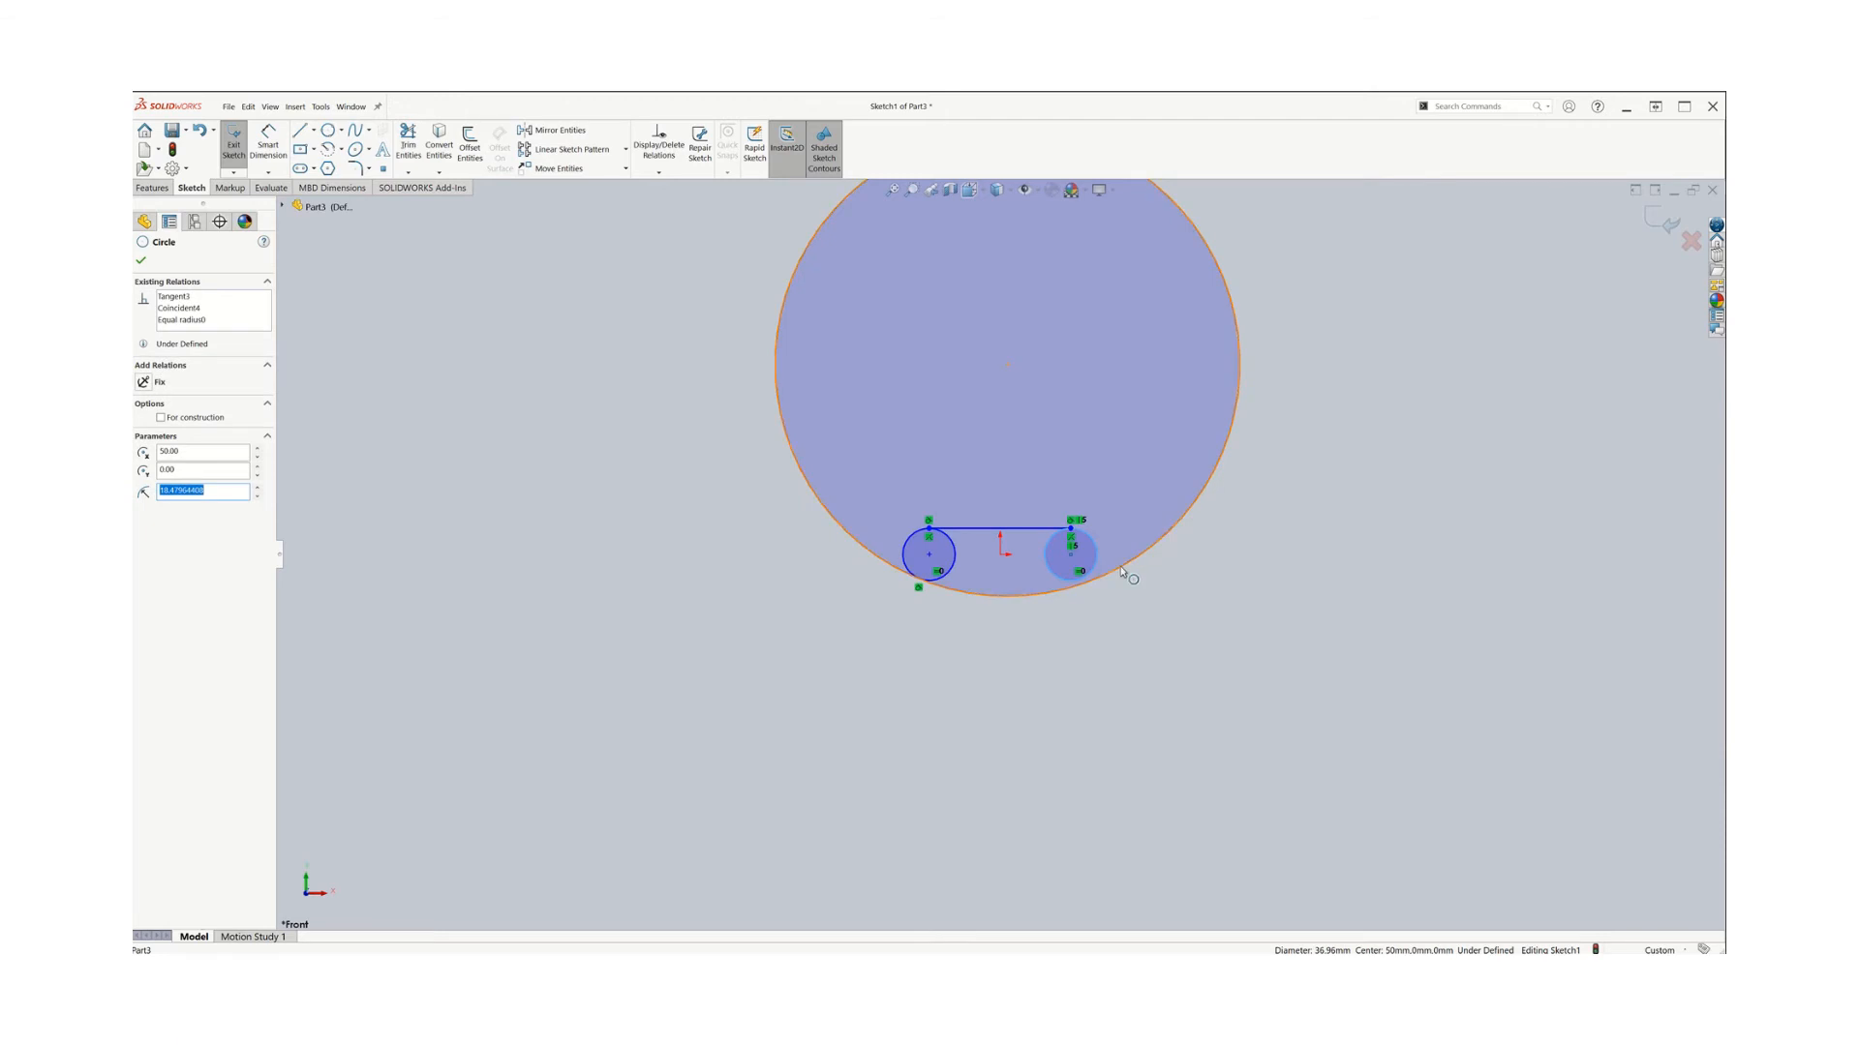
{"action": "left_click", "coordinate": [1123, 572], "text": "ctrl"}
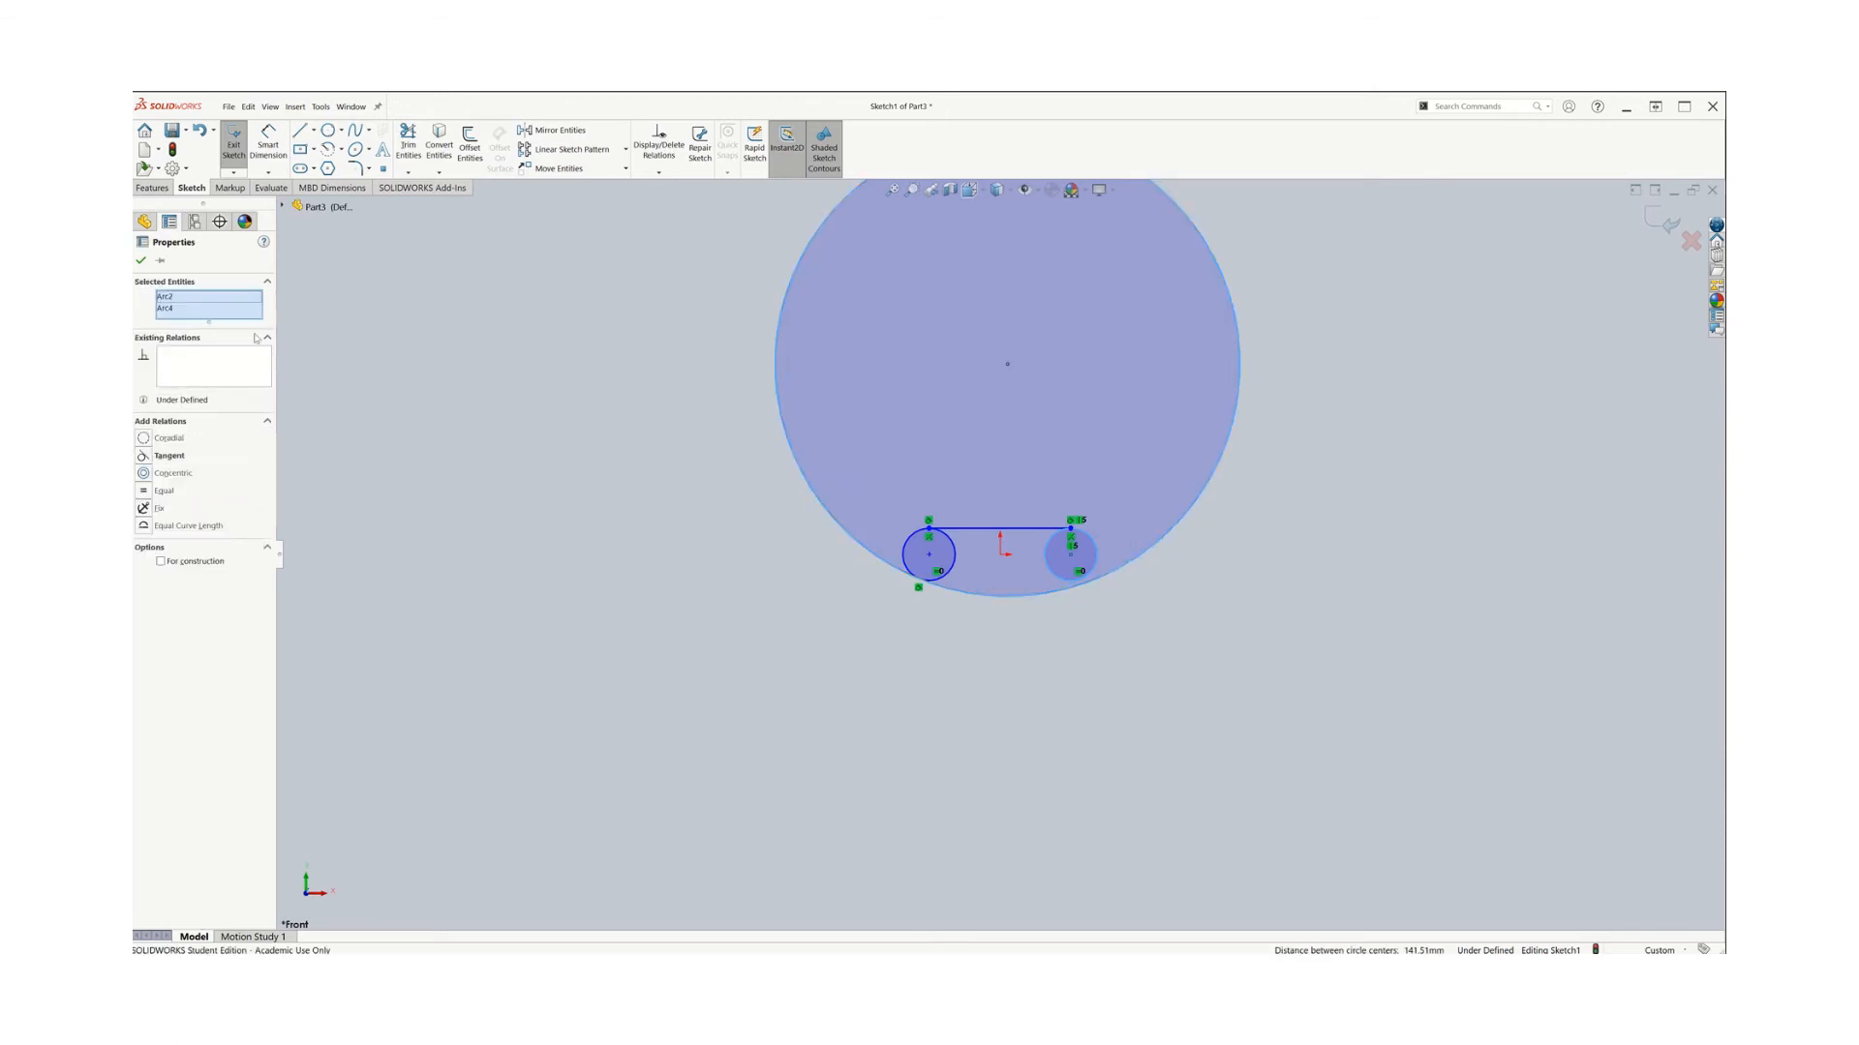
{"action": "left_click", "coordinate": [169, 455]}
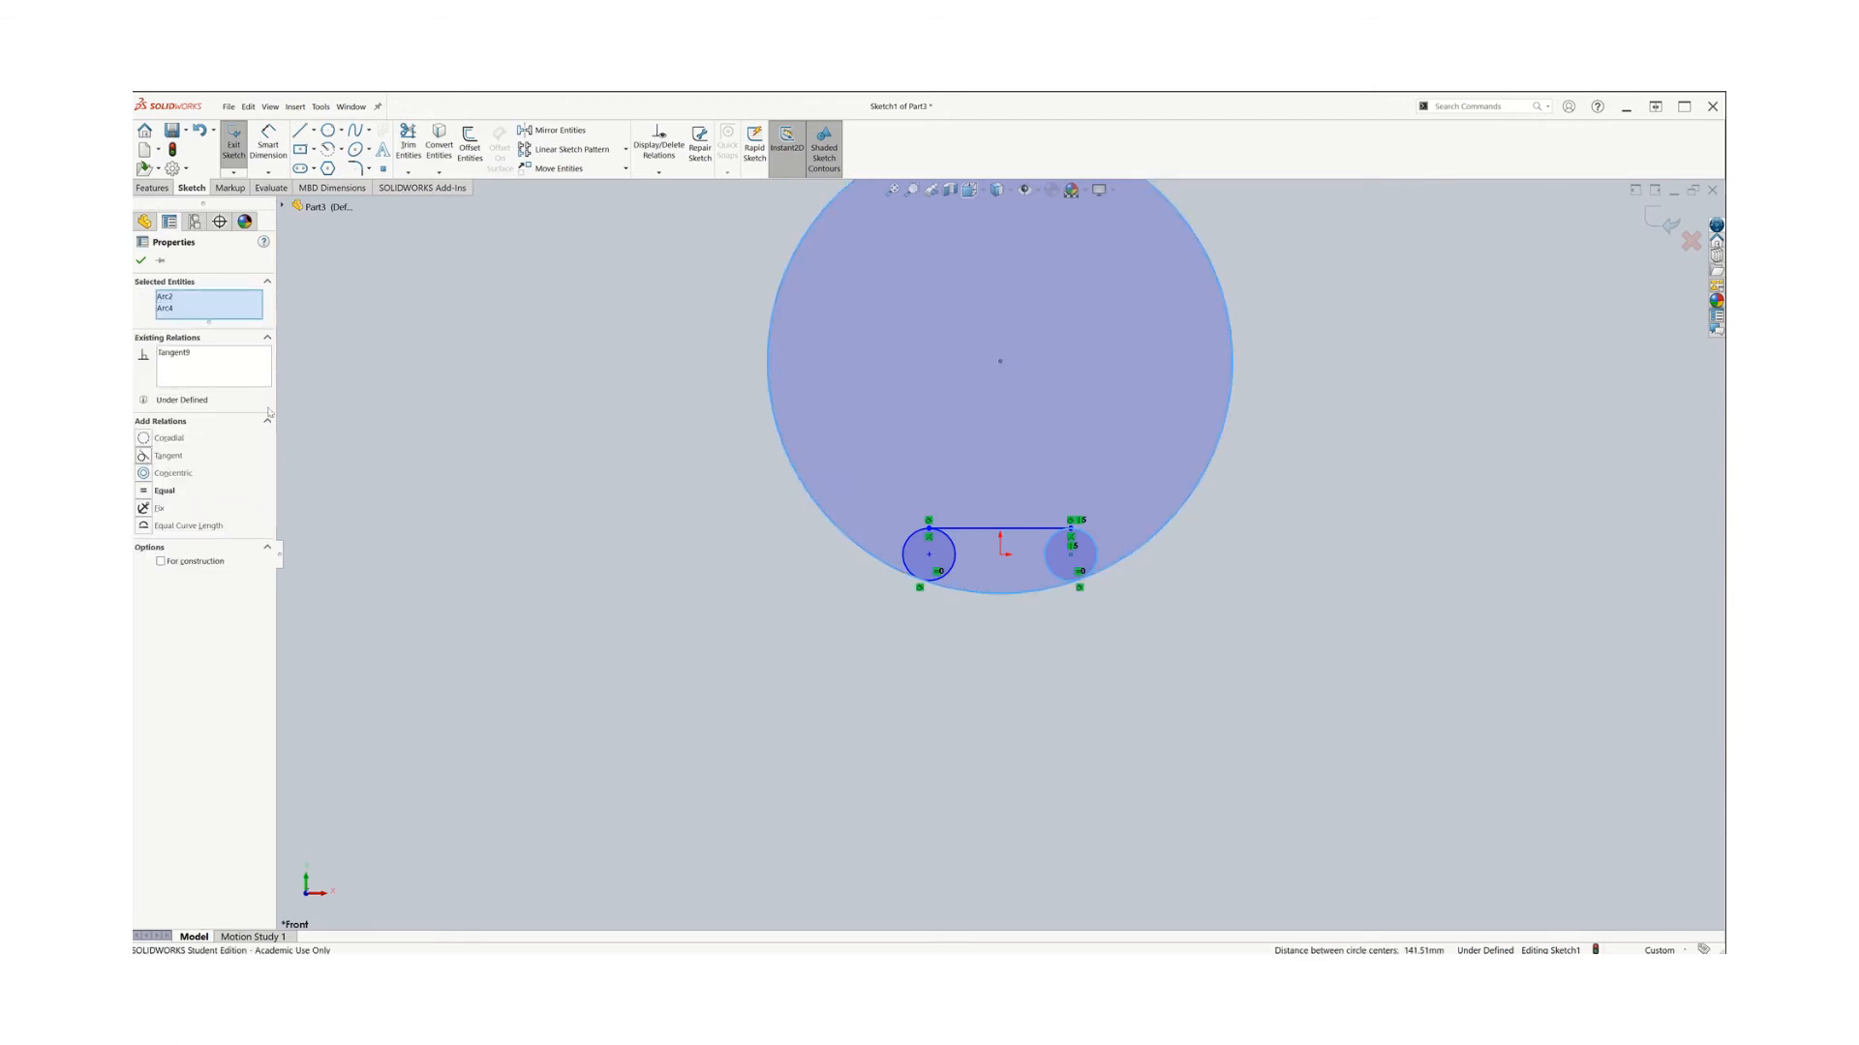
{"action": "left_click", "coordinate": [142, 261]}
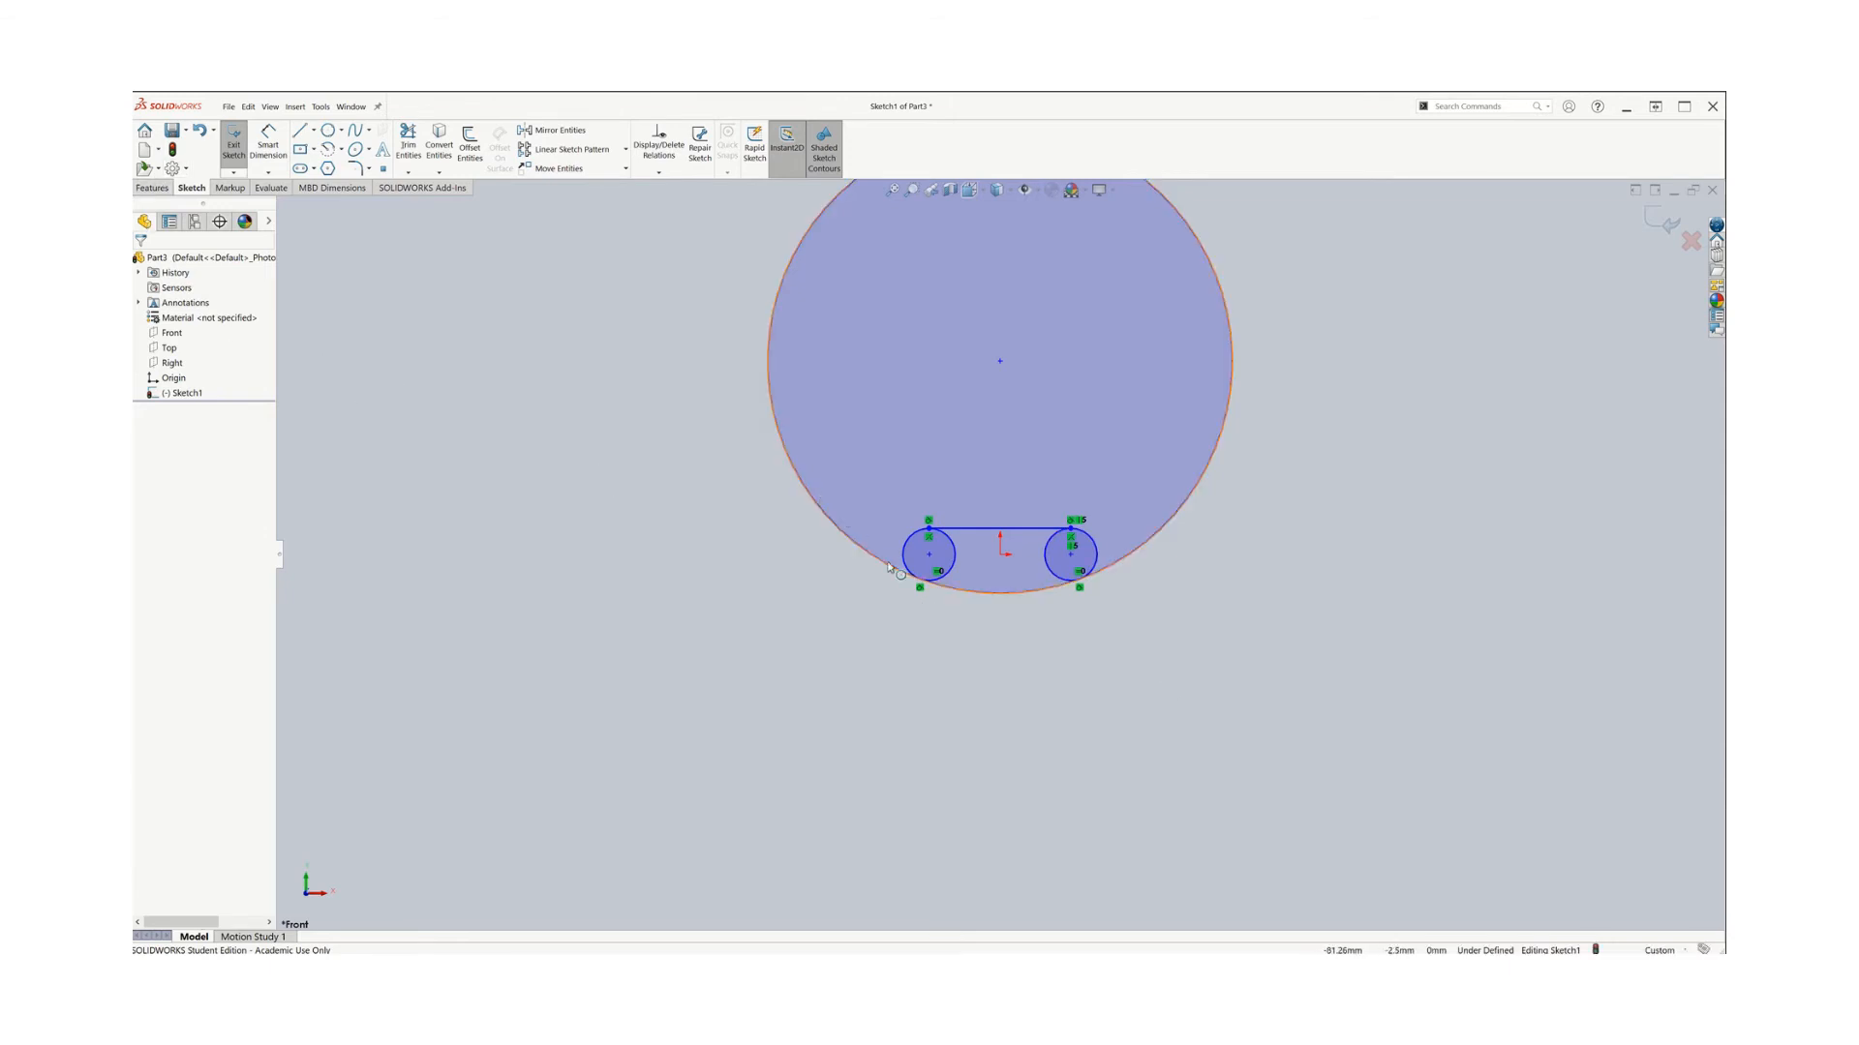
Fix both small circles in place with Fix relations
{"action": "left_click", "coordinate": [957, 568]}
{"action": "right_click", "coordinate": [958, 568]}
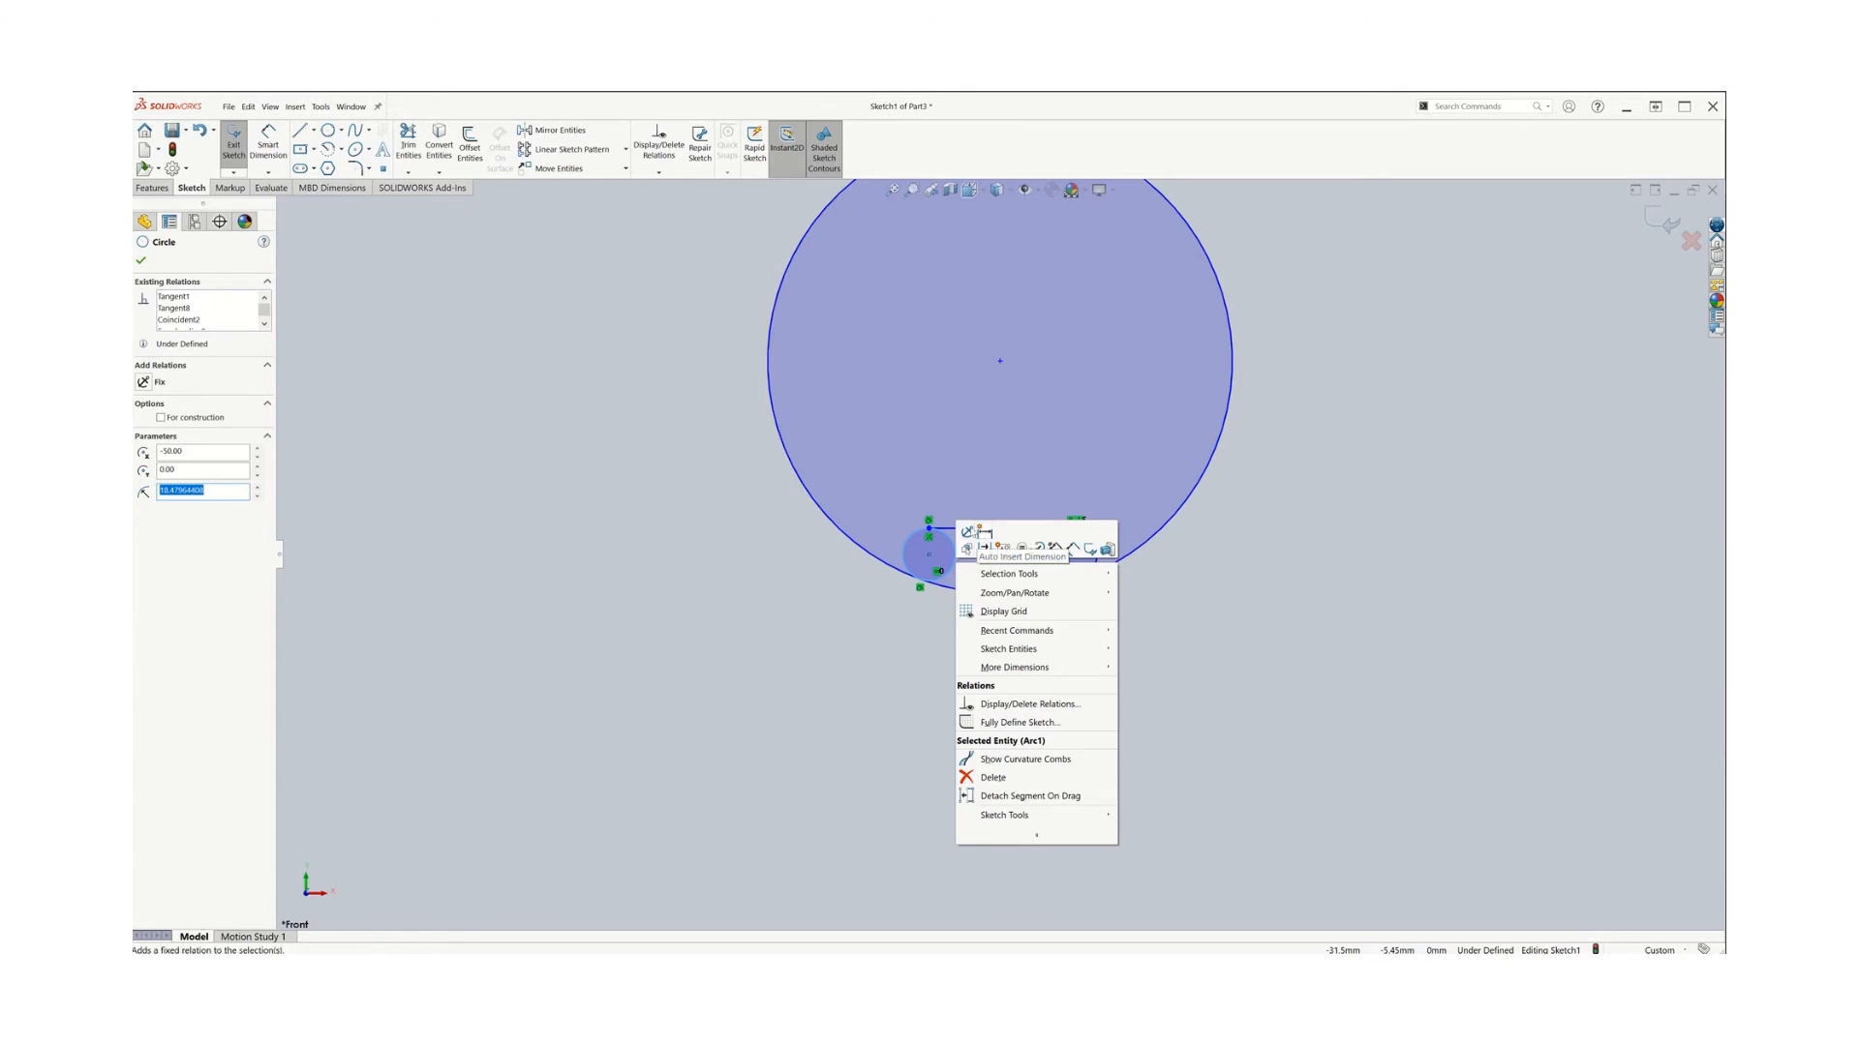
{"action": "left_click", "coordinate": [968, 529]}
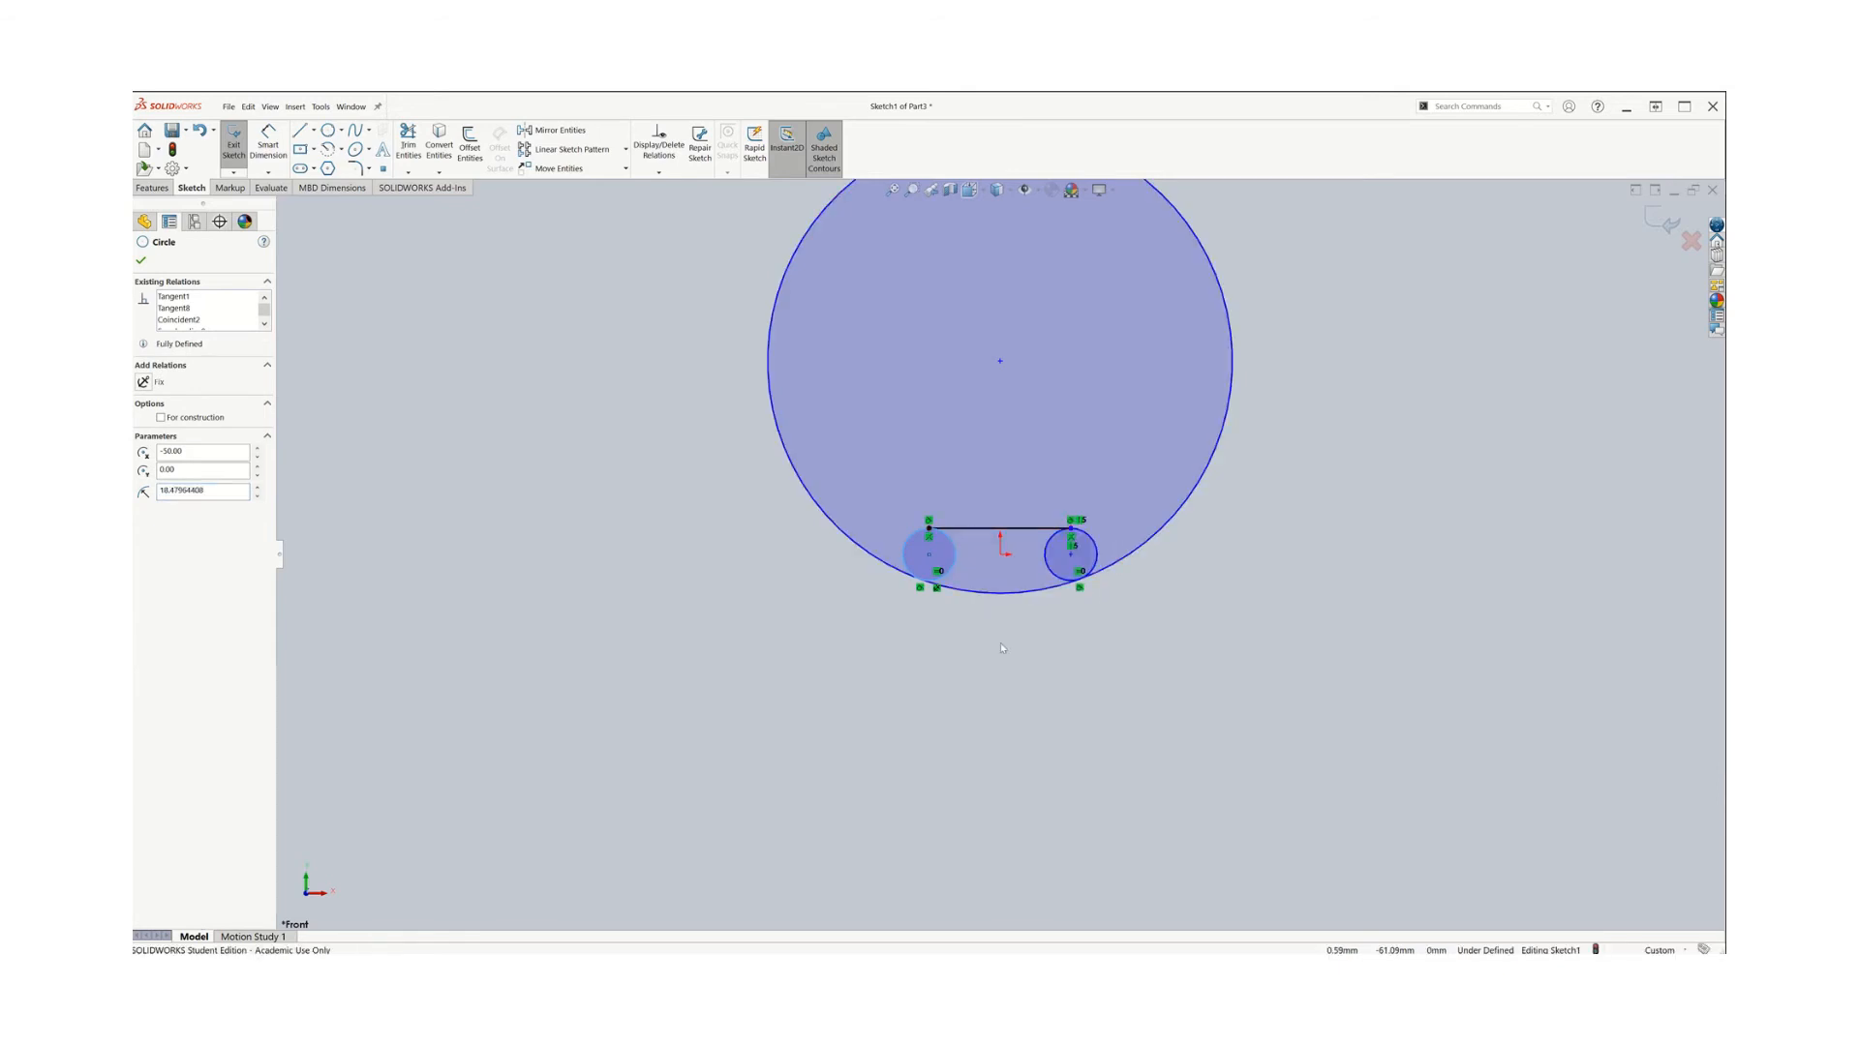
{"action": "right_click", "coordinate": [1095, 547]}
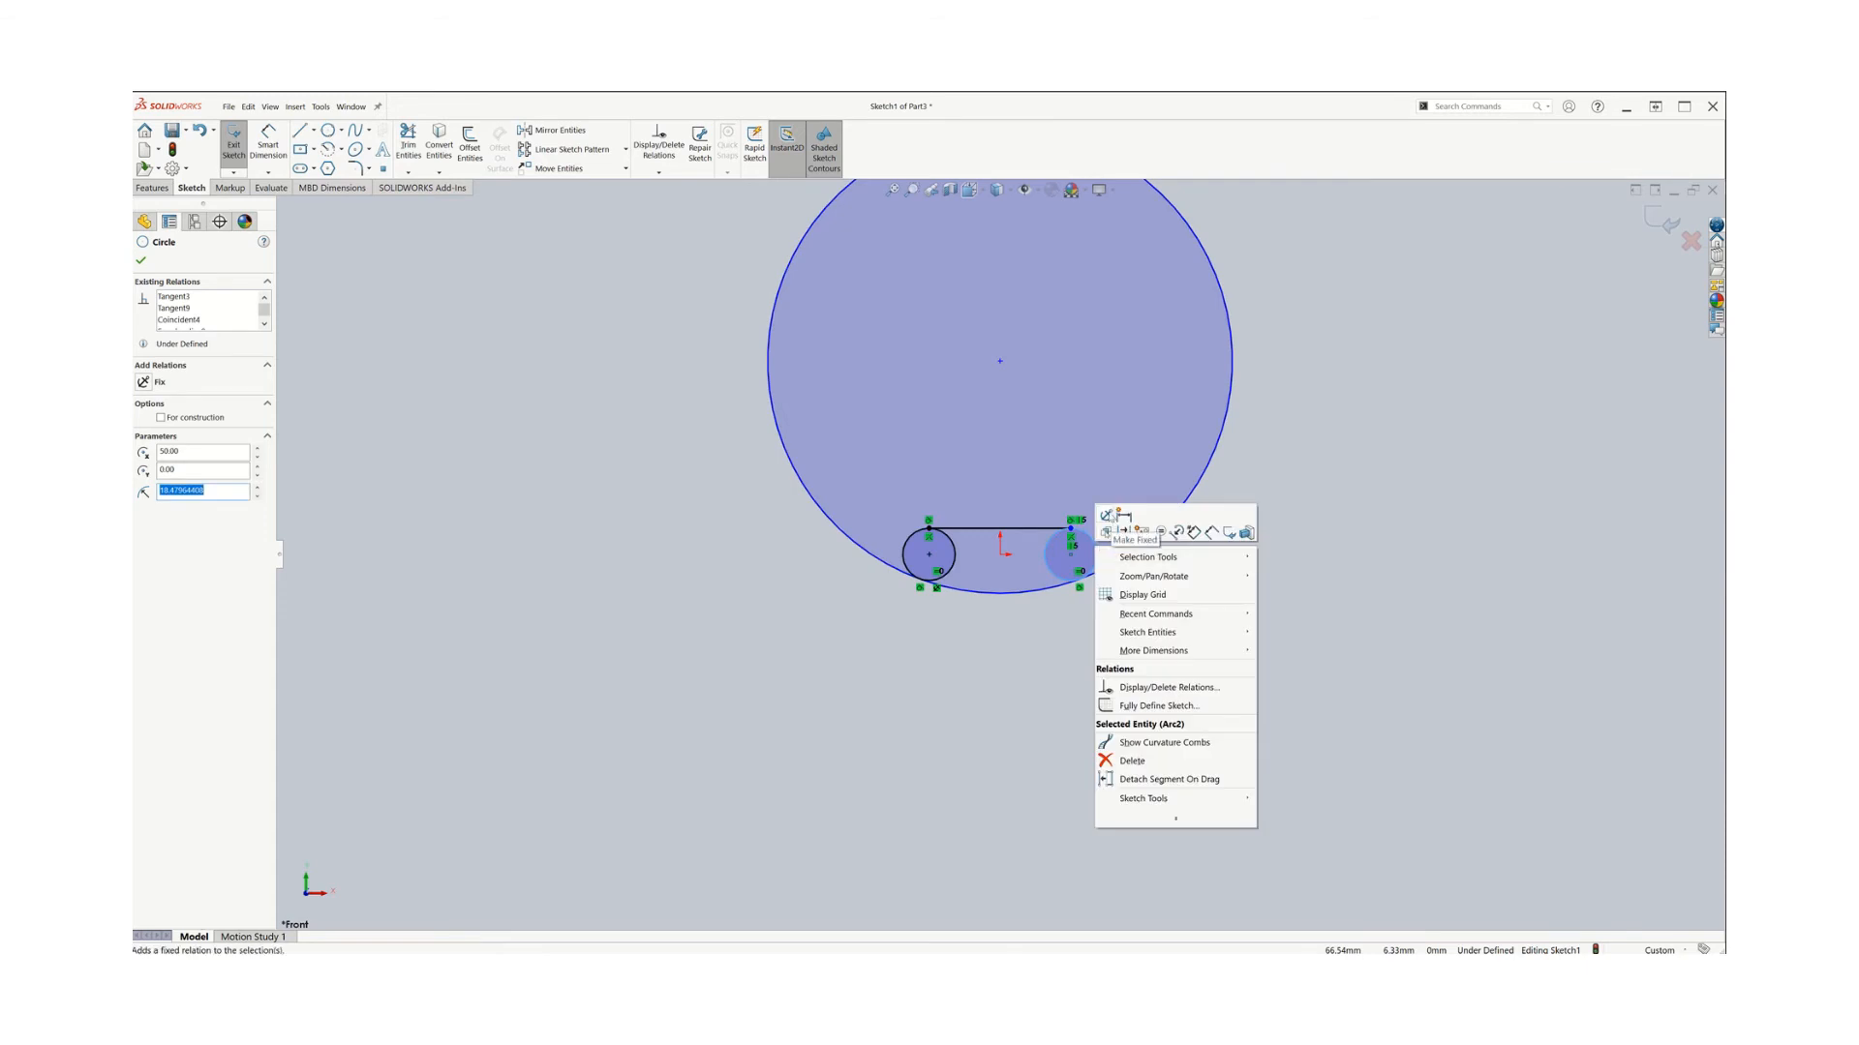
{"action": "left_click", "coordinate": [1110, 515]}
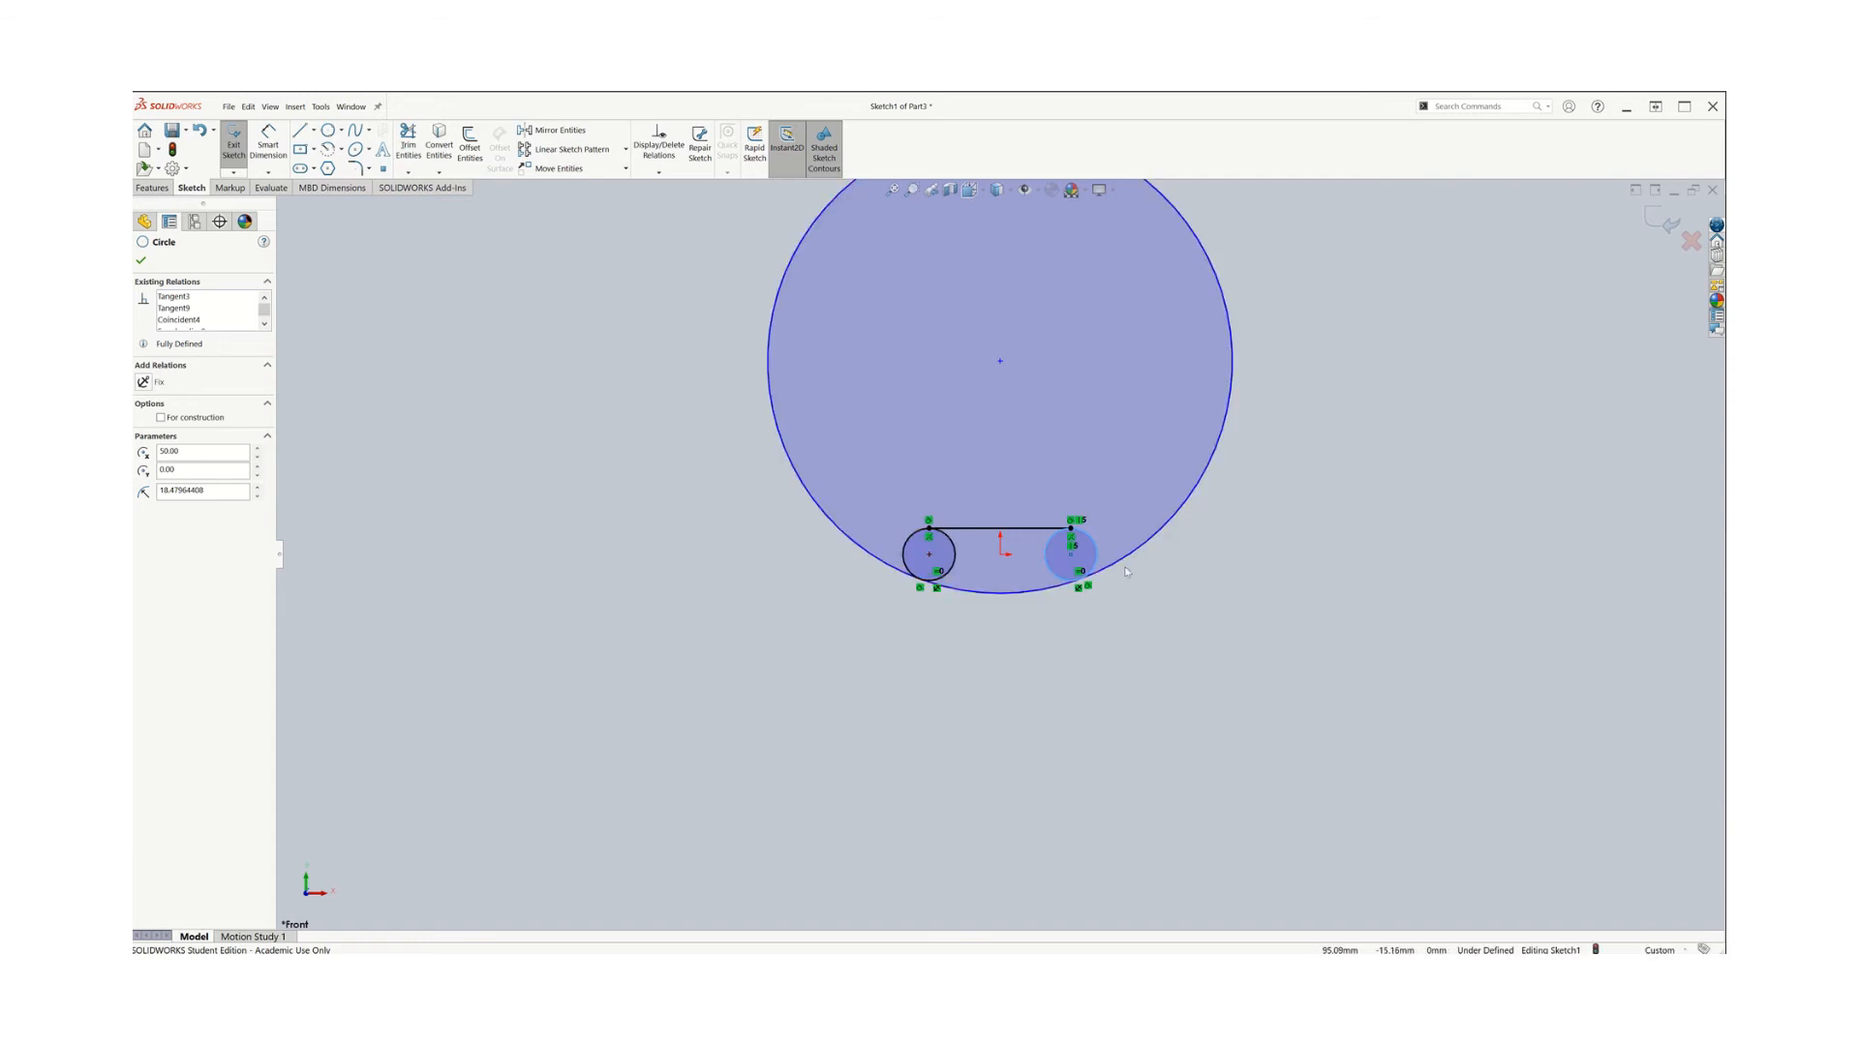
{"action": "left_click", "coordinate": [141, 261]}
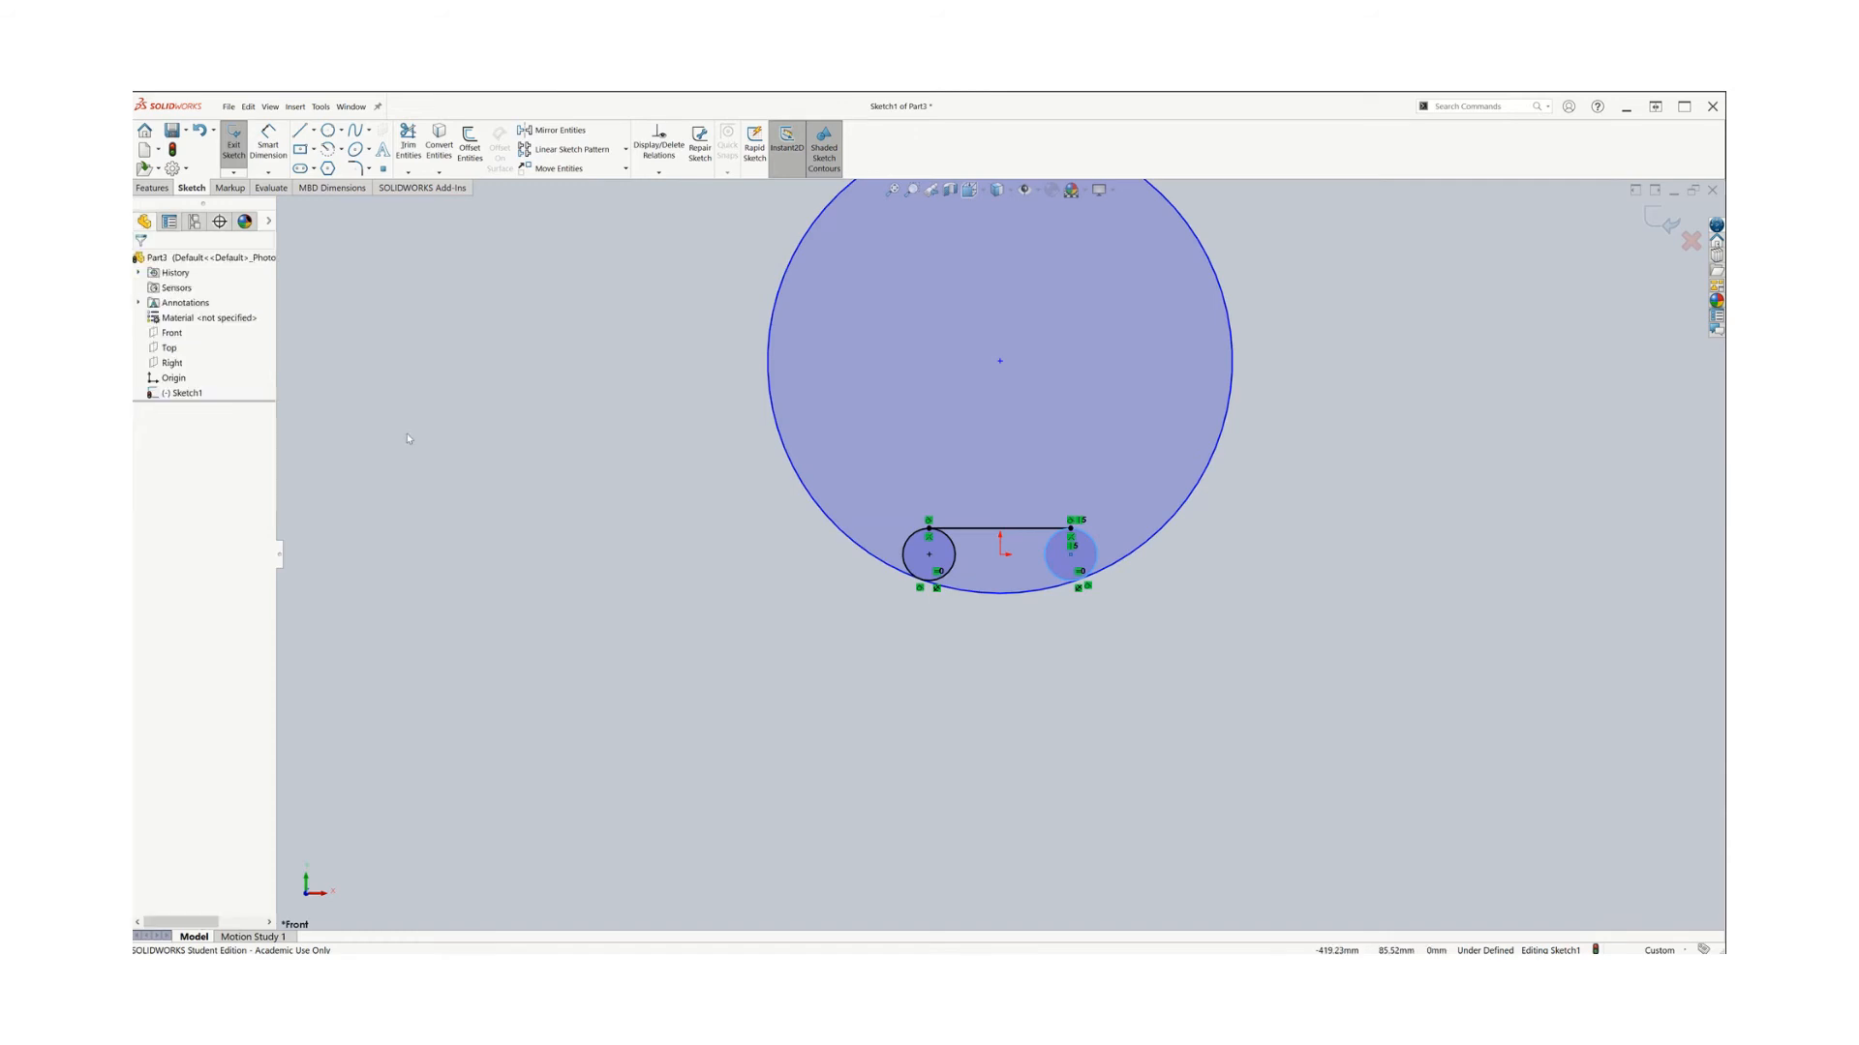
Dimension the large circle's diameter as 150 mm
{"action": "left_click", "coordinate": [268, 145]}
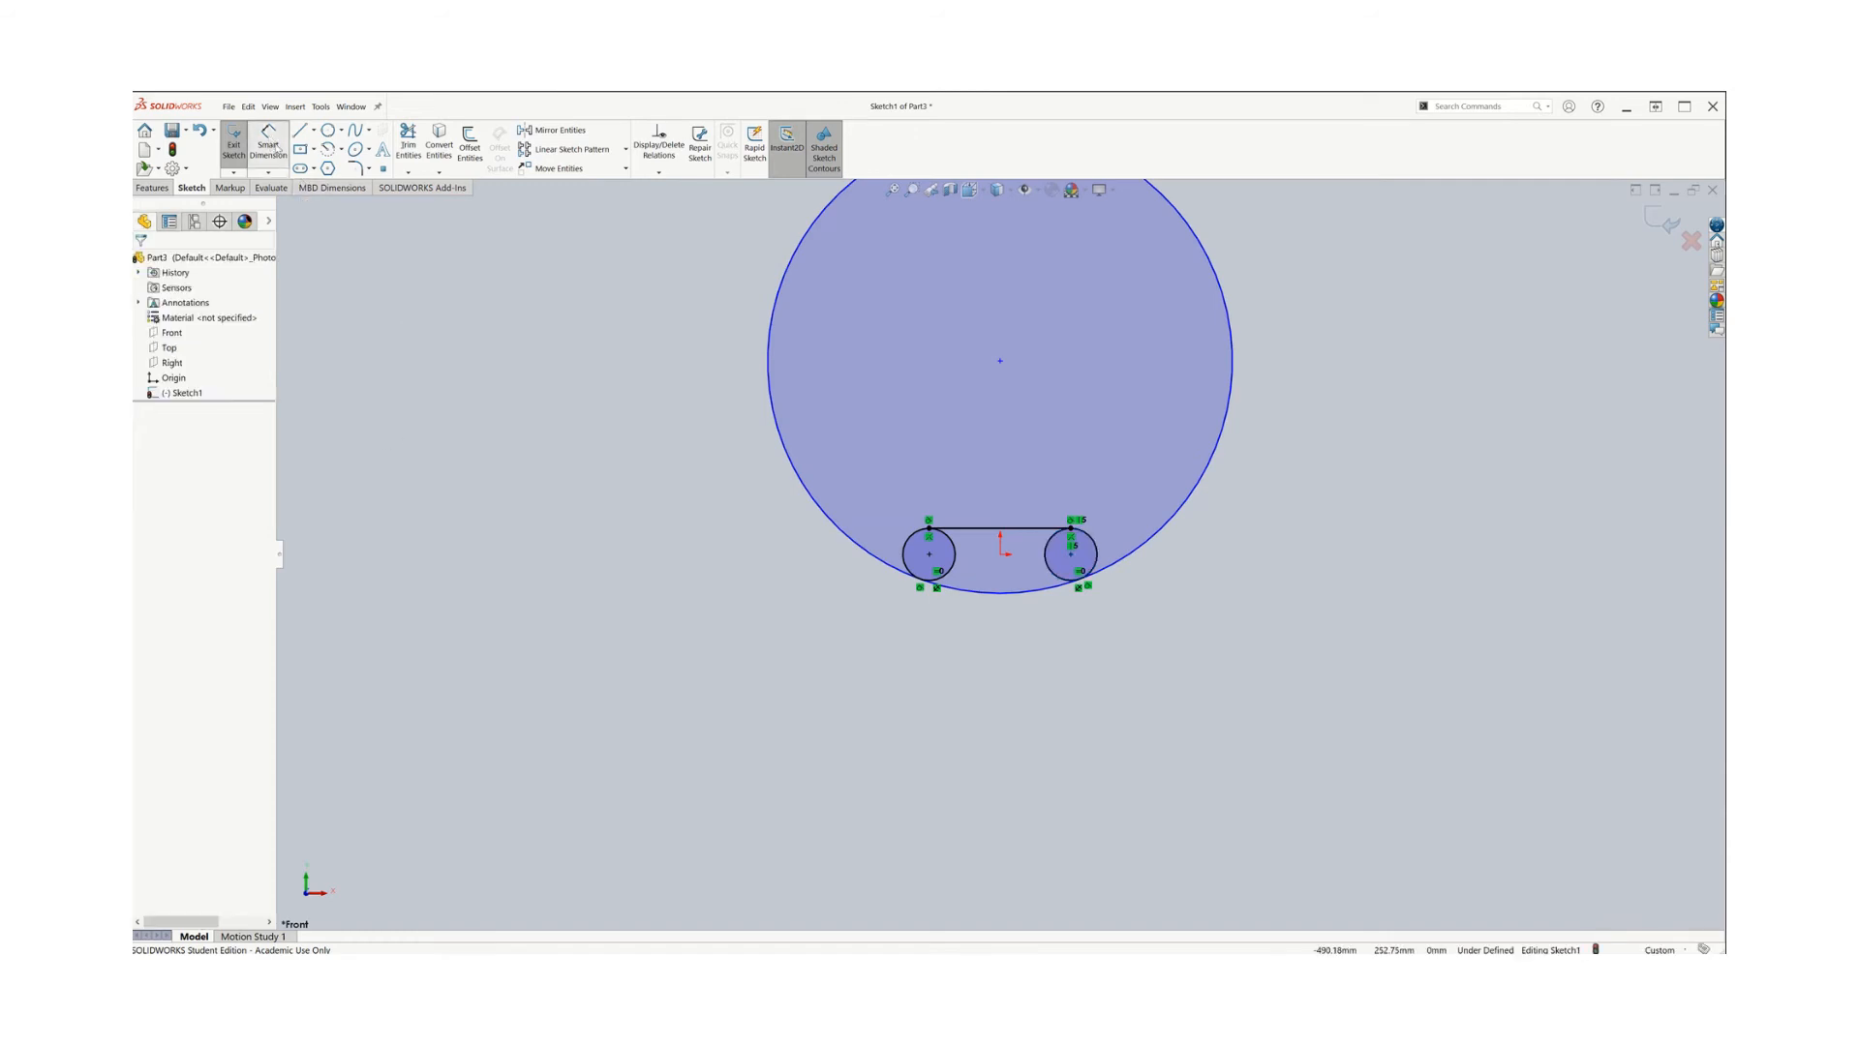
{"action": "left_click", "coordinate": [797, 479]}
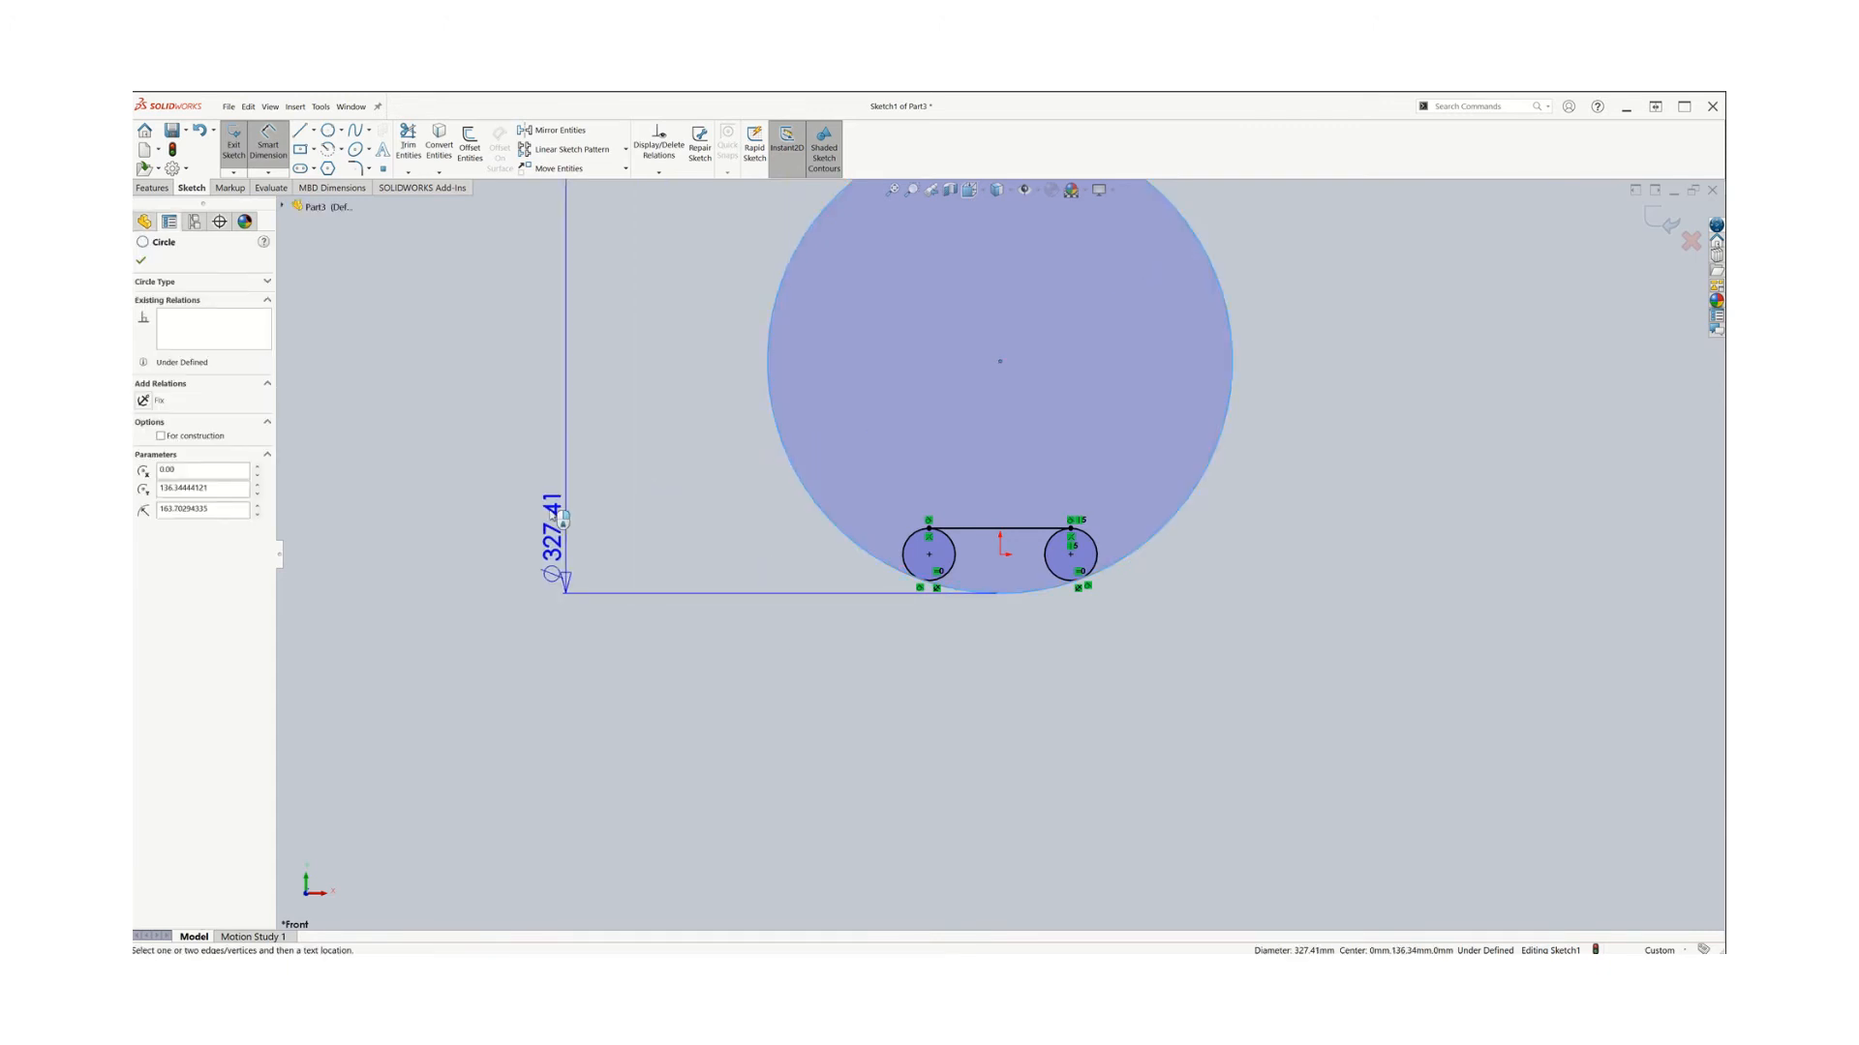
{"action": "left_click", "coordinate": [550, 513]}
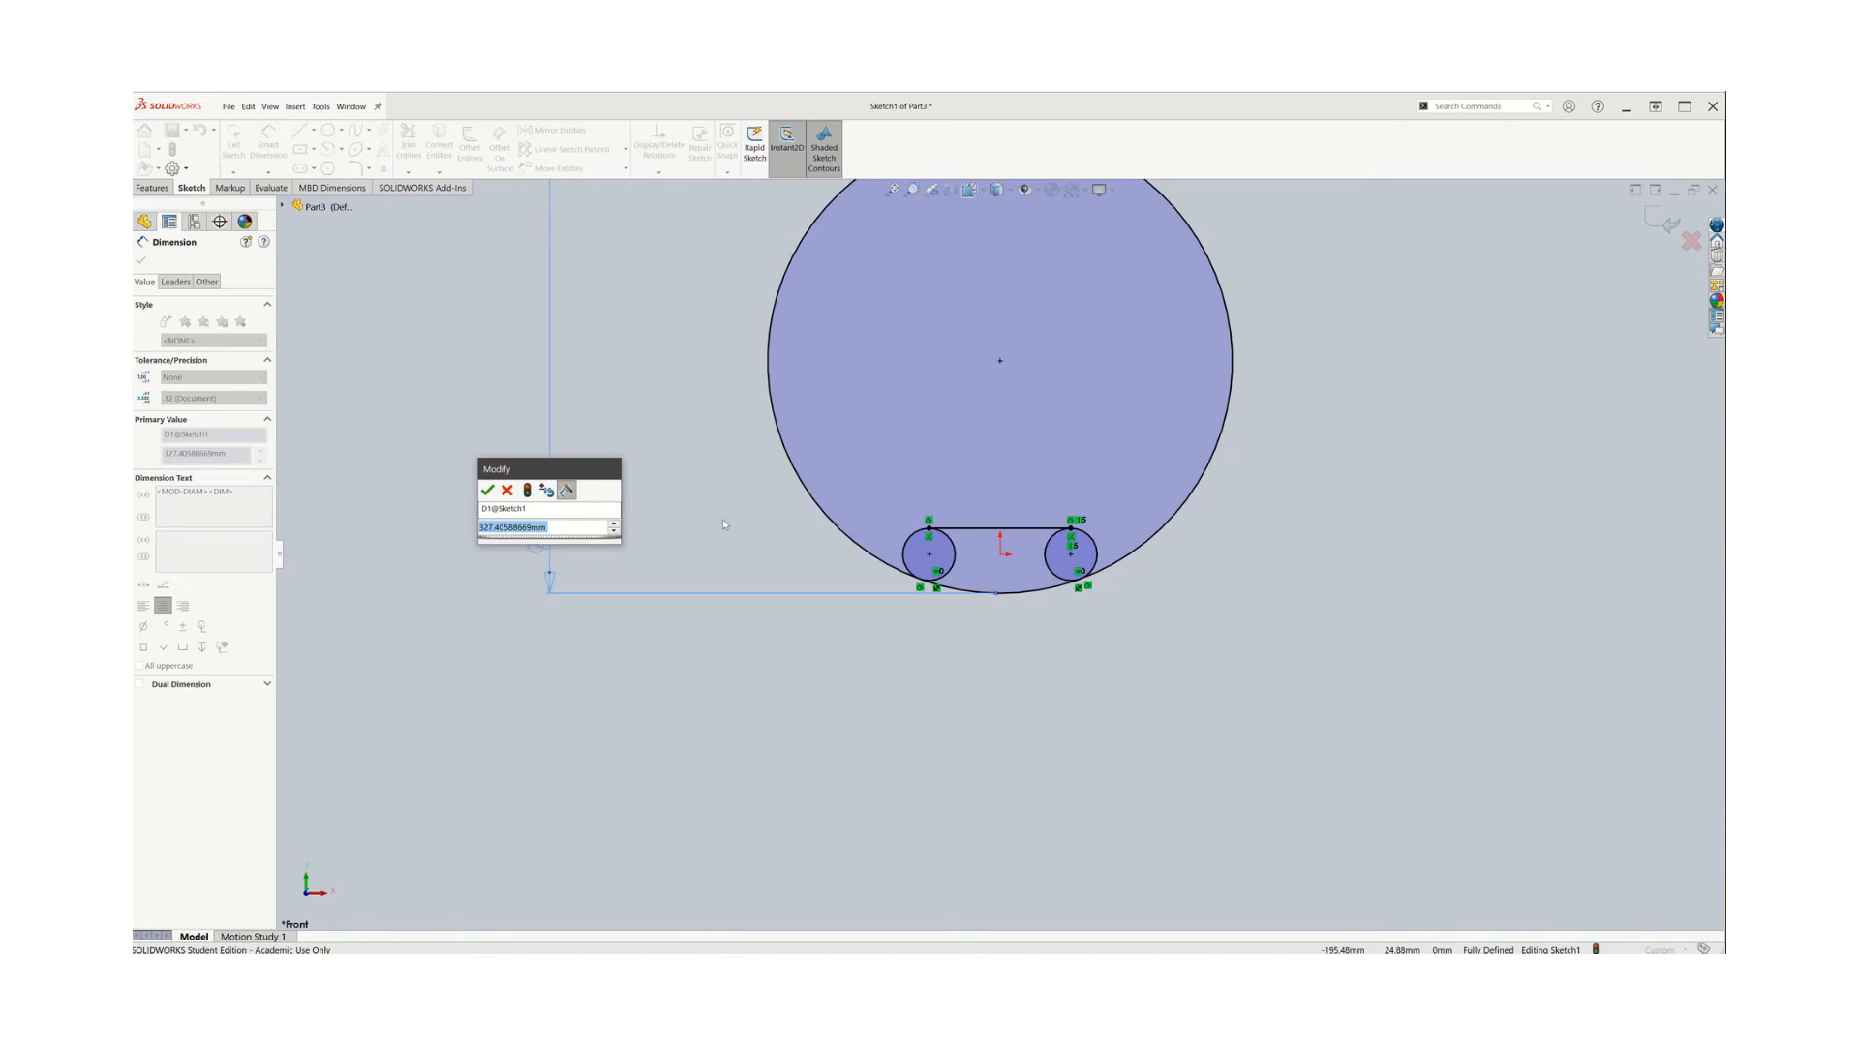
{"action": "type", "text": "150"}
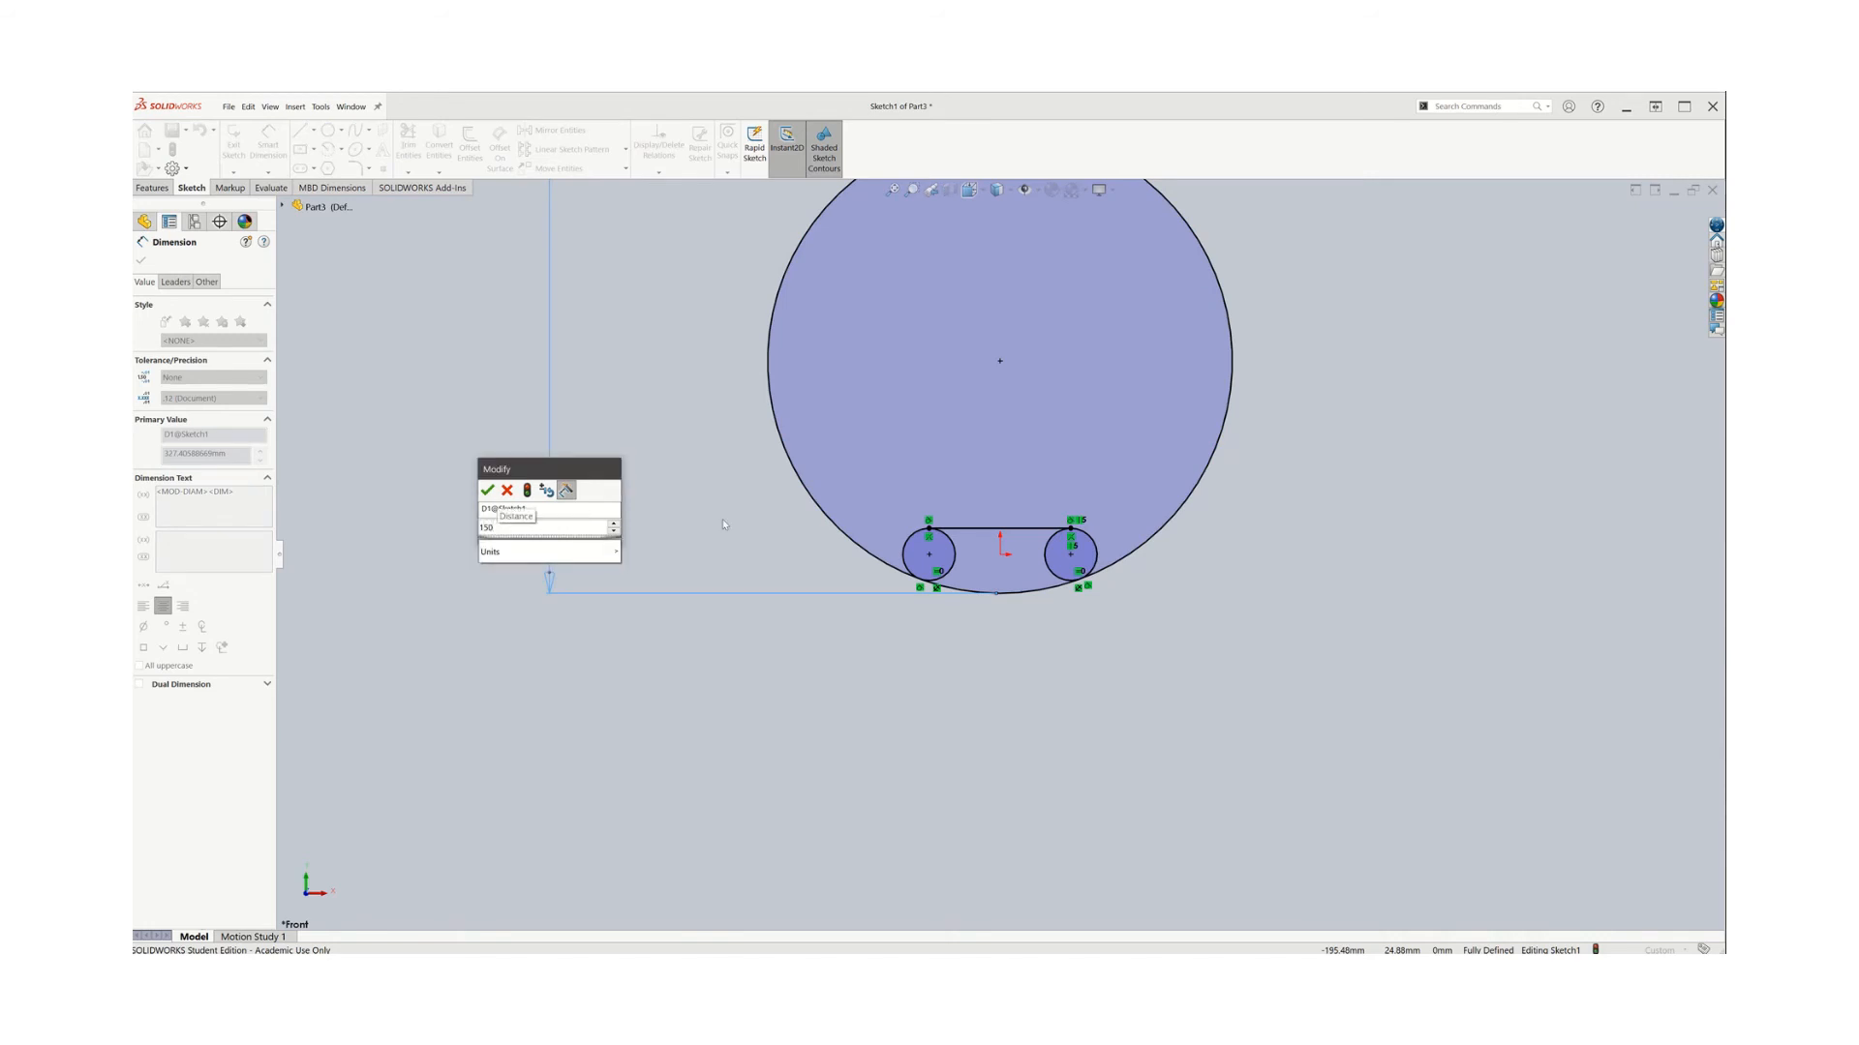
{"action": "key", "text": "Return"}
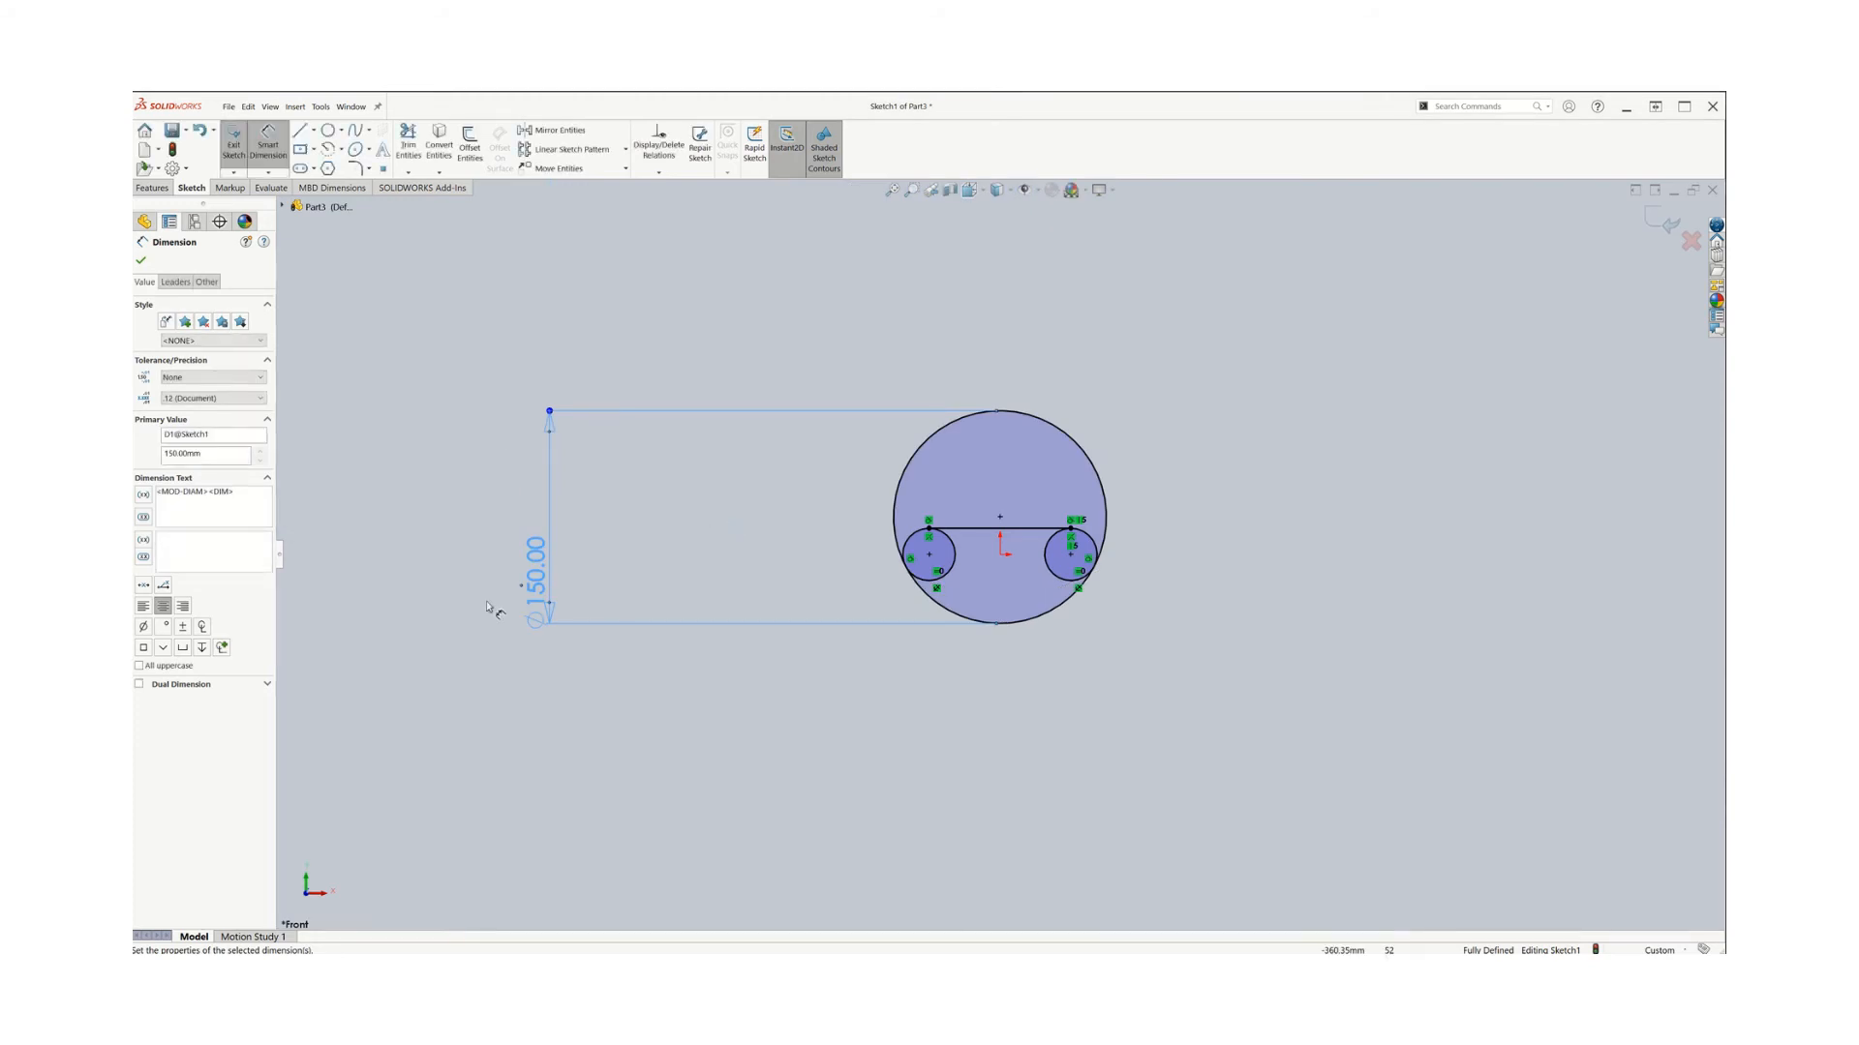
{"action": "key", "text": "Escape"}
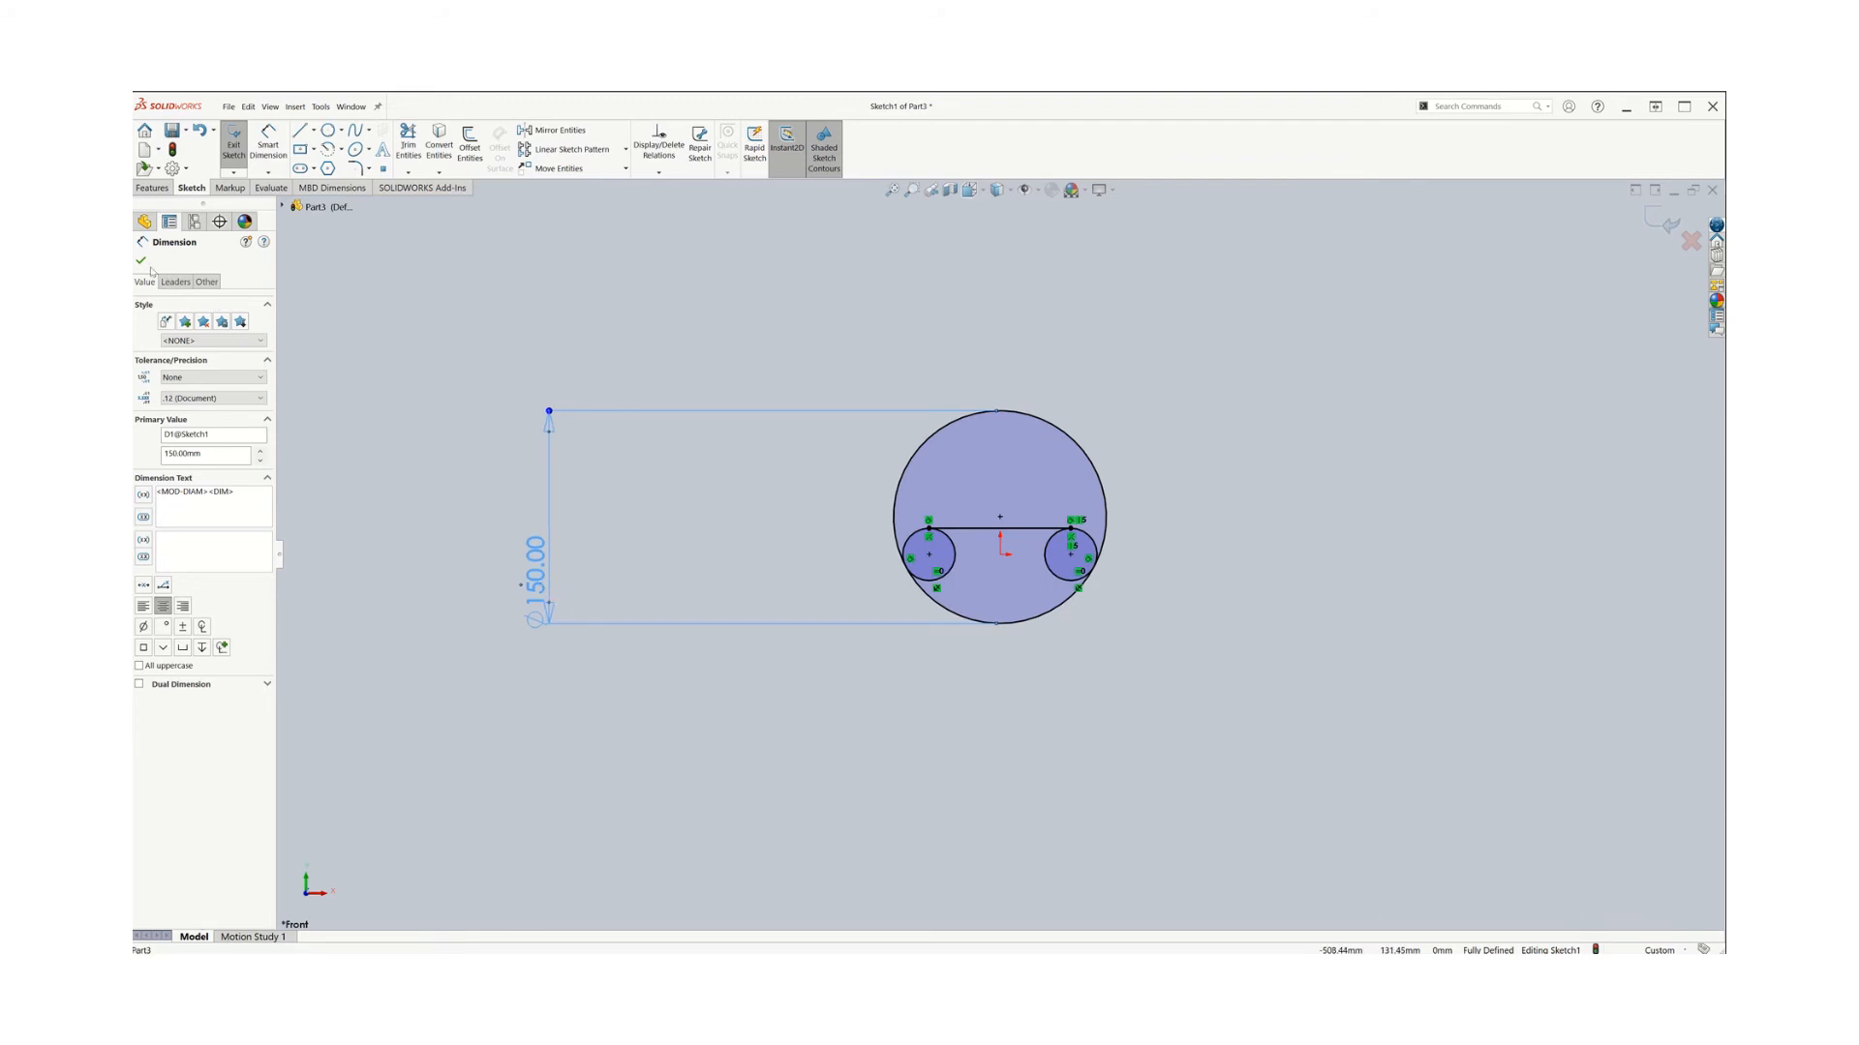
{"action": "left_click", "coordinate": [142, 262]}
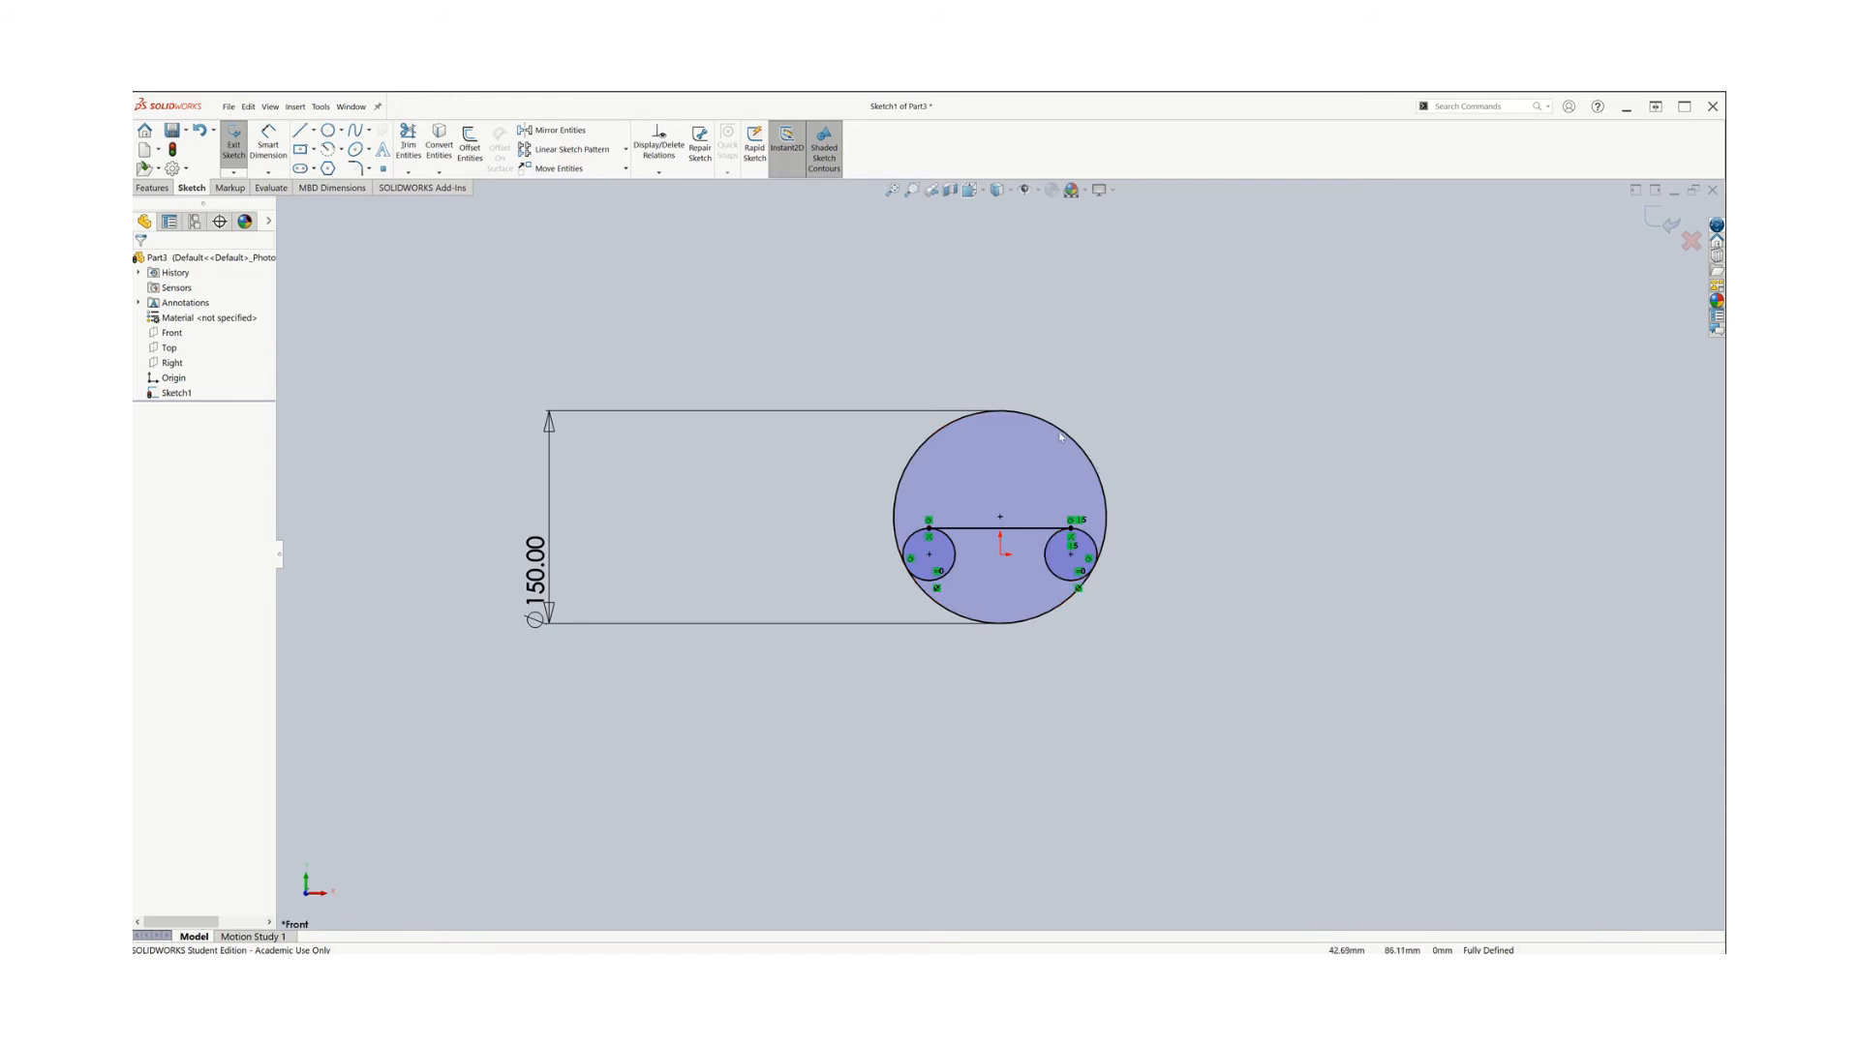
Delete the 150 mm diameter dimension of the large circle
{"action": "left_click", "coordinate": [541, 587]}
{"action": "right_click", "coordinate": [539, 582]}
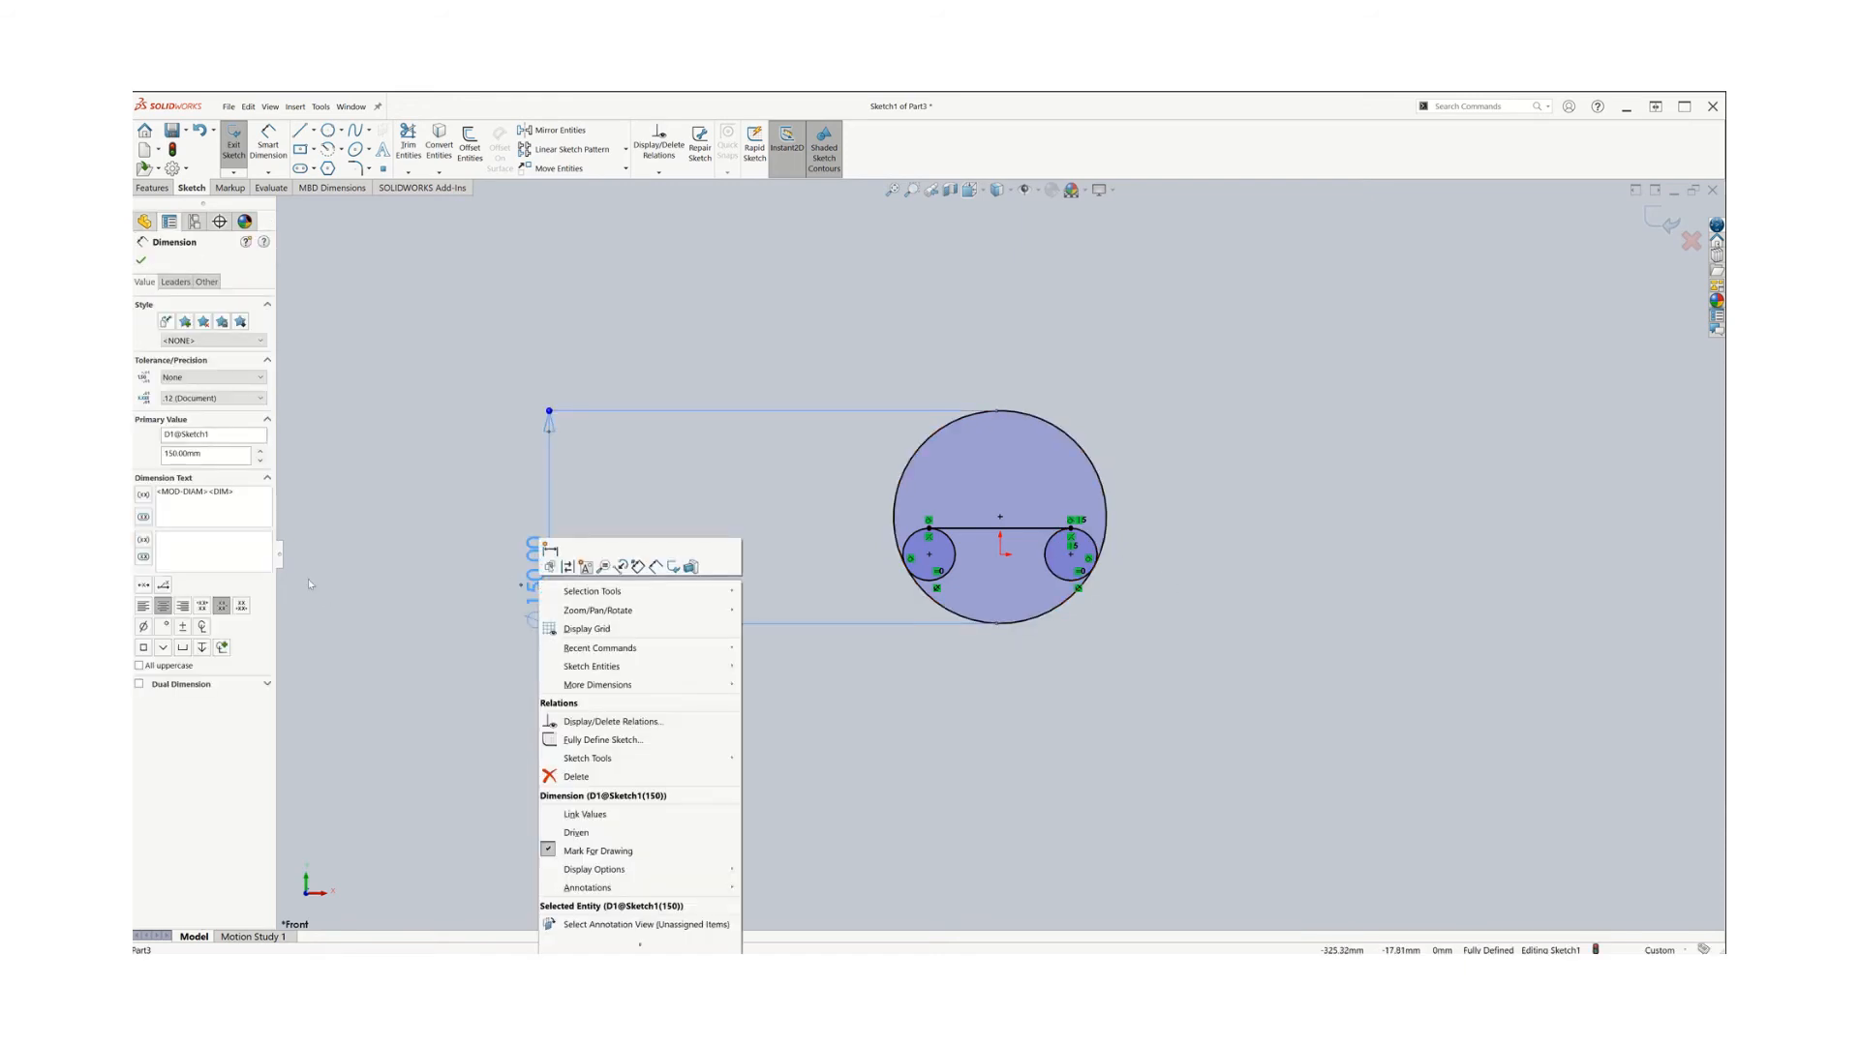
{"action": "left_click", "coordinate": [578, 778]}
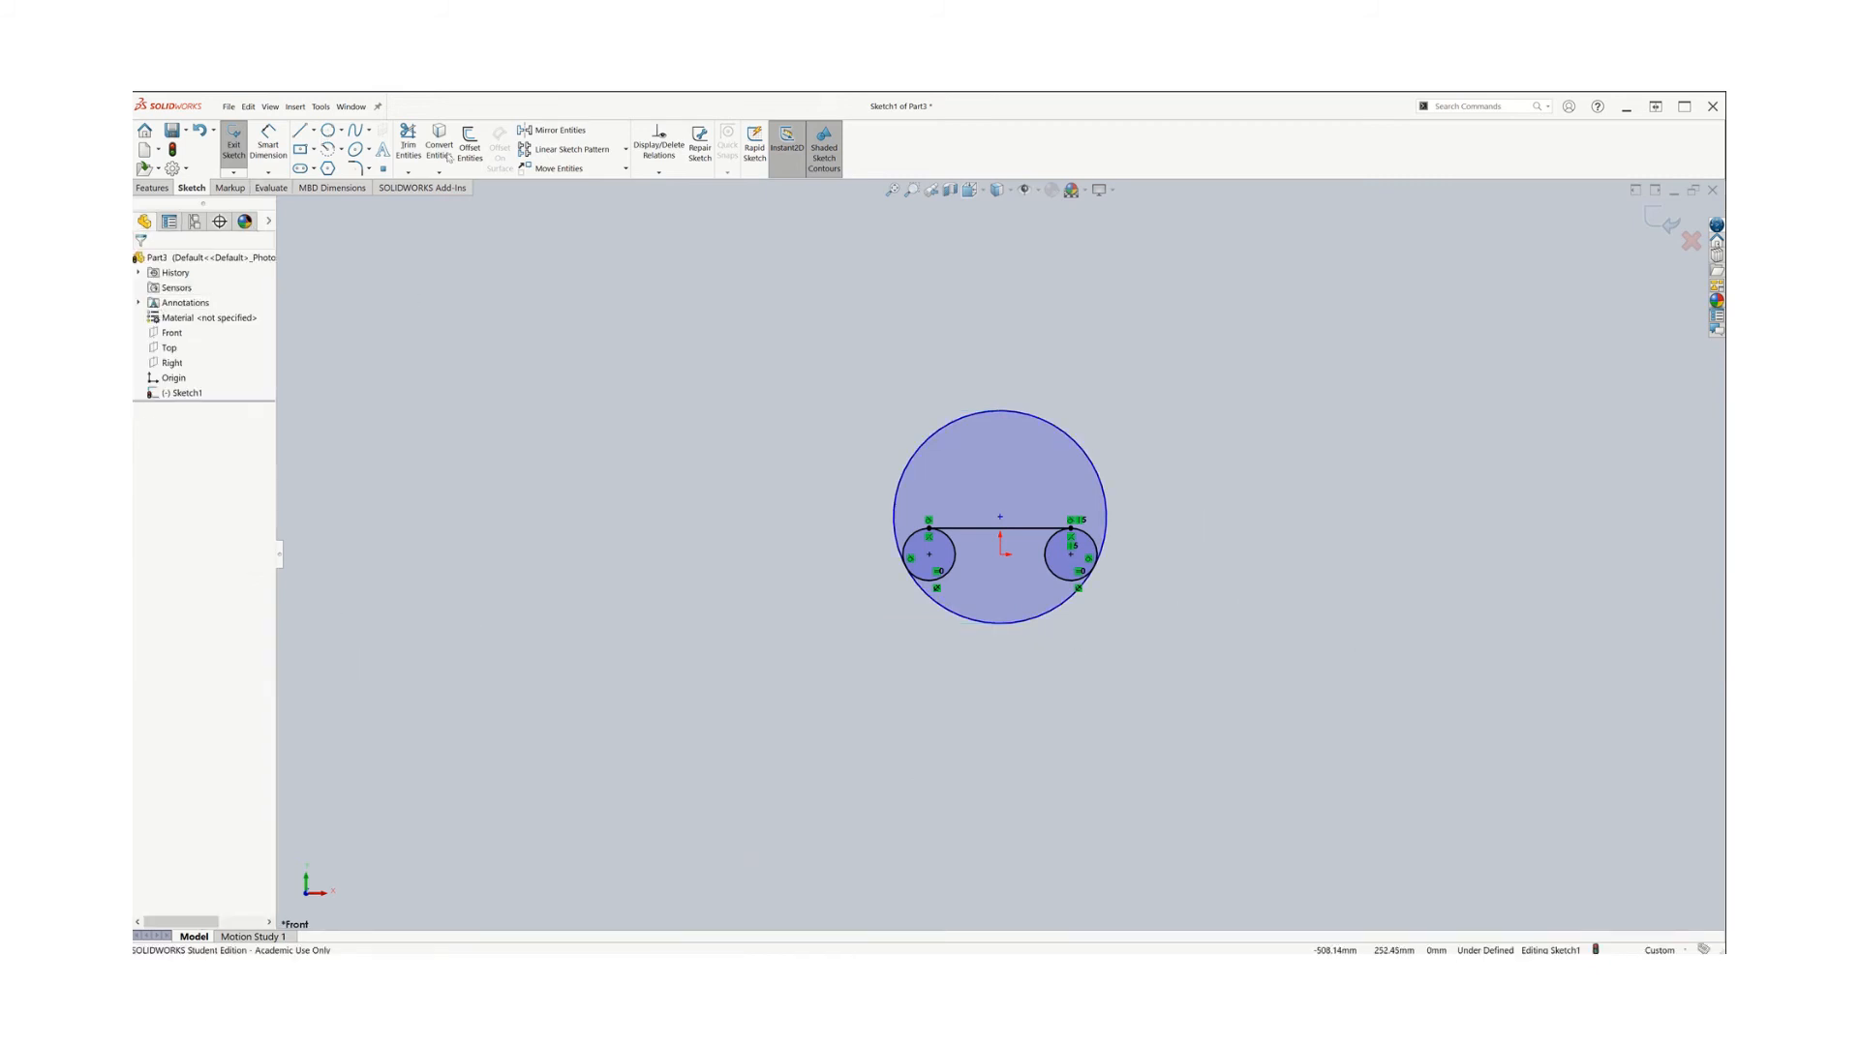
Trim away the upper arc of the large circle with Trim Entities
{"action": "left_click", "coordinate": [408, 143]}
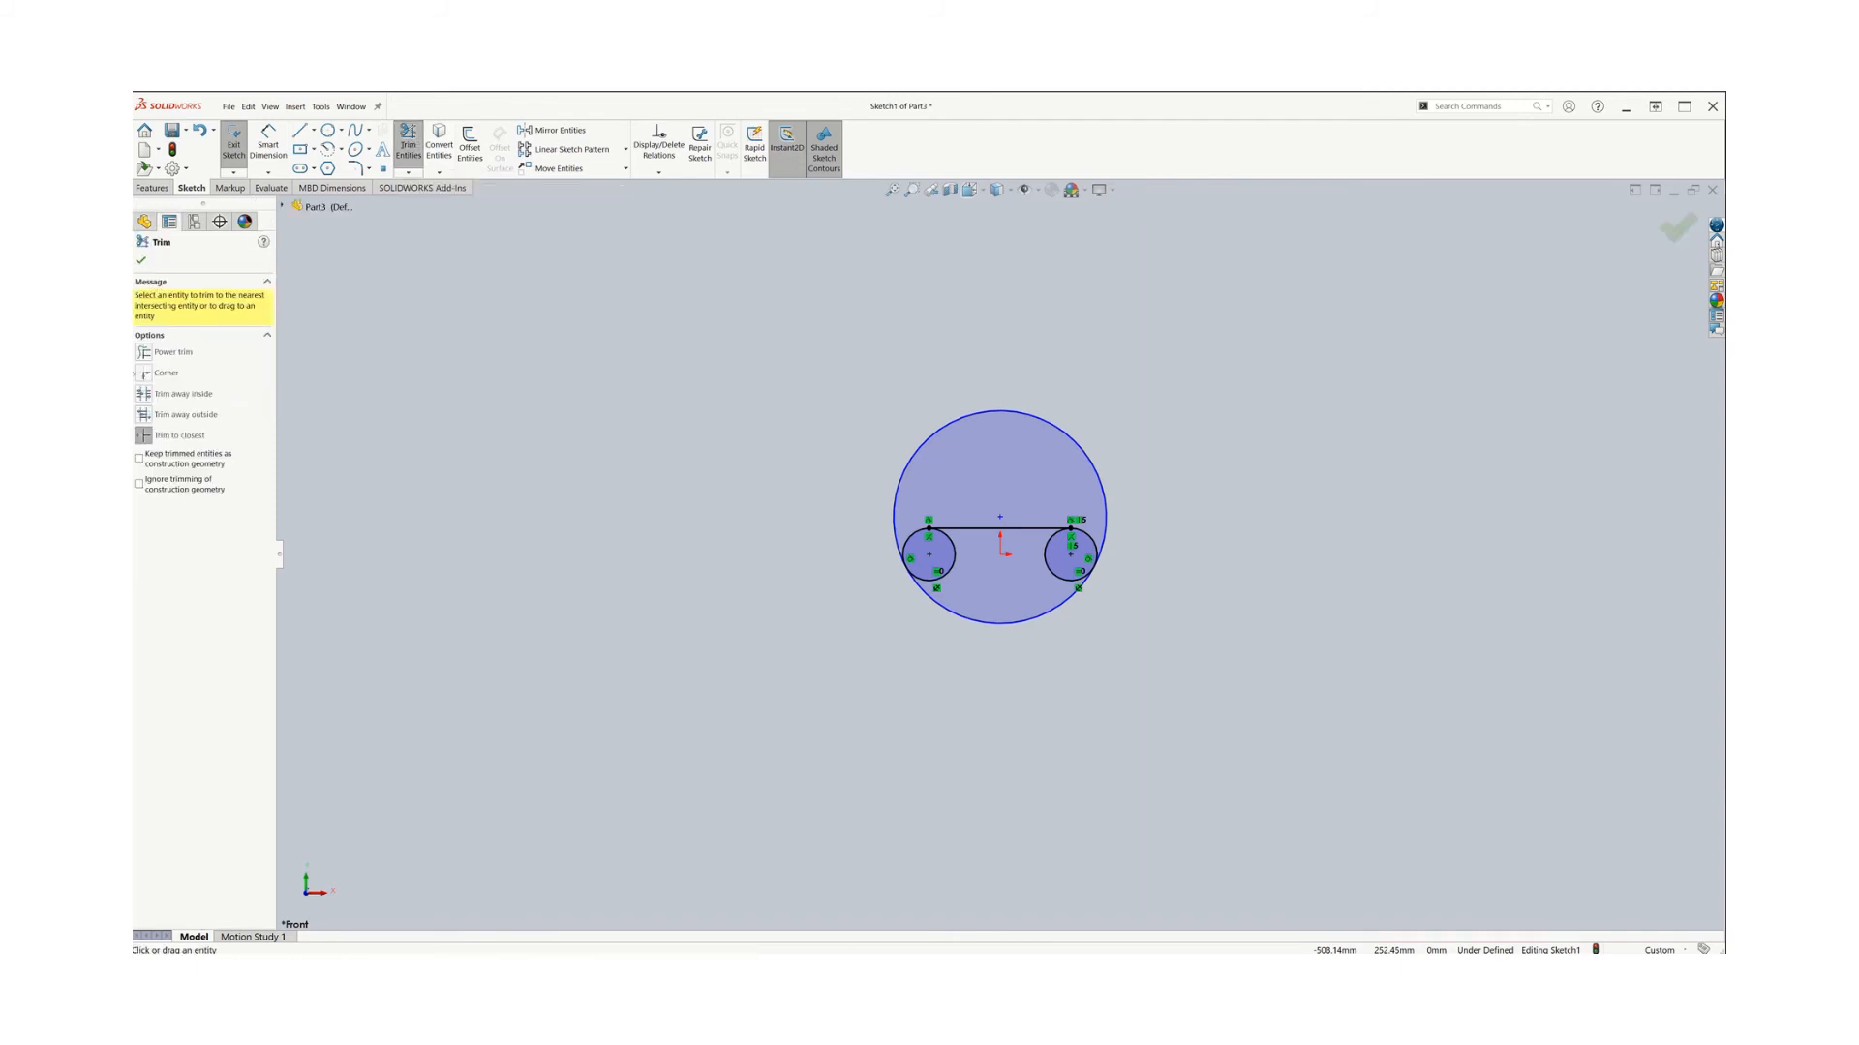
{"action": "left_click", "coordinate": [980, 412]}
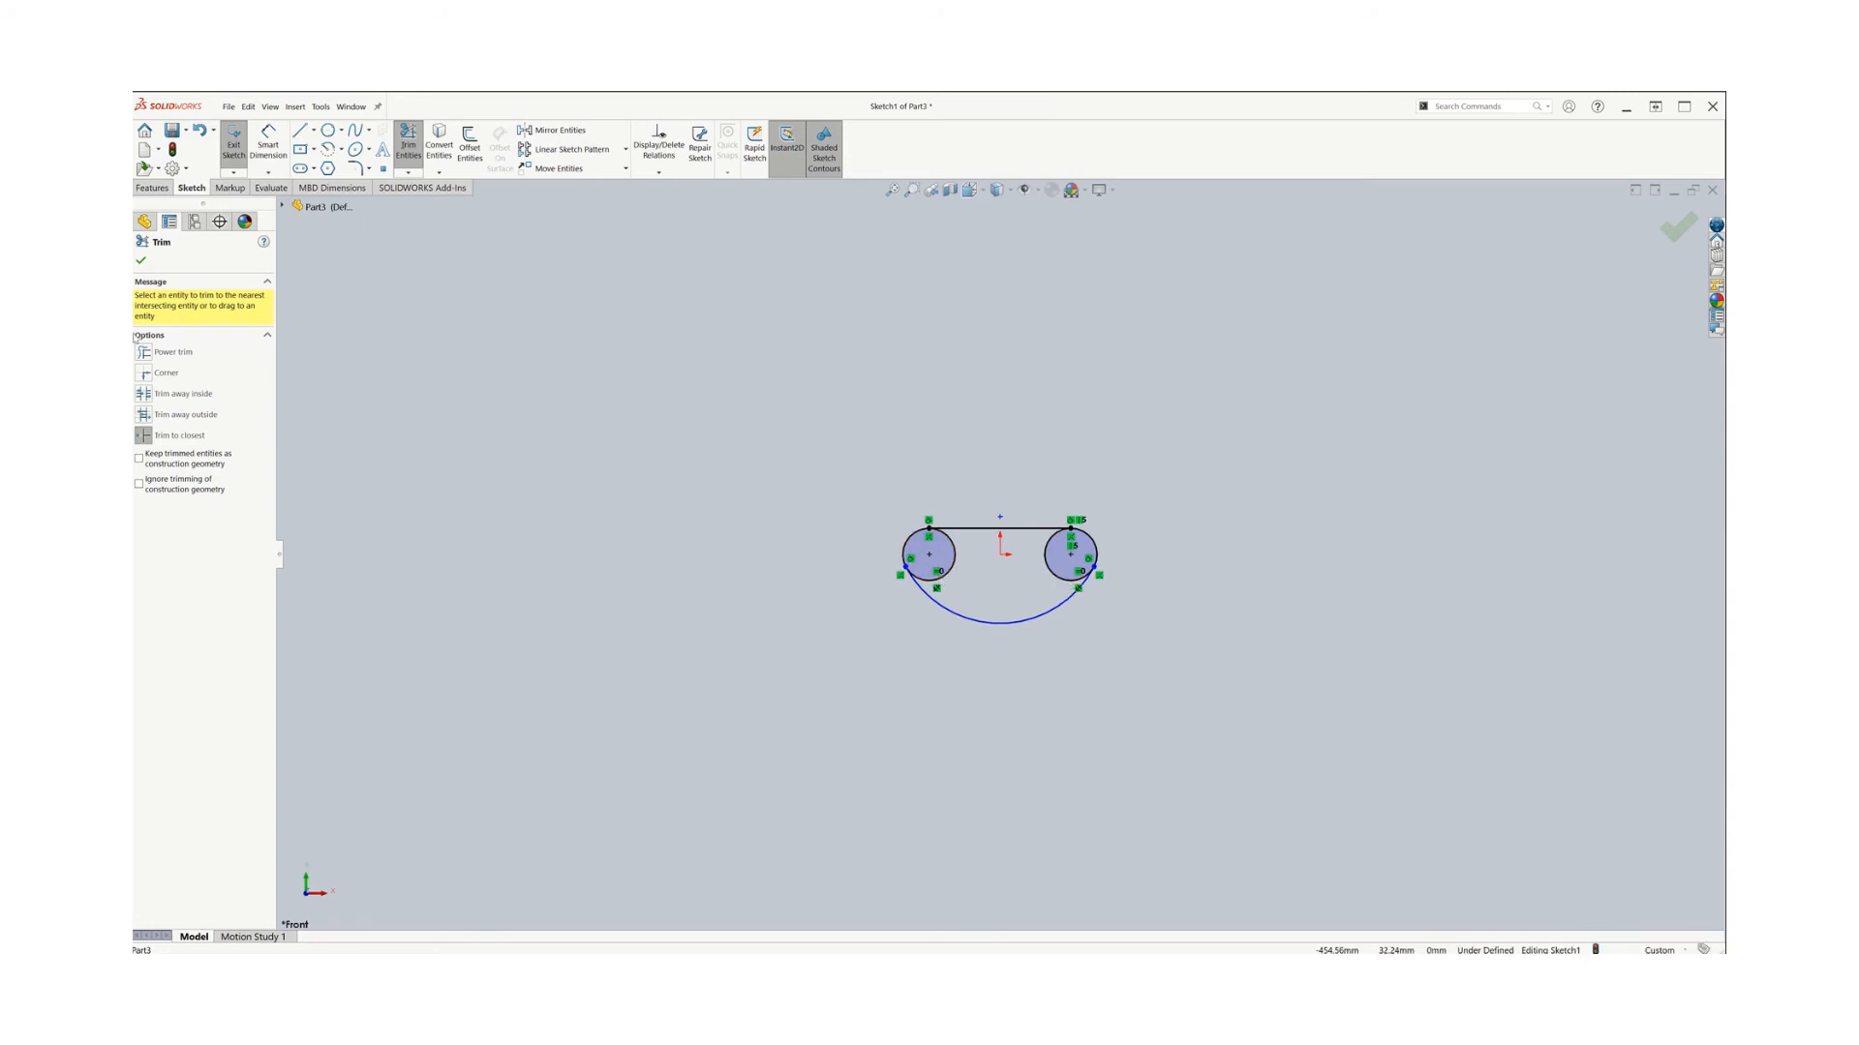
{"action": "left_click", "coordinate": [407, 140]}
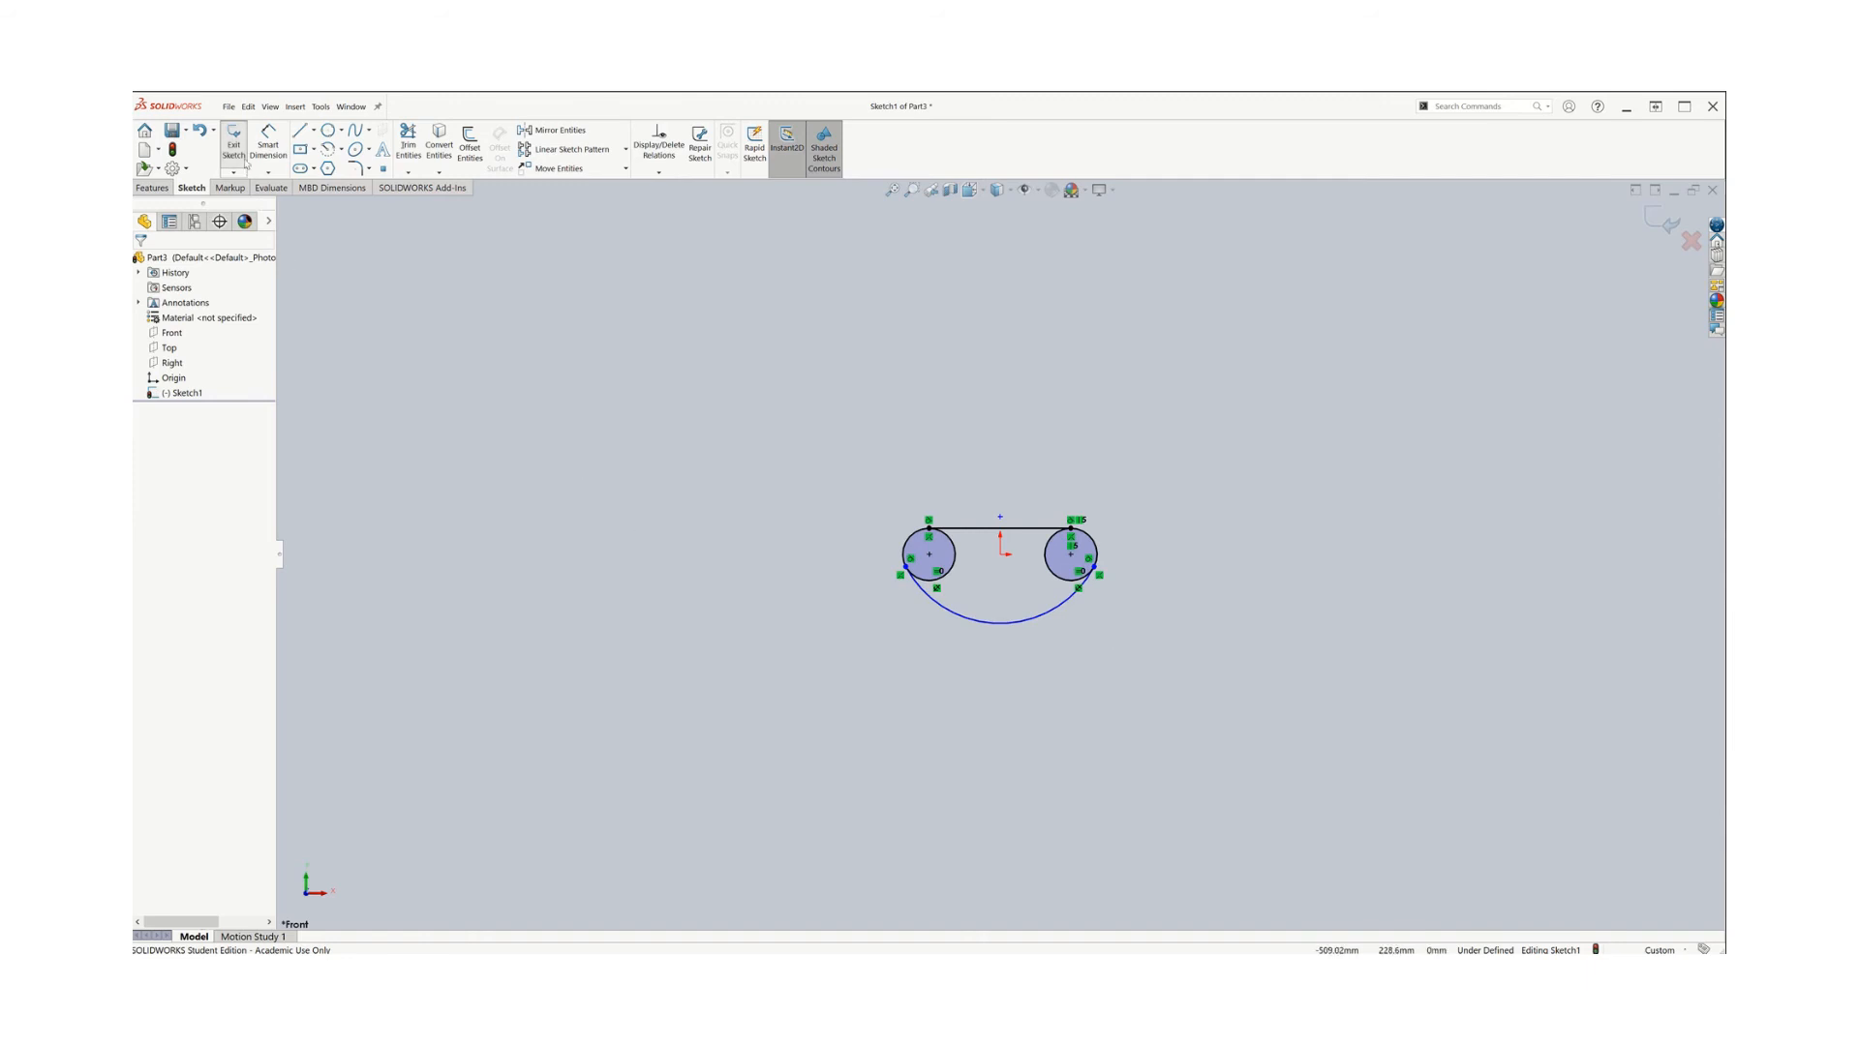
Exit the sketch and extrude it 10 mm, selecting both small circles and the region between them as contours
{"action": "left_click", "coordinate": [229, 150]}
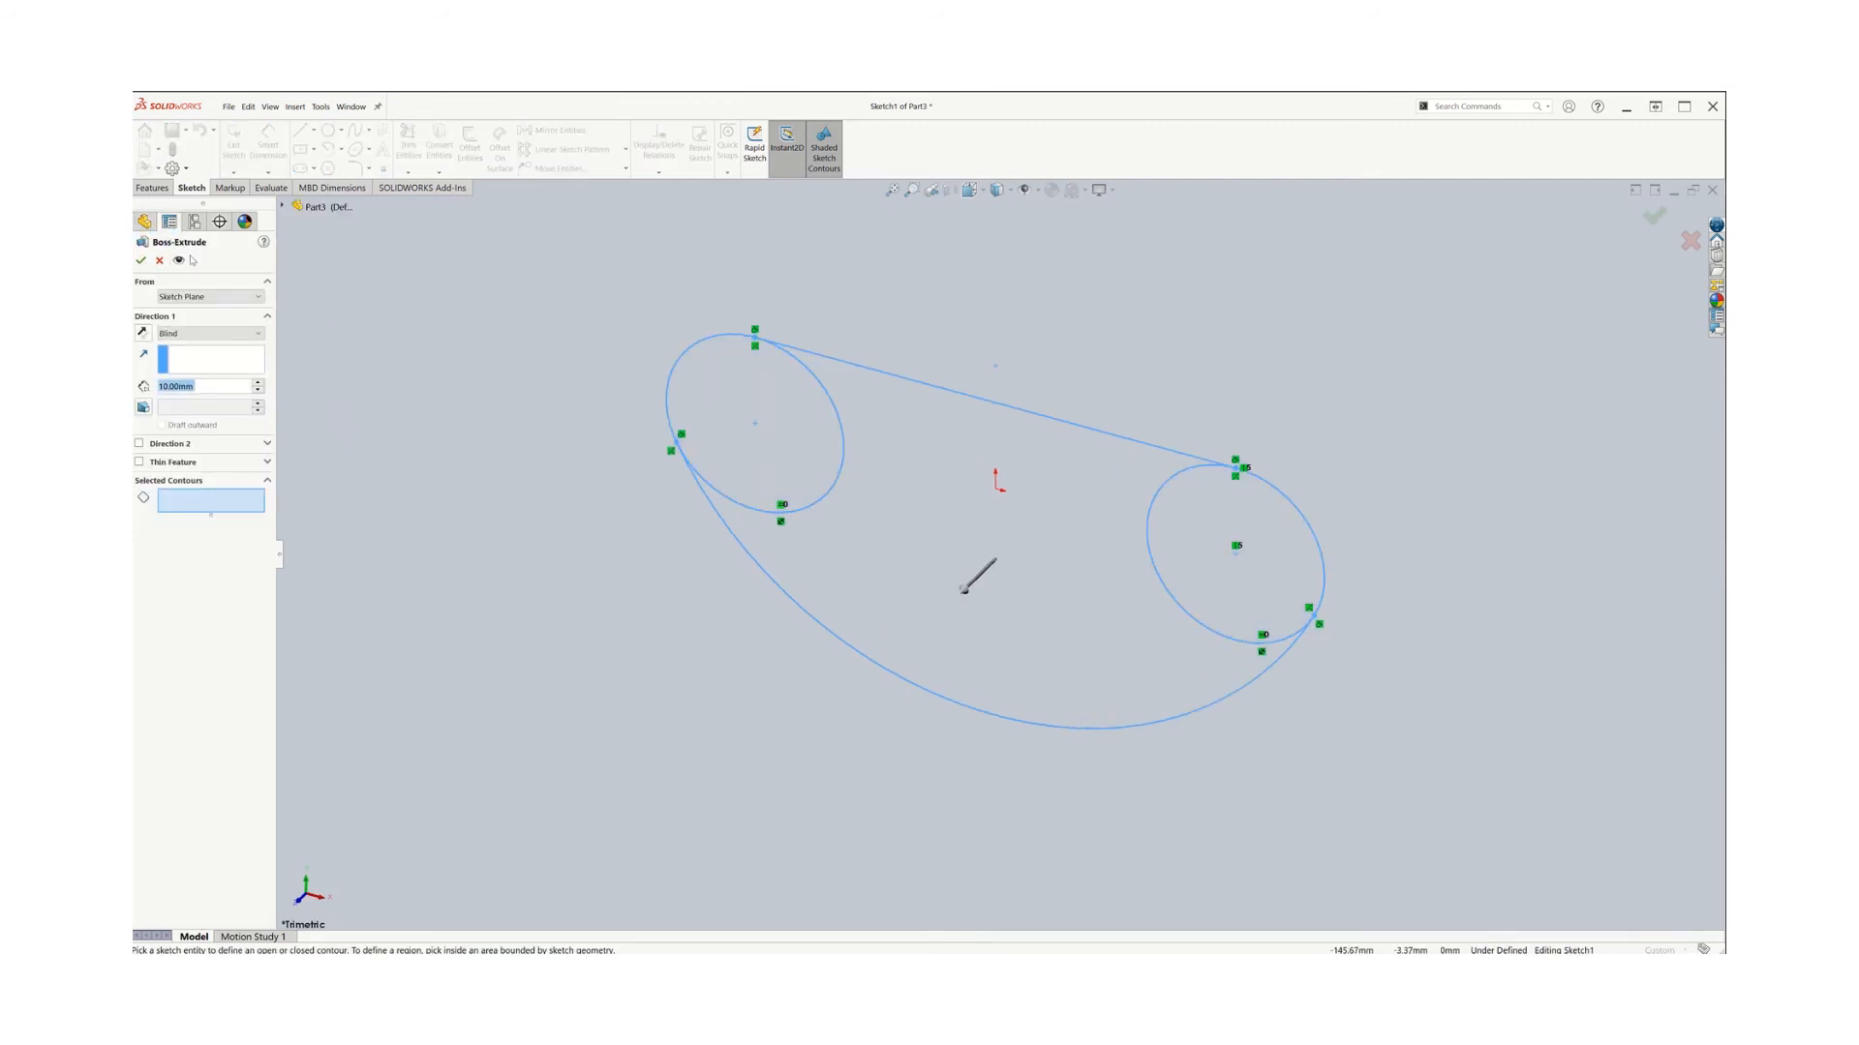
{"action": "left_click", "coordinate": [140, 260]}
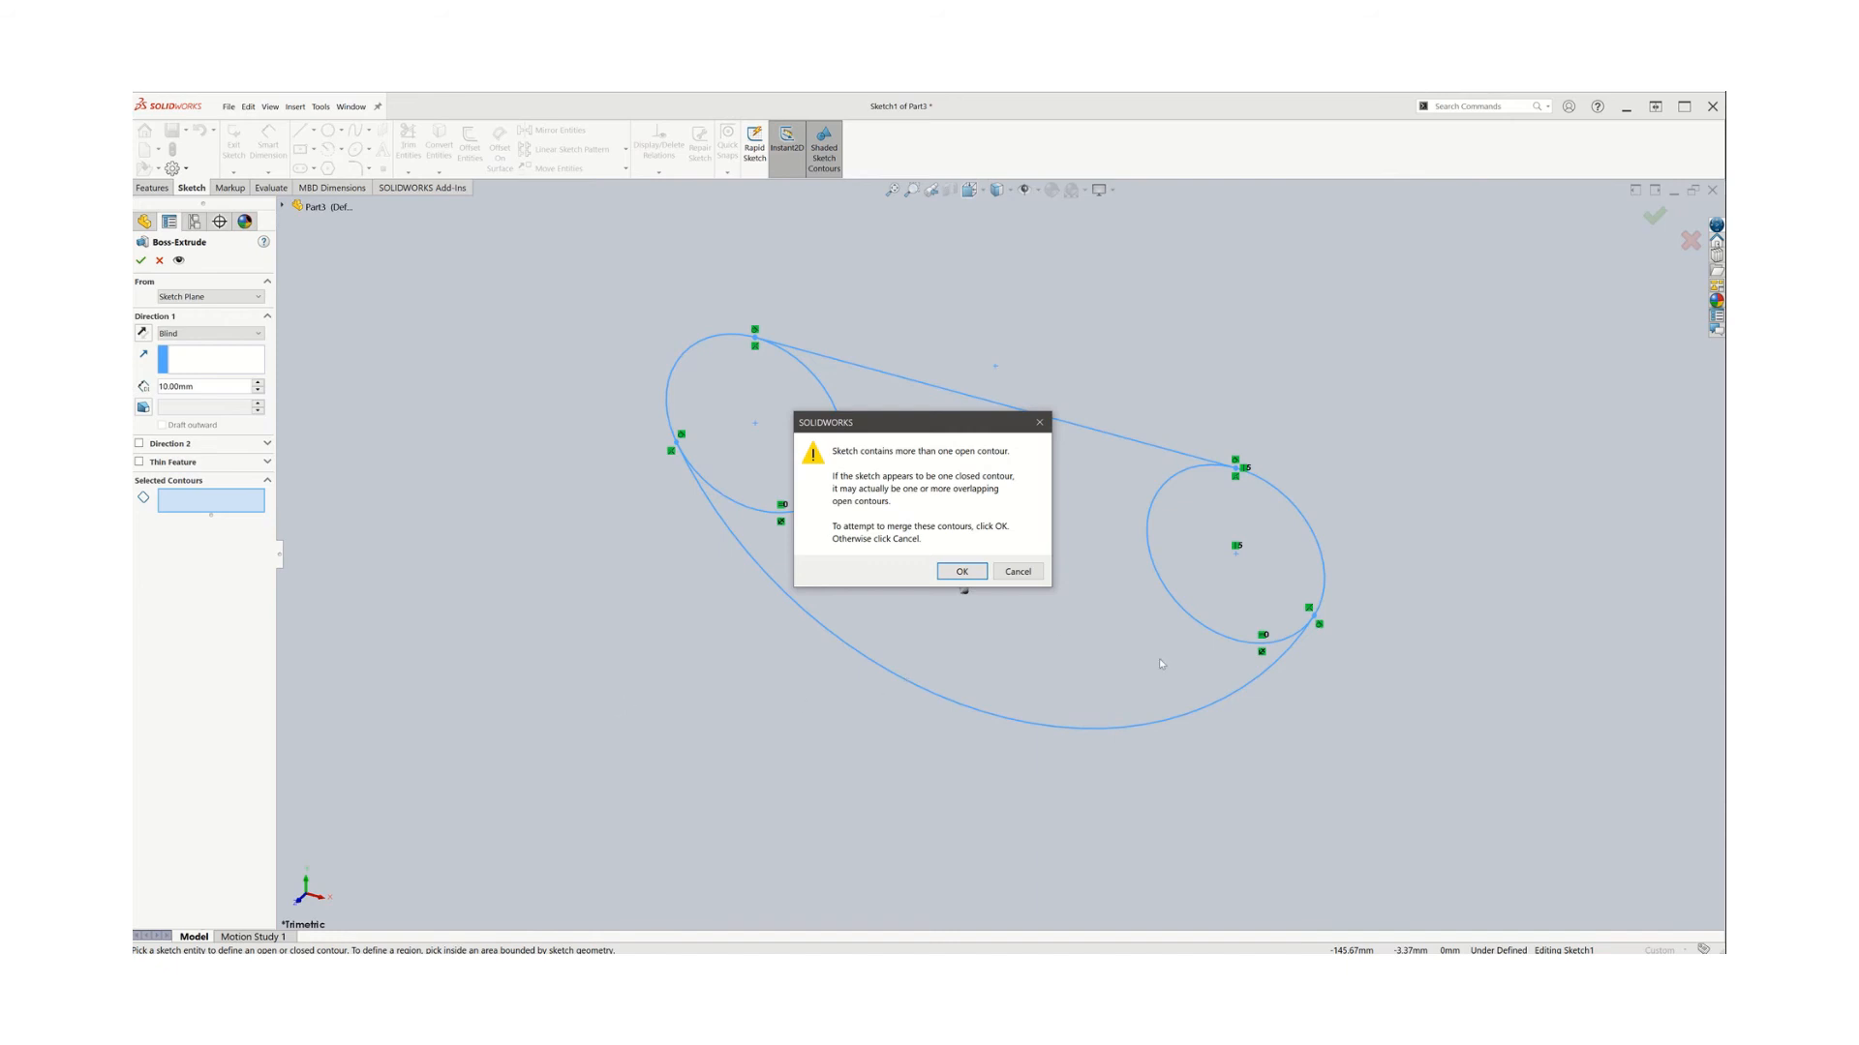
{"action": "left_click", "coordinate": [1003, 570]}
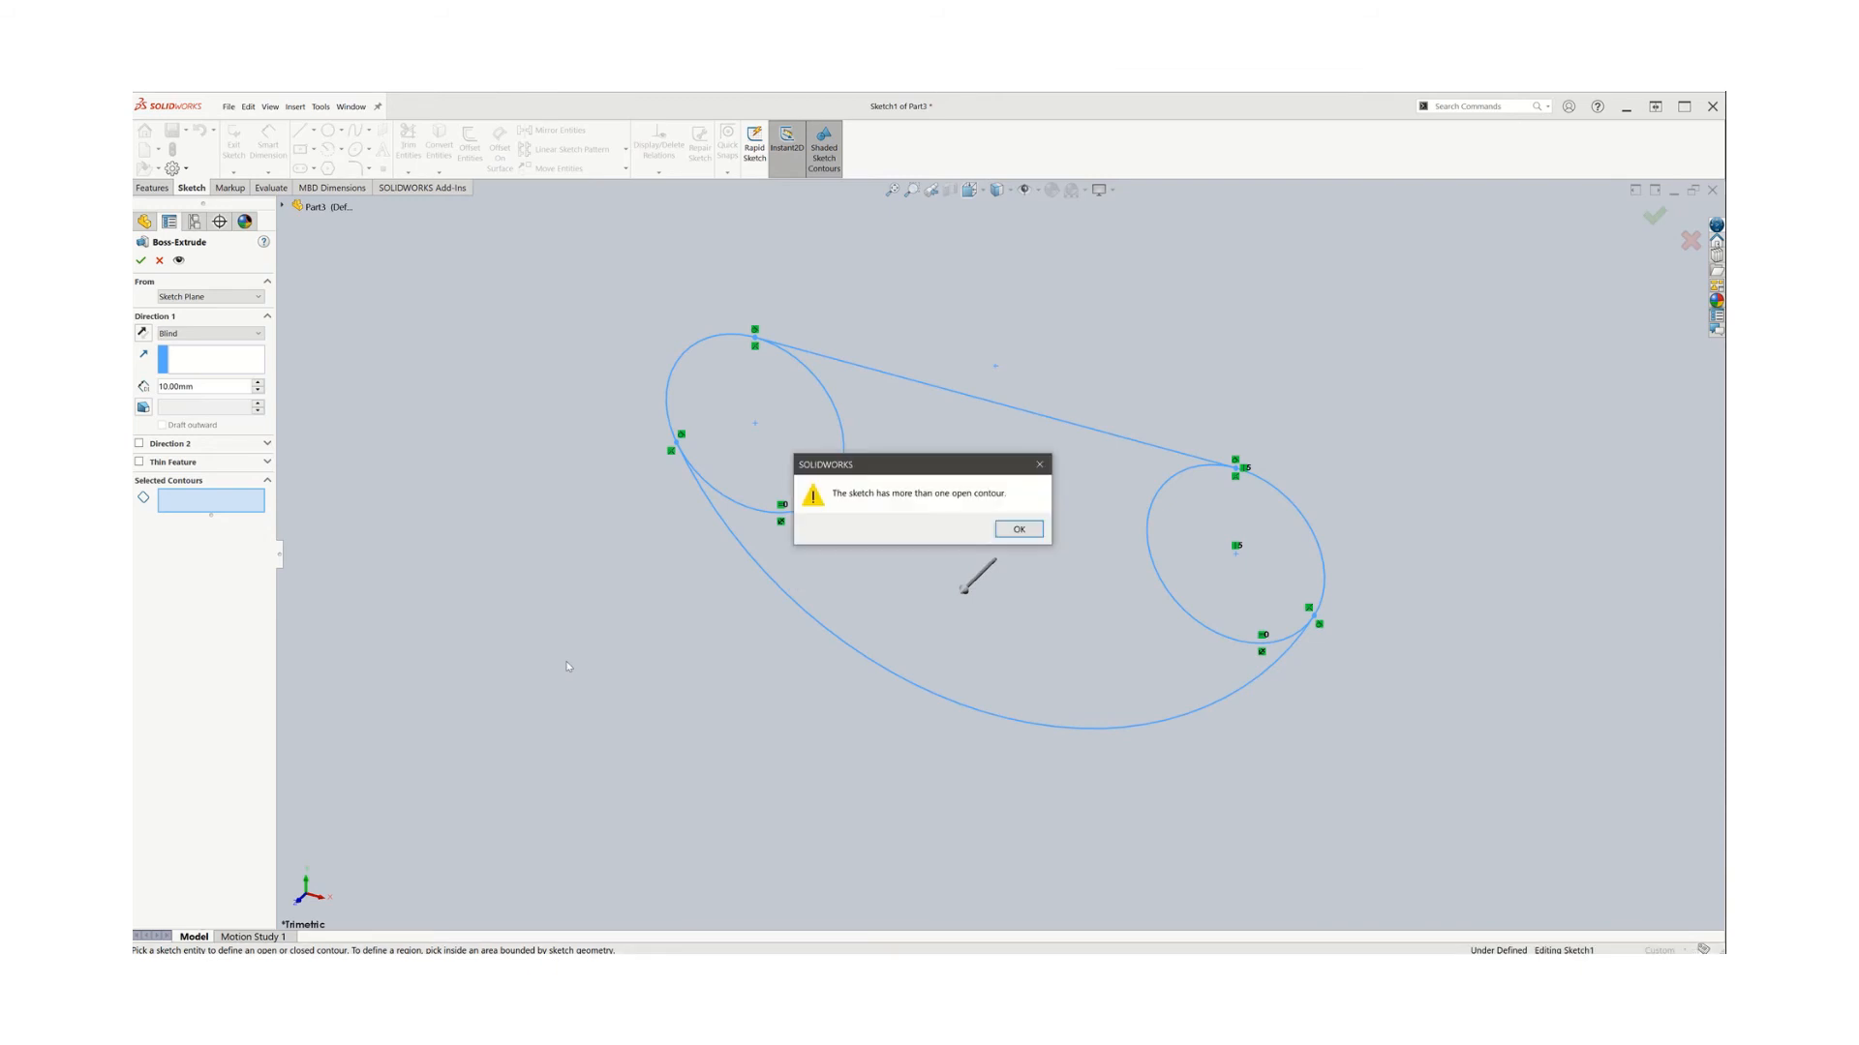
{"action": "left_click", "coordinate": [1017, 529]}
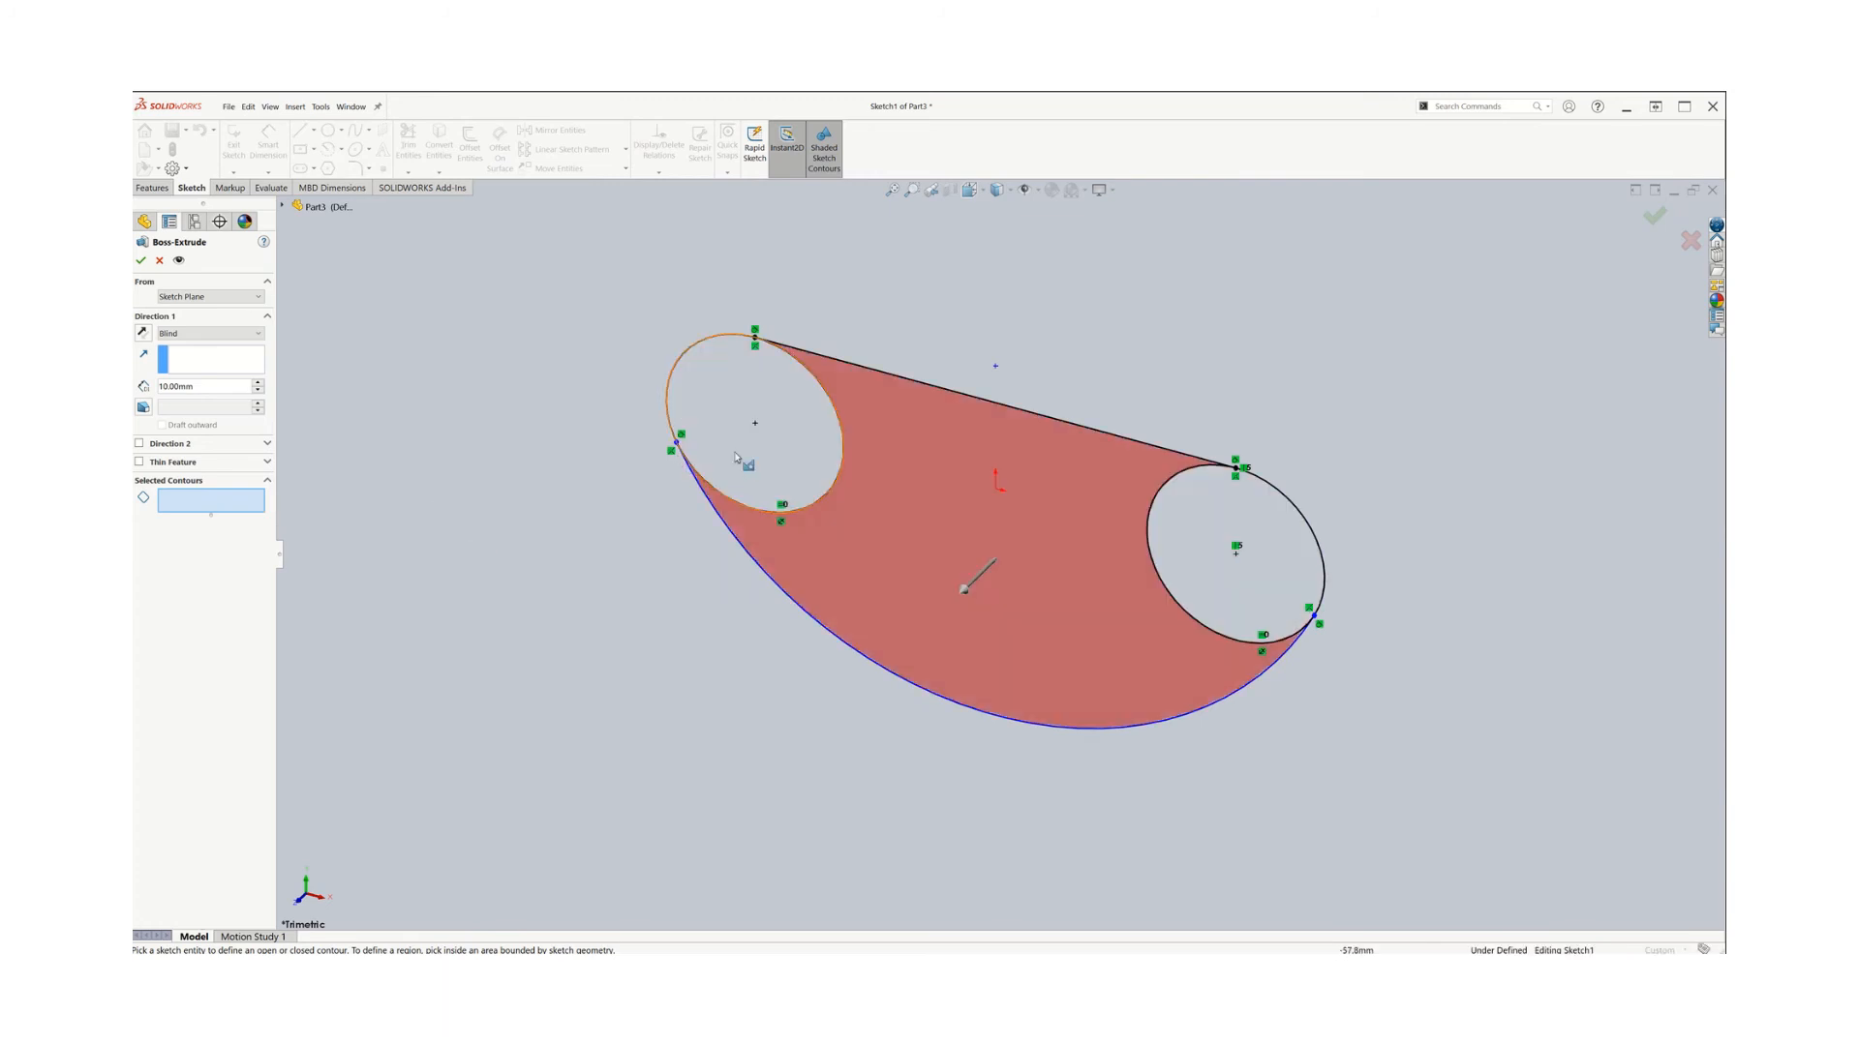
{"action": "left_click", "coordinate": [813, 461]}
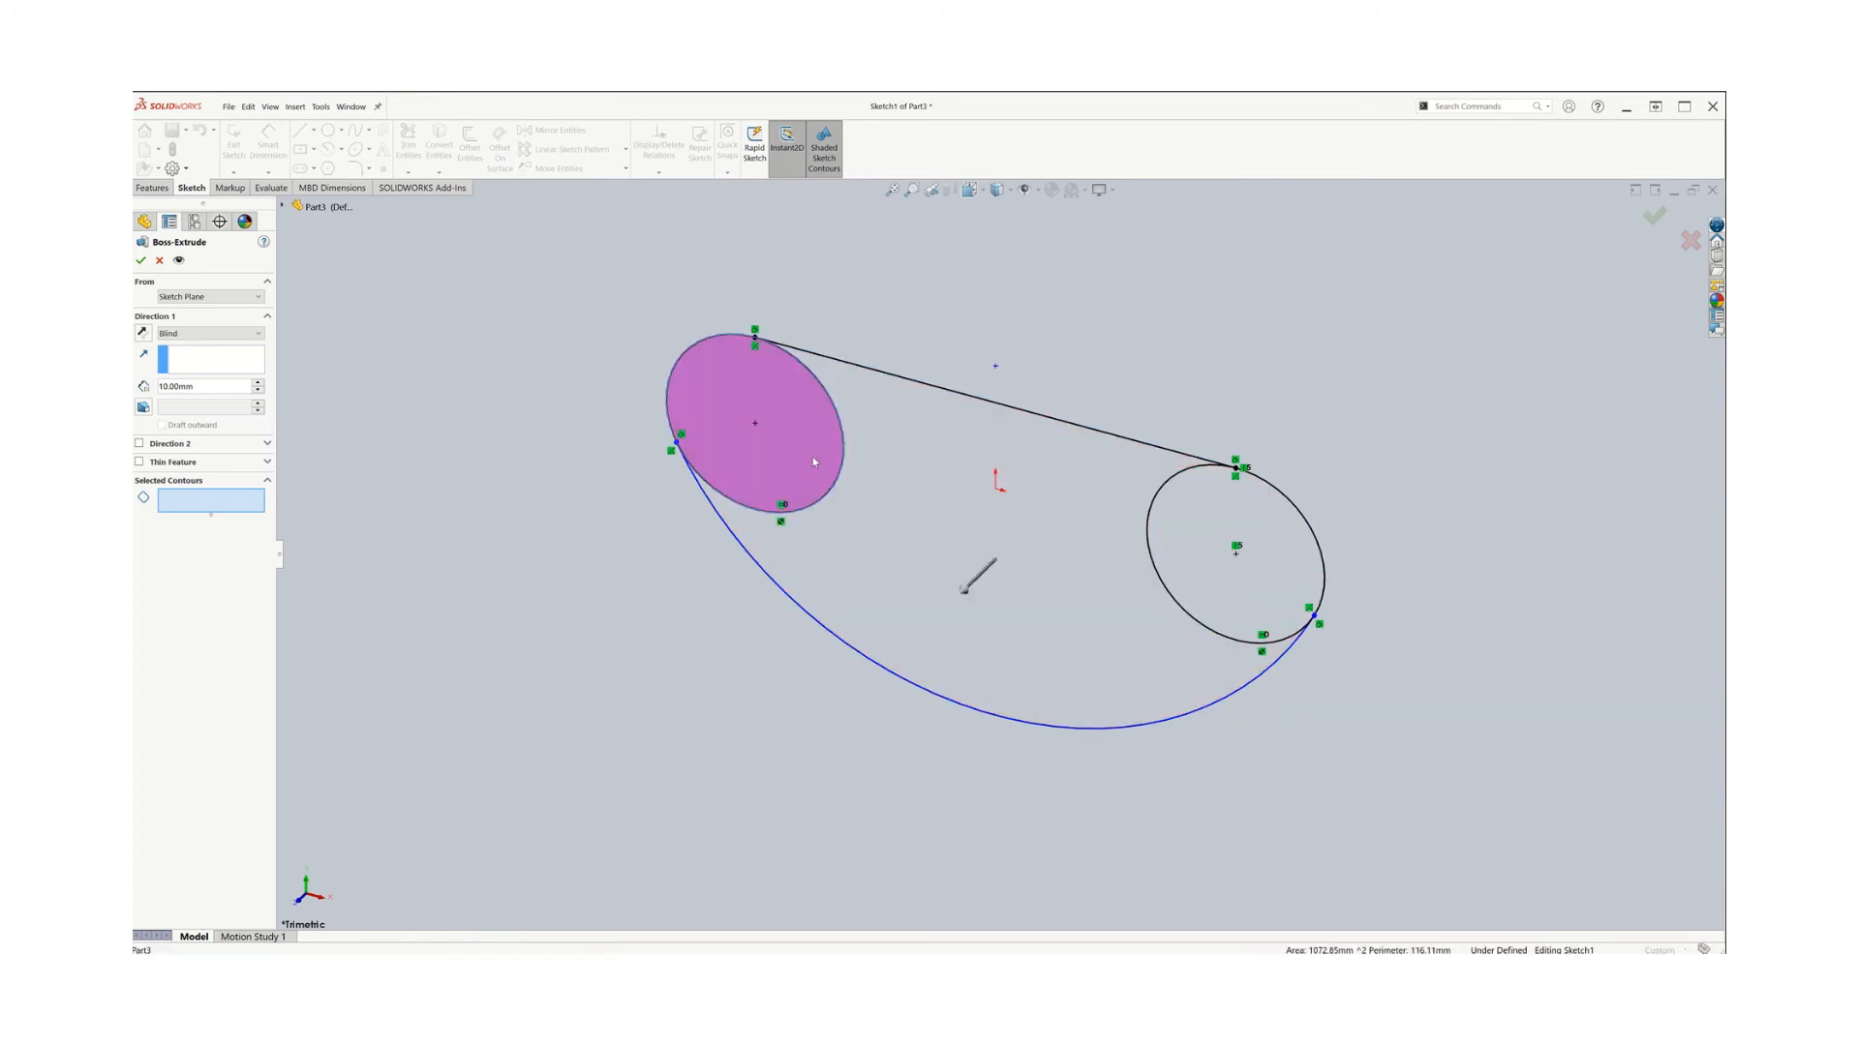
{"action": "left_click", "coordinate": [921, 582]}
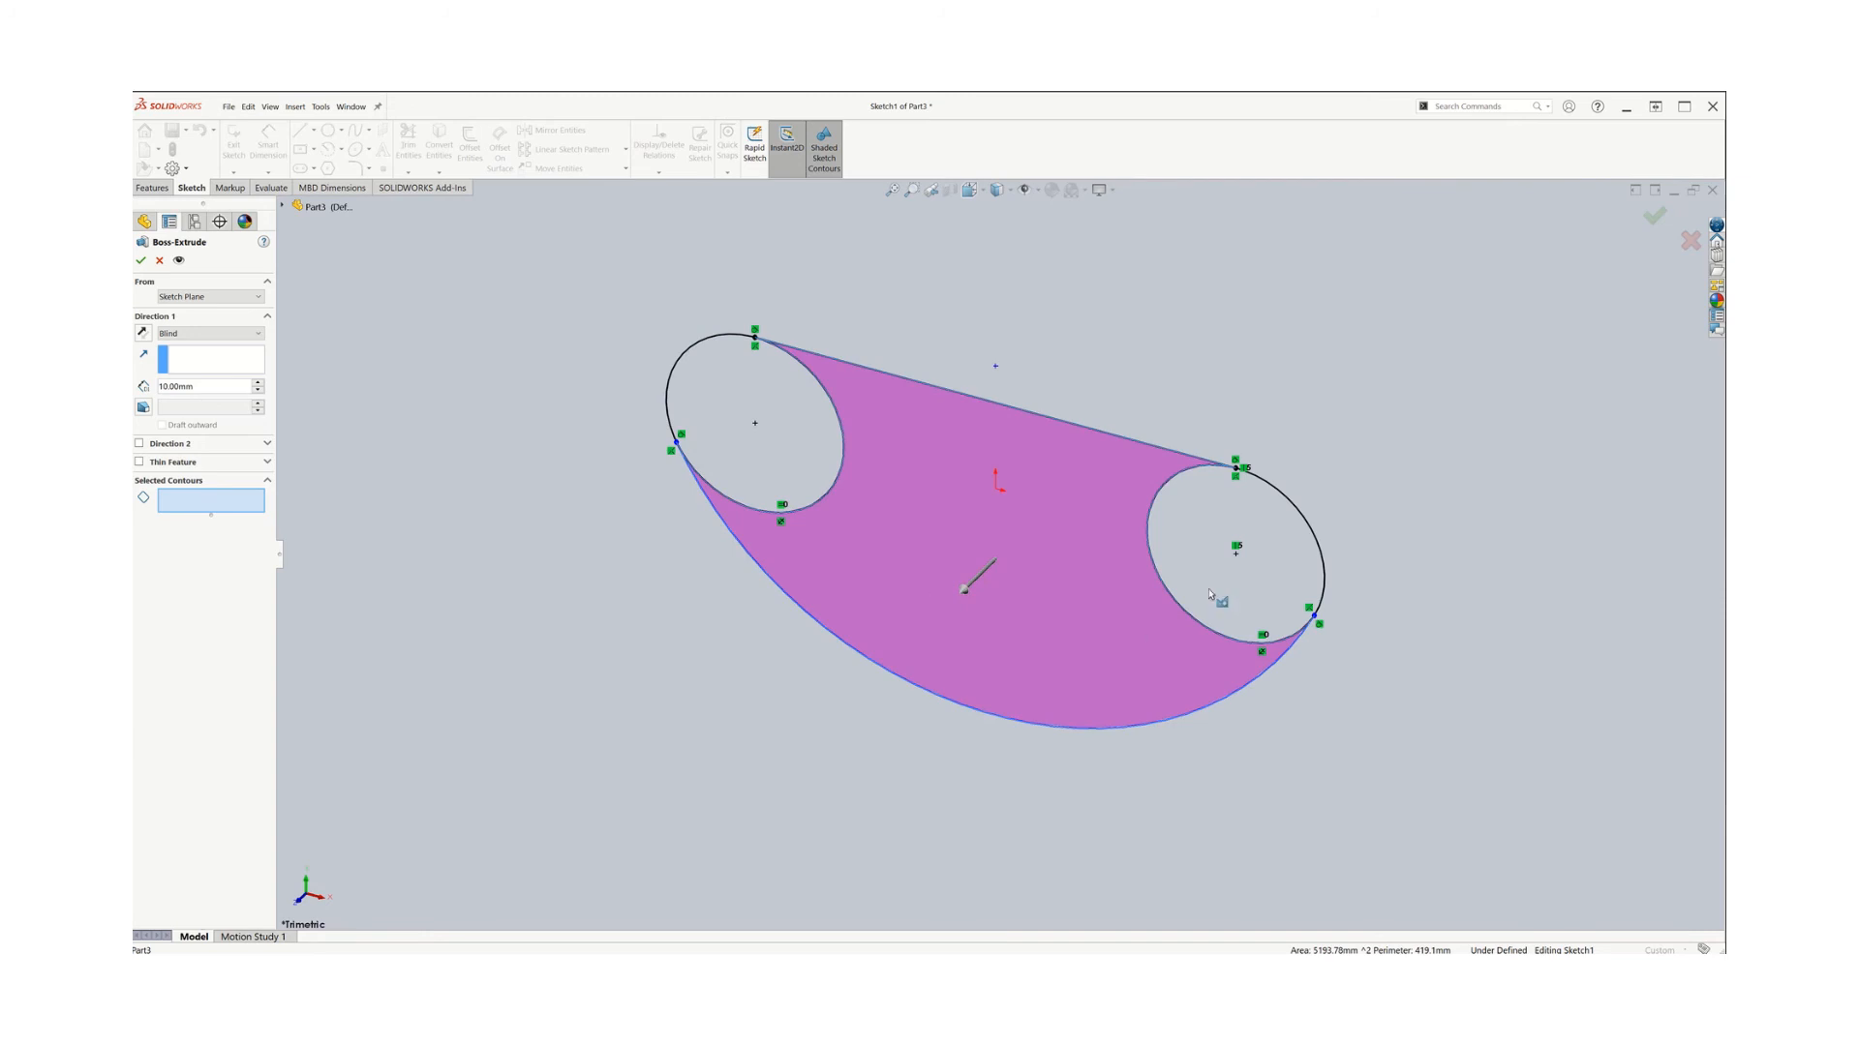
{"action": "left_click", "coordinate": [1195, 620]}
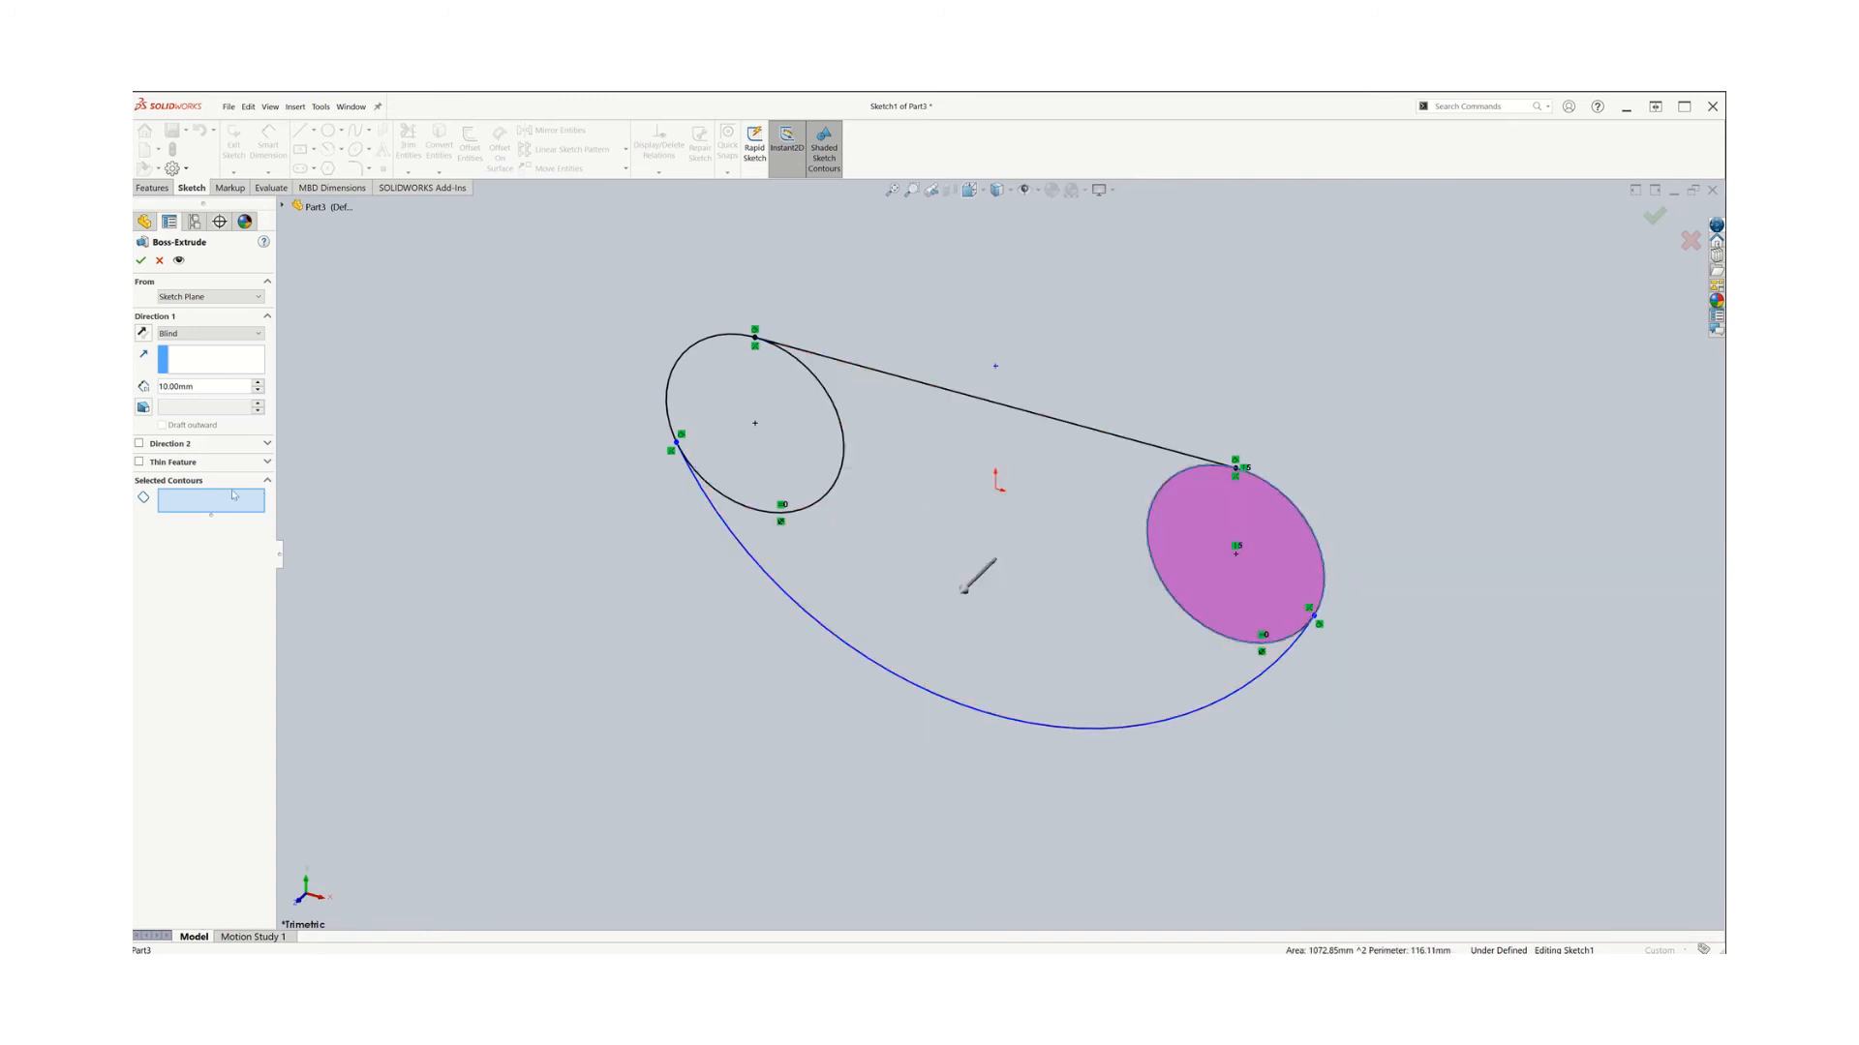
{"action": "left_click", "coordinate": [739, 423]}
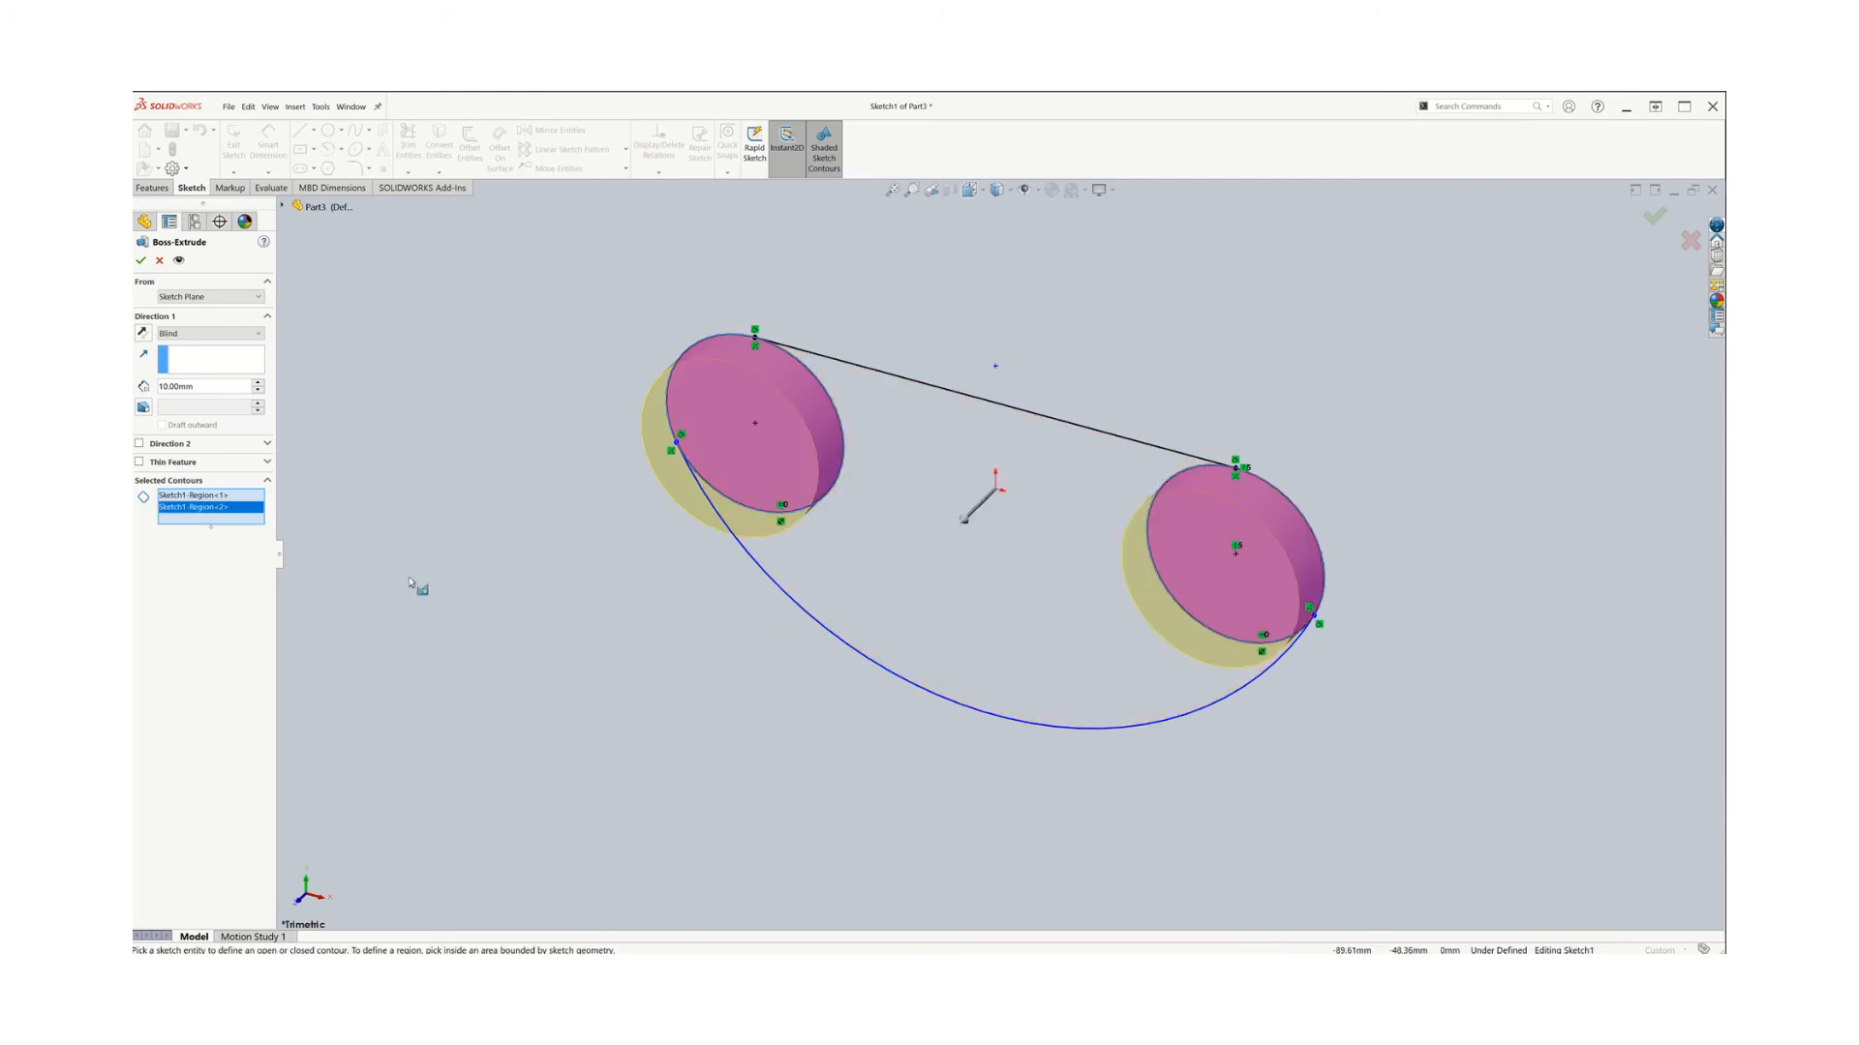
{"action": "left_click", "coordinate": [947, 600]}
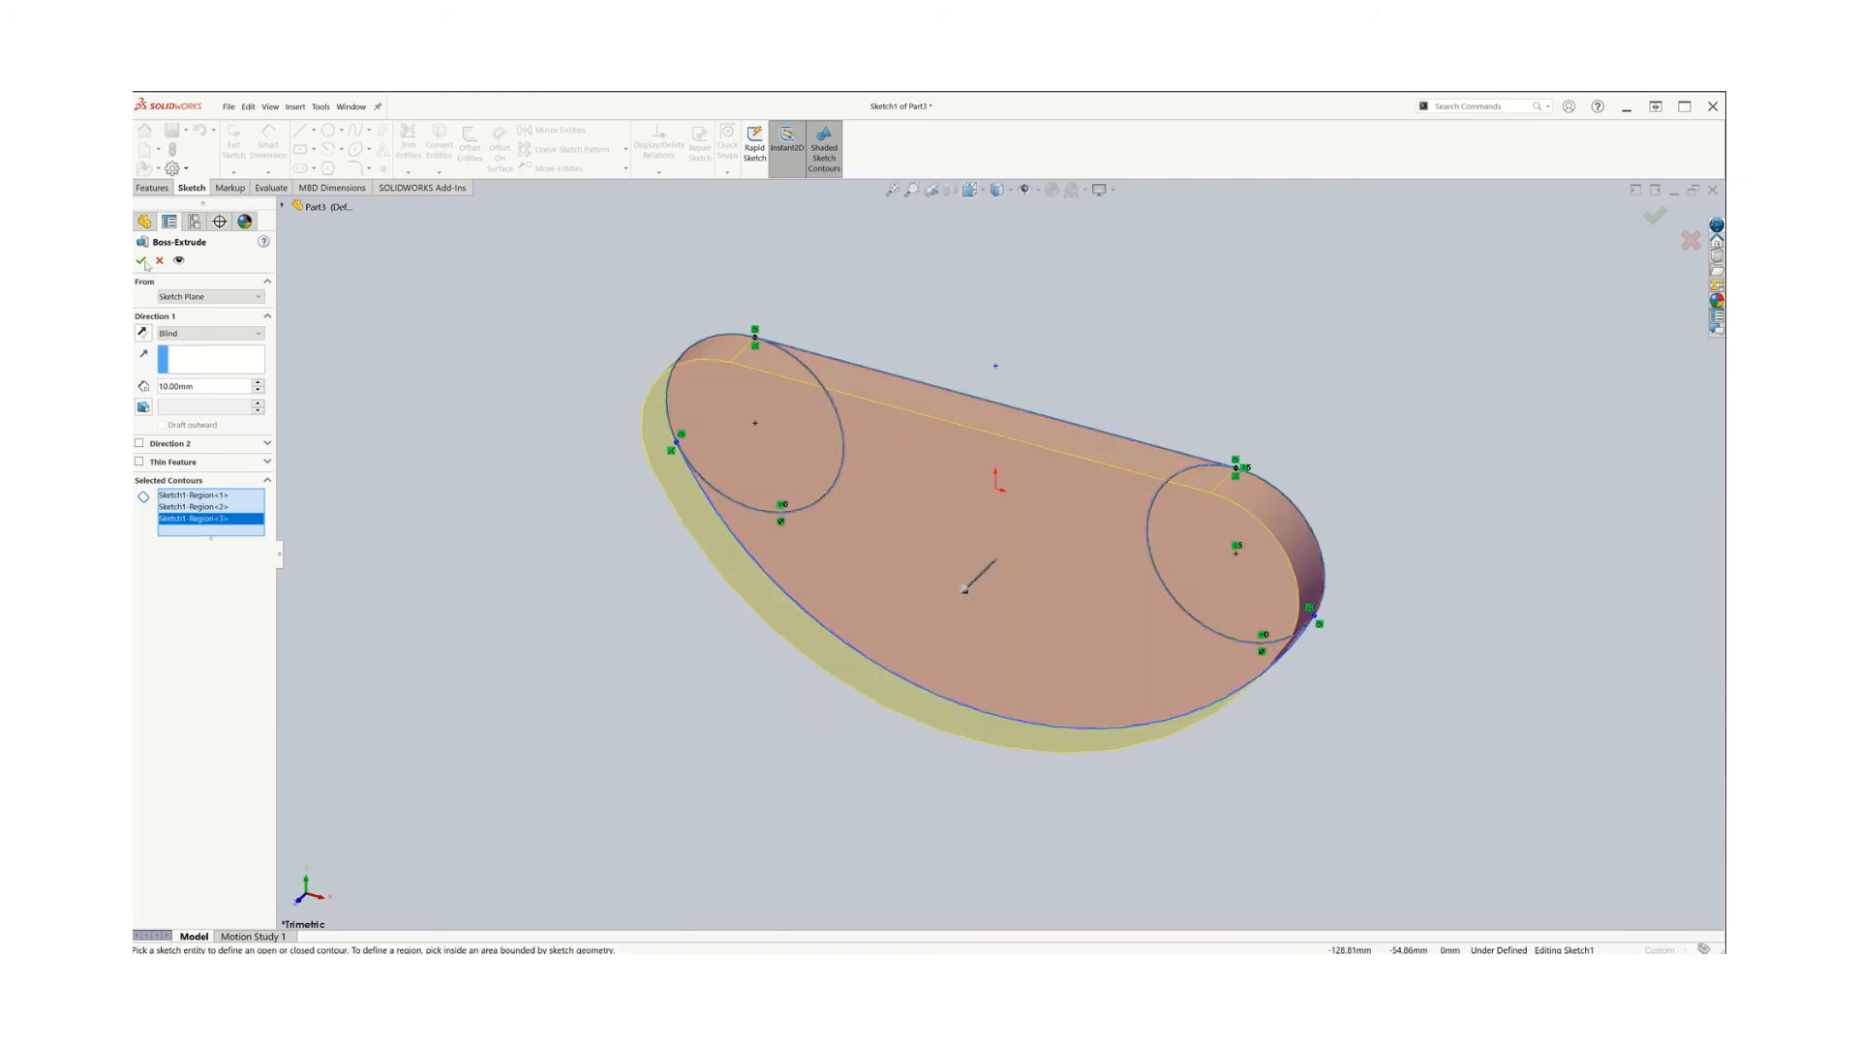
{"action": "left_click", "coordinate": [141, 259]}
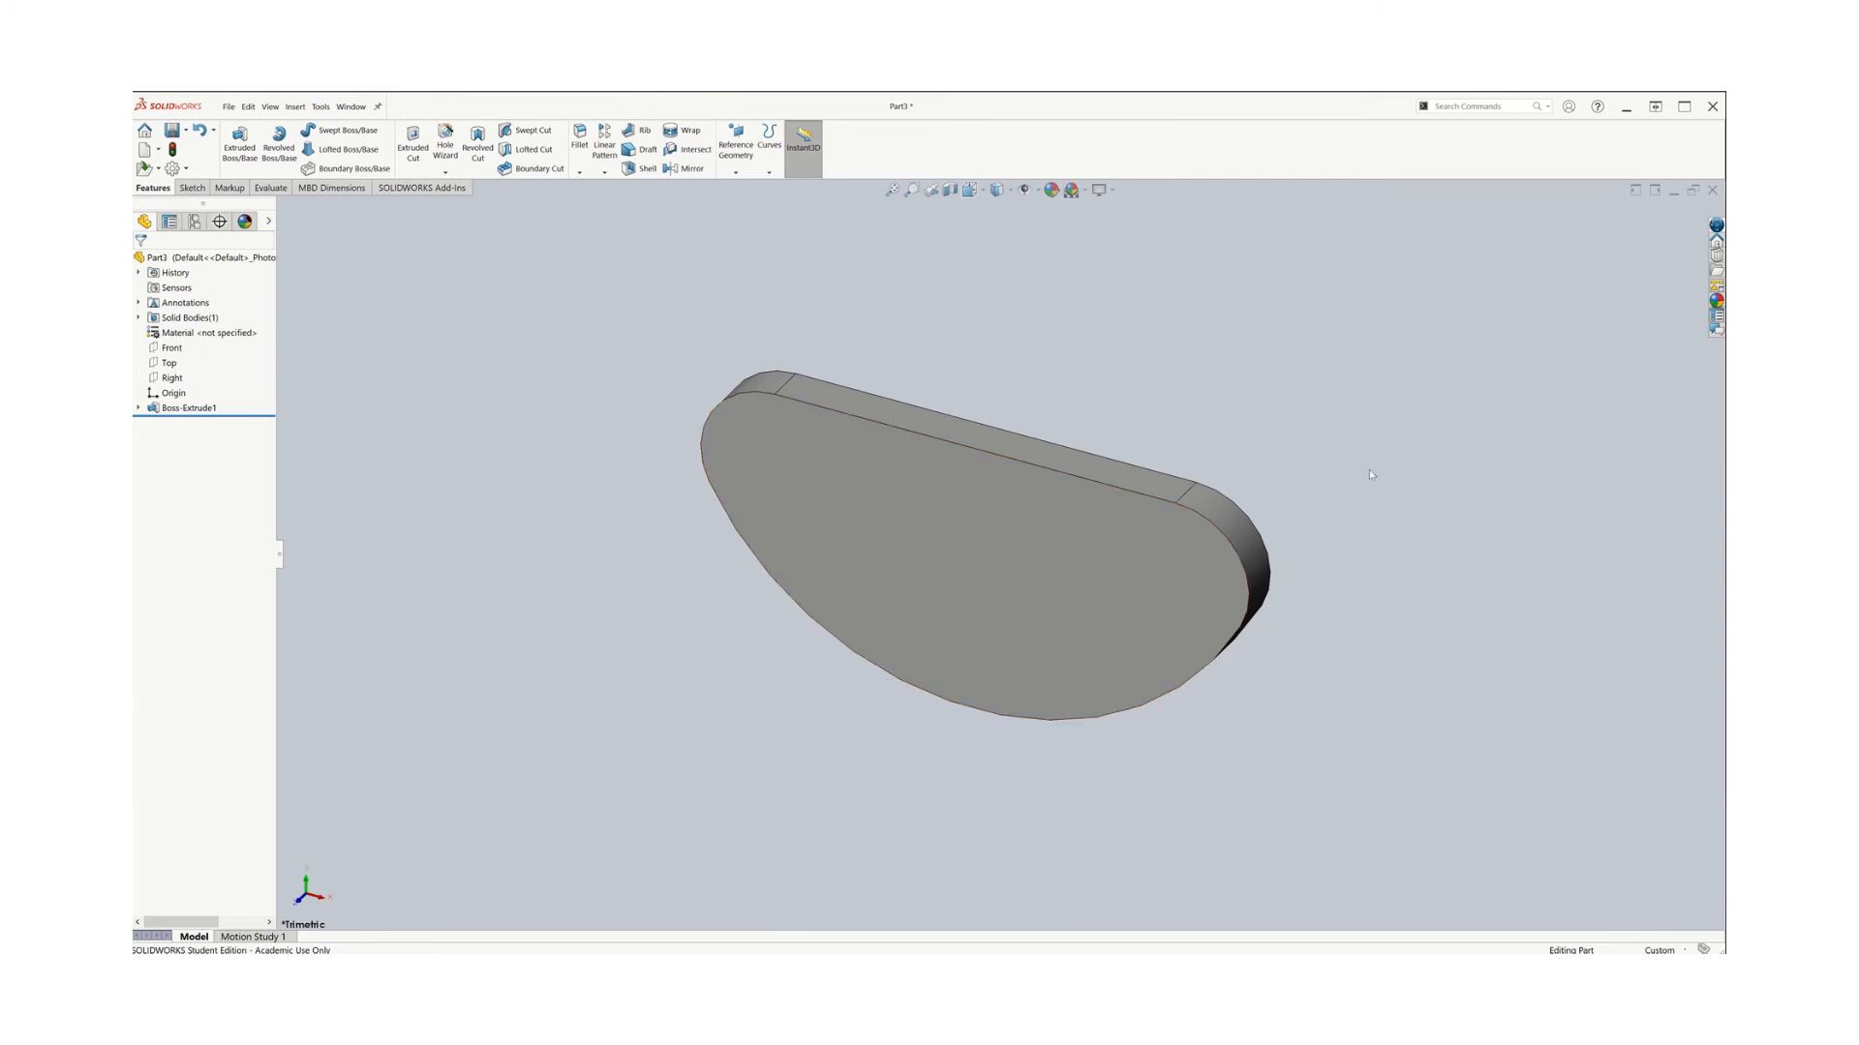
Start an extrusion and open a new sketch on the plate's front face, viewed normal to it
{"action": "scroll", "coordinate": [1593, 484], "scroll_direction": "up", "scroll_amount": 1}
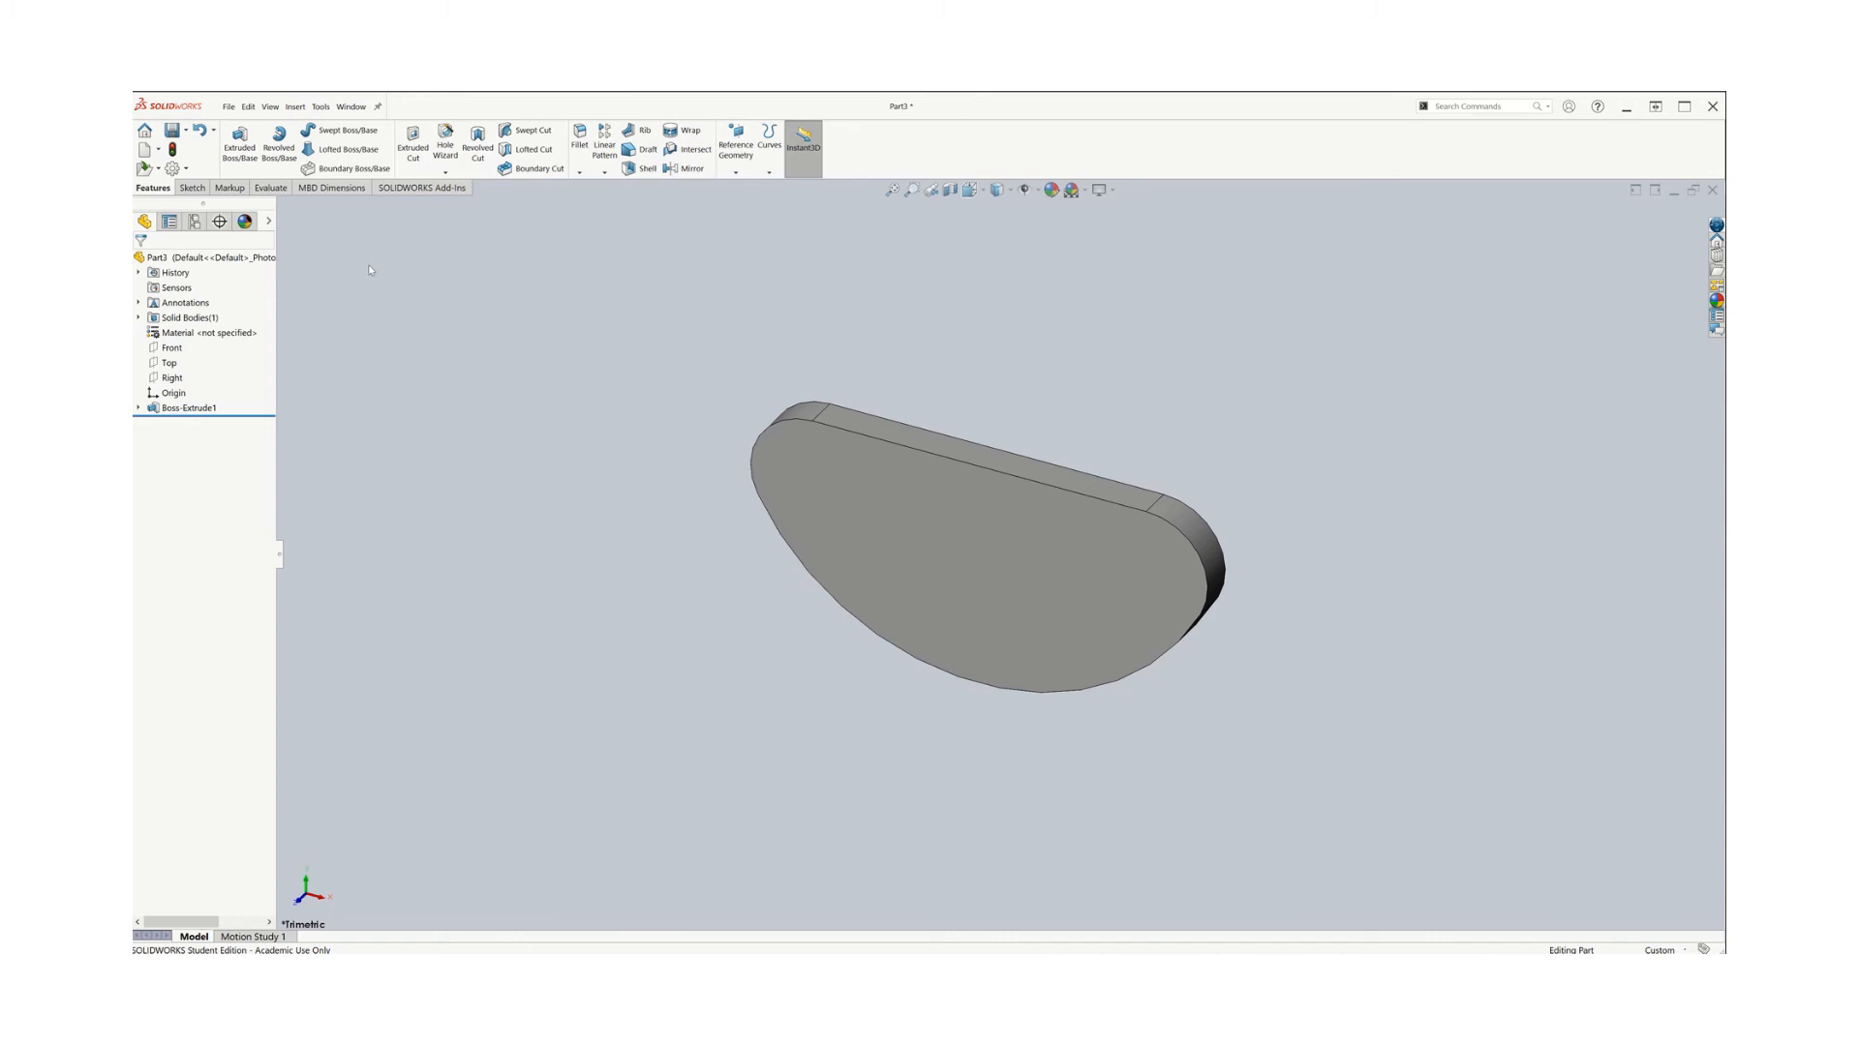
{"action": "left_click", "coordinate": [245, 145]}
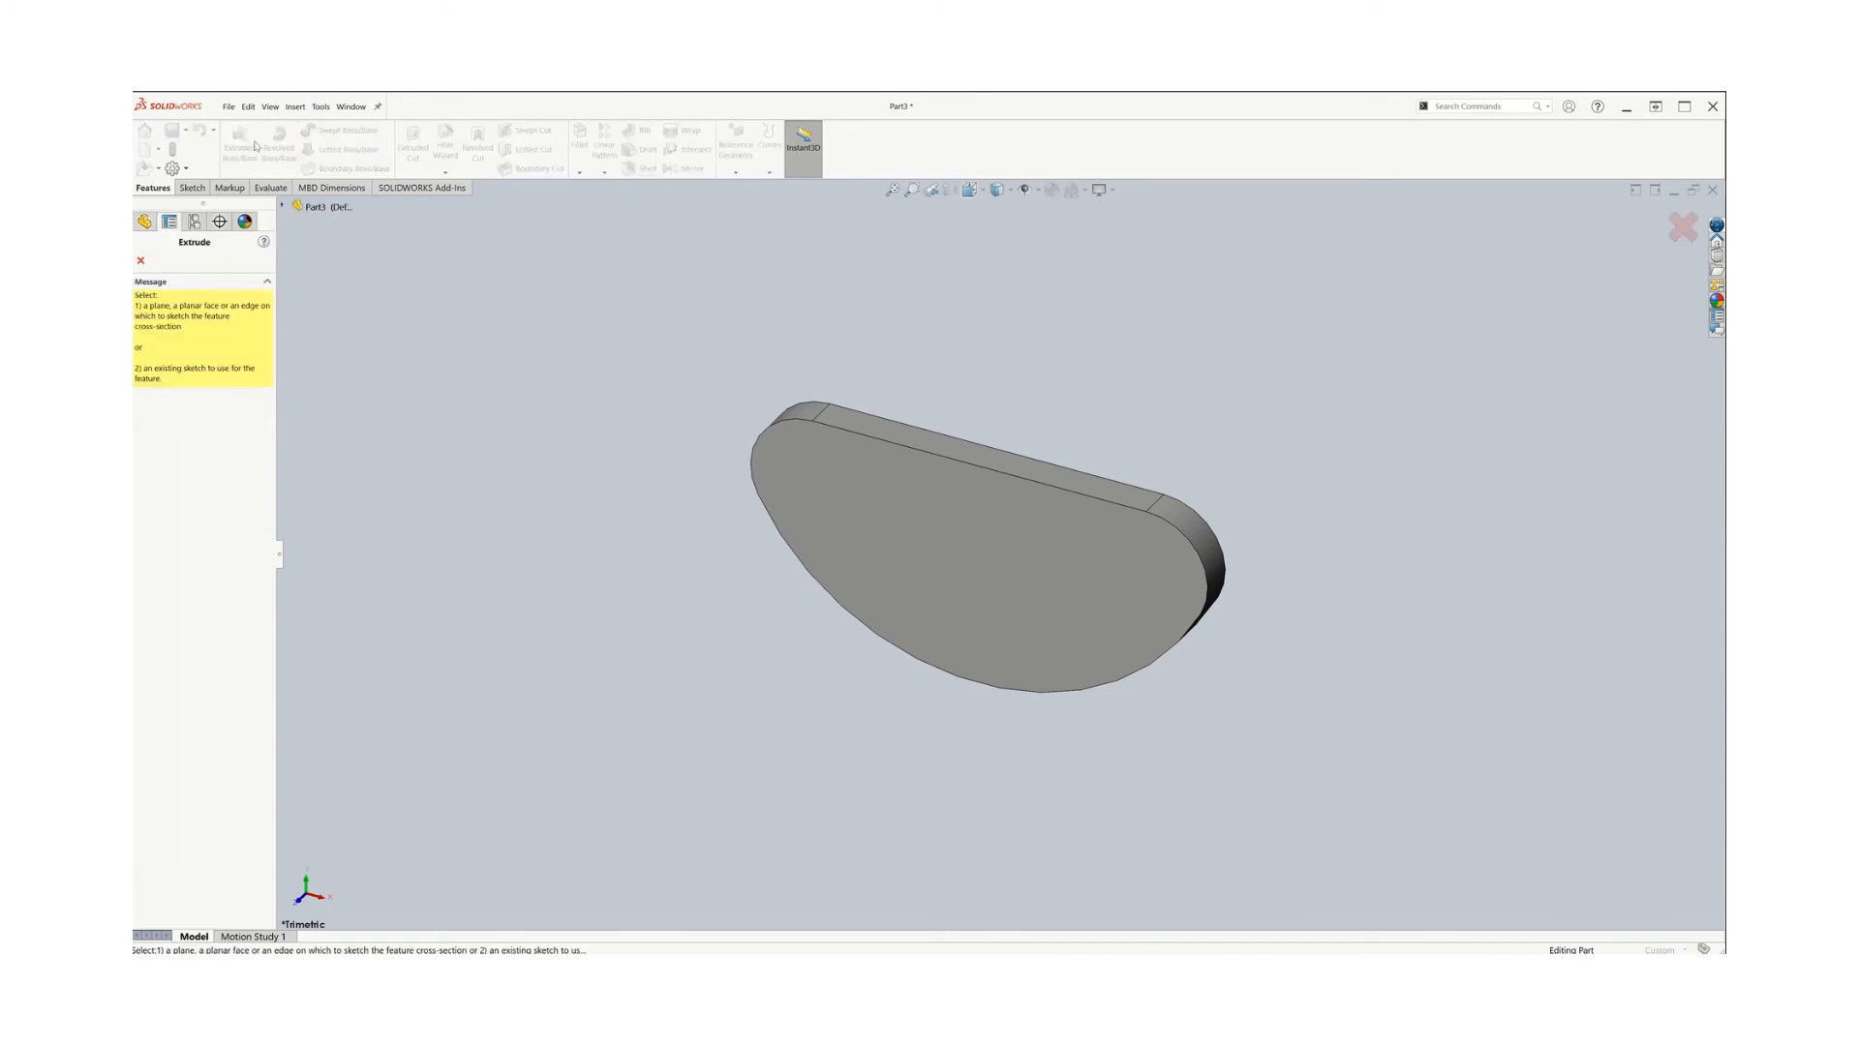
{"action": "left_click", "coordinate": [949, 572]}
{"action": "left_click", "coordinate": [984, 191]}
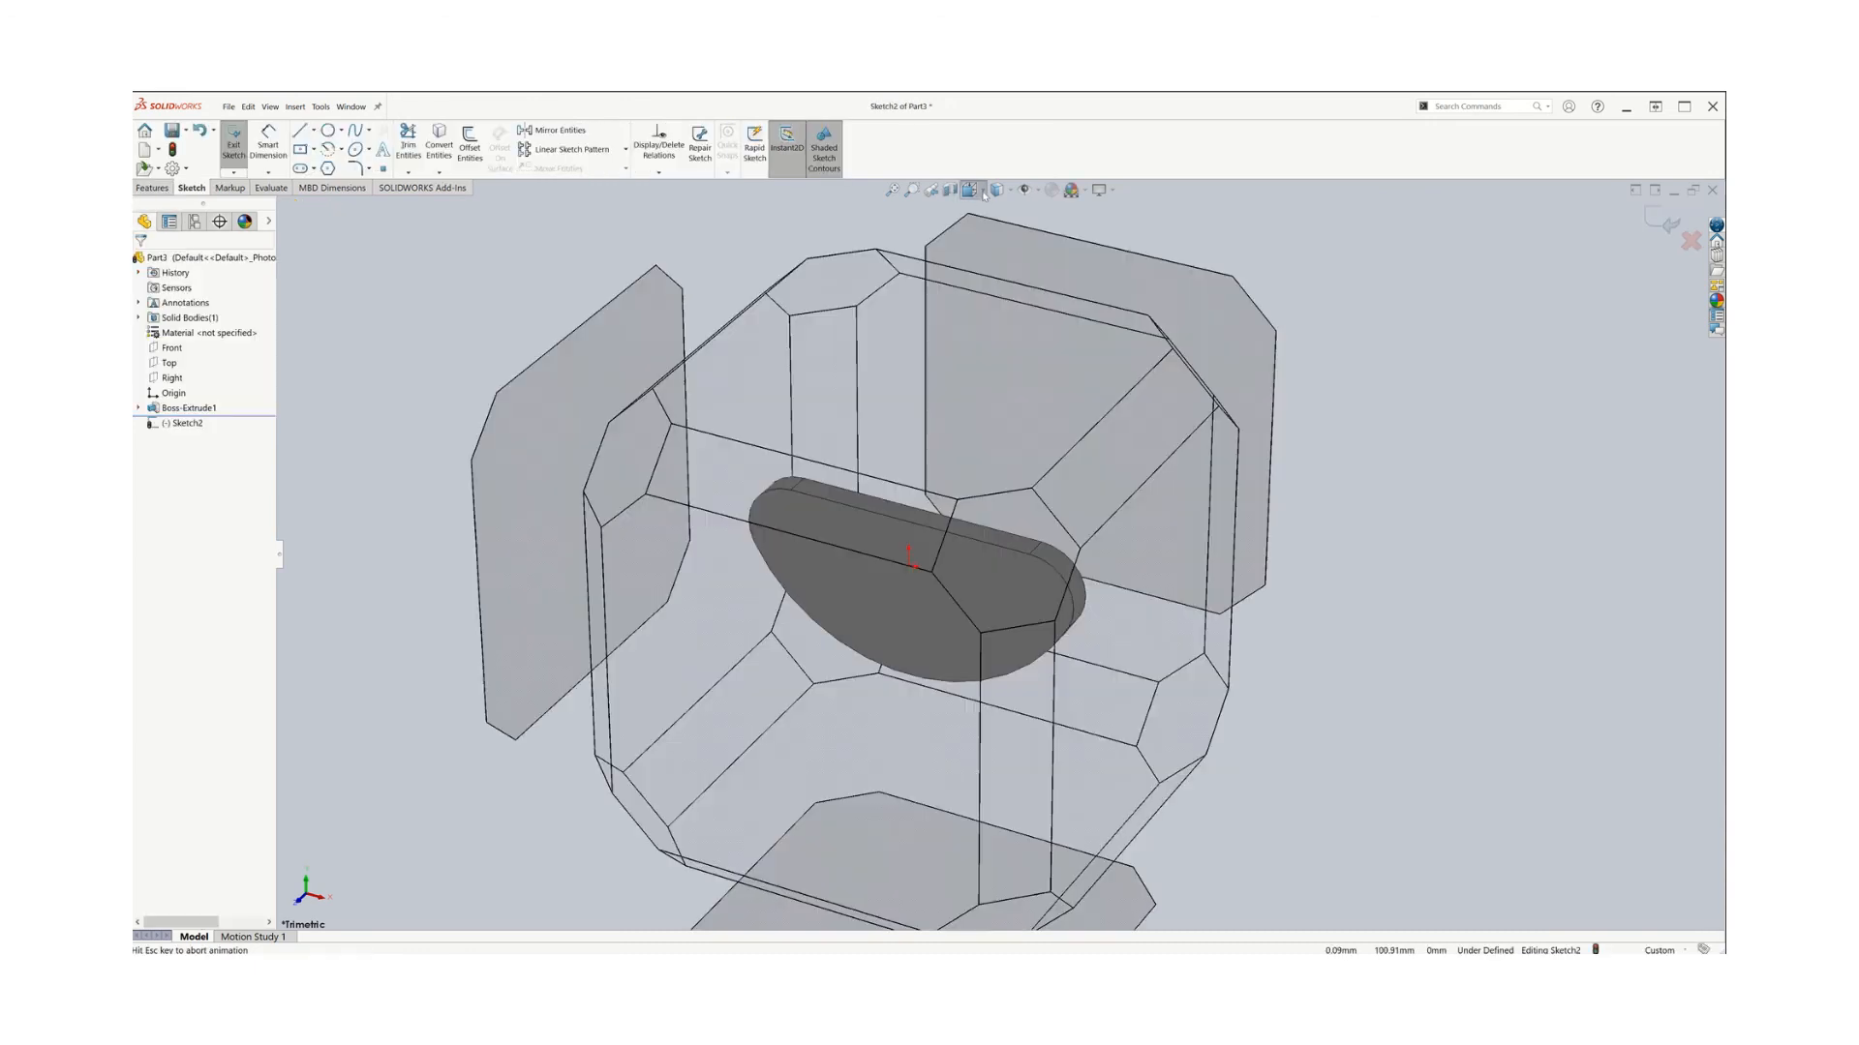
{"action": "left_click", "coordinate": [1050, 273]}
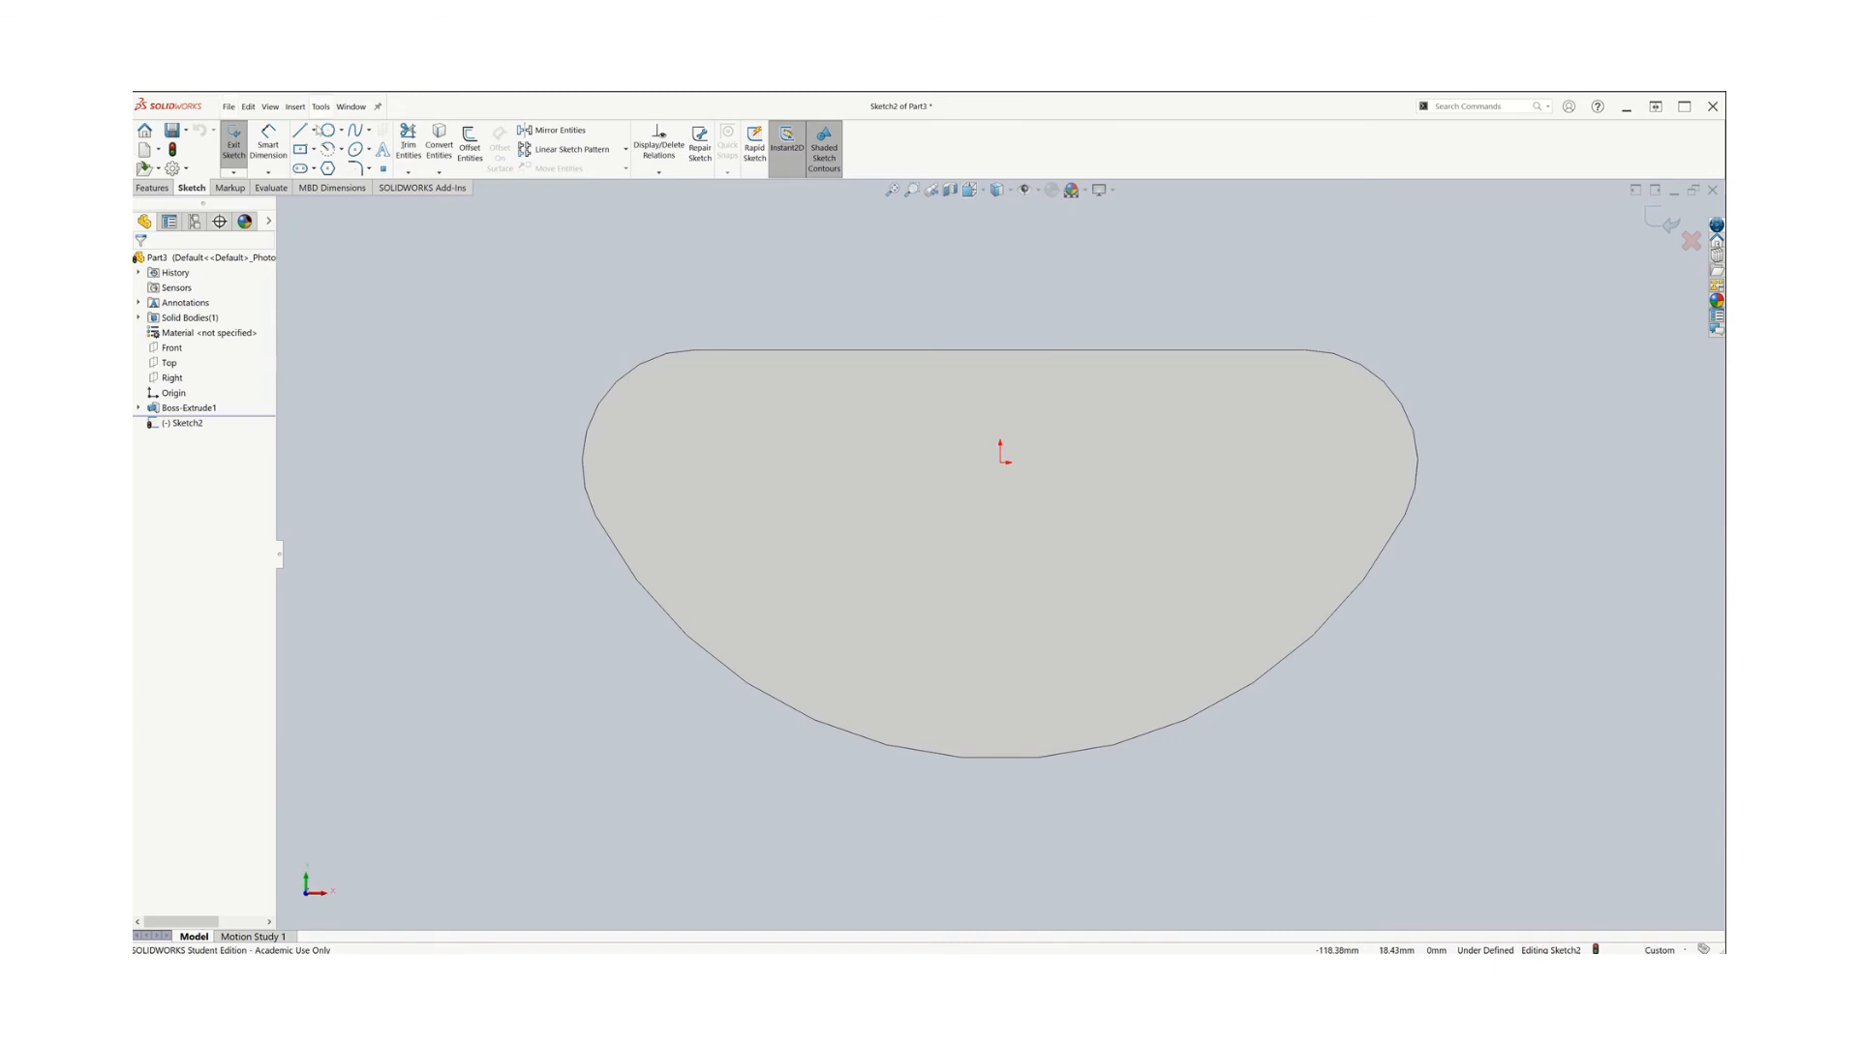
{"action": "left_click", "coordinate": [329, 131]}
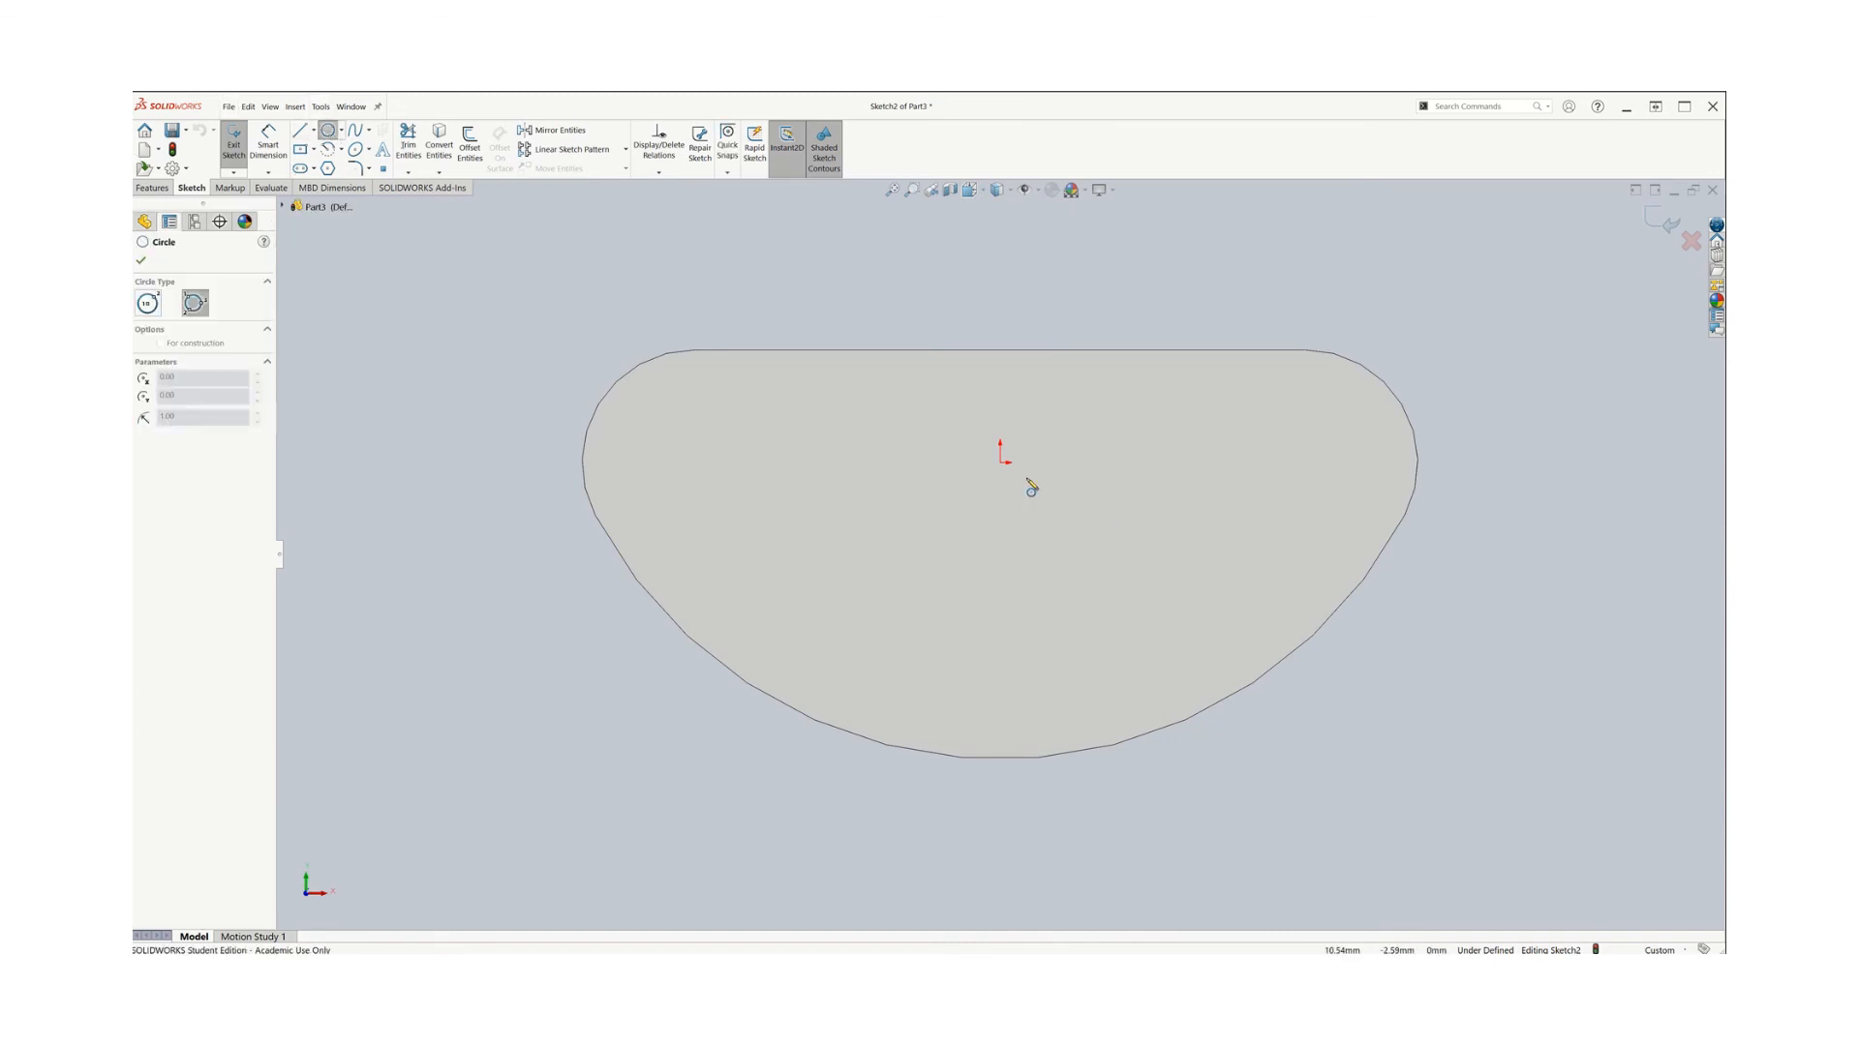
{"action": "left_click", "coordinate": [1022, 512]}
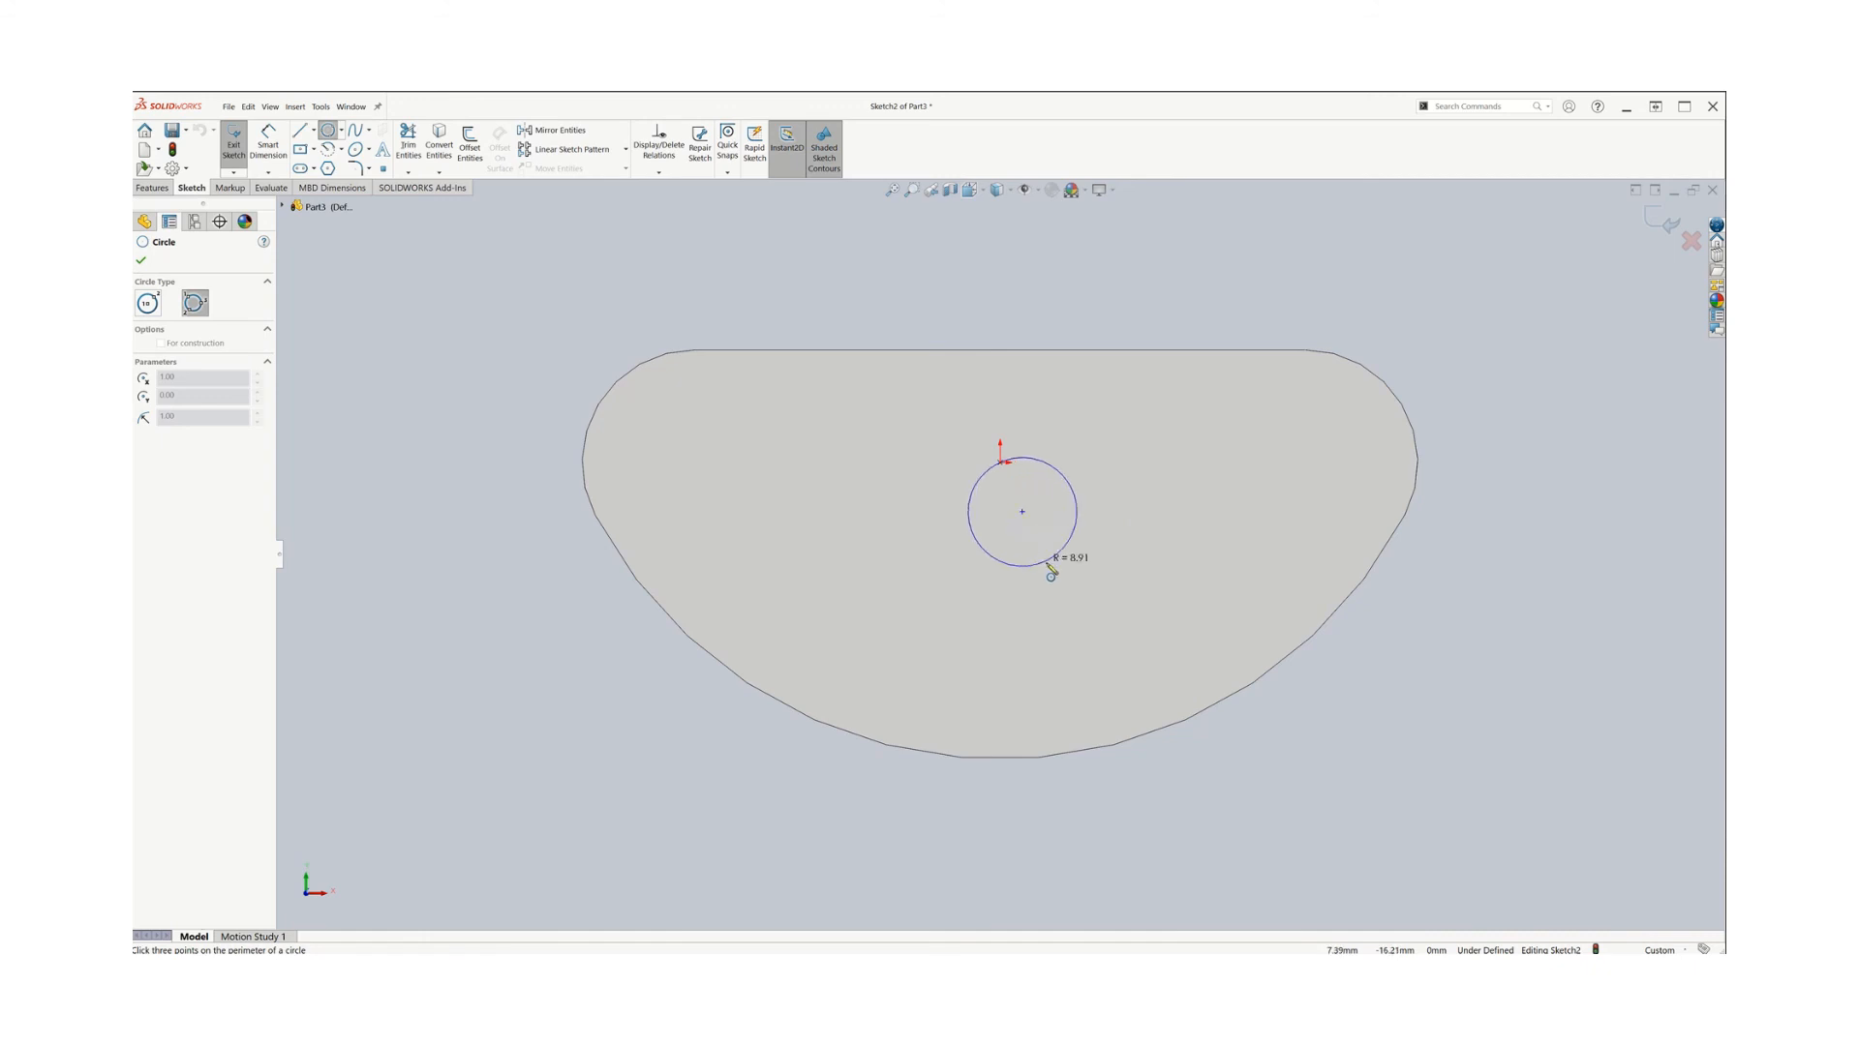
{"action": "left_click", "coordinate": [1048, 565]}
{"action": "key", "text": "Escape"}
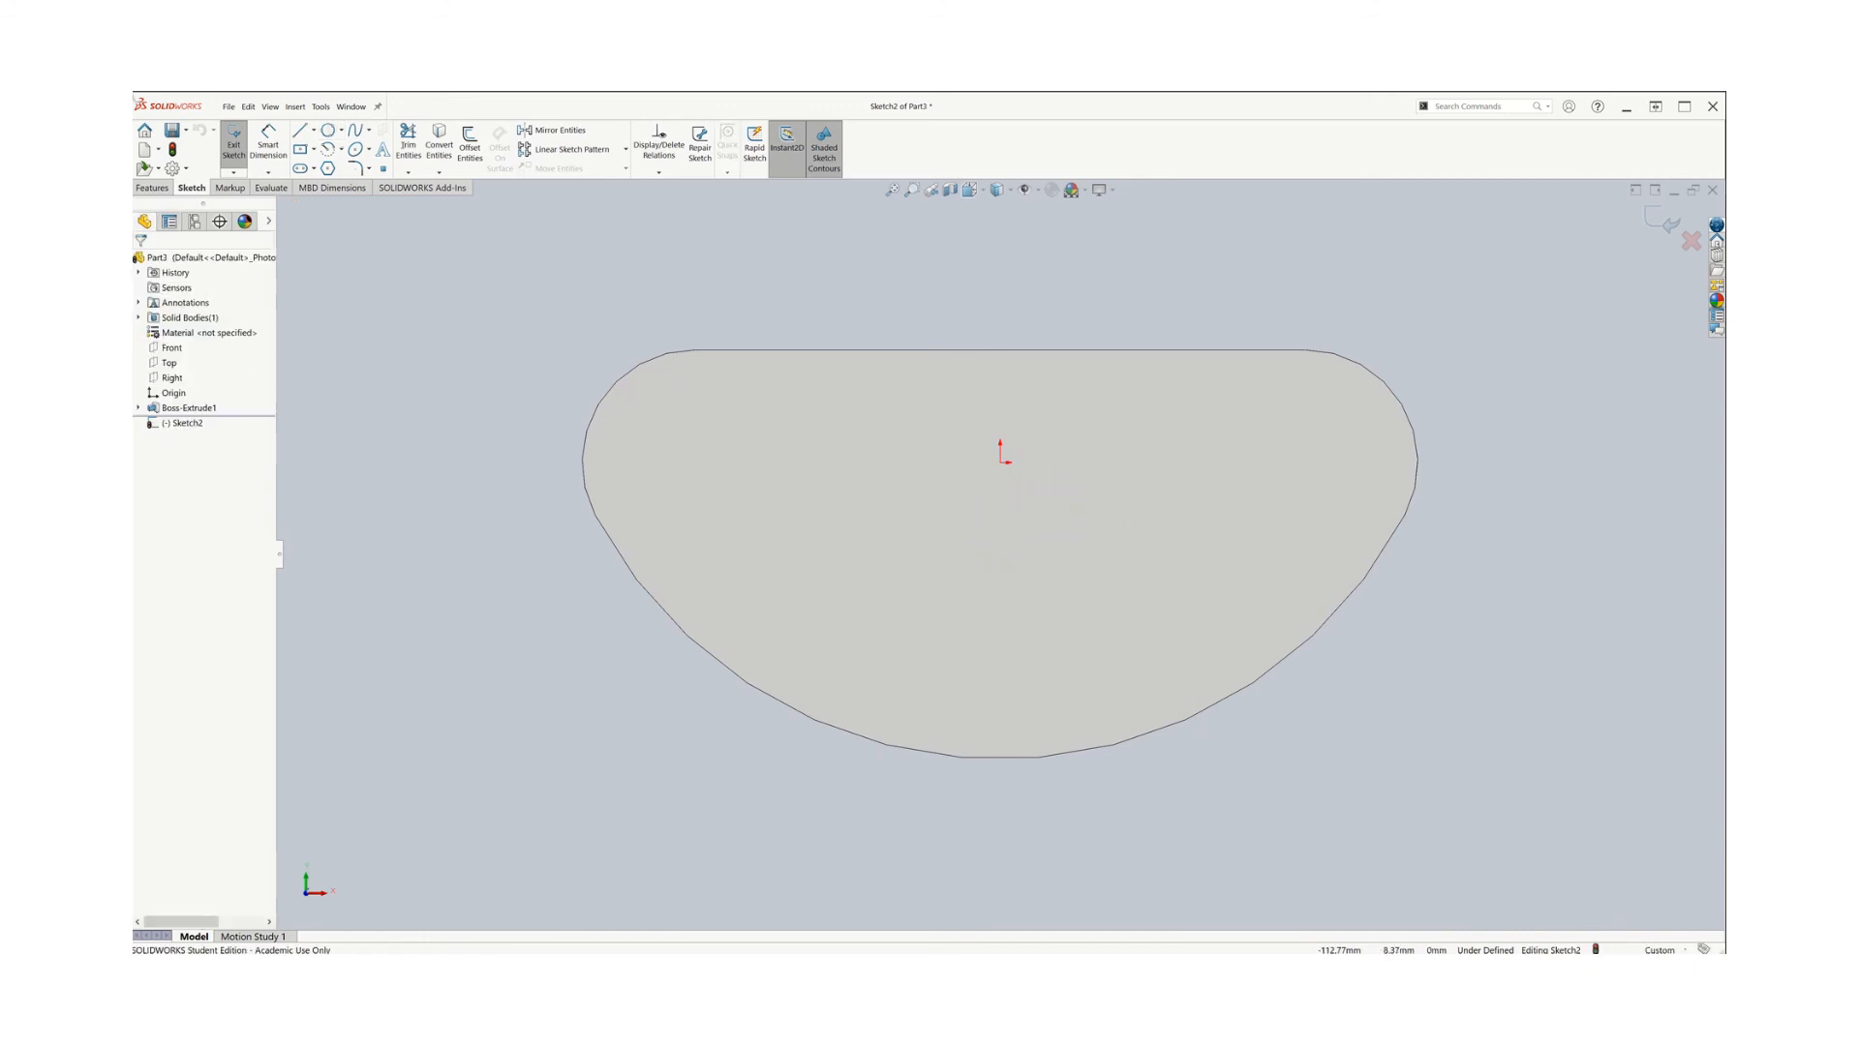
Draw a center-point circle centered on the sketch origin on the plate's face
{"action": "left_click", "coordinate": [340, 129]}
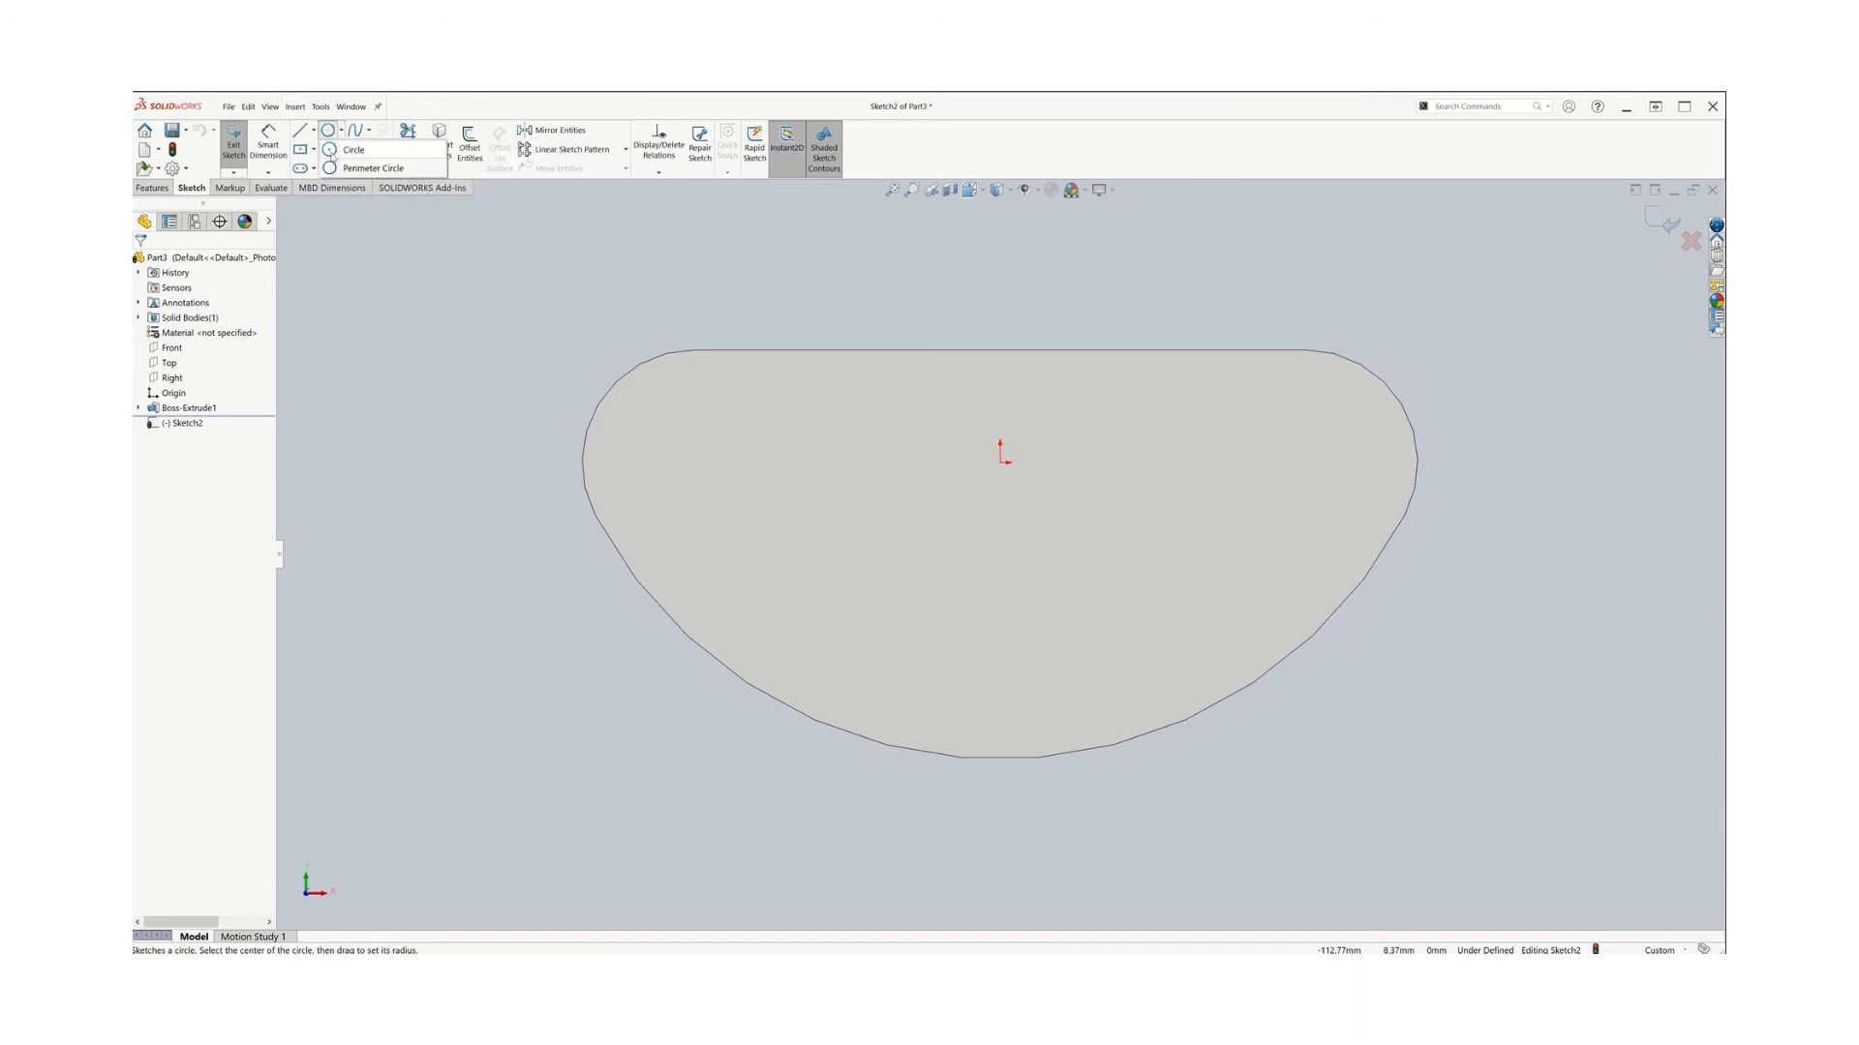
{"action": "left_click", "coordinate": [339, 151]}
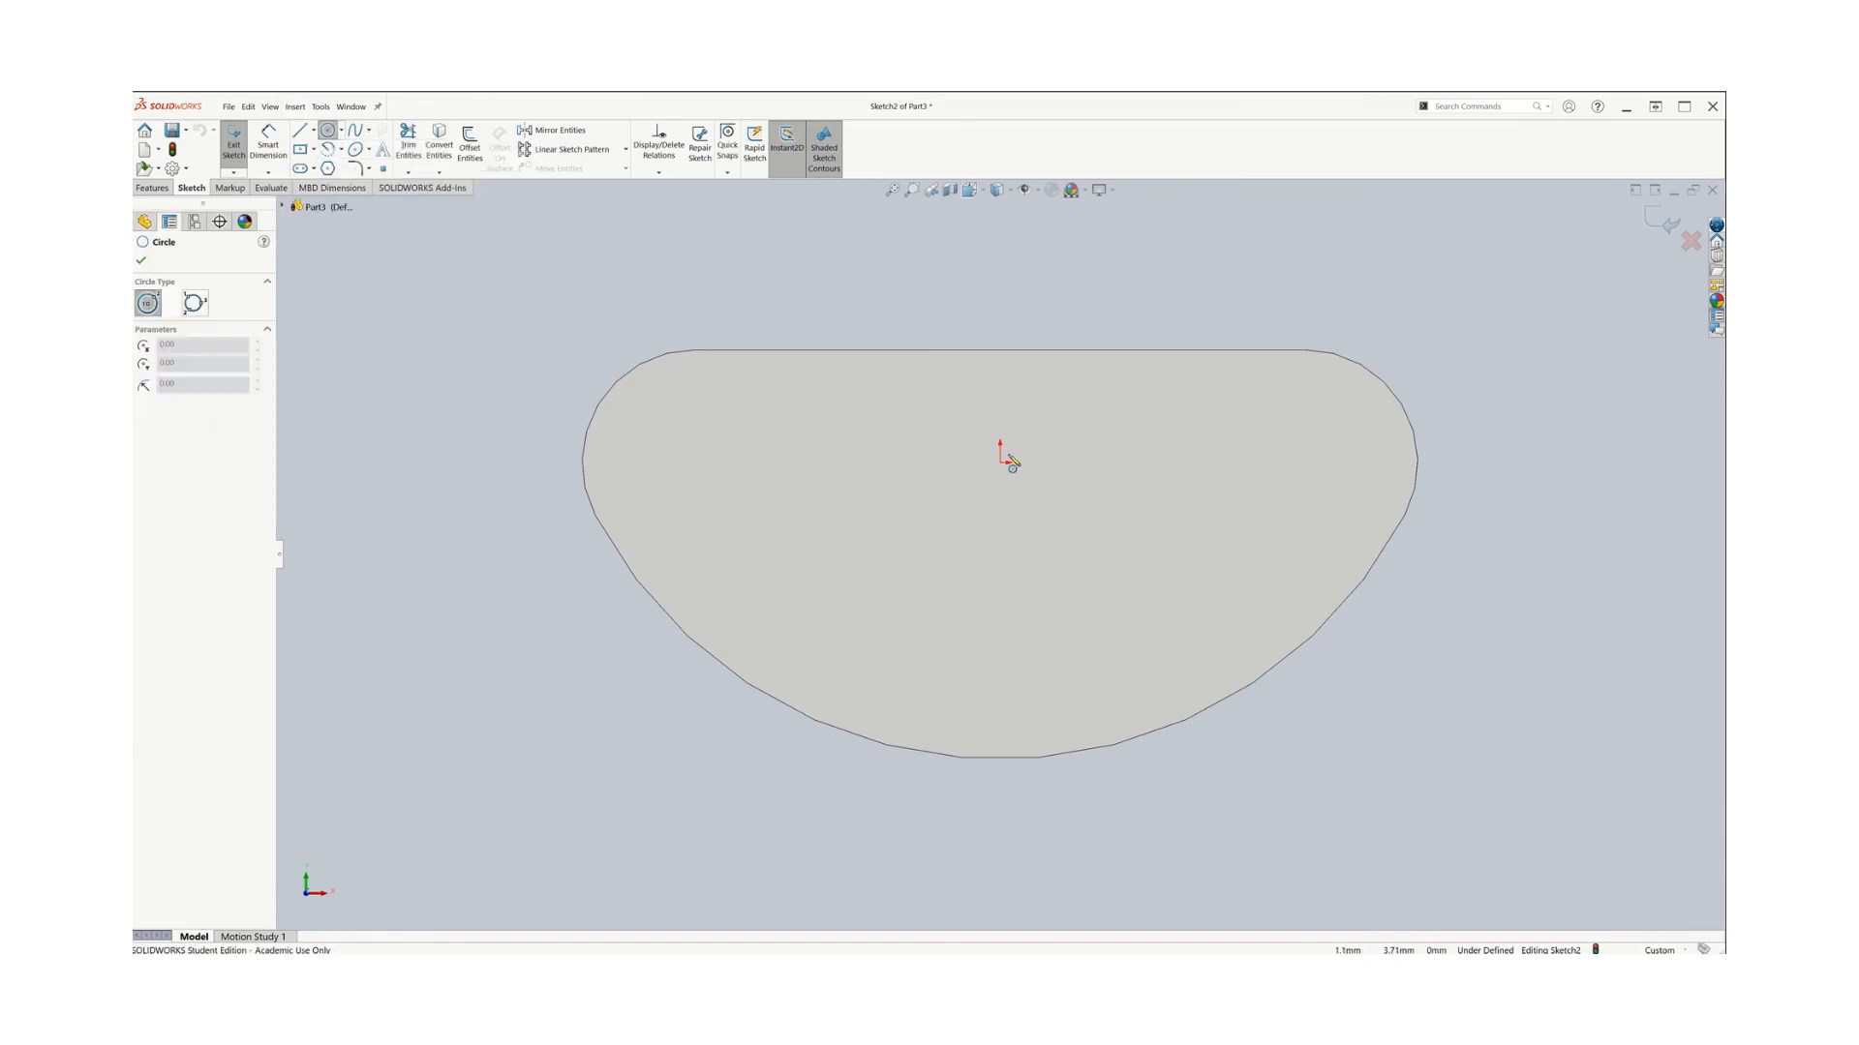
{"action": "left_click", "coordinate": [1002, 462]}
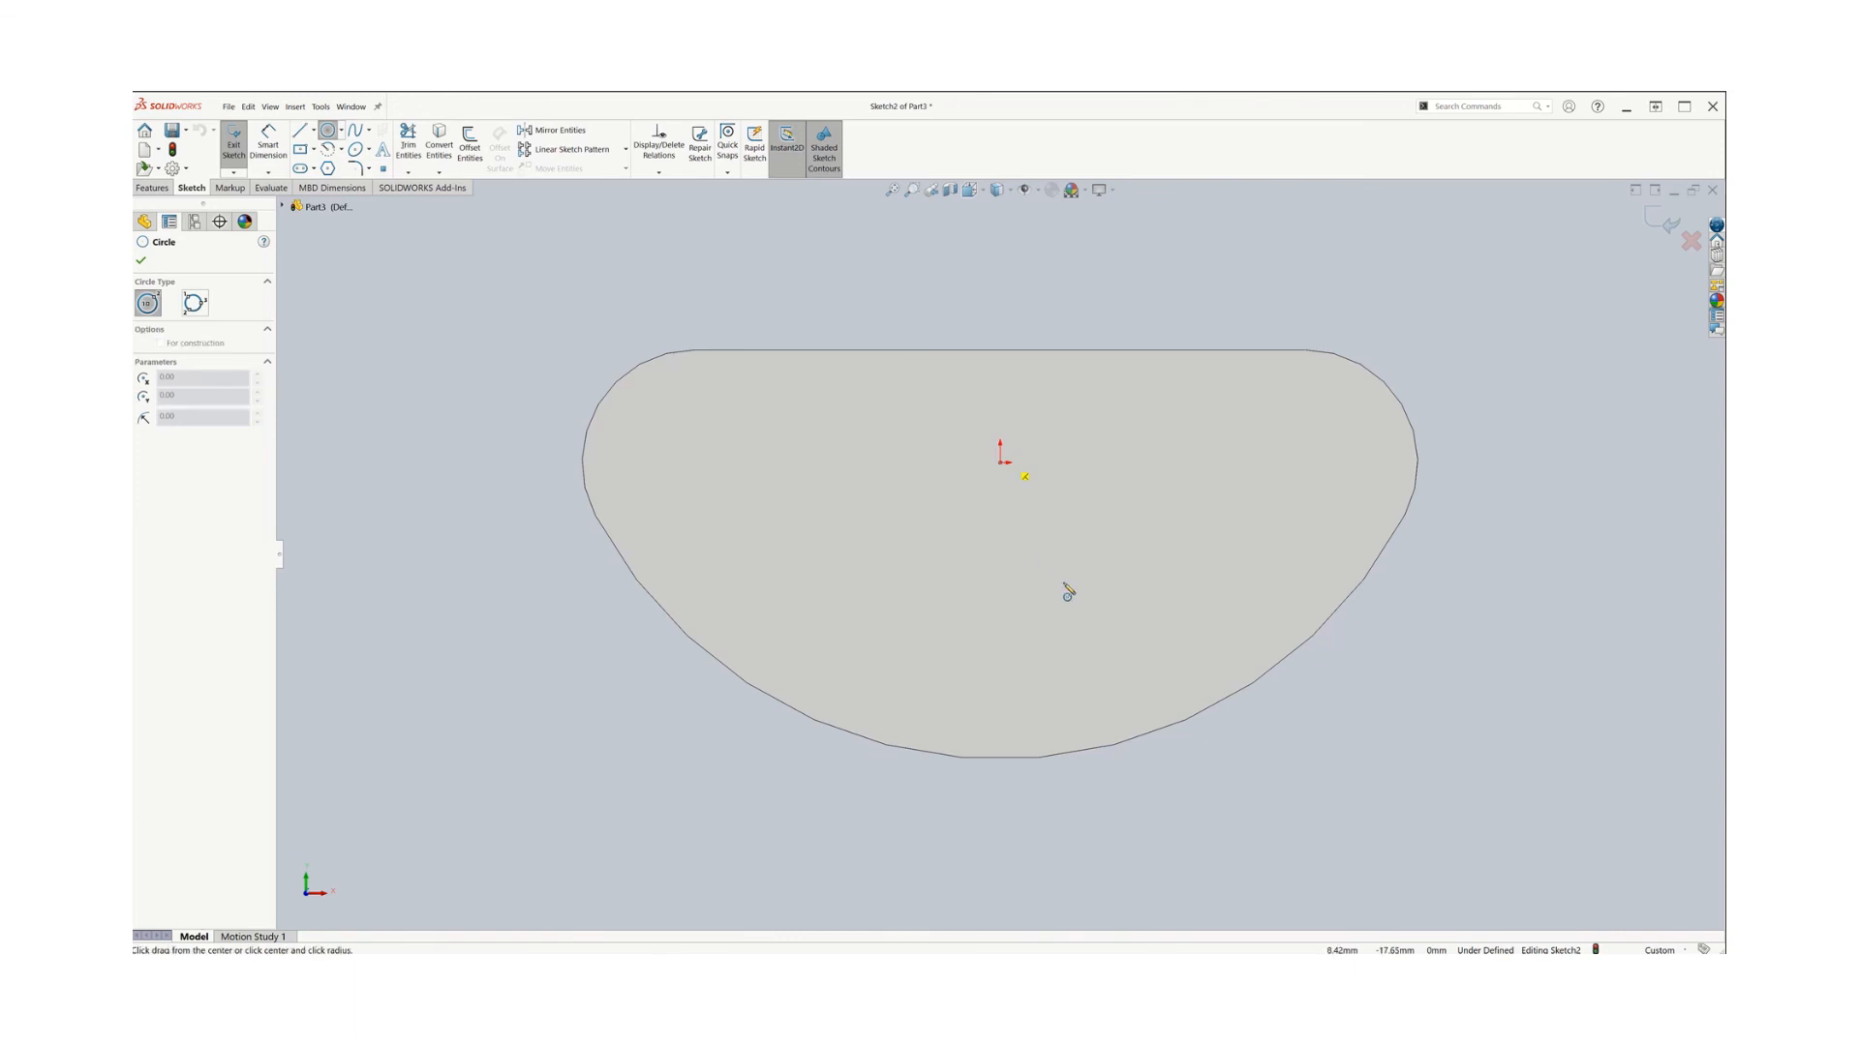
{"action": "left_click", "coordinate": [1024, 518]}
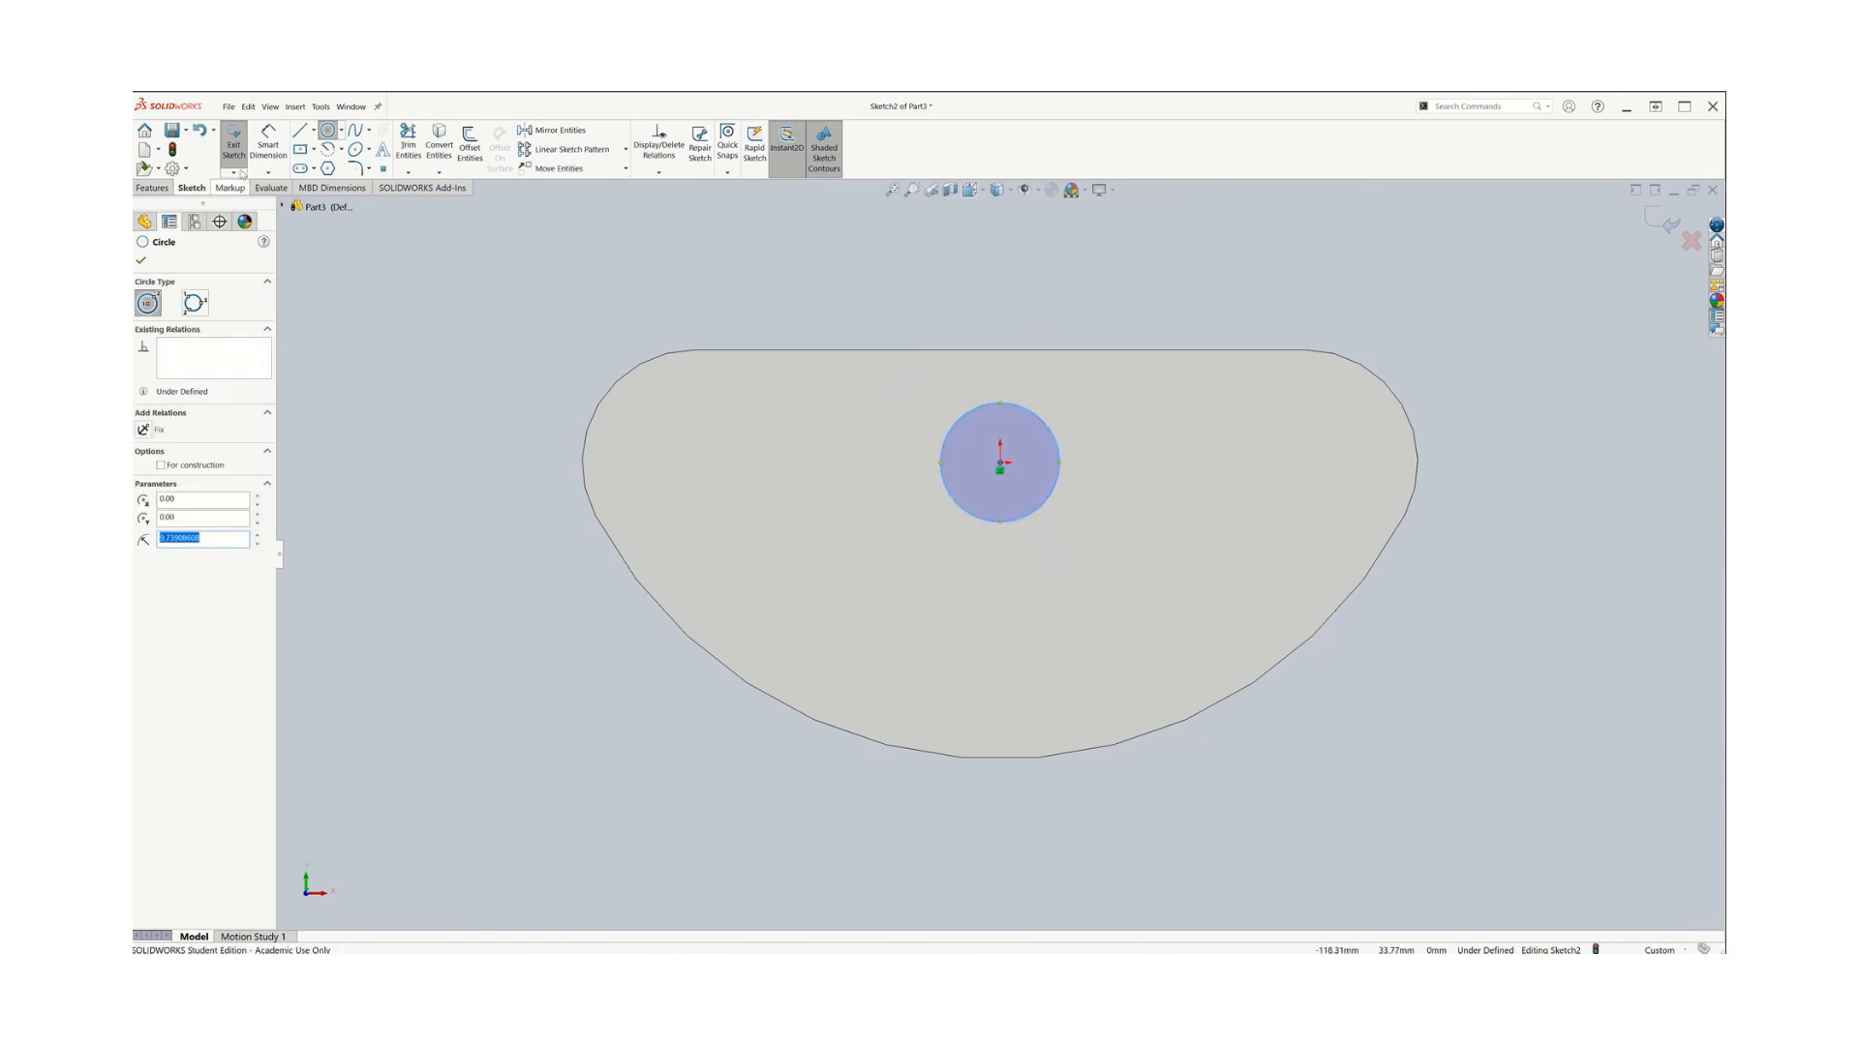
{"action": "key", "text": "Escape"}
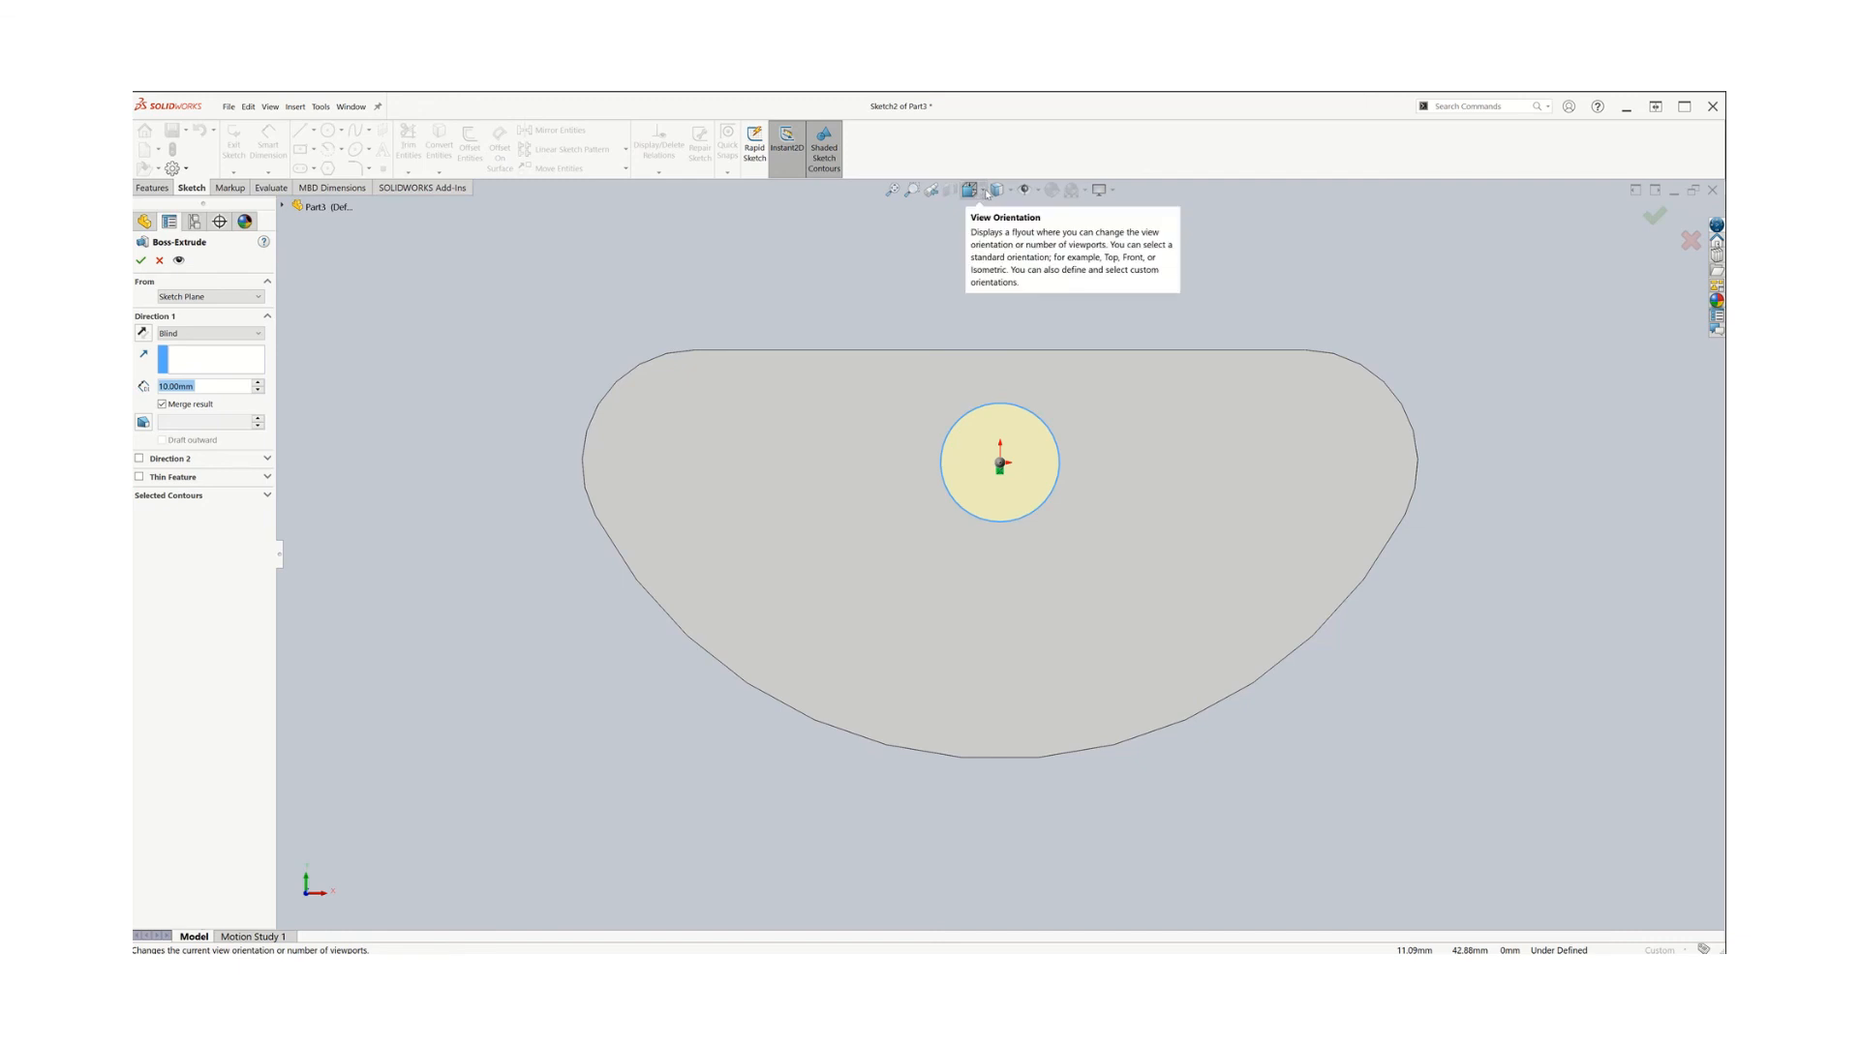
Switch to an isometric view and drag the extrusion depth to about 59 mm
{"action": "left_click", "coordinate": [985, 192]}
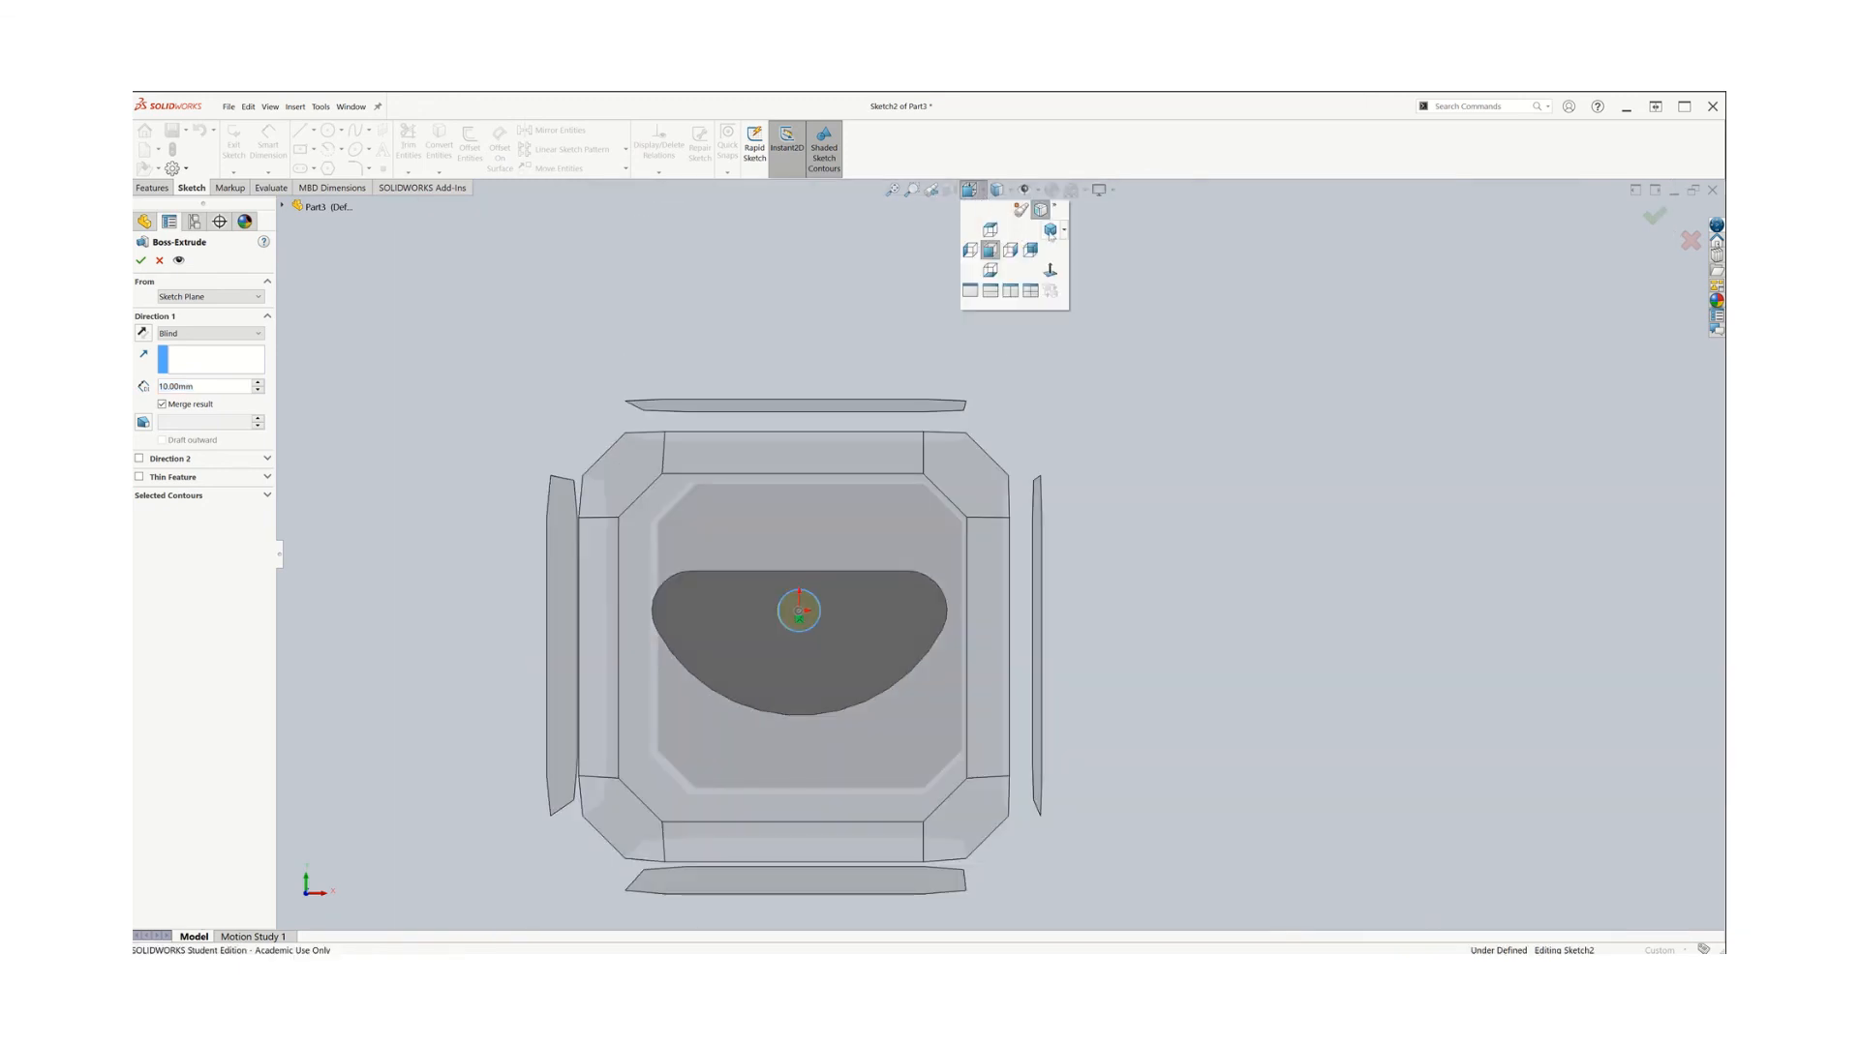
{"action": "left_click", "coordinate": [1050, 231]}
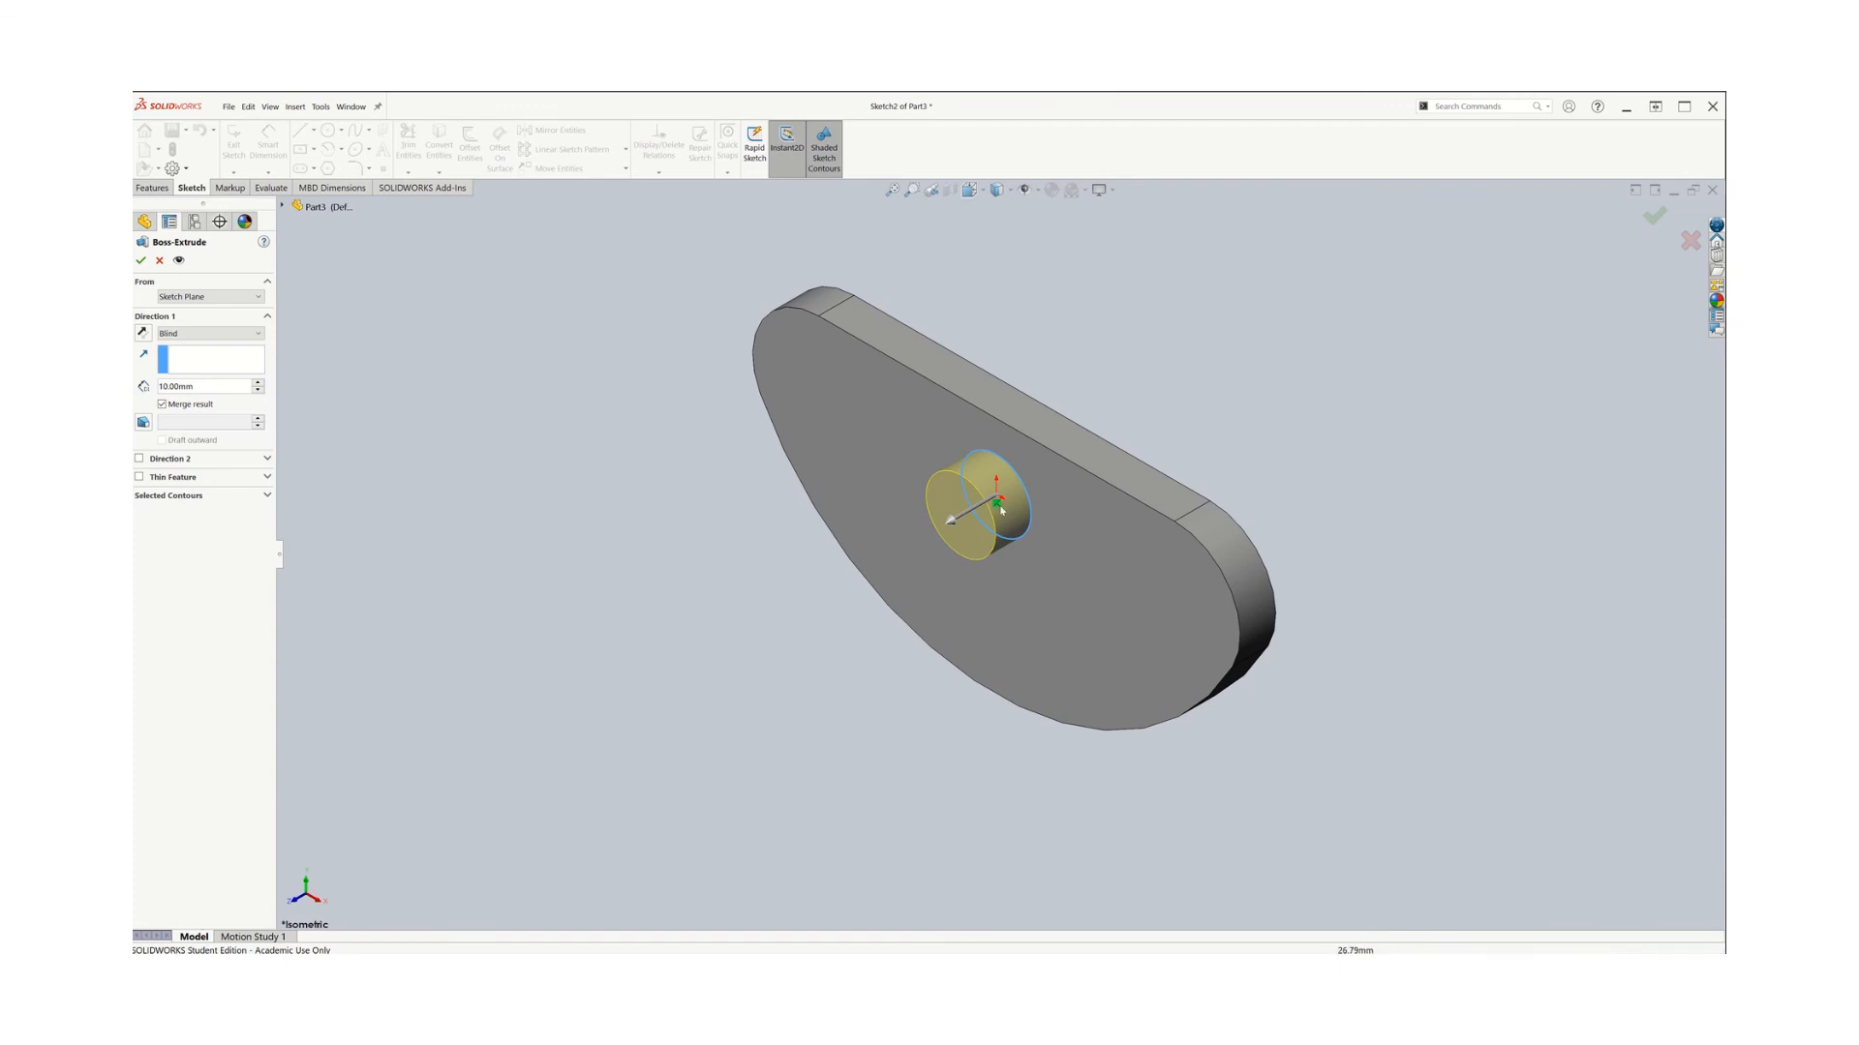
{"action": "left_click", "coordinate": [950, 520]}
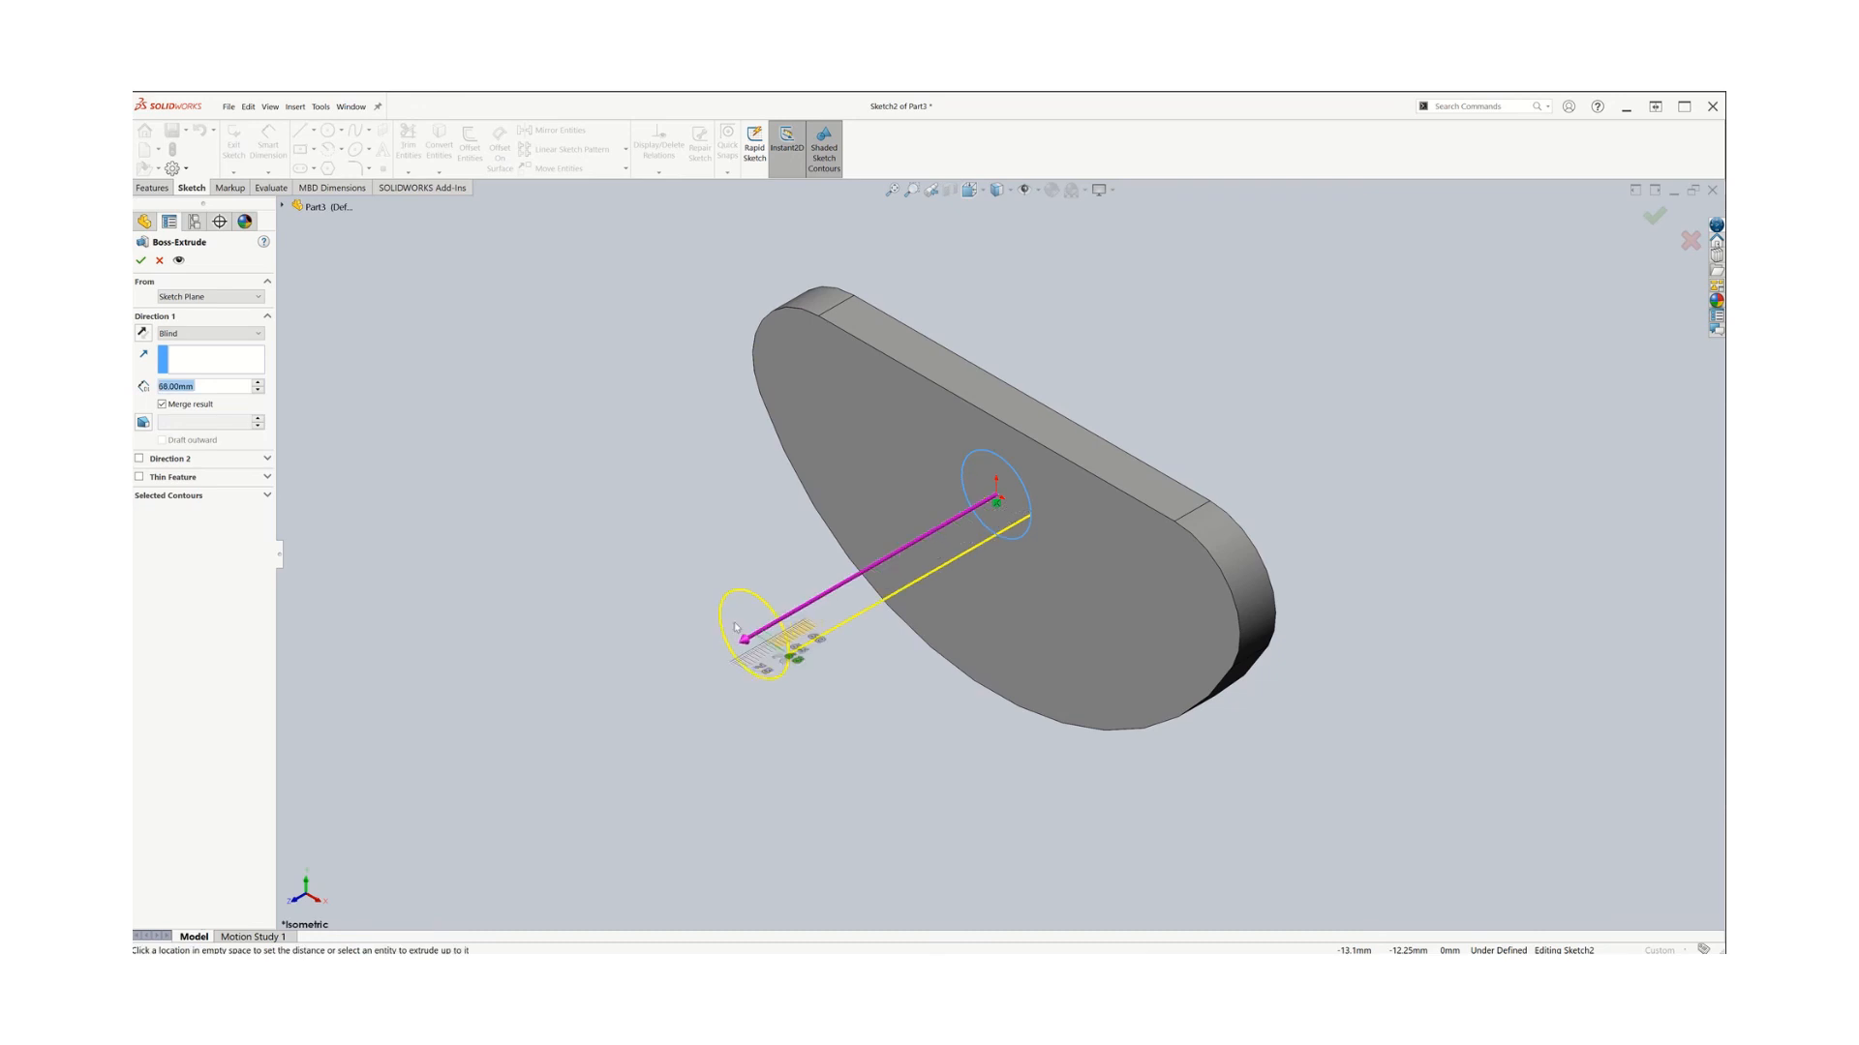
{"action": "left_click", "coordinate": [776, 610]}
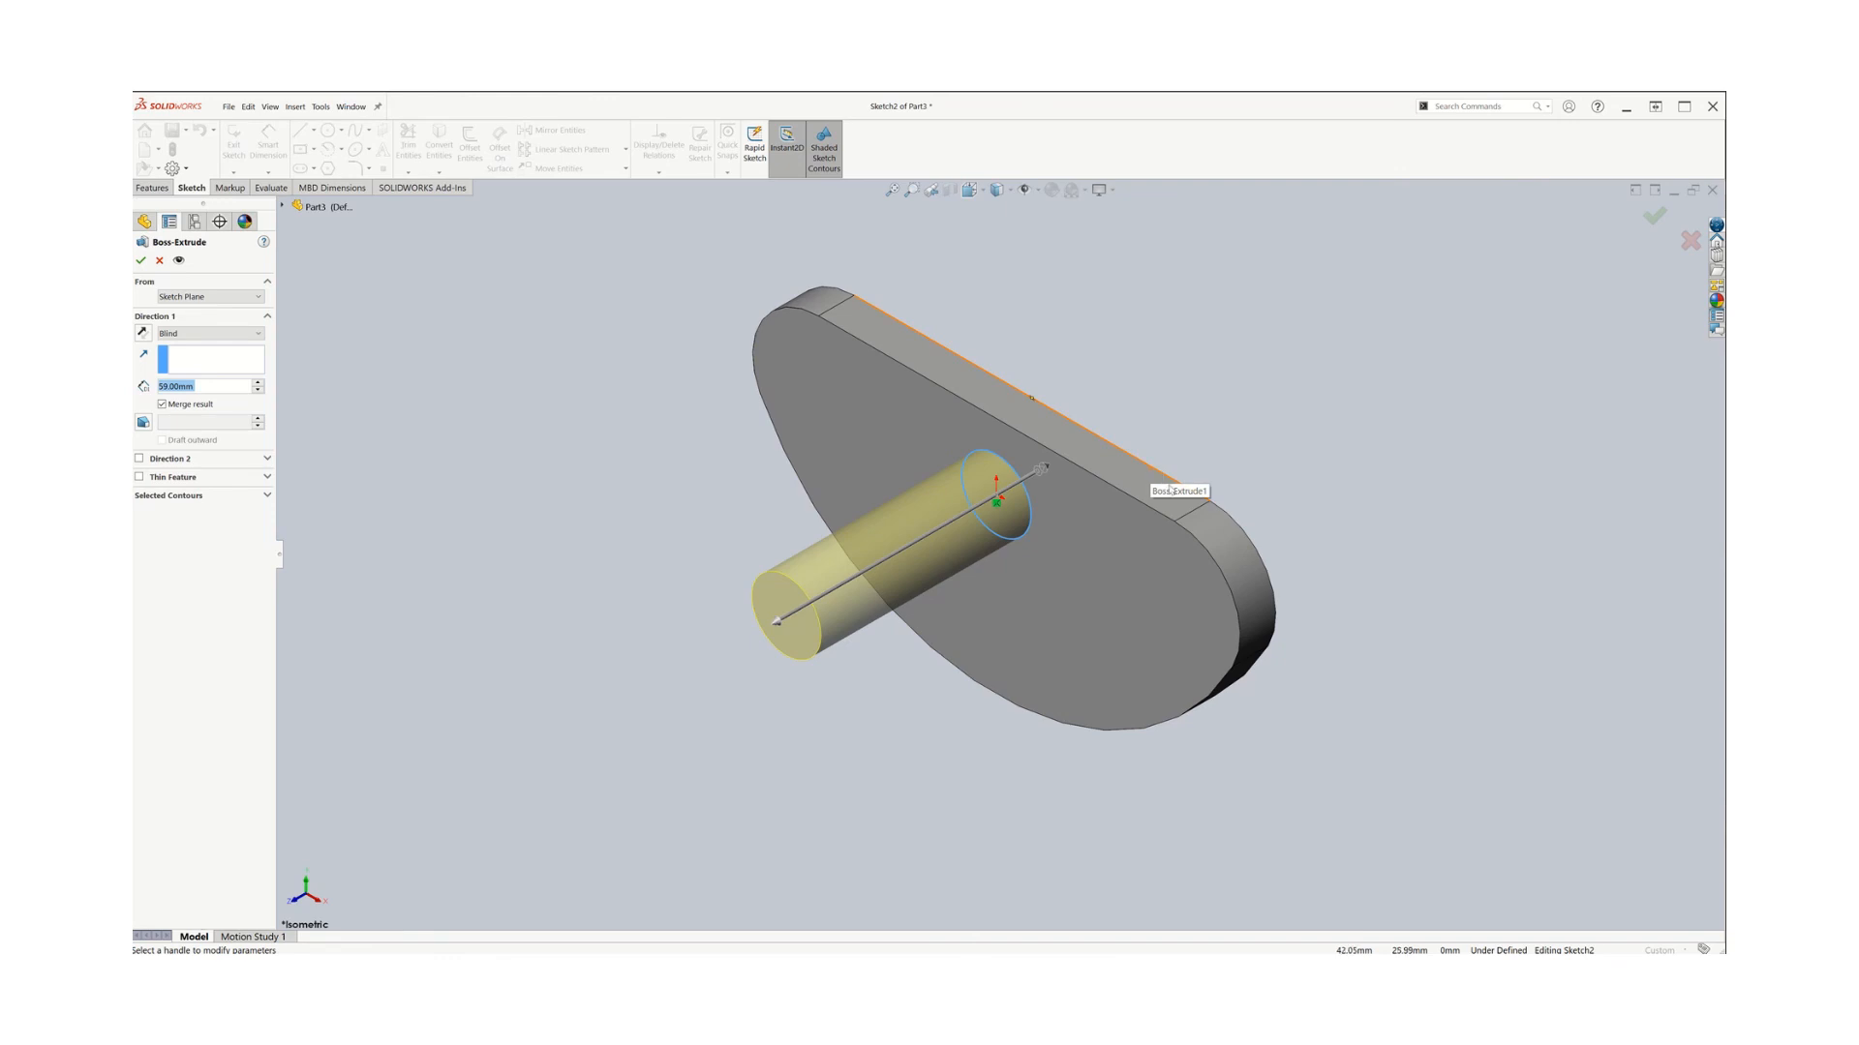
{"action": "left_click", "coordinate": [398, 542]}
Set the extrusion to start from Surface/Face/Plane and select the plate's front face as the start face
{"action": "left_click", "coordinate": [259, 298]}
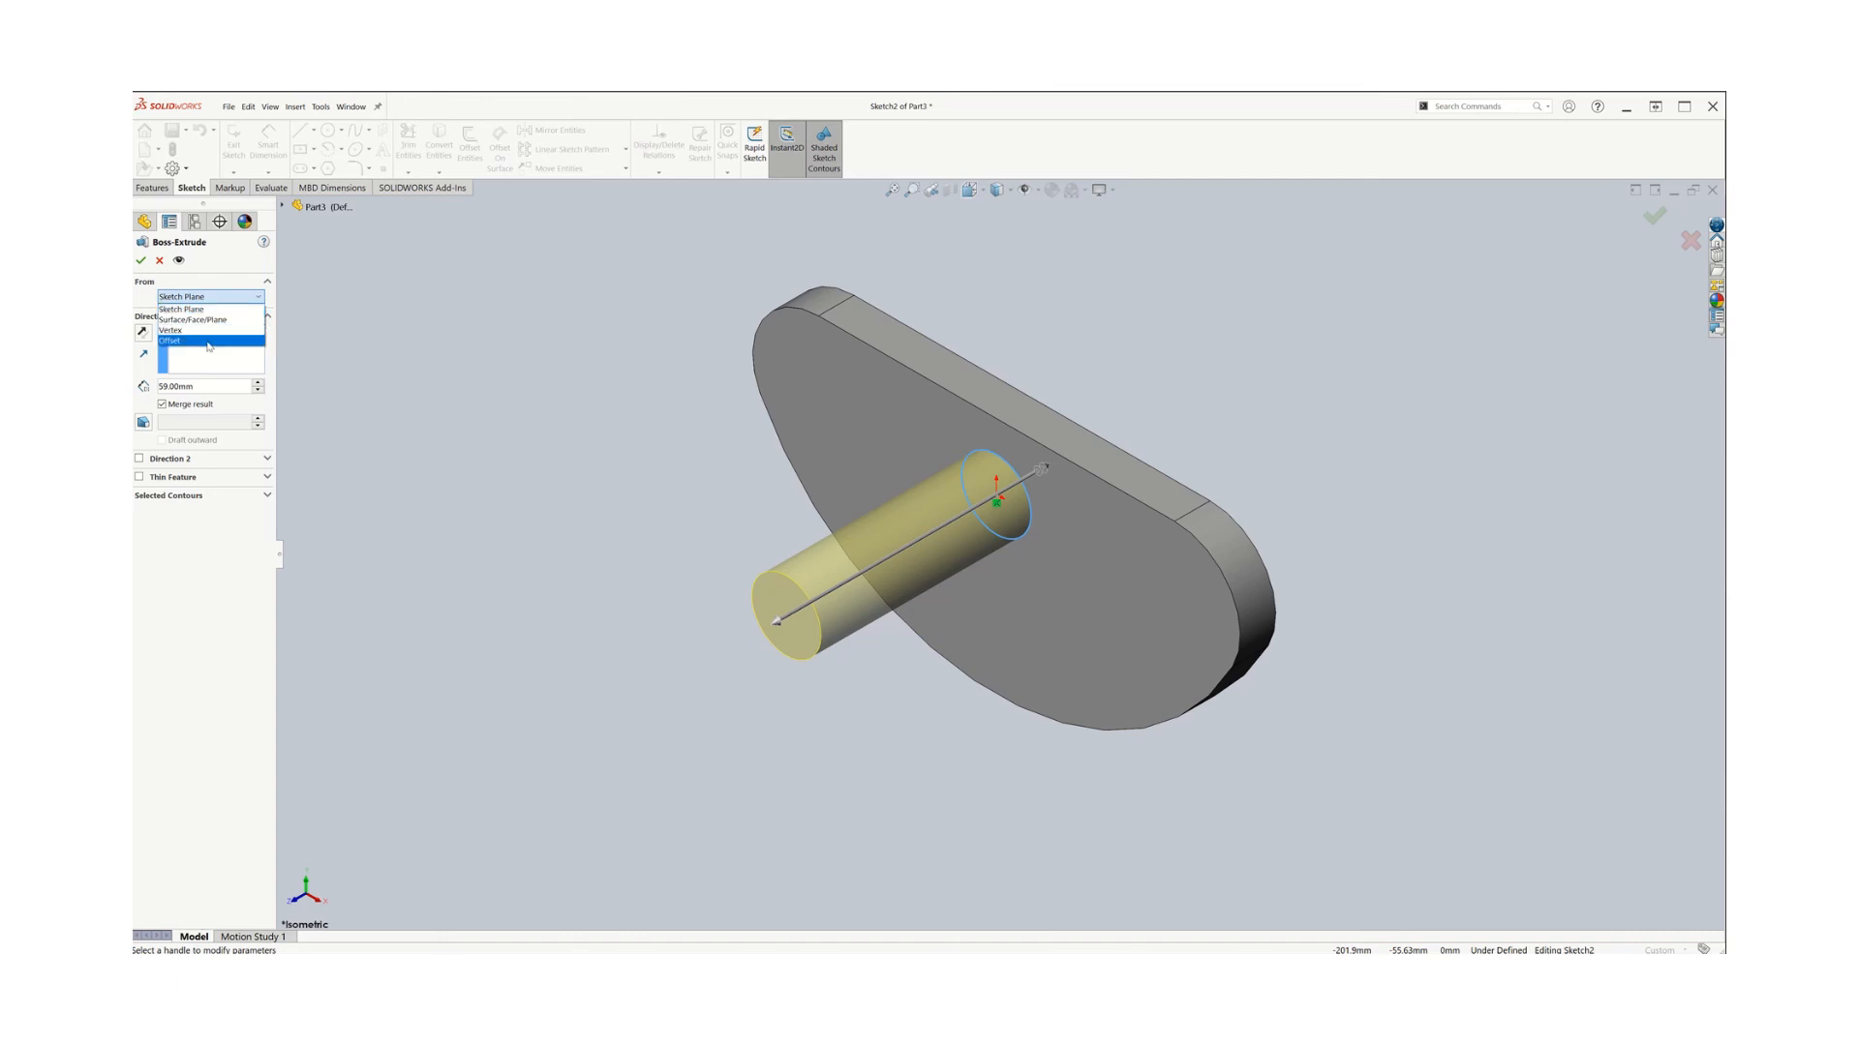
{"action": "left_click", "coordinate": [208, 342]}
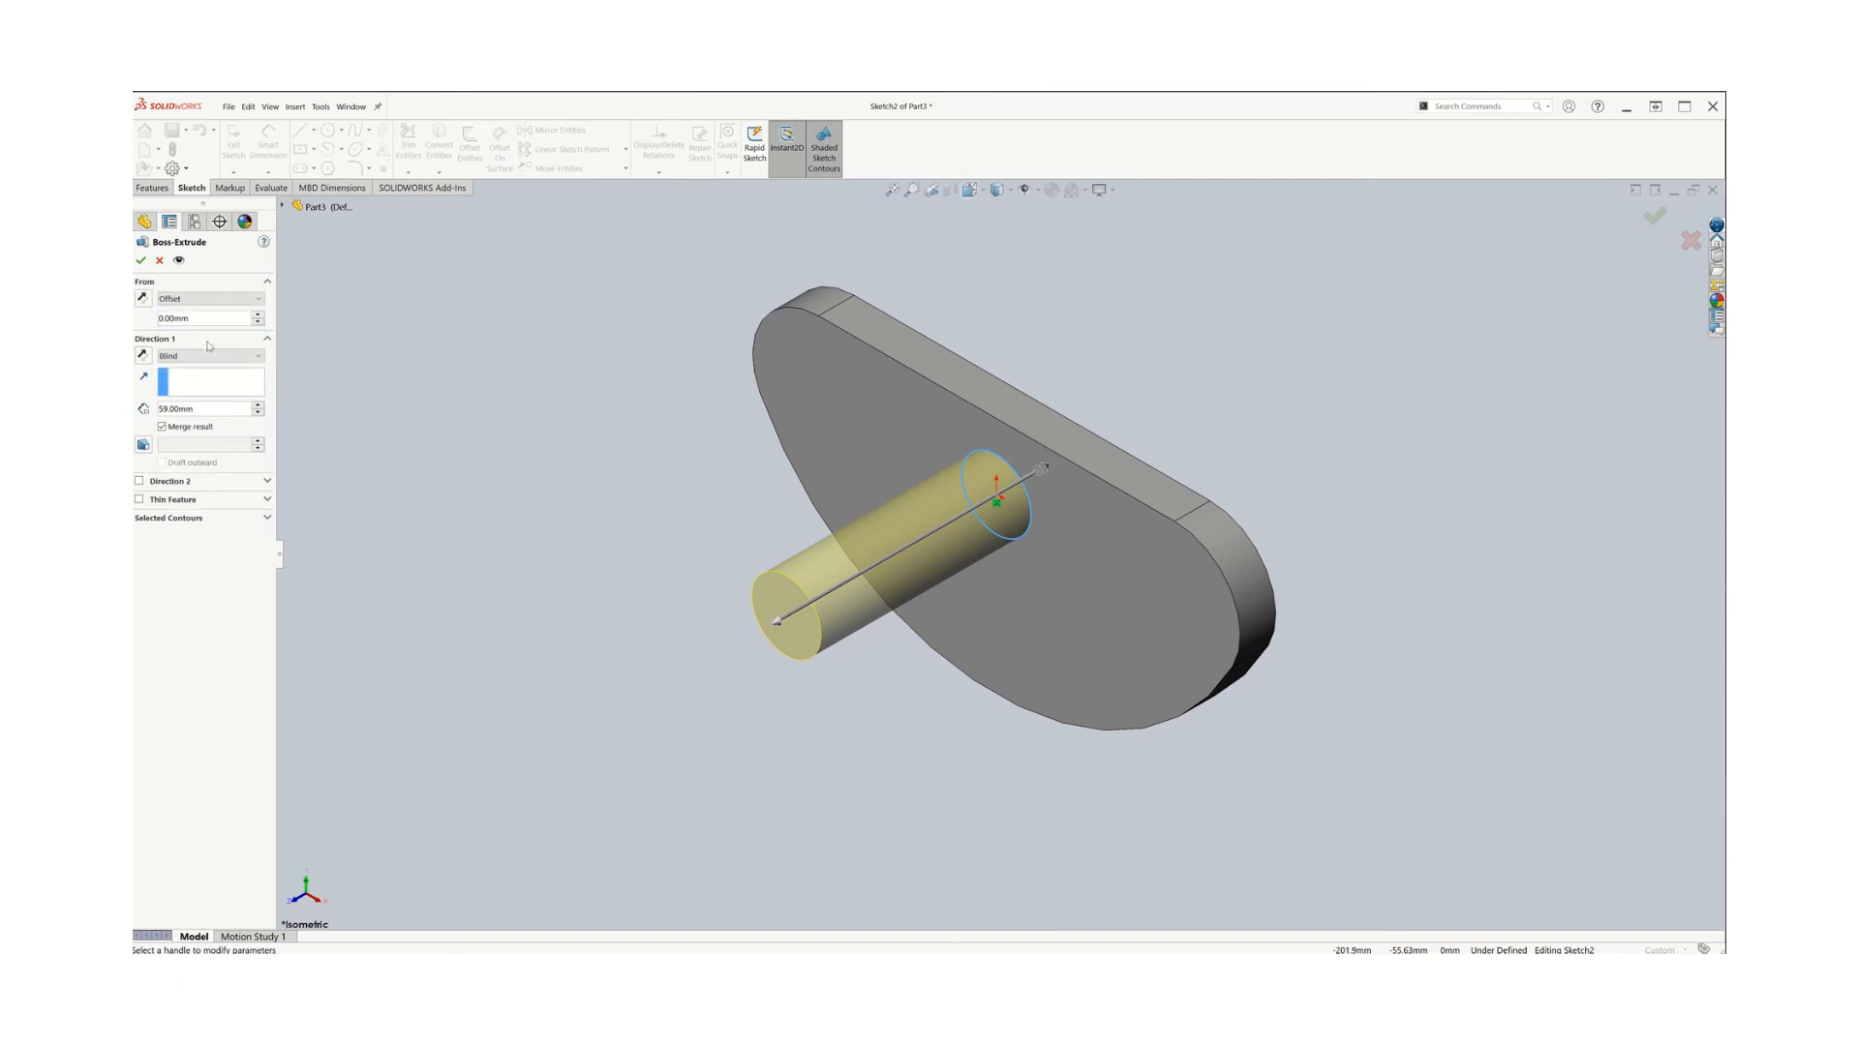
{"action": "left_click", "coordinate": [260, 301]}
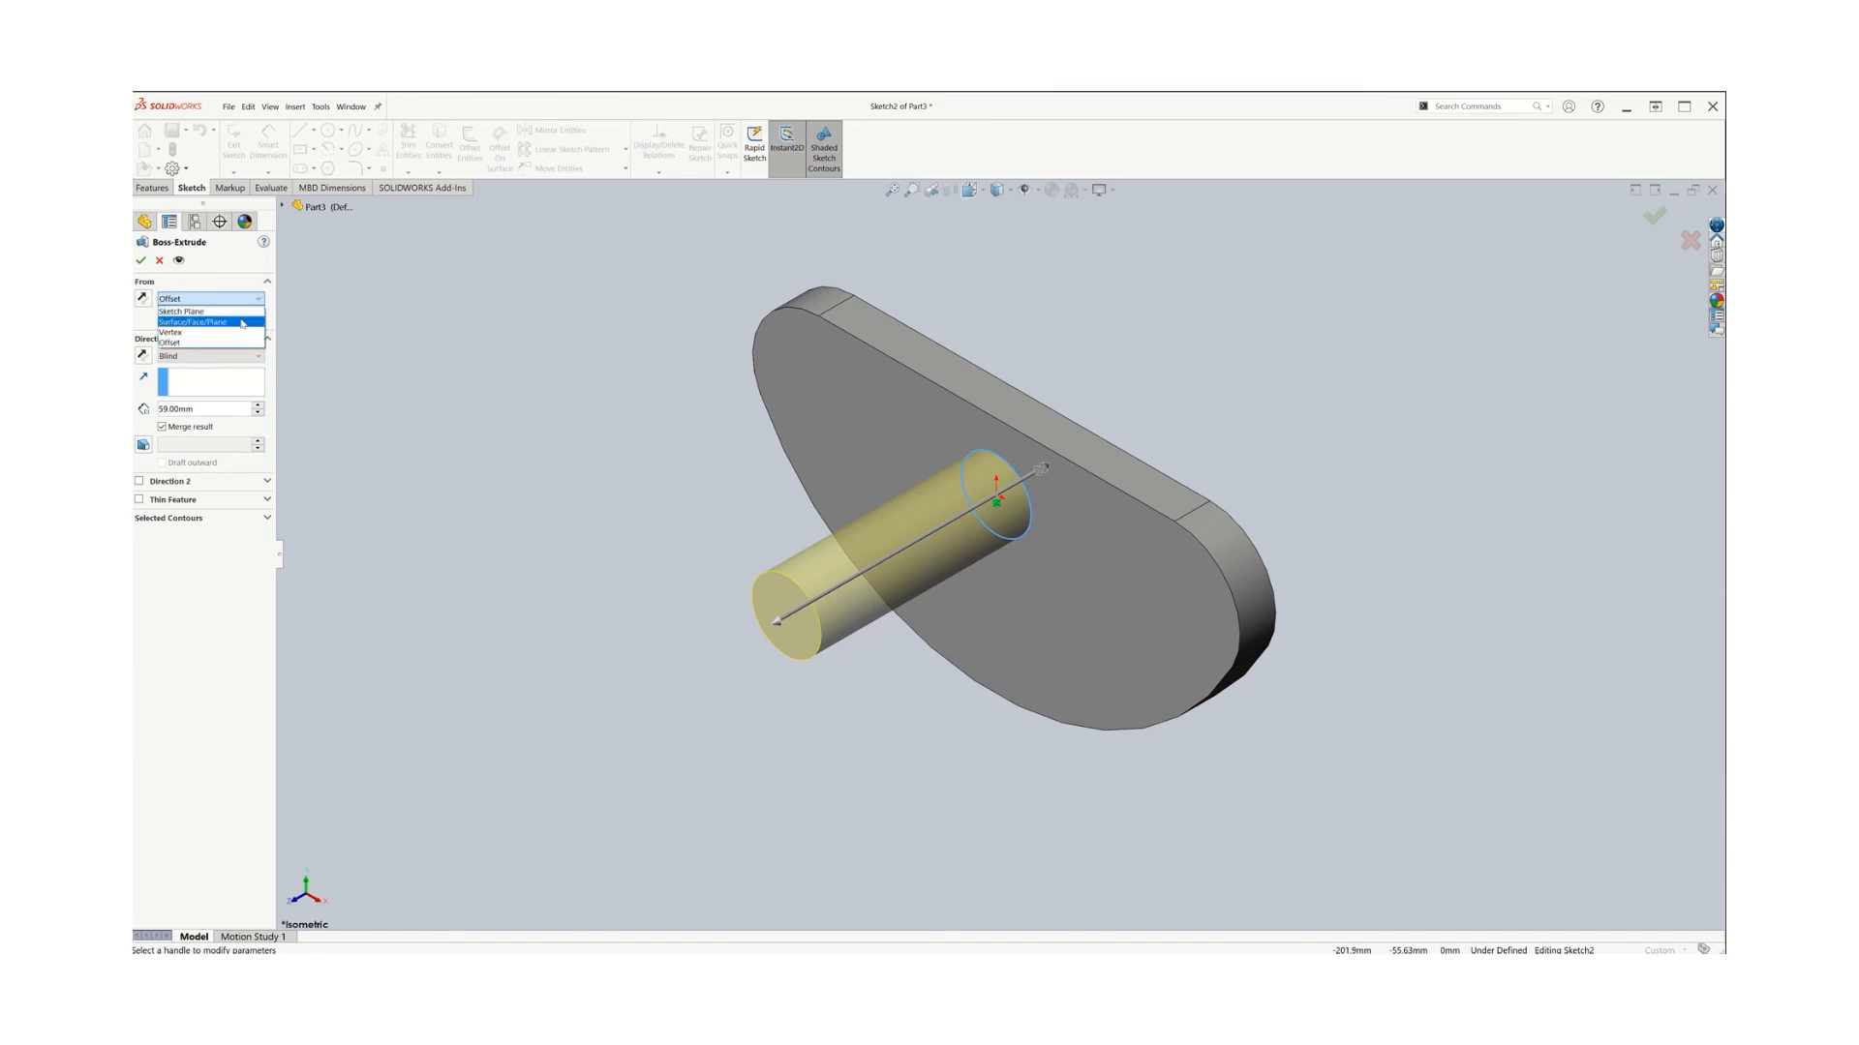
{"action": "left_click", "coordinate": [238, 322]}
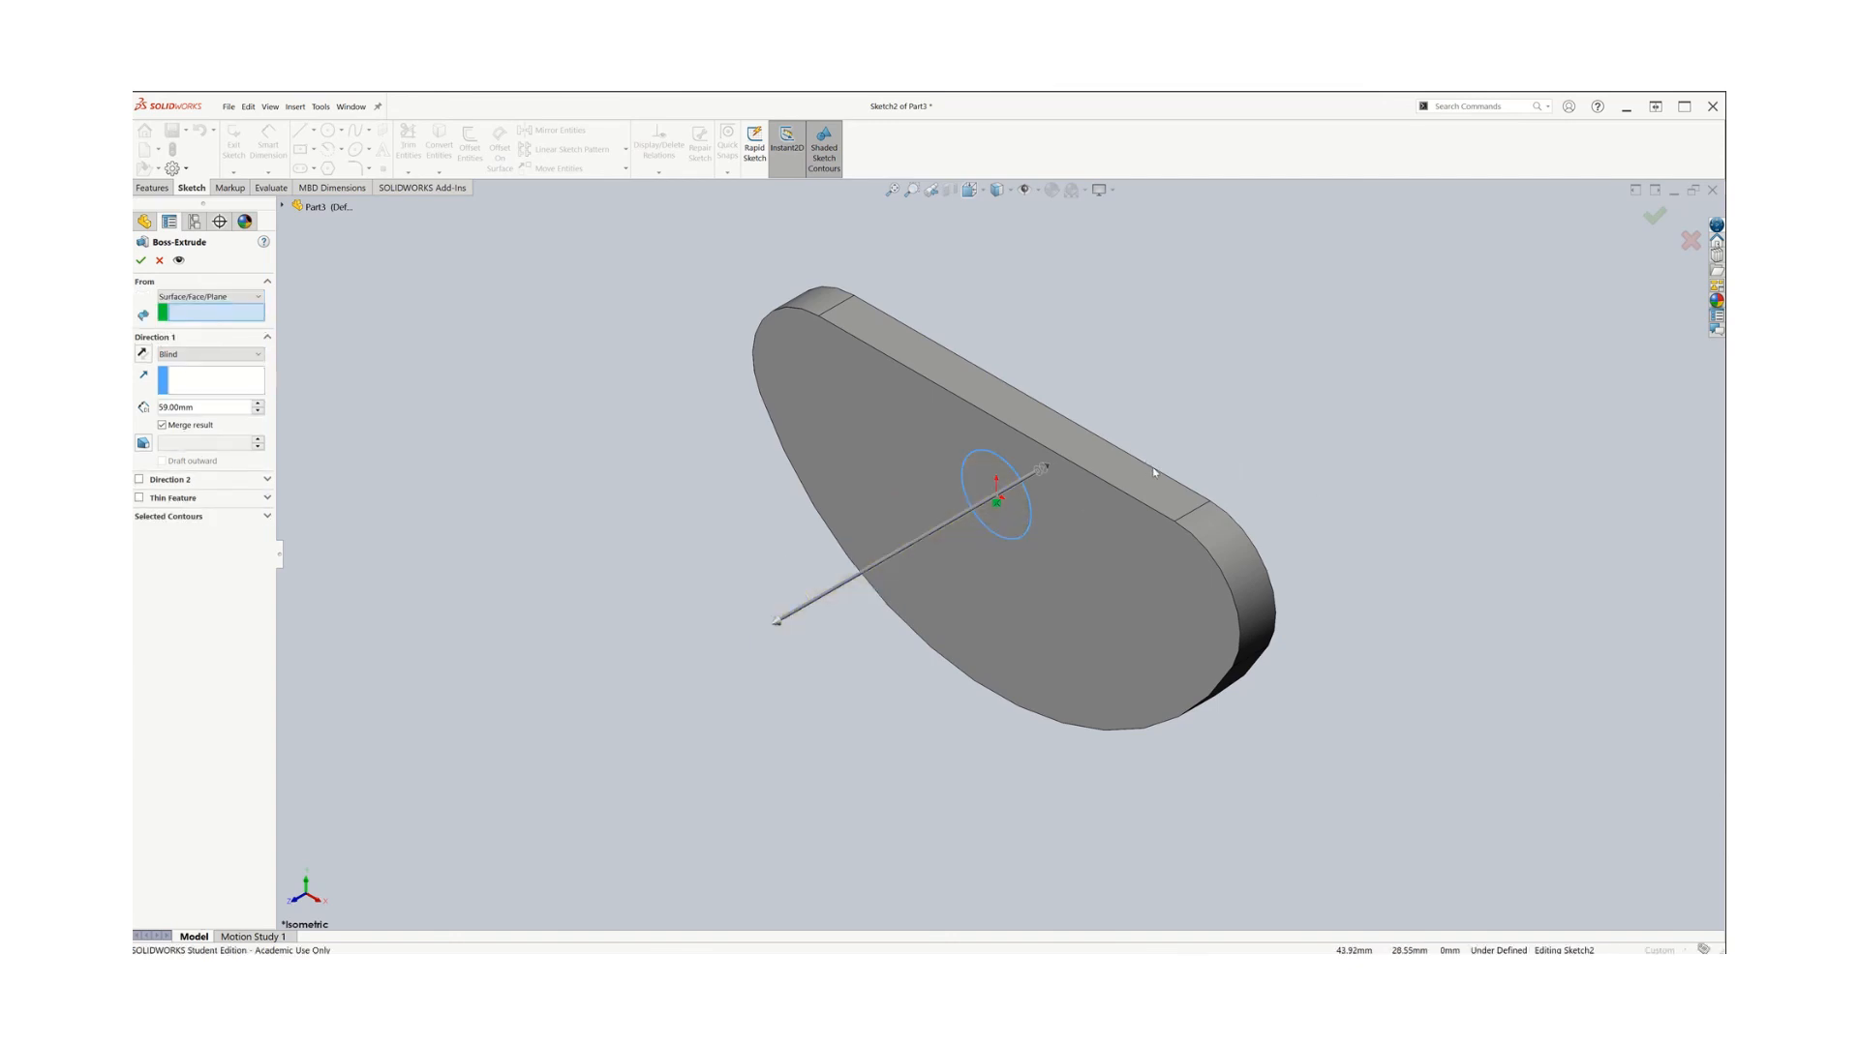
{"action": "middle_click_drag", "start_coordinate": [1397, 631], "coordinate": [1274, 671]}
{"action": "left_click", "coordinate": [1024, 624]}
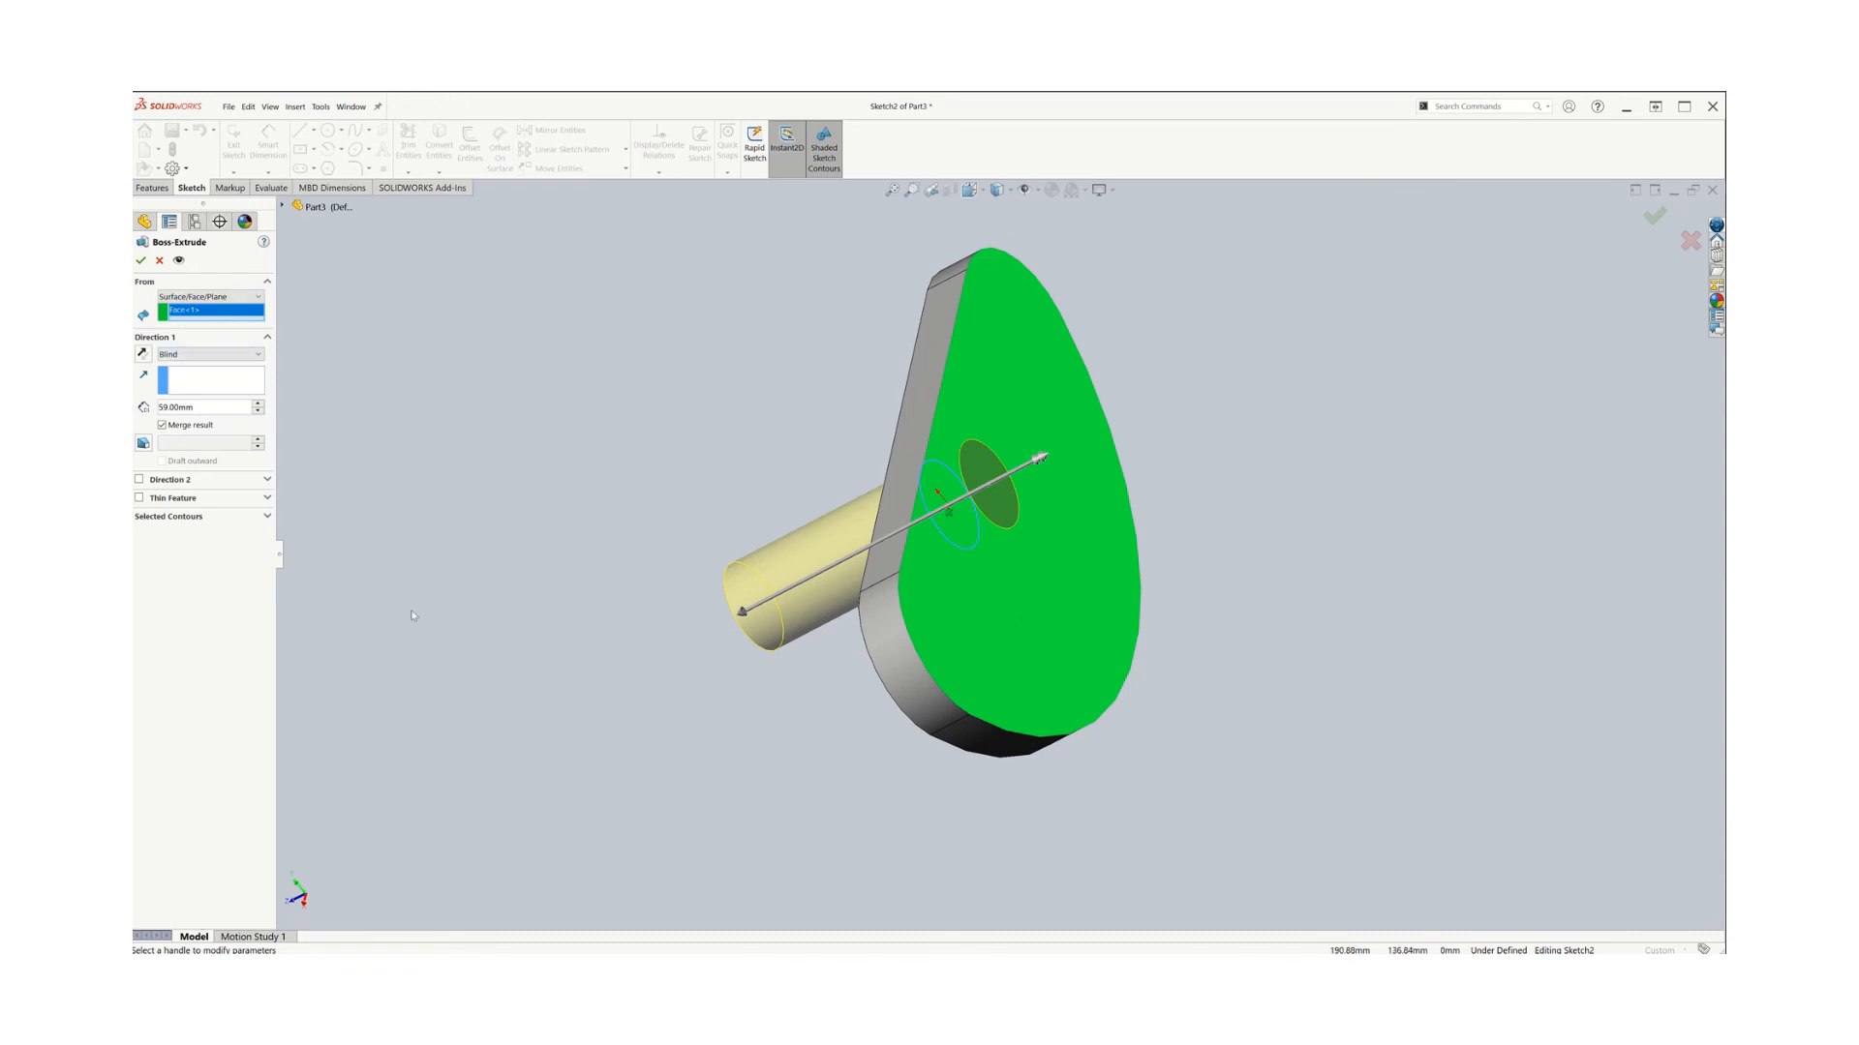
Set the extrusion depth to 100 mm, reverse its direction, and confirm the boss
{"action": "middle_click_drag", "start_coordinate": [413, 617], "coordinate": [544, 601]}
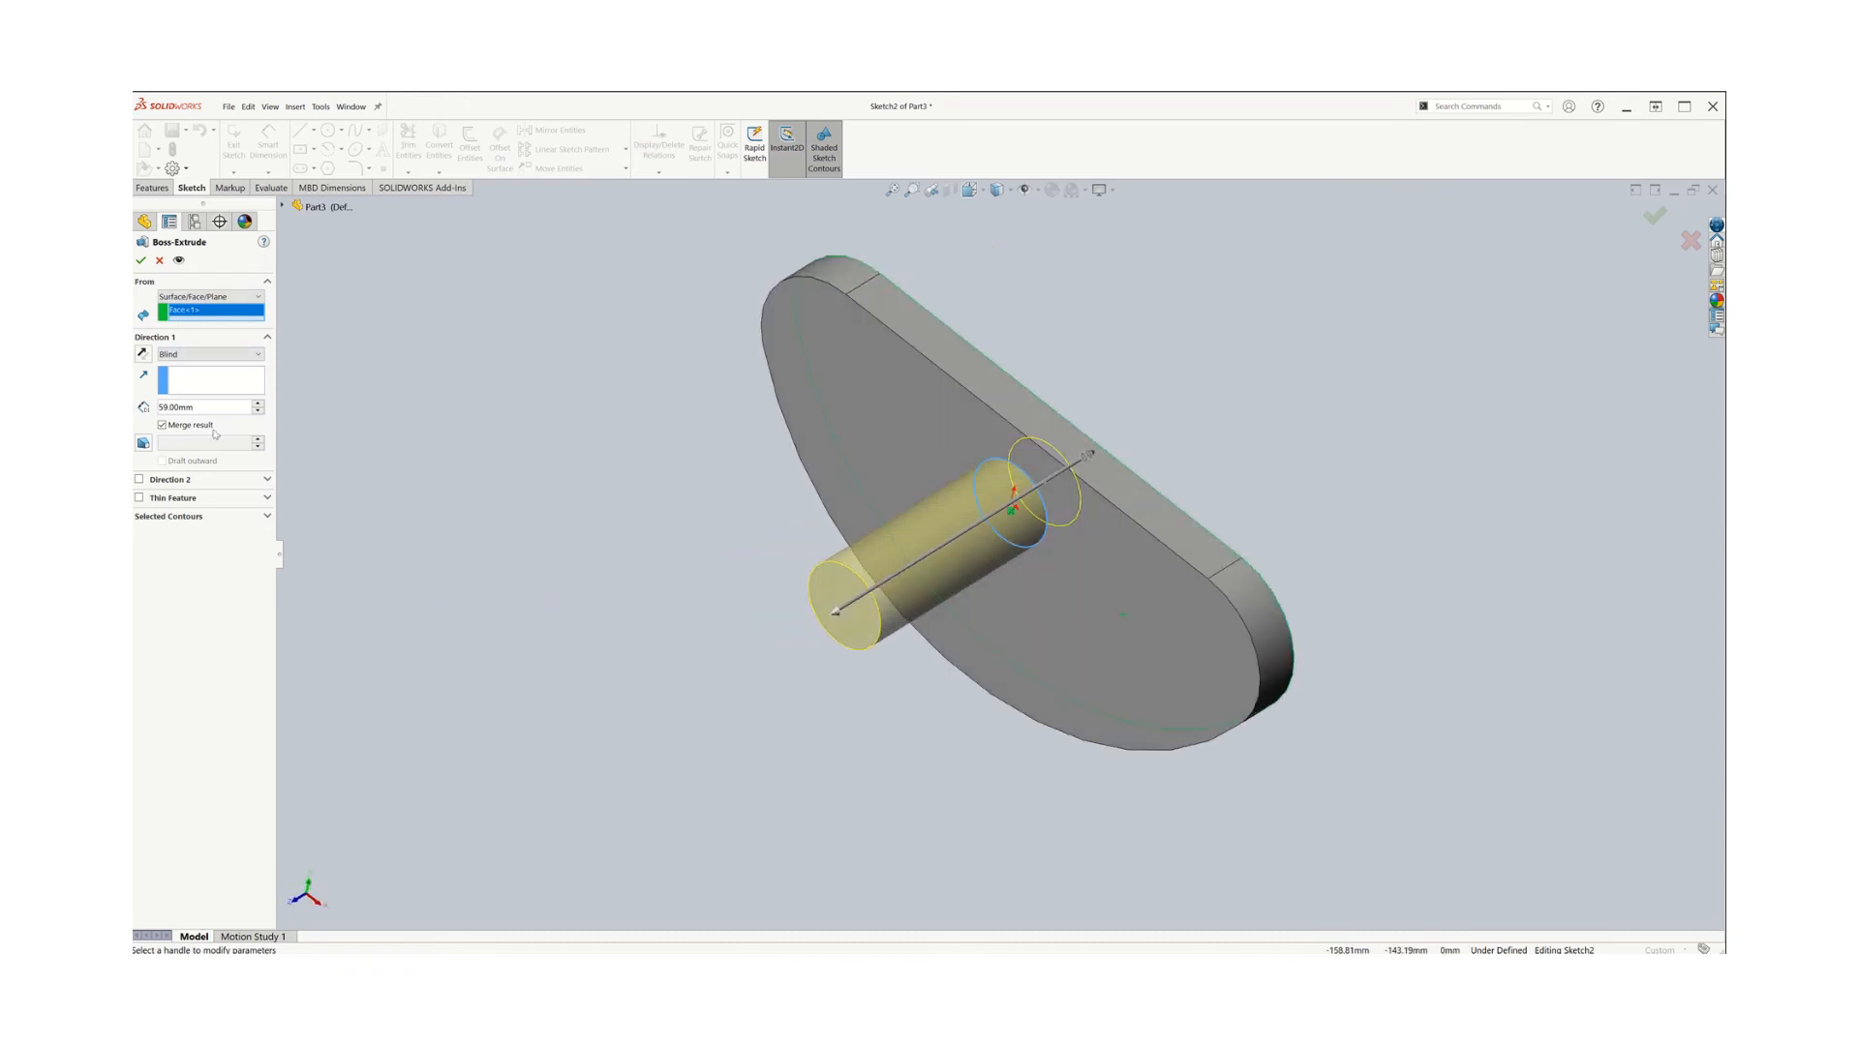
{"action": "double_click", "coordinate": [187, 408]}
{"action": "type", "text": "100"}
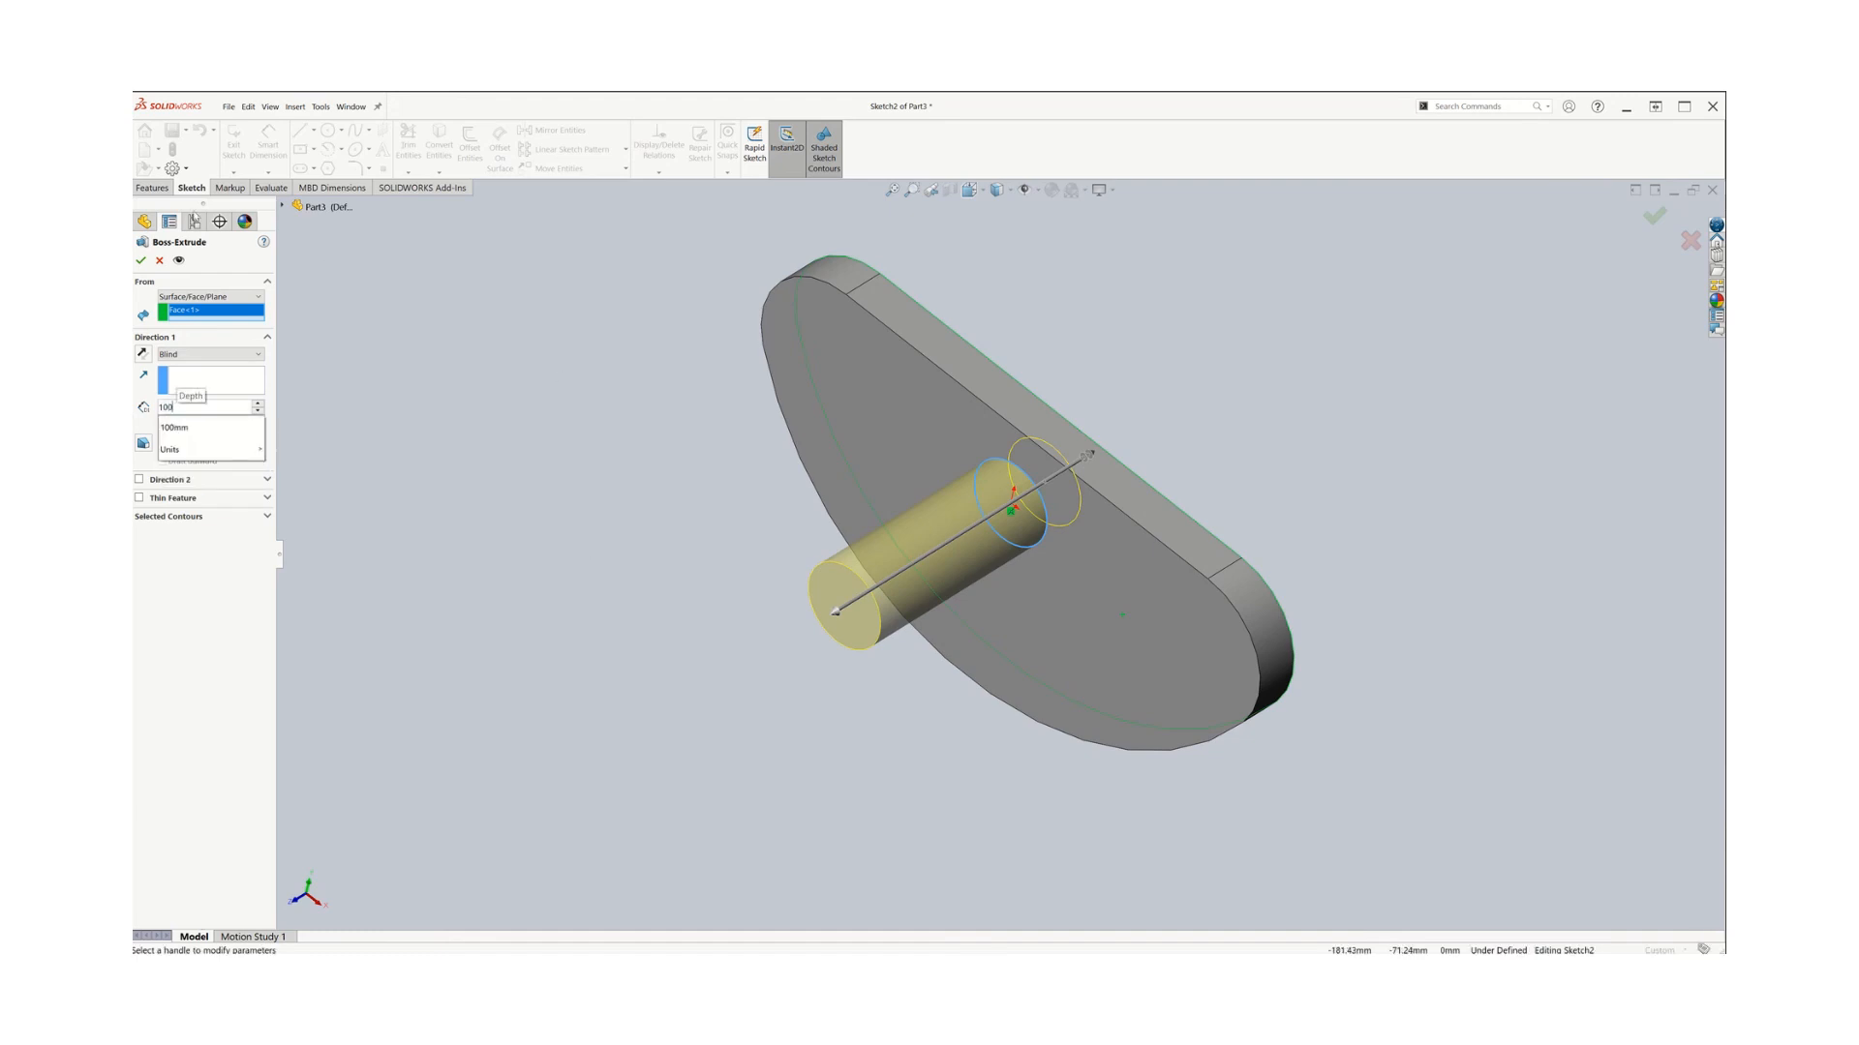
{"action": "key", "text": "Return"}
{"action": "left_click", "coordinate": [144, 354]}
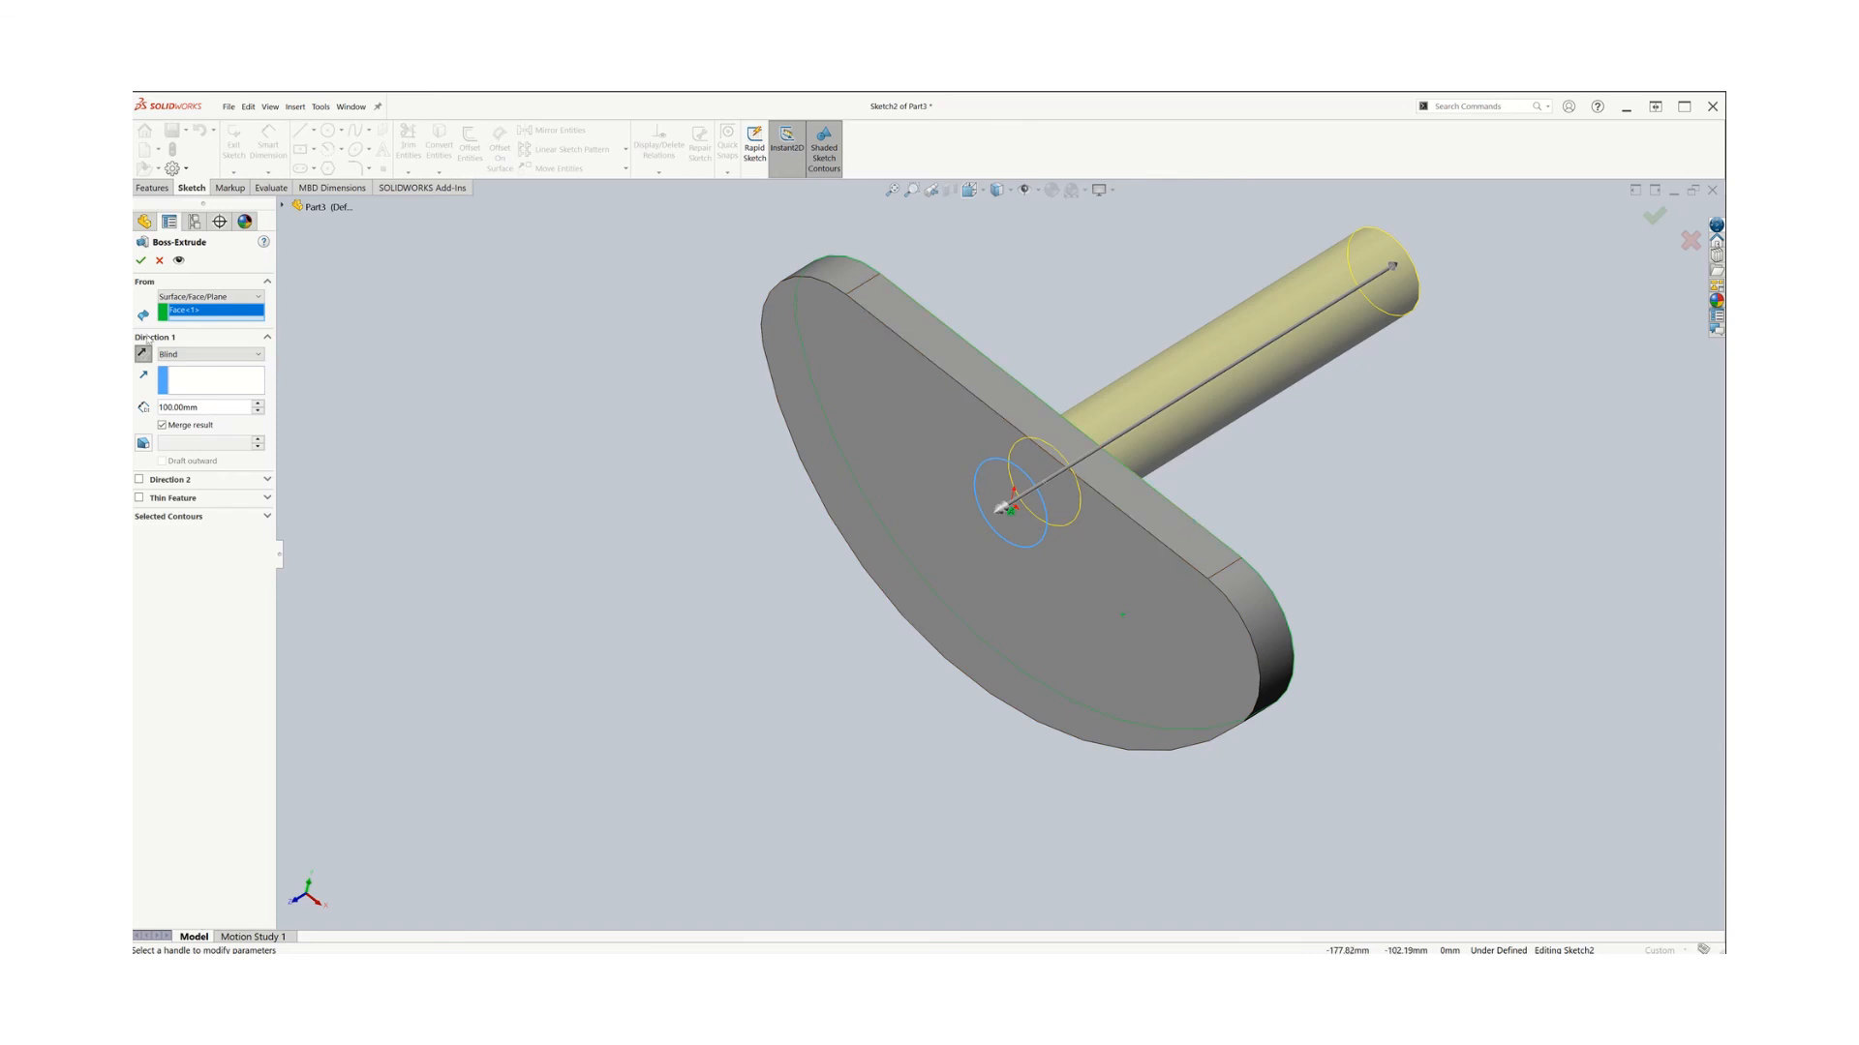
{"action": "left_click", "coordinate": [141, 262]}
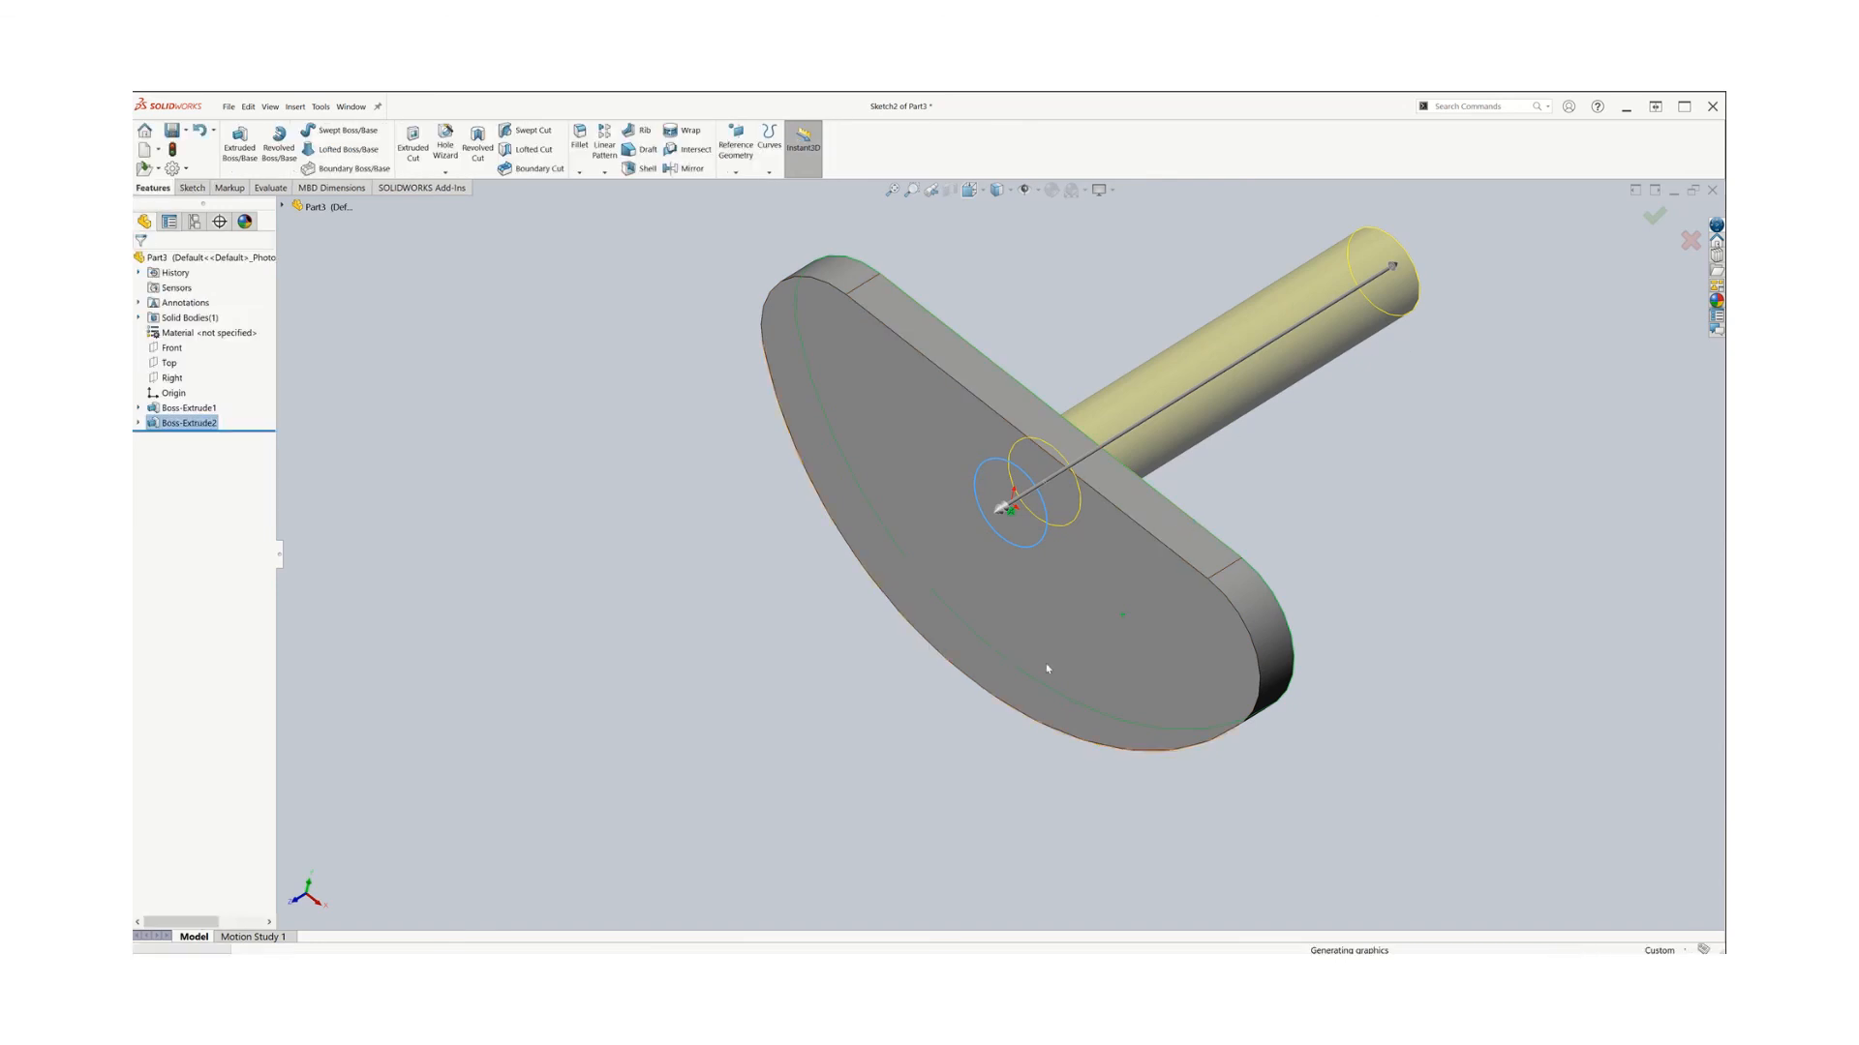
Orbit and zoom around the part to examine the new cylindrical boss
{"action": "left_click", "coordinate": [1009, 528]}
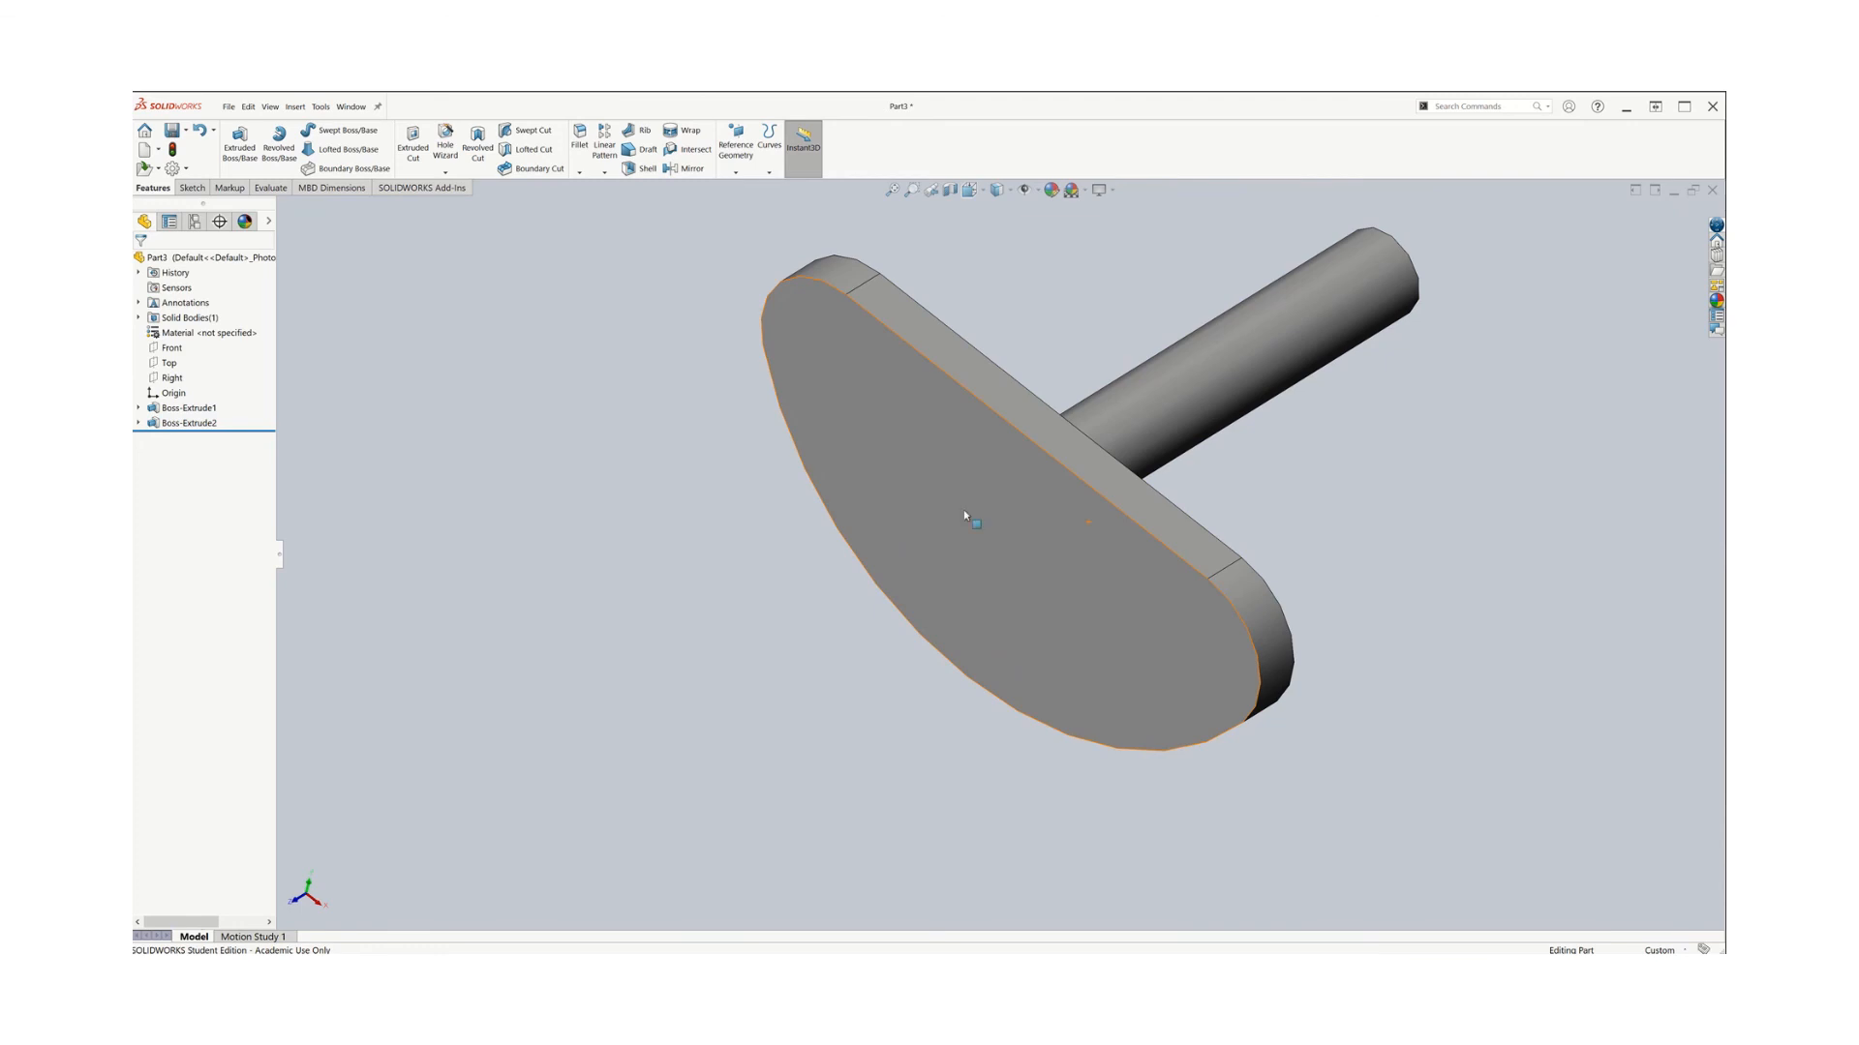
{"action": "middle_click_drag", "start_coordinate": [1466, 624], "coordinate": [1442, 719]}
{"action": "middle_click_drag", "start_coordinate": [831, 575], "coordinate": [747, 561]}
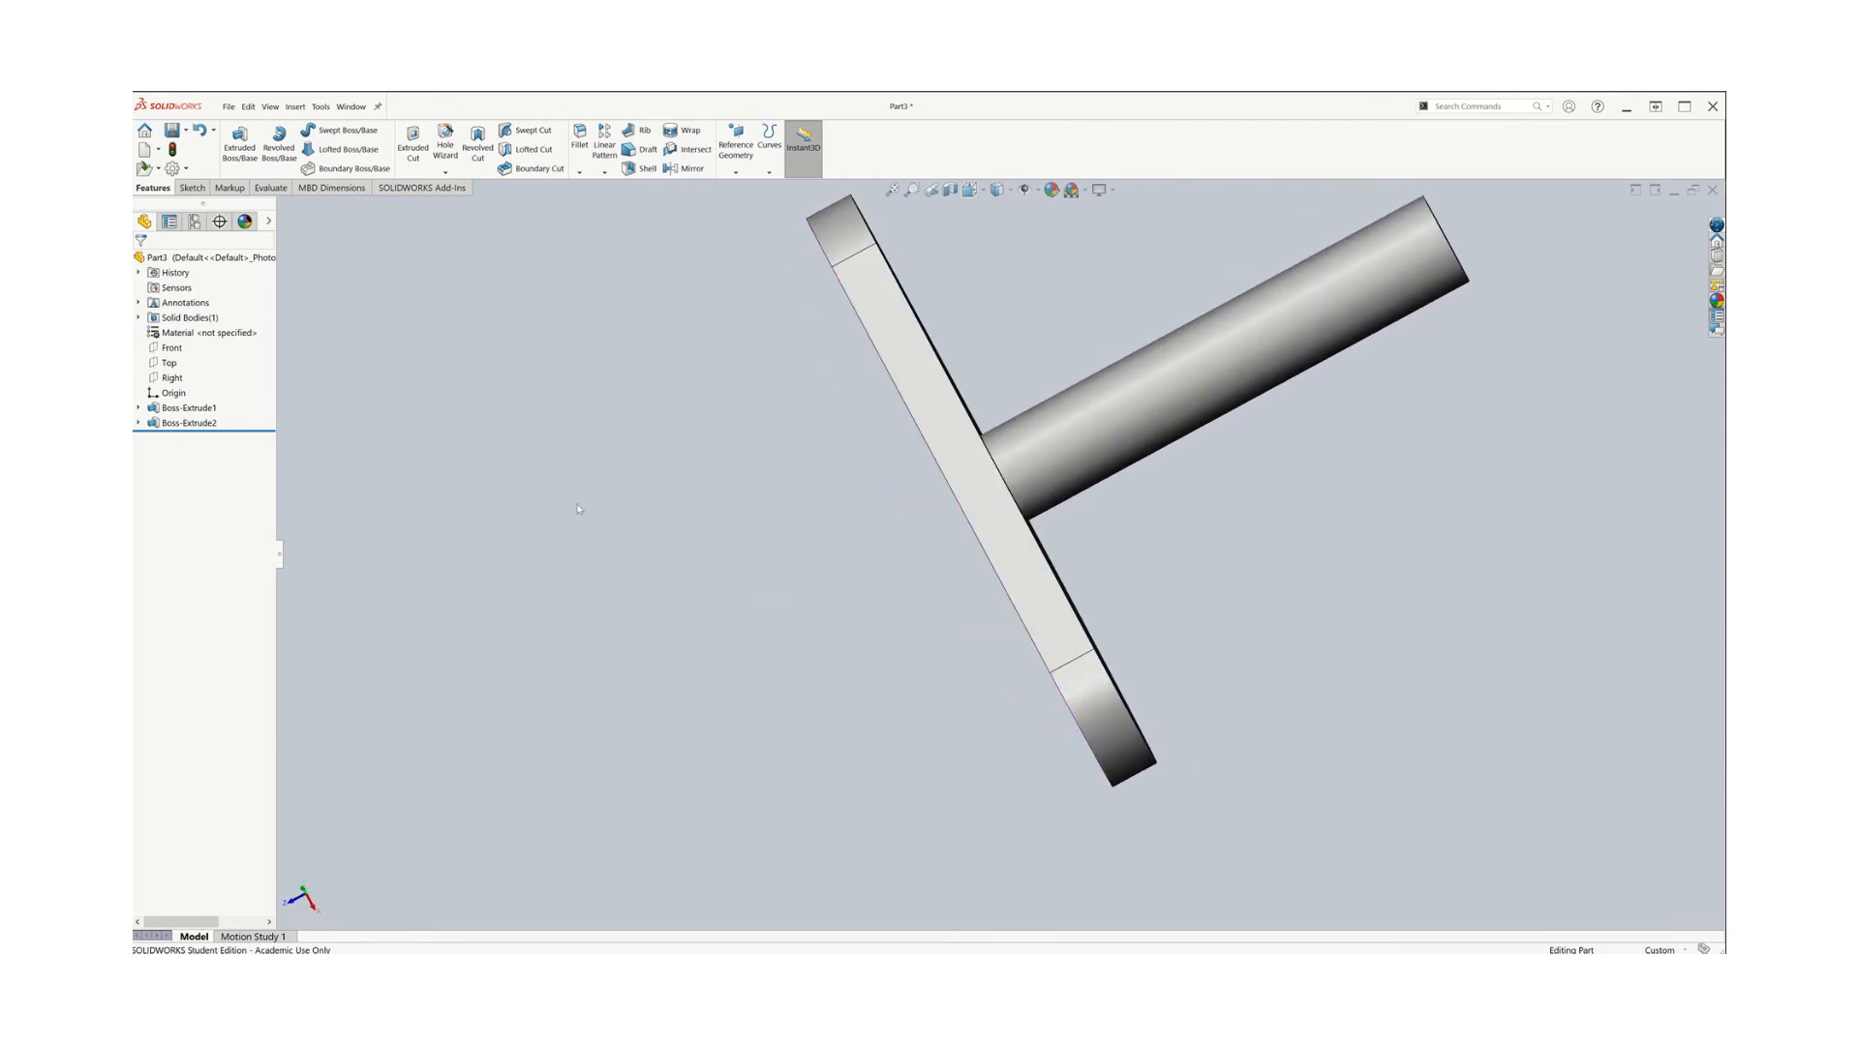
{"action": "middle_click_drag", "start_coordinate": [868, 538], "coordinate": [821, 578]}
{"action": "scroll", "coordinate": [869, 562], "scroll_direction": "up", "scroll_amount": 2}
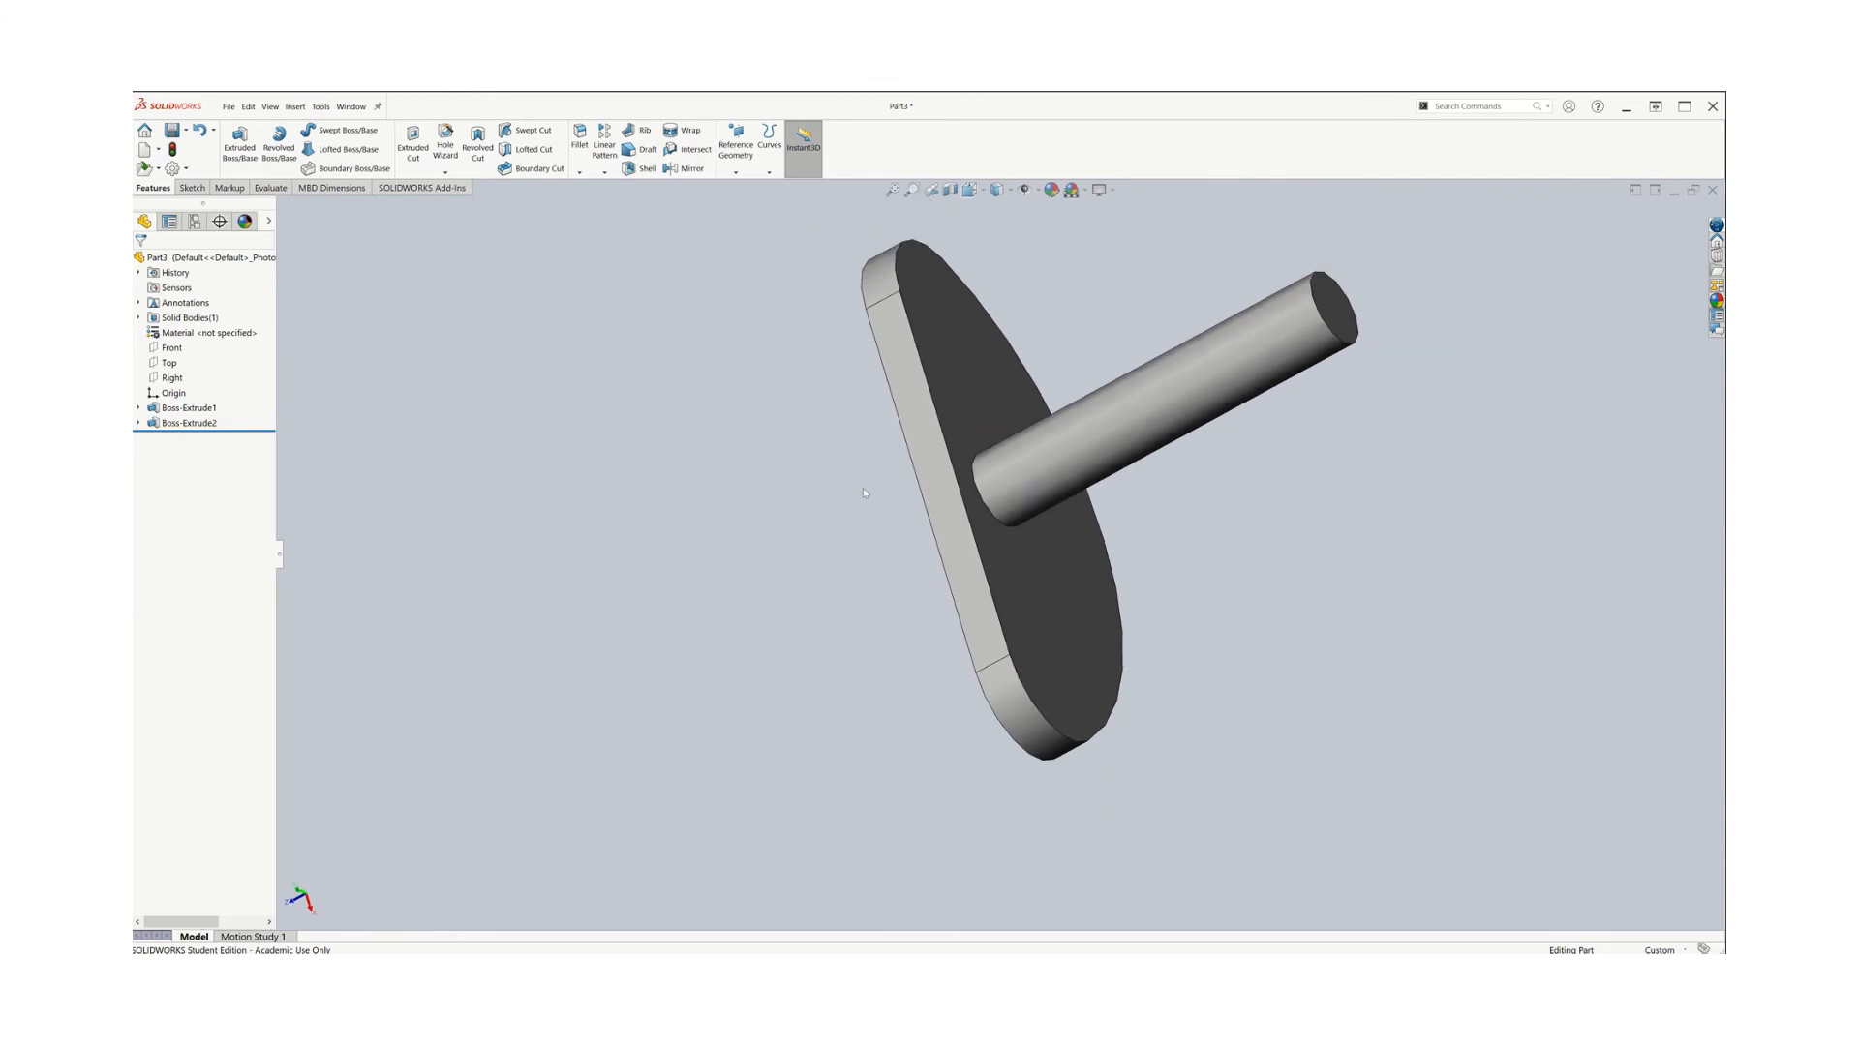